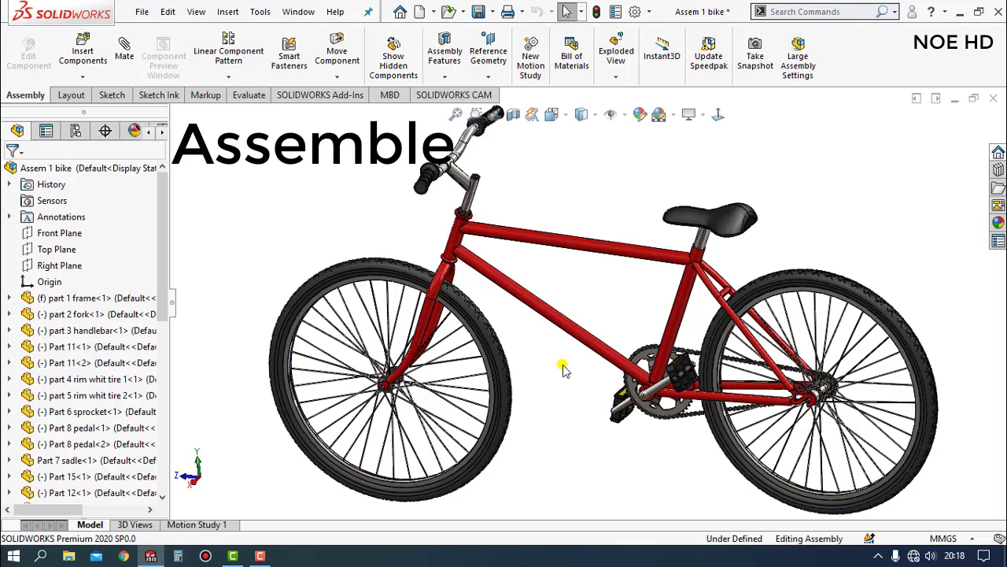
# Step: Orbit the finished red bicycle assembly to a front-quarter view to inspect it
pyautogui.moveTo(563, 370)
pyautogui.mouseDown(button='middle')
pyautogui.moveTo(692, 350)
pyautogui.moveTo(736, 364)
pyautogui.moveTo(778, 401)
pyautogui.moveTo(787, 422)
pyautogui.moveTo(777, 425)
pyautogui.mouseUp(button='middle')
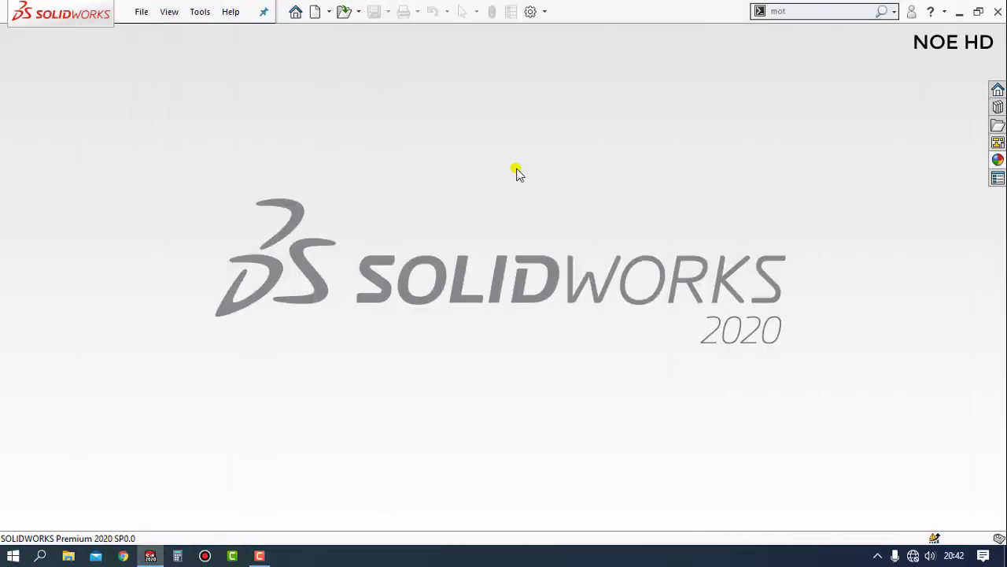
# Step: Create a new assembly with the part 1 frame placed as its first component, viewed from the right
pyautogui.click(315, 13)
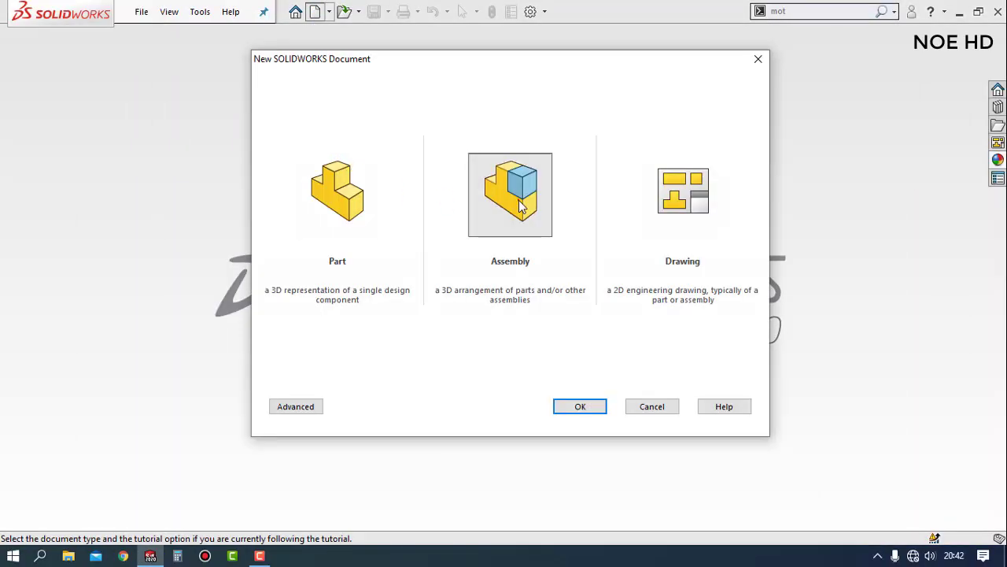
pyautogui.click(580, 407)
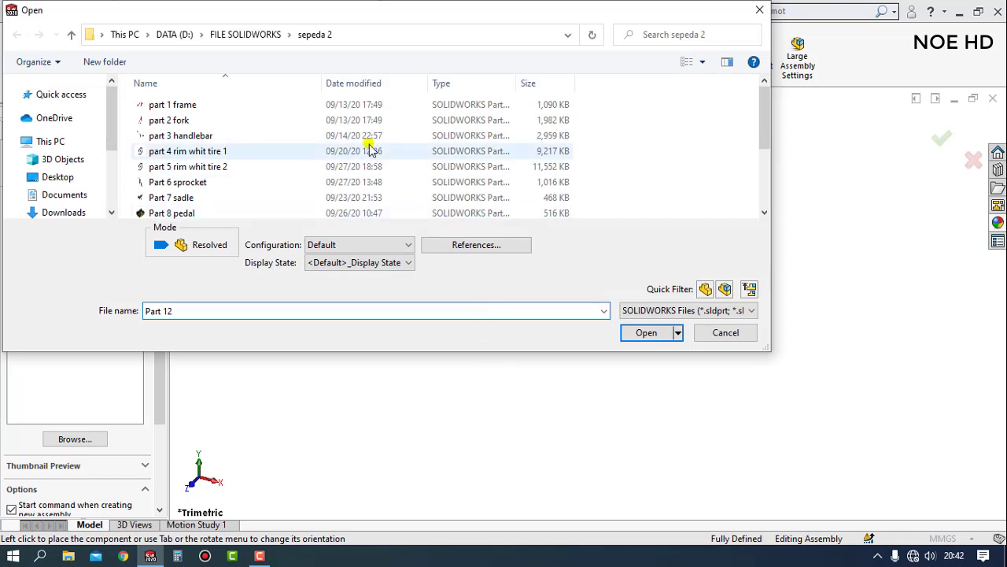
pyautogui.click(199, 110)
pyautogui.click(647, 333)
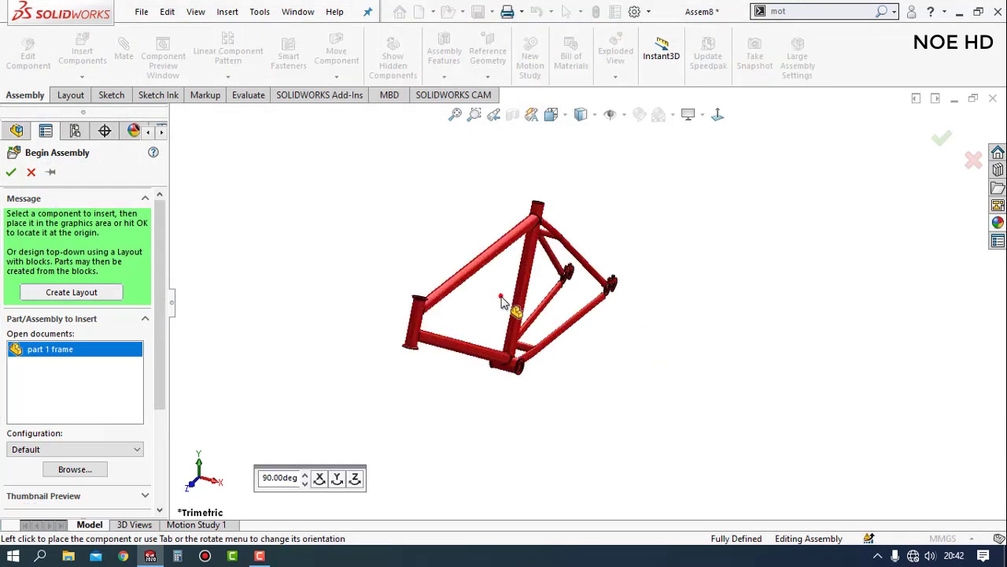
pyautogui.click(505, 301)
pyautogui.hotkey('ctrl', '4')
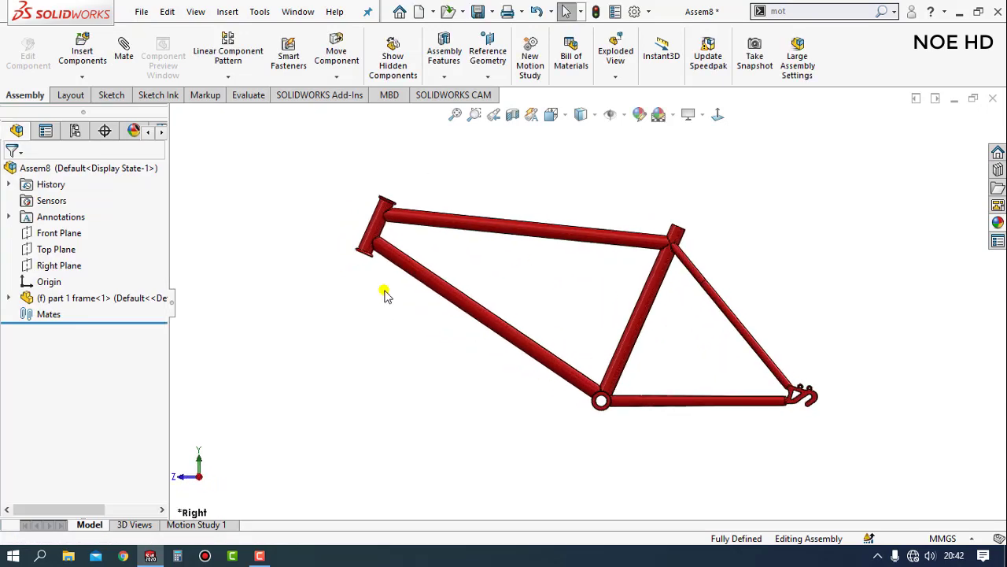
# Step: Insert the part 2 fork and place it in front of the frame
pyautogui.click(82, 48)
pyautogui.click(75, 425)
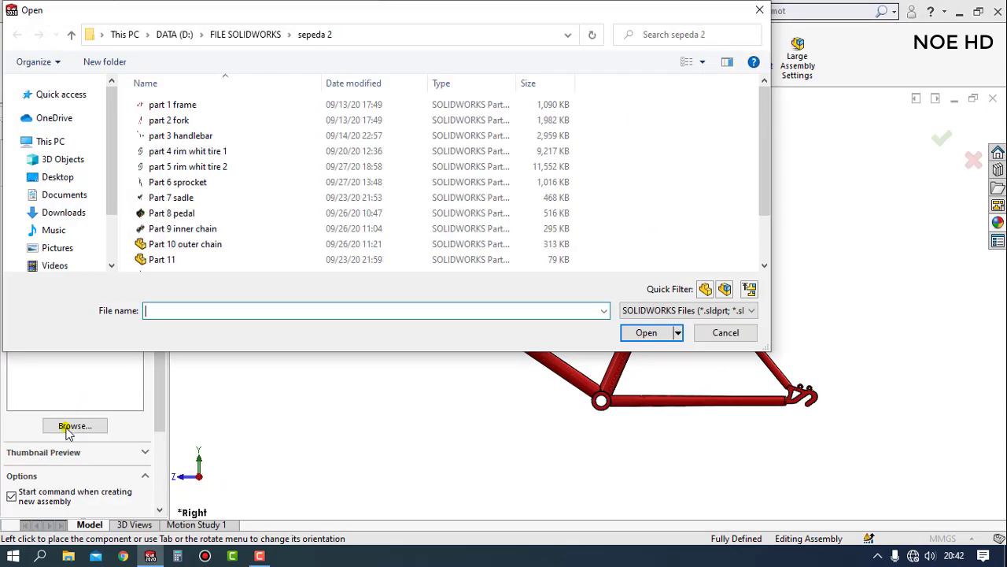
pyautogui.click(183, 123)
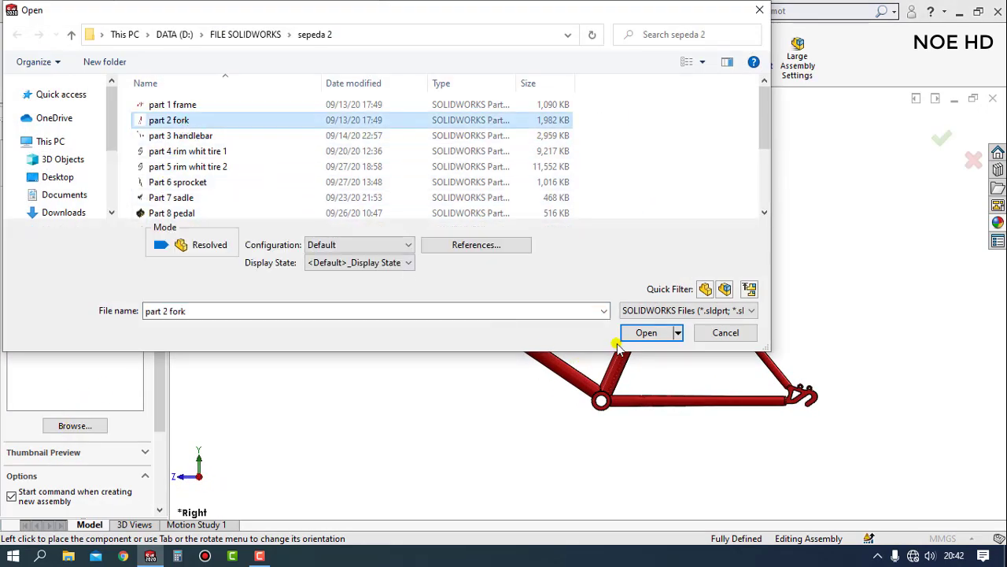
pyautogui.click(647, 332)
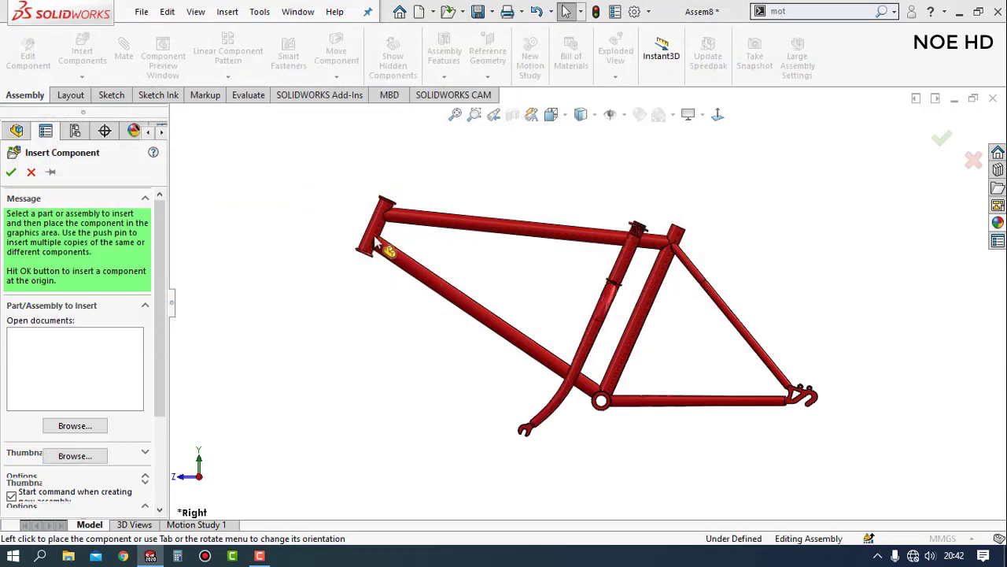
pyautogui.click(421, 186)
pyautogui.scroll(-2, 423, 177)
pyautogui.scroll(-1, 423, 236)
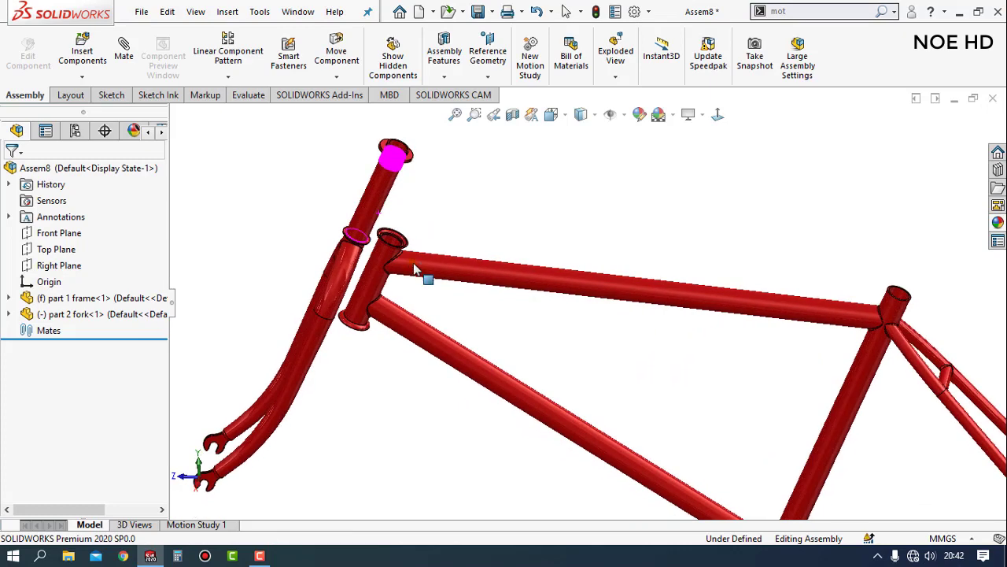
pyautogui.scroll(-2, 413, 242)
# Step: Mate the fork concentric with the inner face of the head tube
pyautogui.click(415, 239)
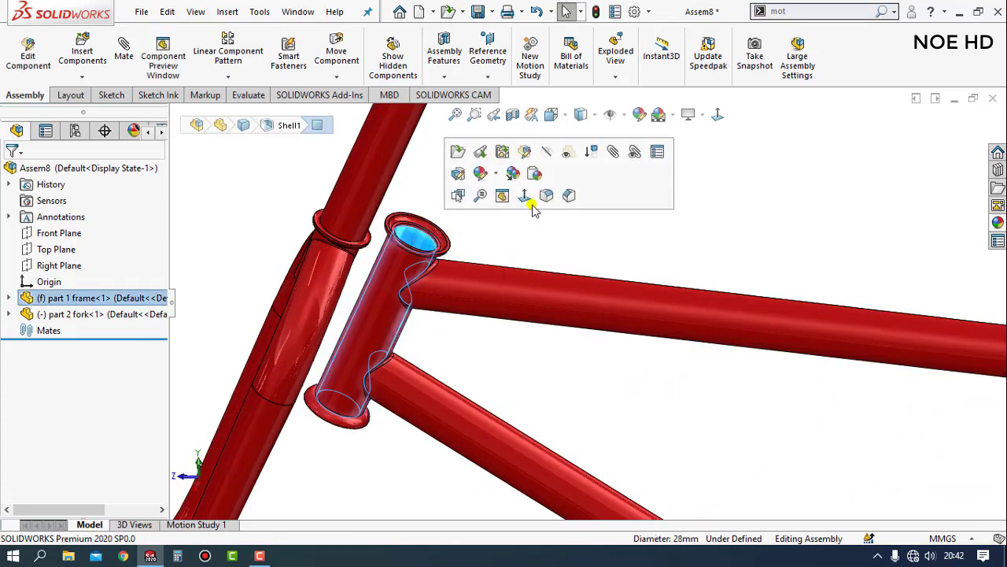
pyautogui.click(619, 153)
pyautogui.click(385, 175)
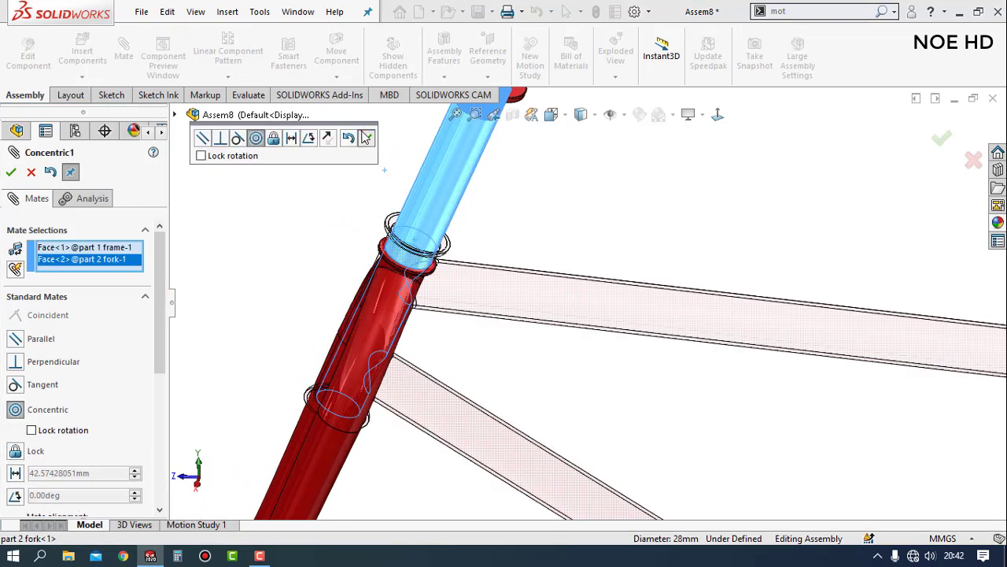
pyautogui.click(366, 138)
# Step: Make the fork's top flange coincident with the head tube's top face and finish mating
pyautogui.scroll(-3, 397, 224)
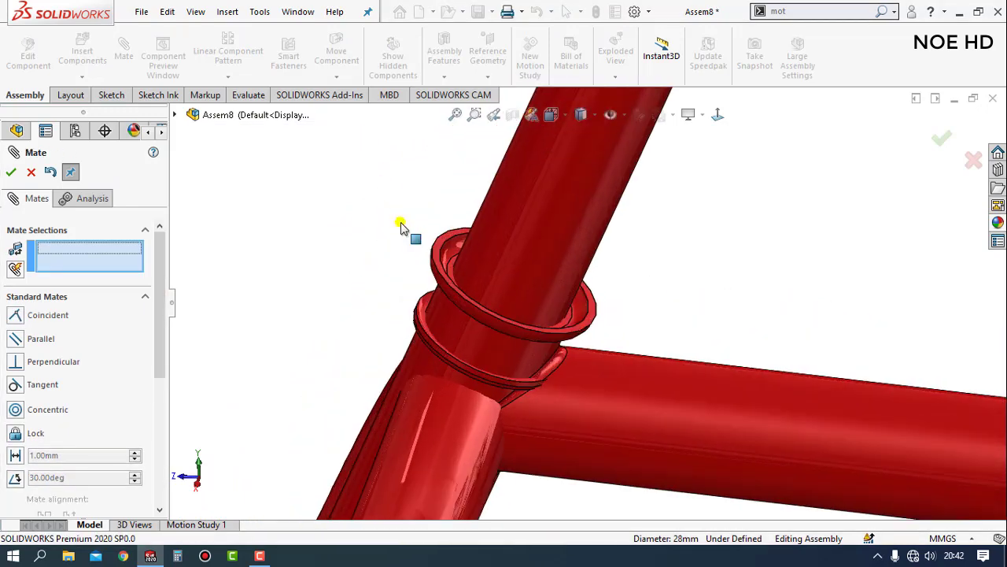
pyautogui.click(443, 244)
pyautogui.scroll(2, 603, 197)
pyautogui.scroll(2, 653, 169)
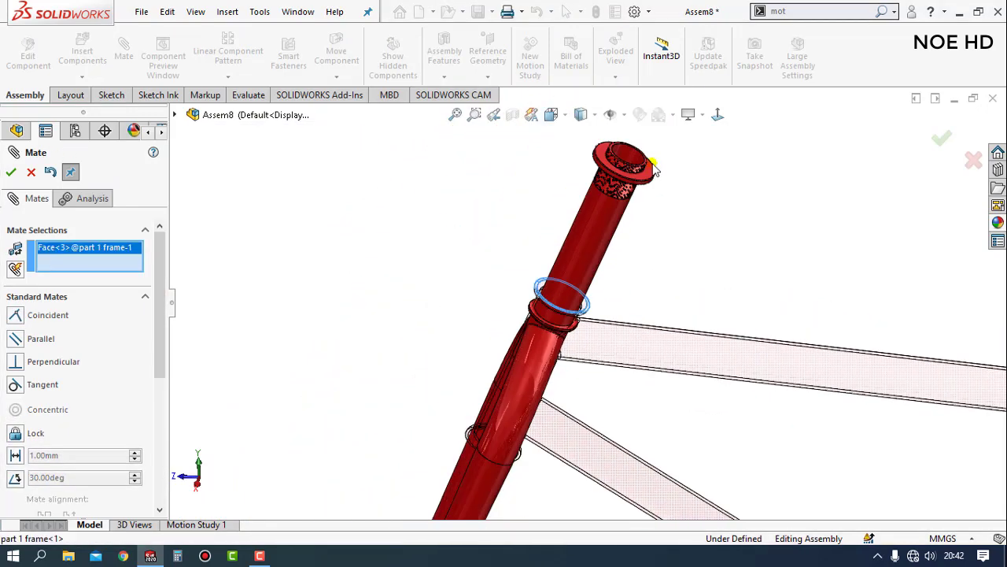
pyautogui.scroll(-3, 653, 169)
pyautogui.moveTo(636, 311)
pyautogui.mouseDown(button='middle')
pyautogui.moveTo(640, 236)
pyautogui.moveTo(618, 232)
pyautogui.mouseUp(button='middle')
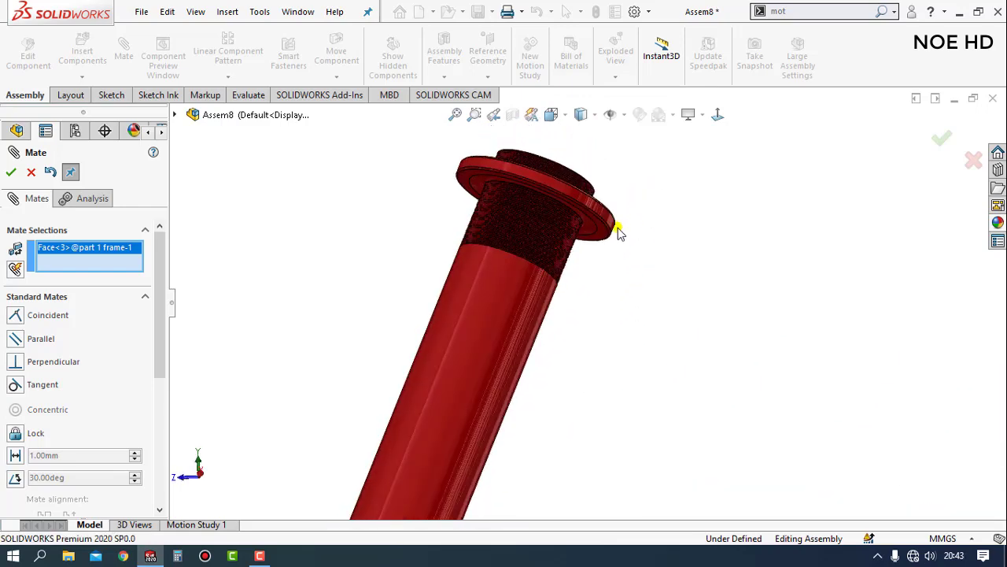
pyautogui.click(600, 245)
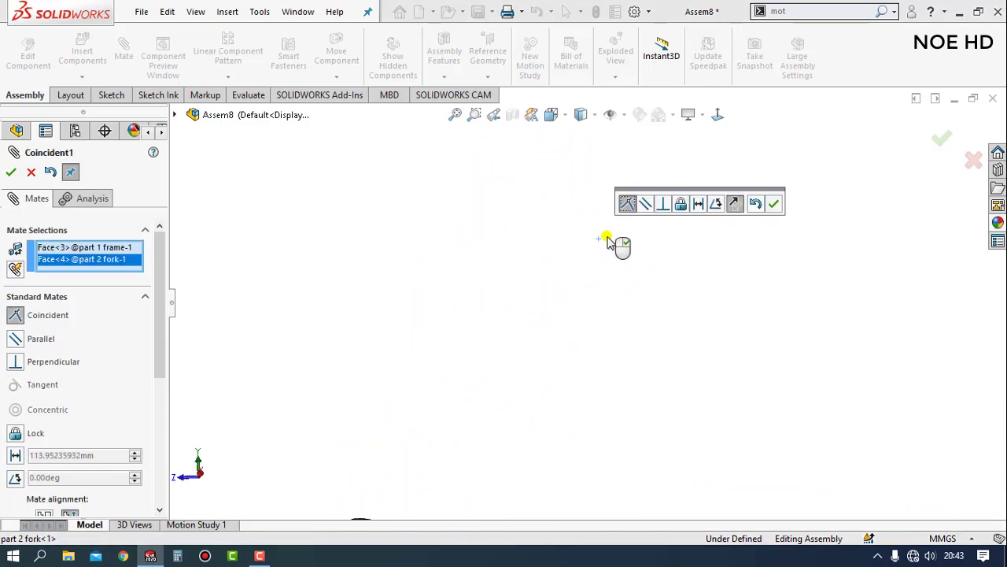
pyautogui.click(774, 204)
pyautogui.hotkey('ctrl', '4')
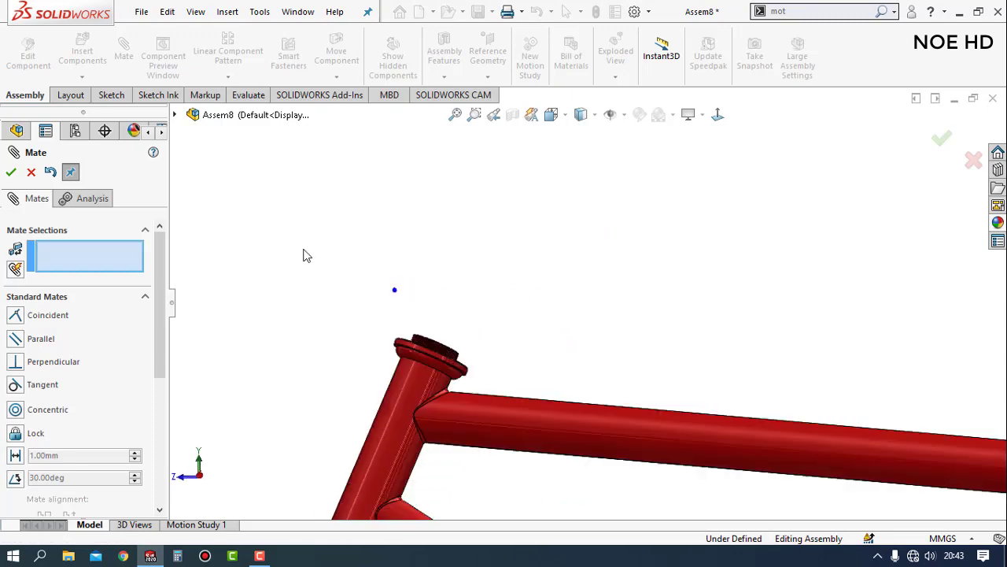
pyautogui.click(11, 175)
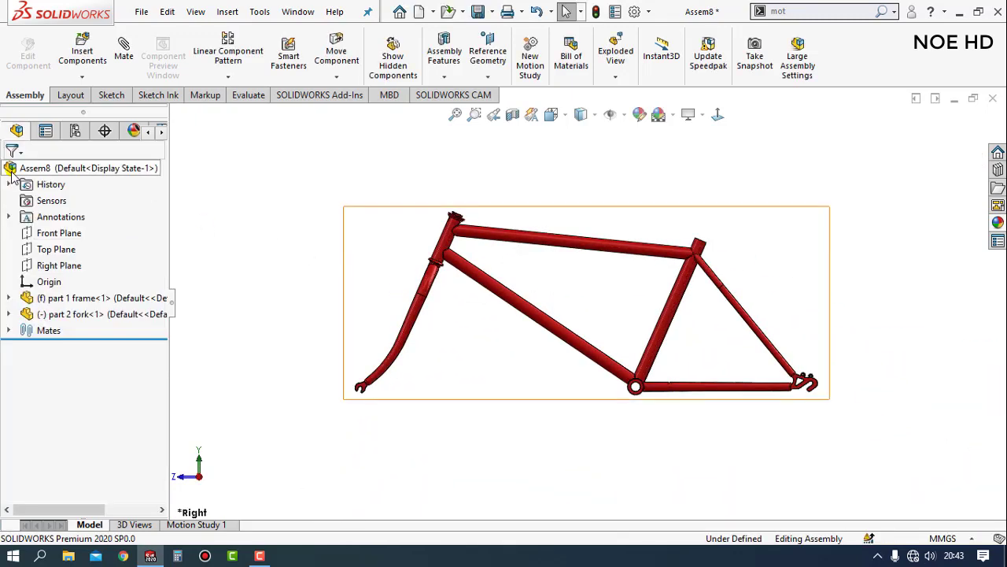
pyautogui.scroll(-3, 420, 229)
pyautogui.scroll(-2, 532, 244)
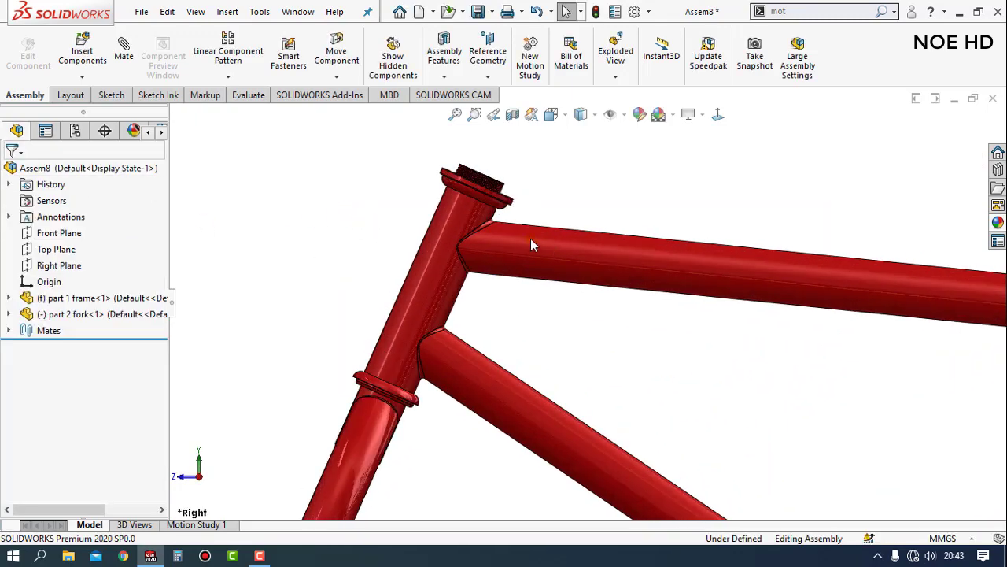
pyautogui.scroll(2, 530, 238)
pyautogui.click(82, 52)
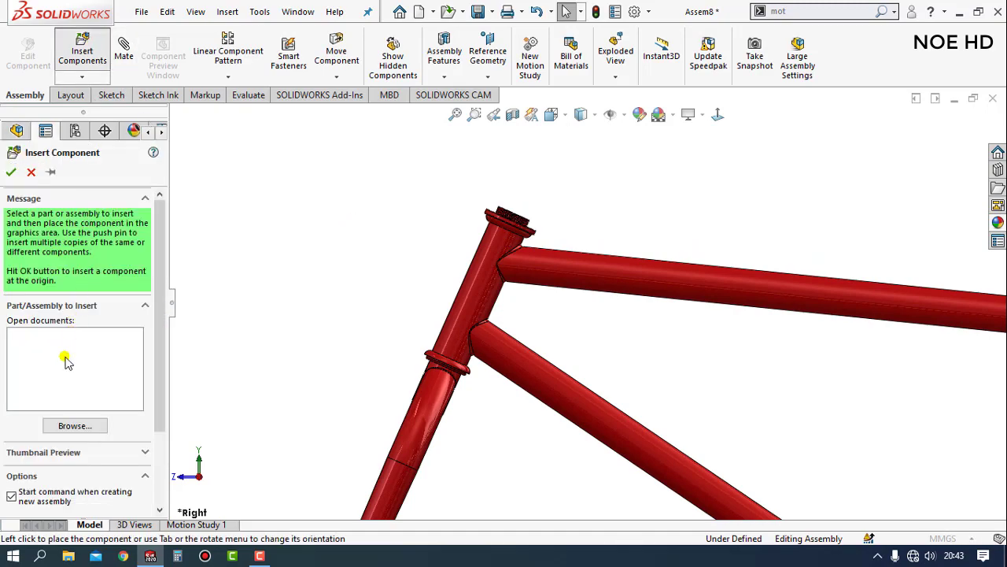
# Step: Insert the part 3 handlebar and place its stem above the frame
pyautogui.click(75, 425)
pyautogui.click(187, 138)
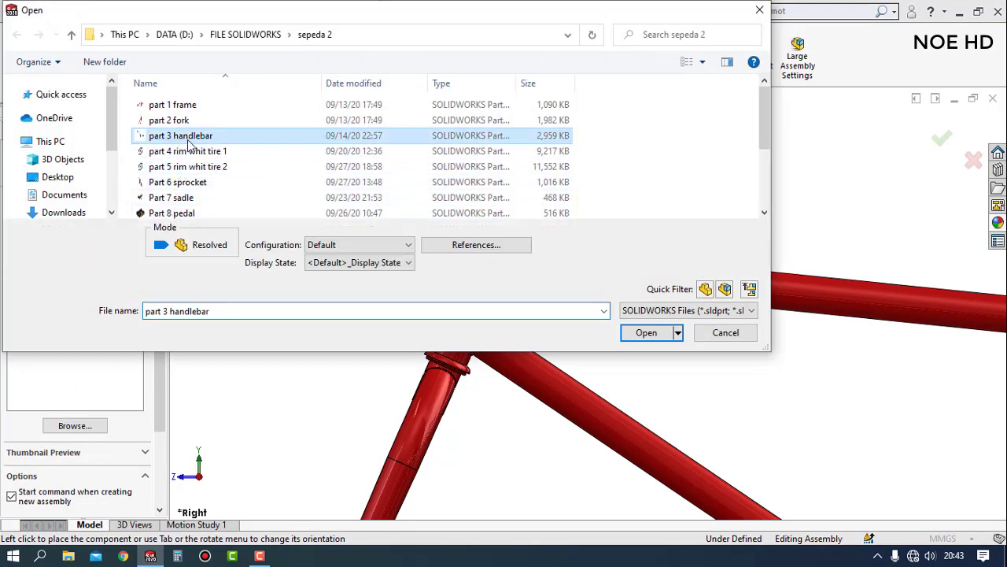
pyautogui.click(642, 332)
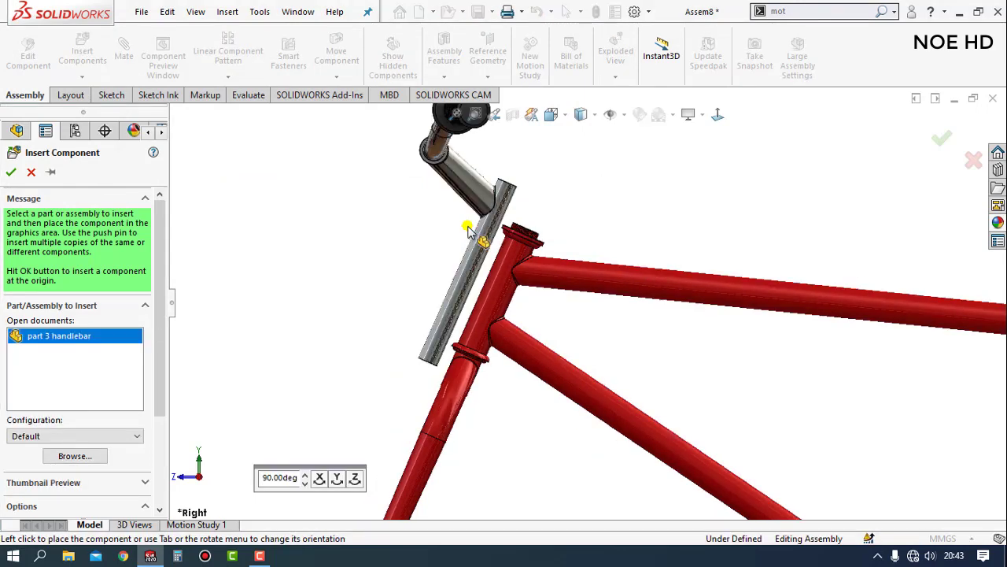
pyautogui.click(487, 223)
pyautogui.scroll(-2, 569, 228)
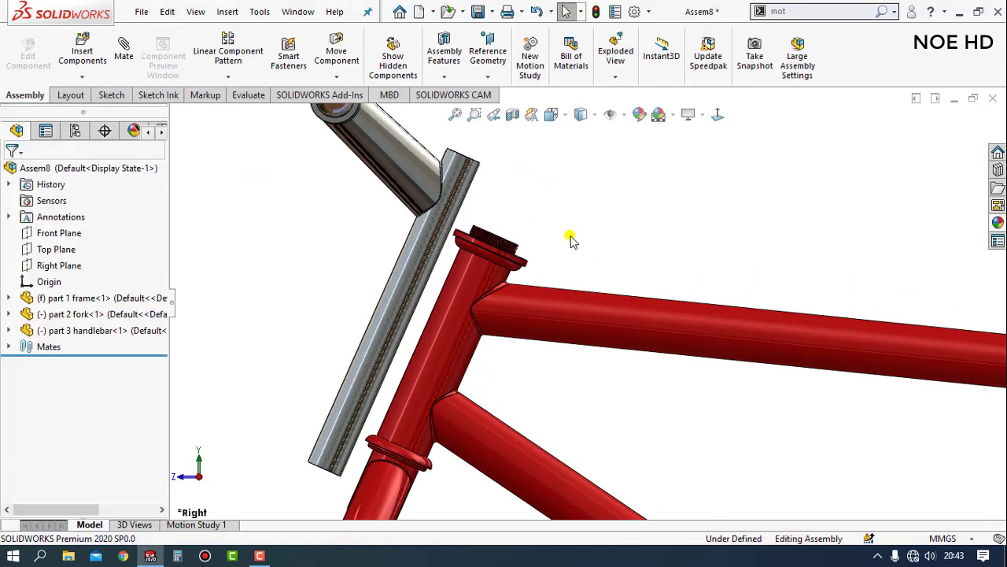
# Step: Mate the handlebar stem concentric with the inner face at the head tube top
pyautogui.moveTo(545, 250); pyautogui.dragTo(532, 281, button='middle')
pyautogui.scroll(-3, 504, 252)
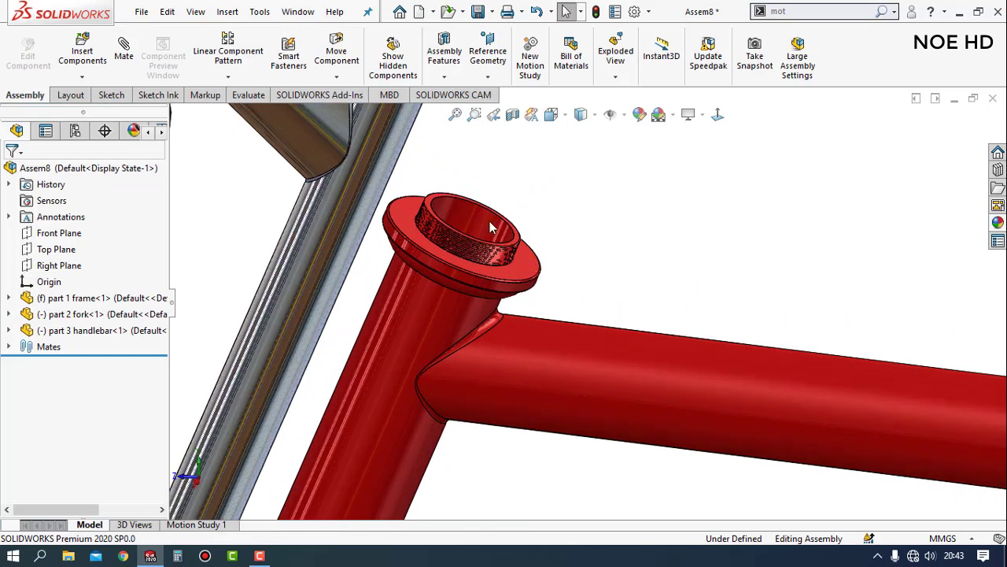
pyautogui.click(490, 223)
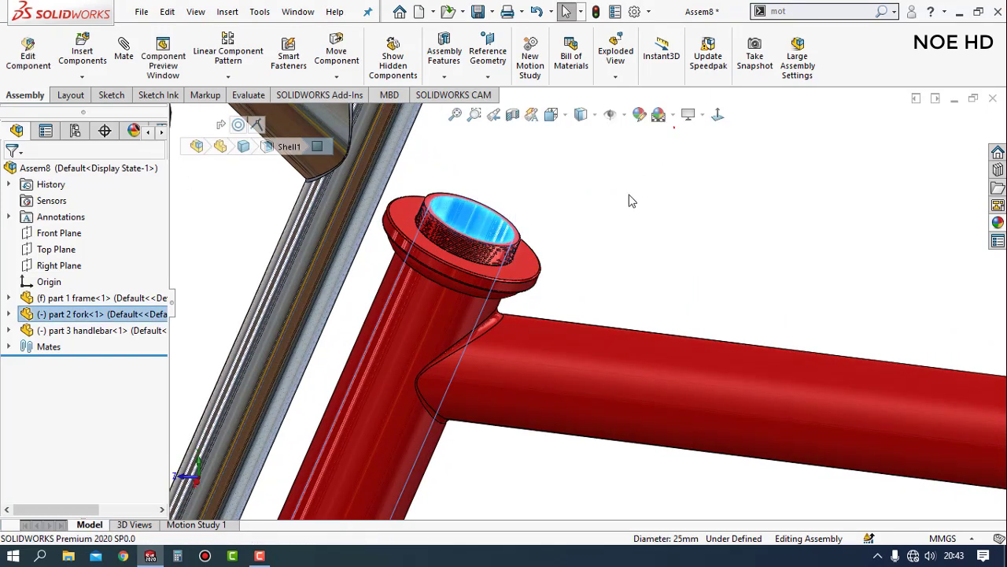
pyautogui.press('m')
pyautogui.click(312, 244)
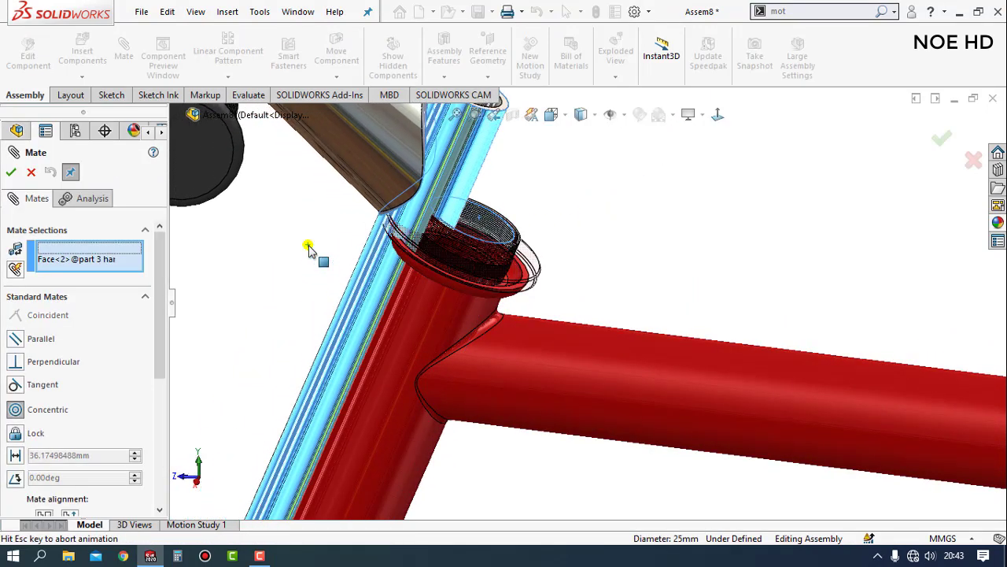
pyautogui.click(291, 215)
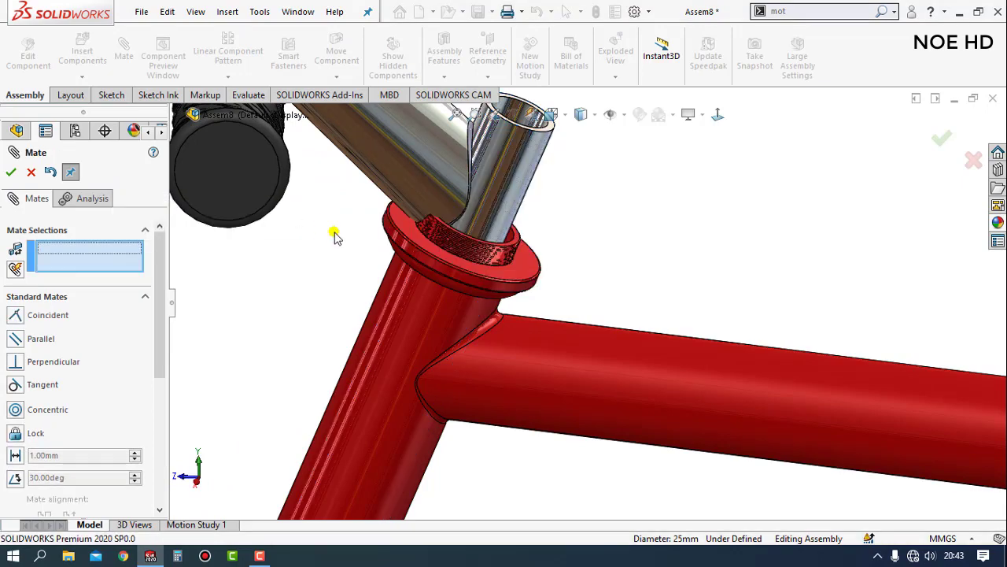
# Step: Add a 100 mm distance mate between the fork's top face and the stem's end face
pyautogui.scroll(-2, 540, 256)
pyautogui.scroll(-3, 480, 245)
pyautogui.click(476, 258)
pyautogui.scroll(2, 512, 244)
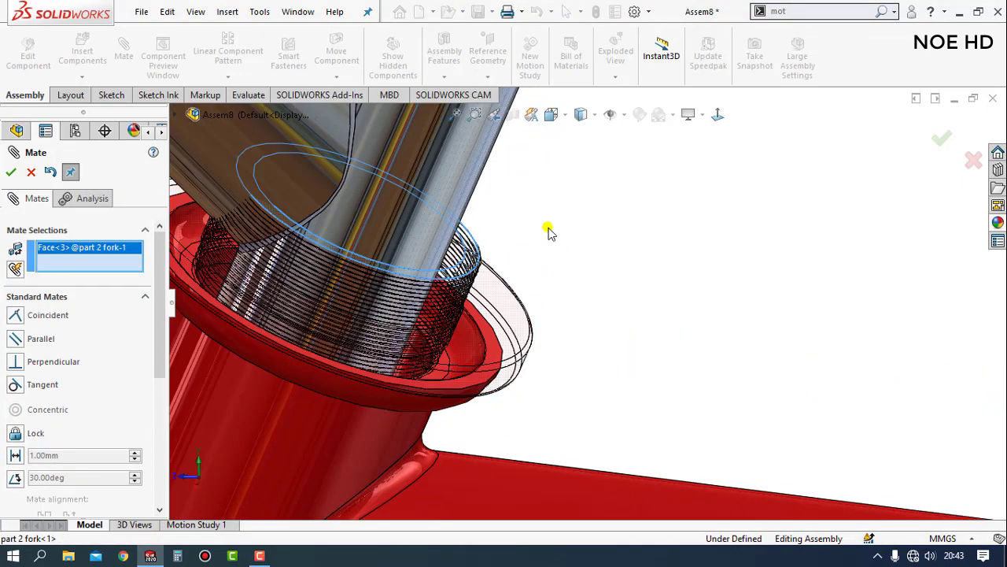
pyautogui.scroll(2, 548, 229)
pyautogui.scroll(1, 598, 178)
pyautogui.click(561, 180)
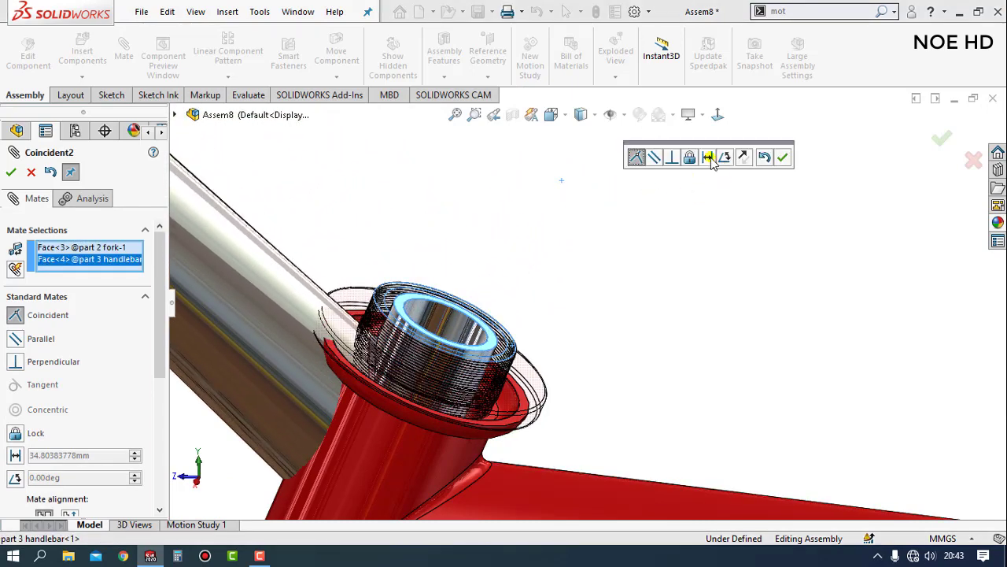
pyautogui.click(708, 158)
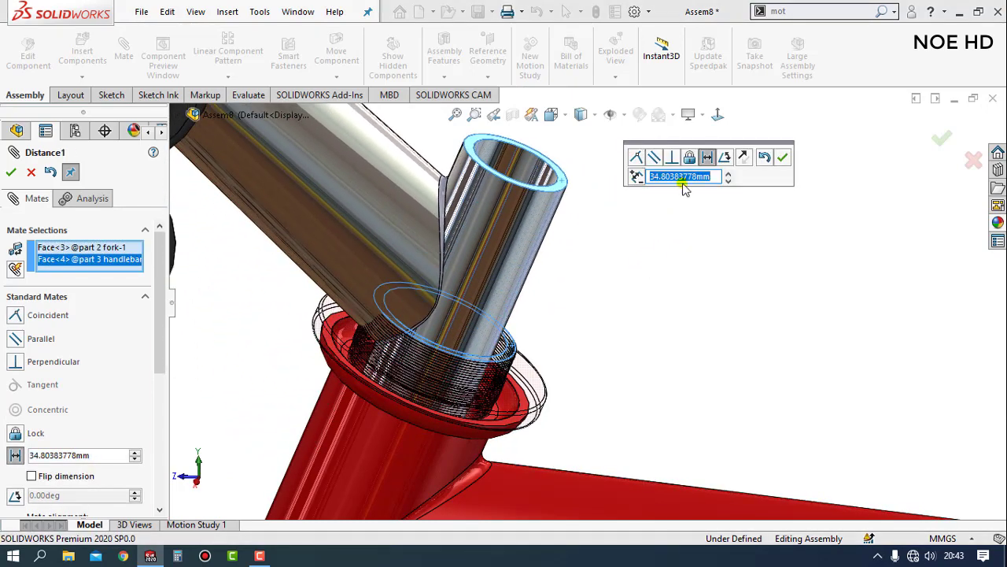
pyautogui.write('00')
pyautogui.press('Return')
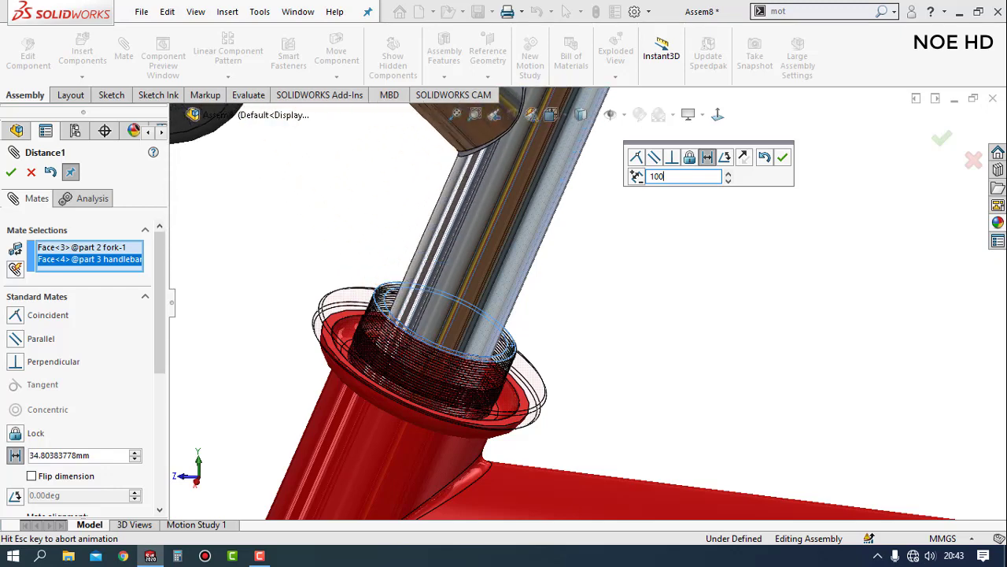
pyautogui.click(784, 157)
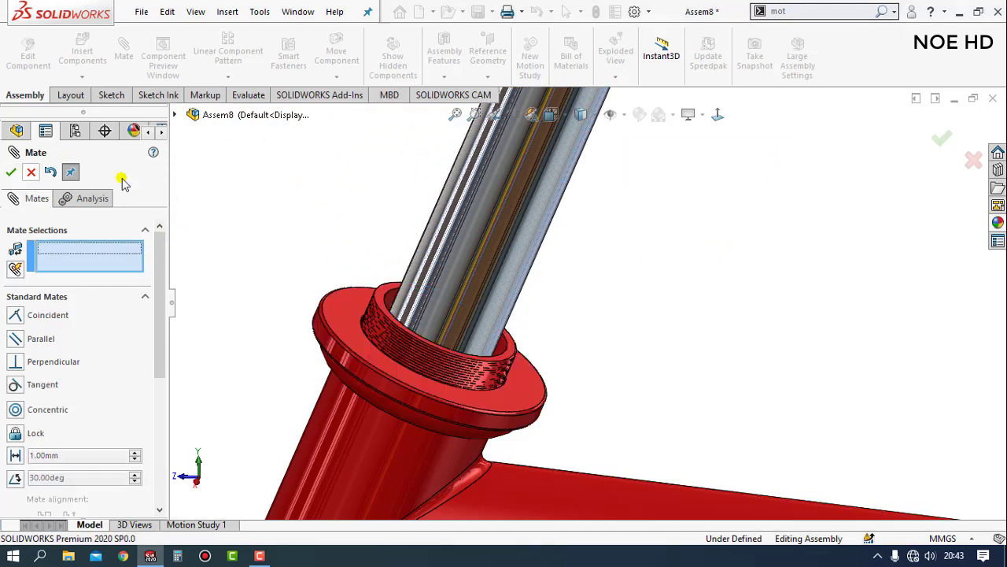
# Step: Close the Mate settings and view the bike from the right side
pyautogui.scroll(3, 547, 281)
pyautogui.scroll(2, 555, 284)
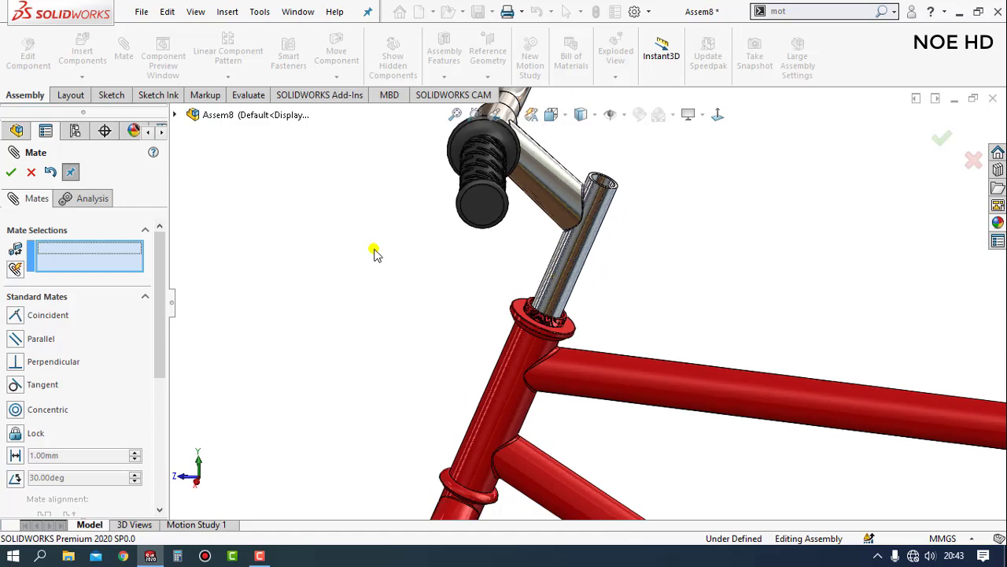
pyautogui.click(10, 173)
pyautogui.hotkey('ctrl', '4')
# Step: Mate the fork's Right Plane coincident with the handlebar's Right Plane
pyautogui.scroll(-2, 498, 233)
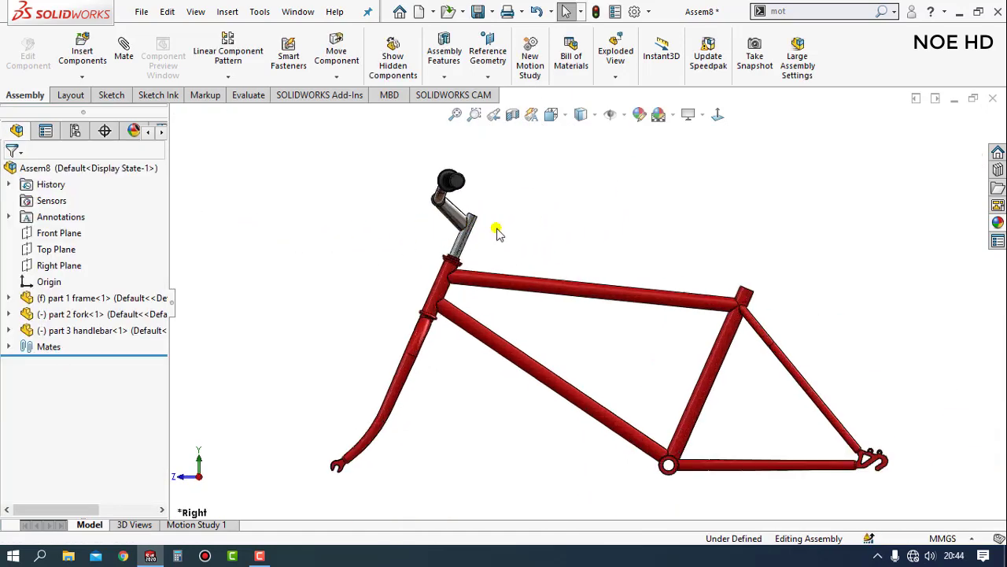
pyautogui.scroll(-2, 498, 232)
pyautogui.scroll(1, 497, 232)
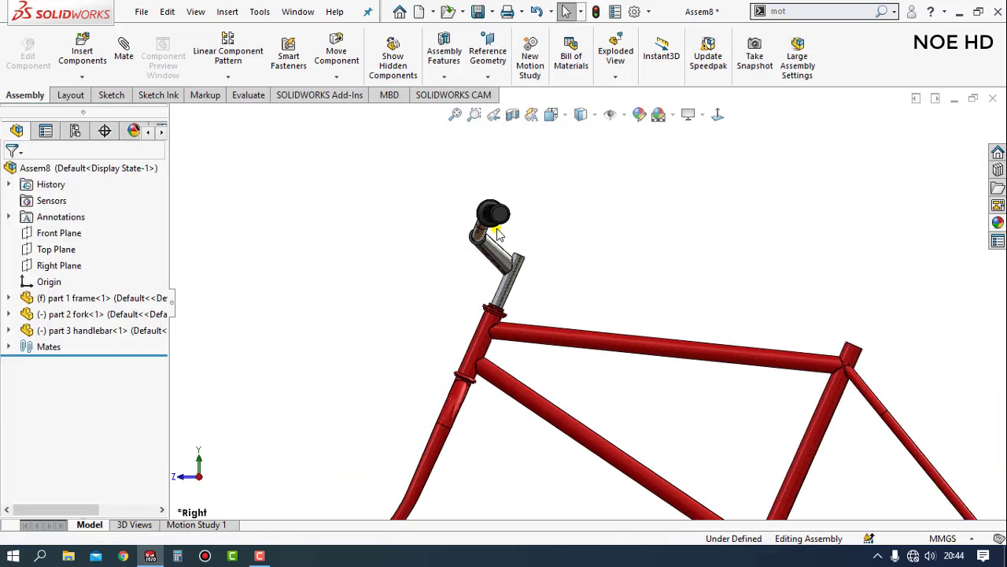
pyautogui.click(9, 314)
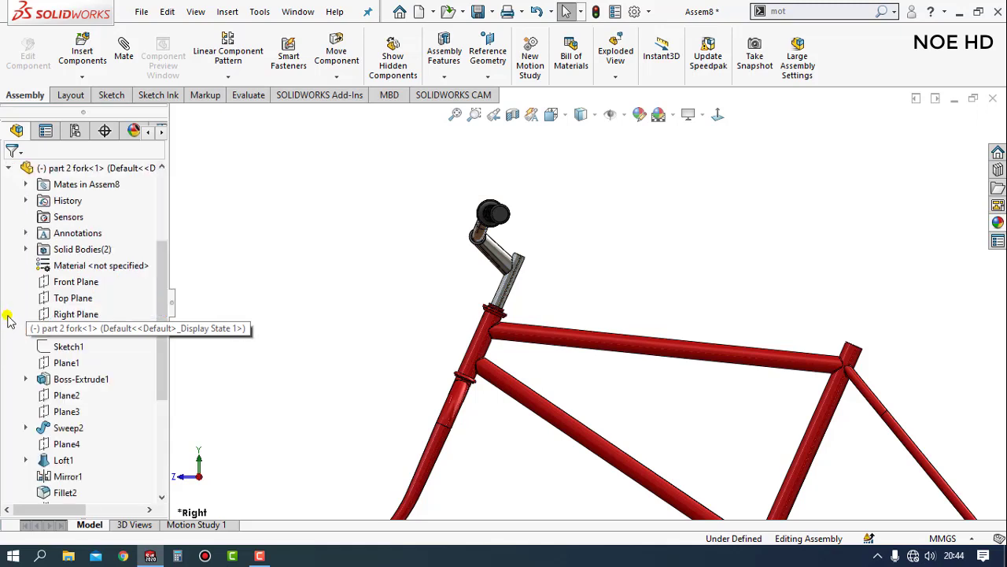
pyautogui.click(86, 314)
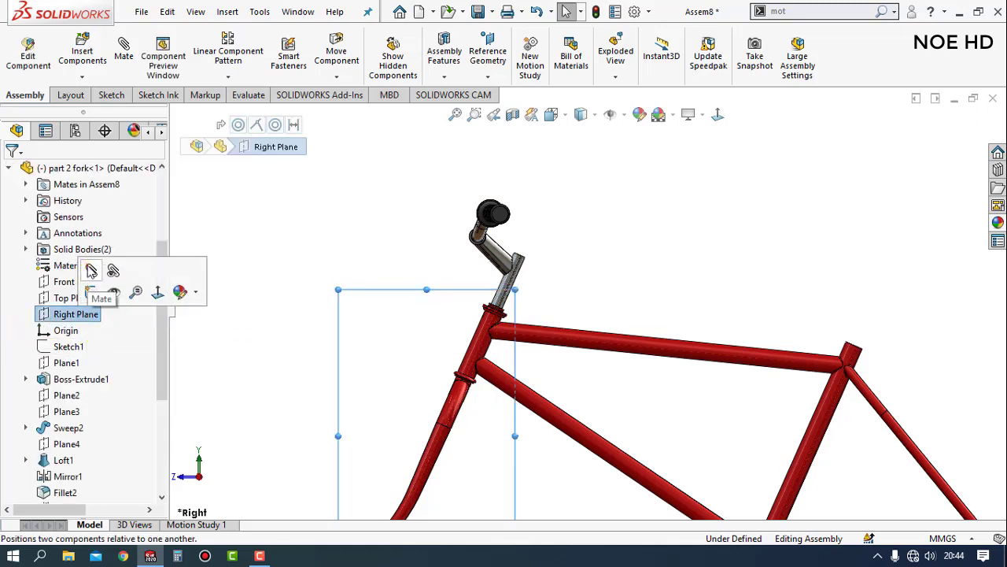
pyautogui.press('m')
pyautogui.scroll(3, 632, 288)
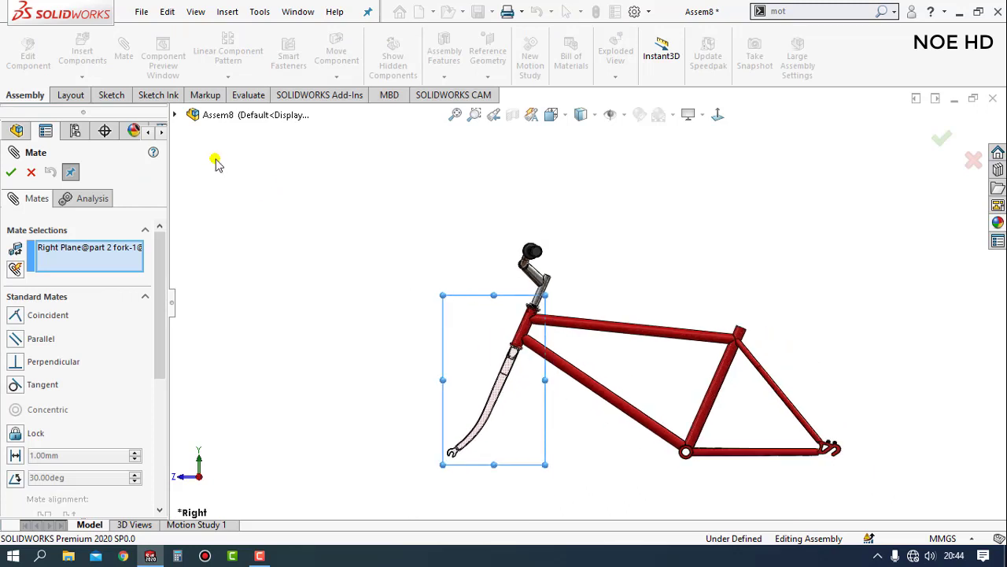
pyautogui.click(175, 115)
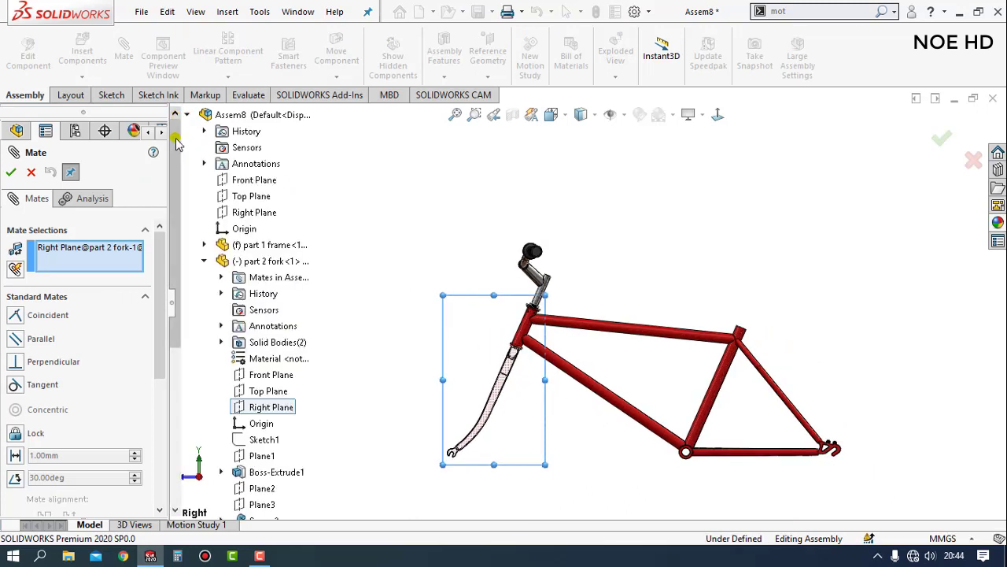
pyautogui.click(204, 261)
pyautogui.click(191, 278)
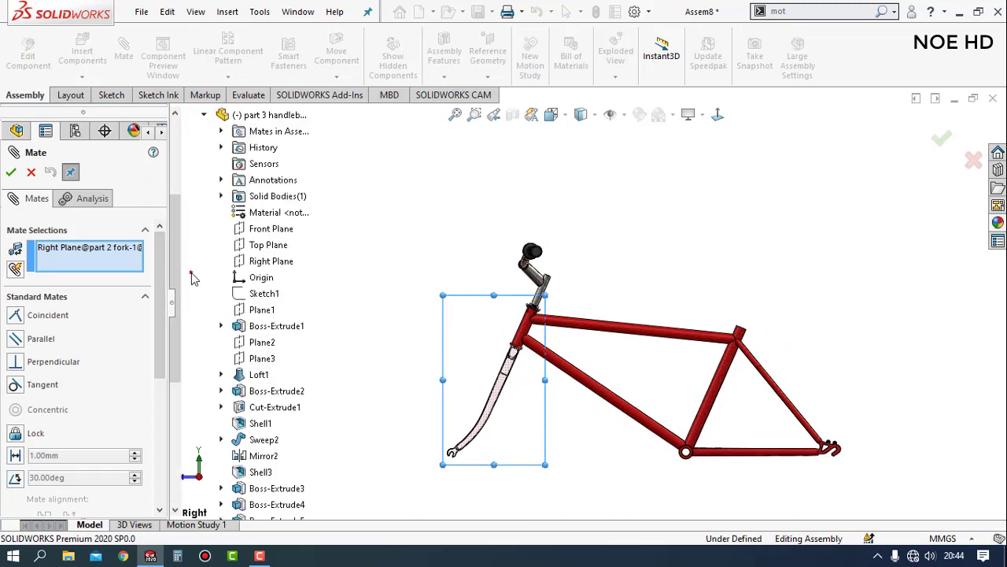
pyautogui.click(260, 263)
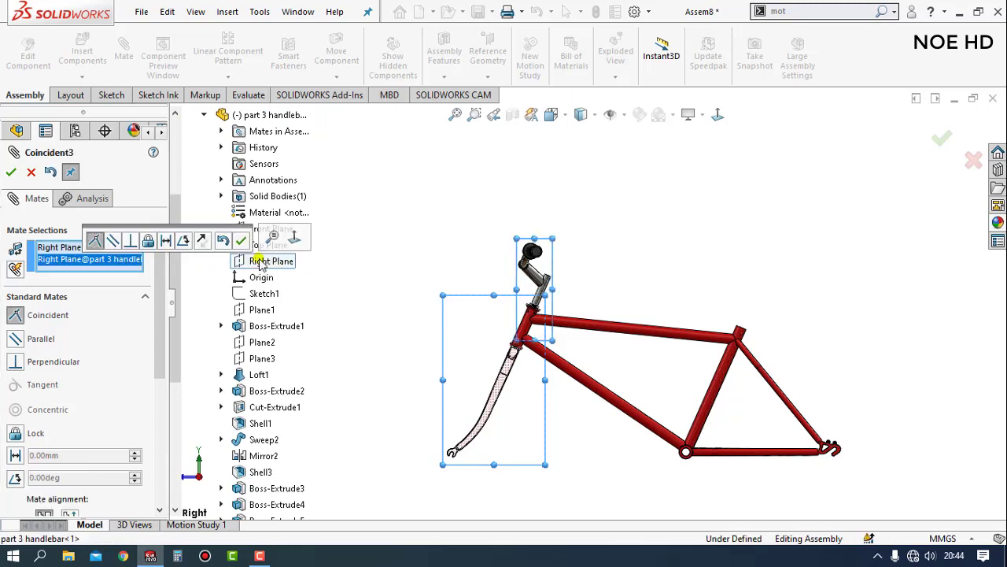
pyautogui.click(240, 241)
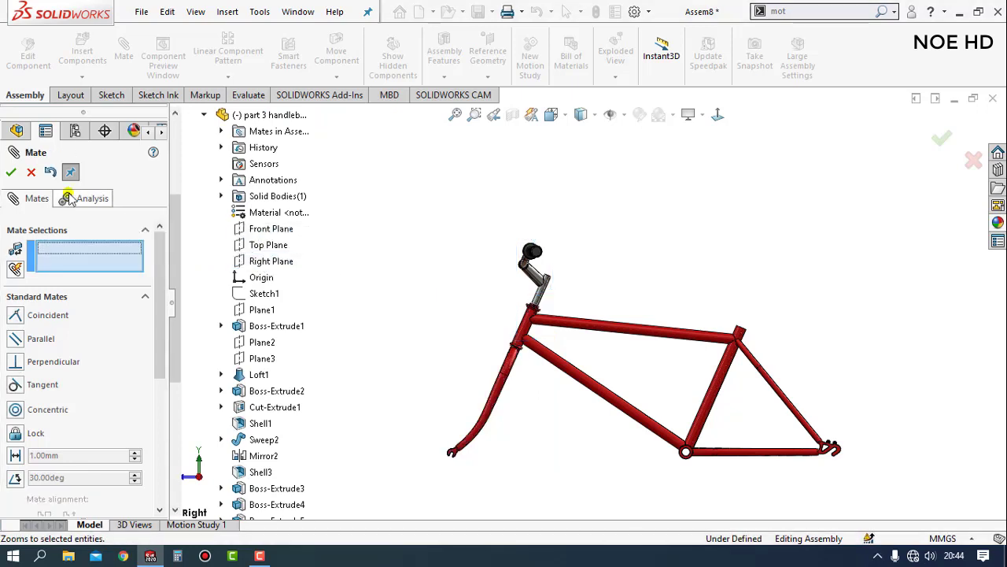
pyautogui.press('Escape')
# Step: Rotate the handlebar to a new angle
pyautogui.scroll(-3, 603, 274)
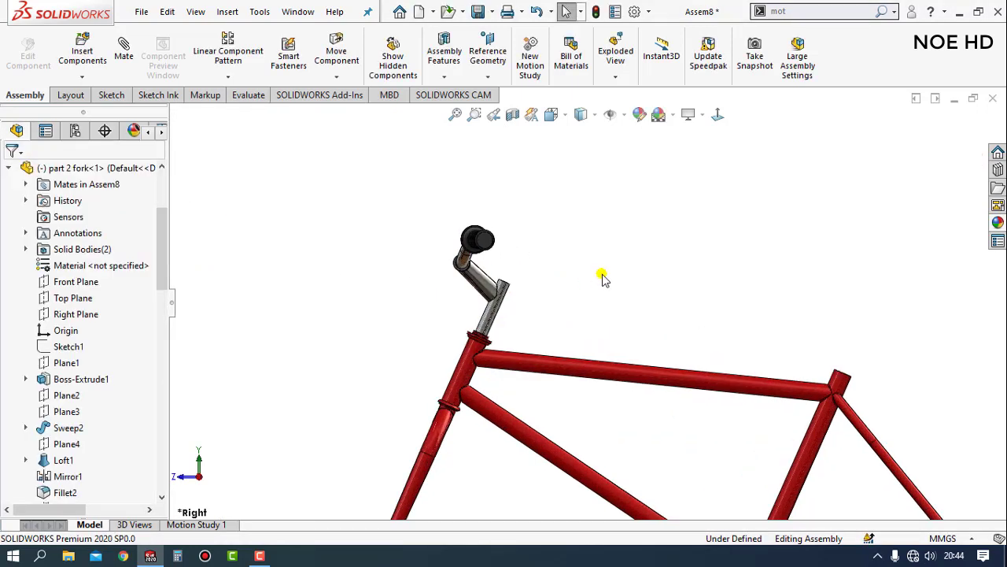
pyautogui.scroll(2, 602, 279)
pyautogui.scroll(-3, 549, 289)
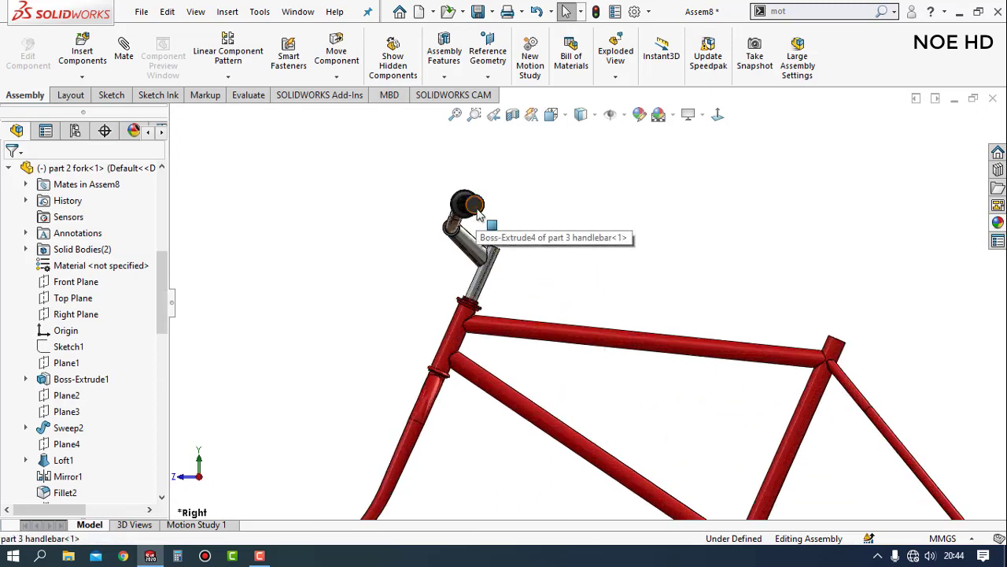
pyautogui.moveTo(478, 214)
pyautogui.mouseDown()
pyautogui.moveTo(575, 254)
pyautogui.moveTo(416, 225)
pyautogui.moveTo(360, 191)
pyautogui.moveTo(443, 309)
pyautogui.mouseUp()
pyautogui.press('Escape')
pyautogui.scroll(3, 578, 418)
pyautogui.scroll(-1, 580, 414)
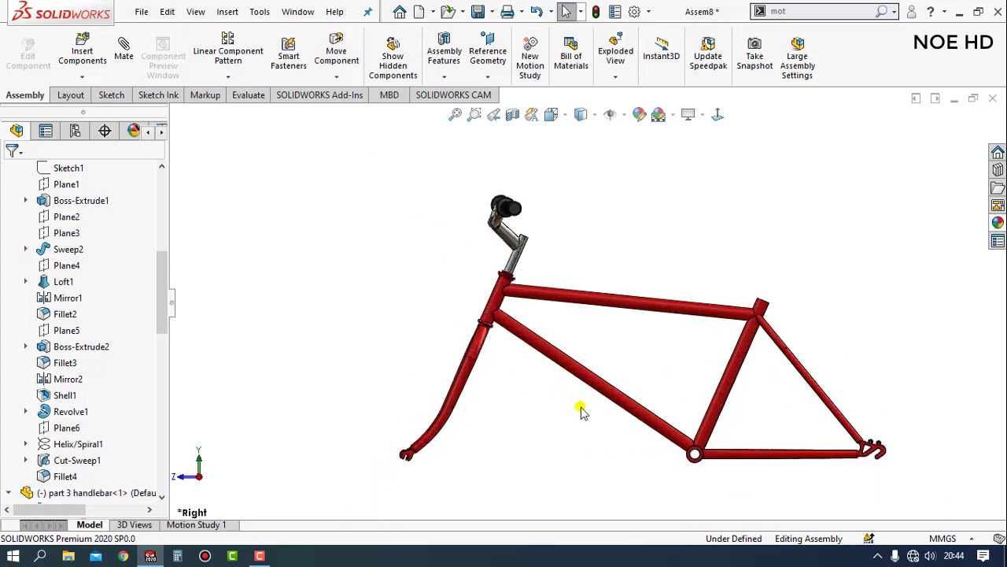
# Step: Insert Part 11 and place it just below the lower end of the front fork
pyautogui.click(93, 55)
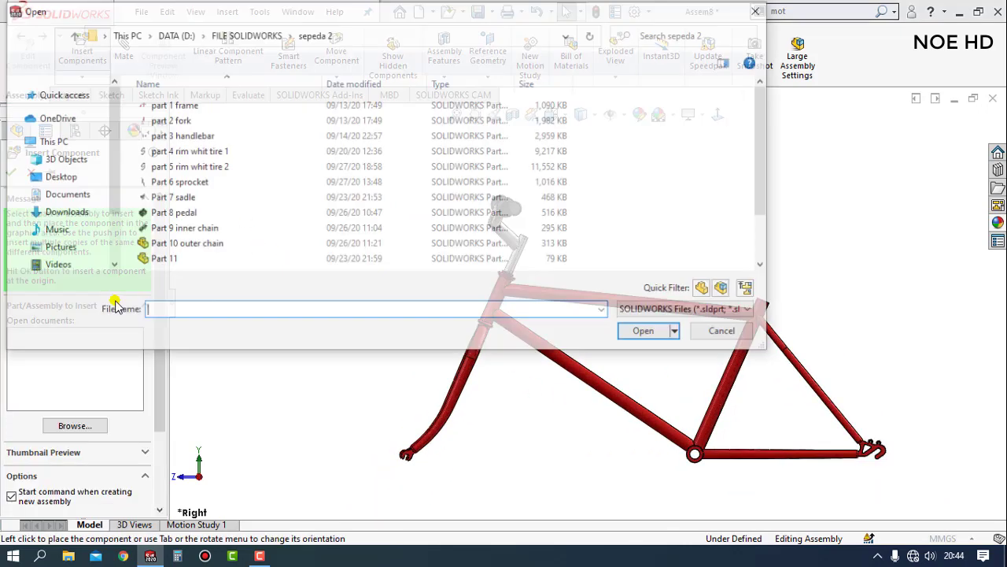
pyautogui.scroll(-1, 234, 236)
pyautogui.click(162, 200)
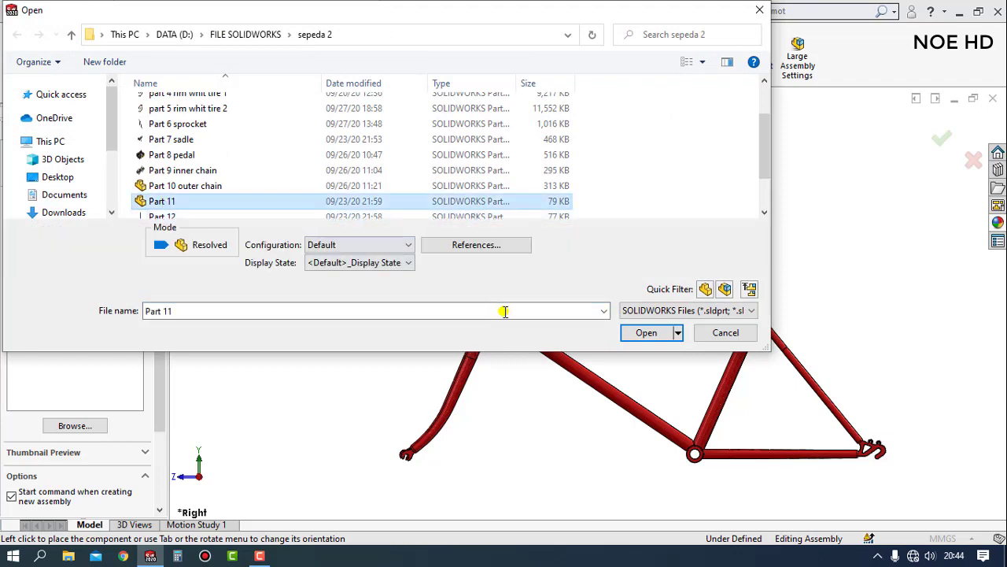
pyautogui.click(643, 333)
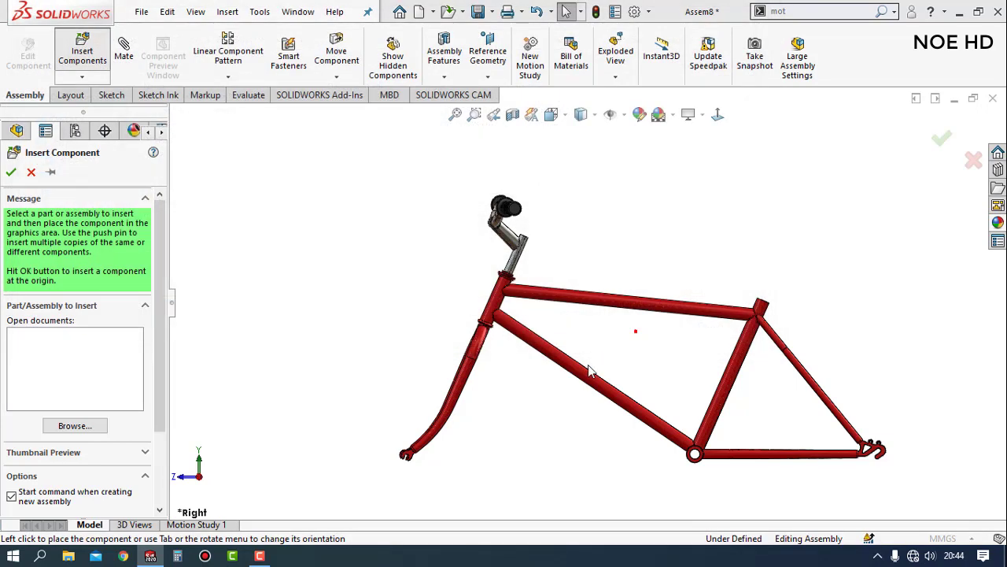
pyautogui.click(403, 471)
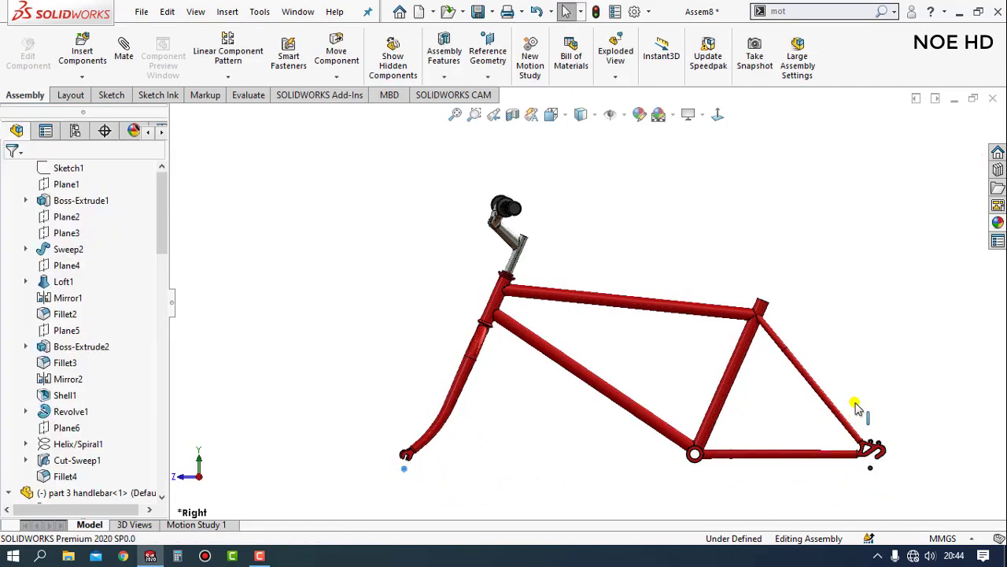
# Step: Mate the Part 11 rod concentric with the curved face of the fork dropout slot
pyautogui.hotkey('ctrl', 'c')
pyautogui.click(594, 283)
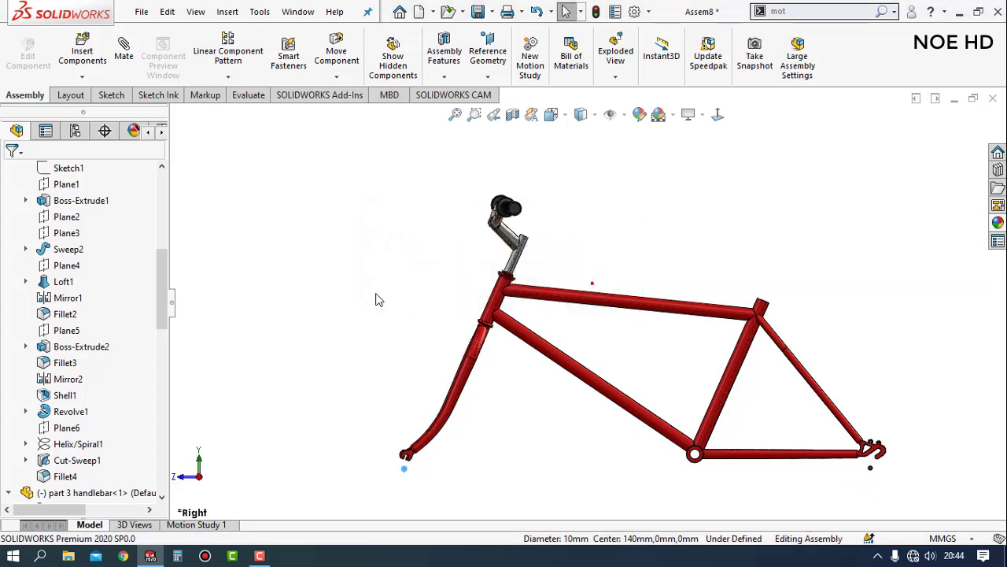
pyautogui.scroll(-3, 442, 472)
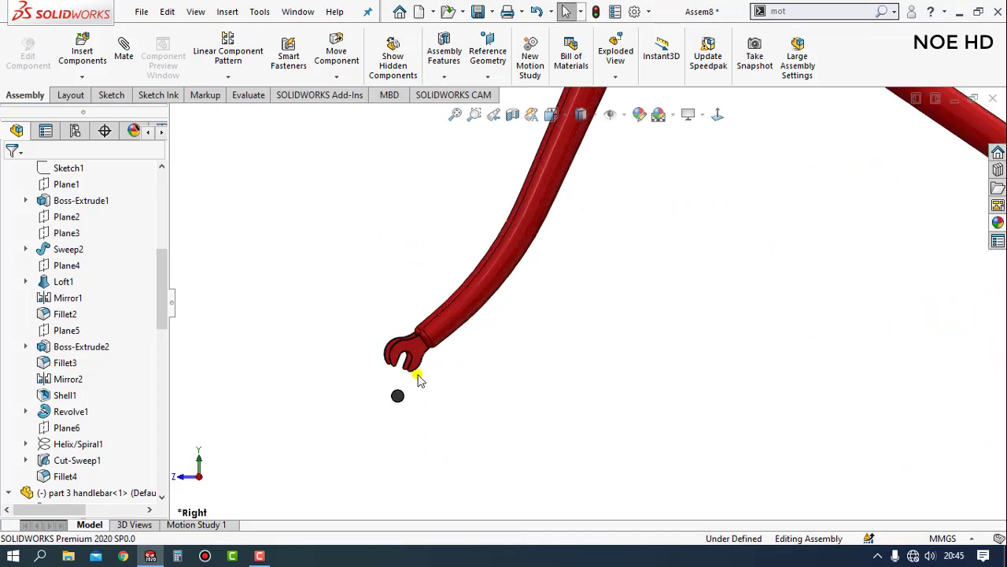
pyautogui.scroll(-3, 431, 371)
pyautogui.scroll(-2, 444, 337)
pyautogui.scroll(-2, 473, 337)
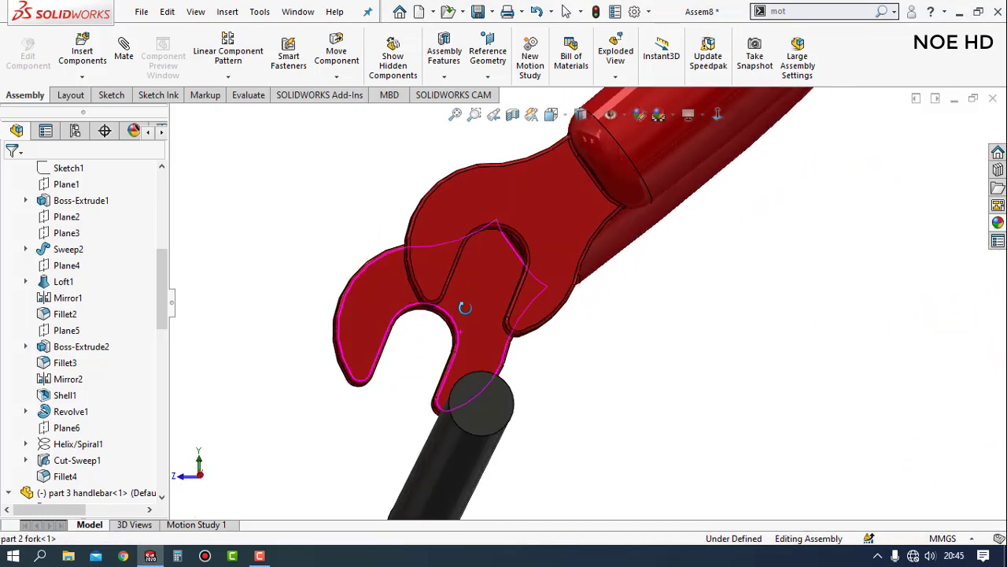
pyautogui.scroll(-2, 461, 277)
pyautogui.scroll(-2, 546, 237)
pyautogui.click(524, 232)
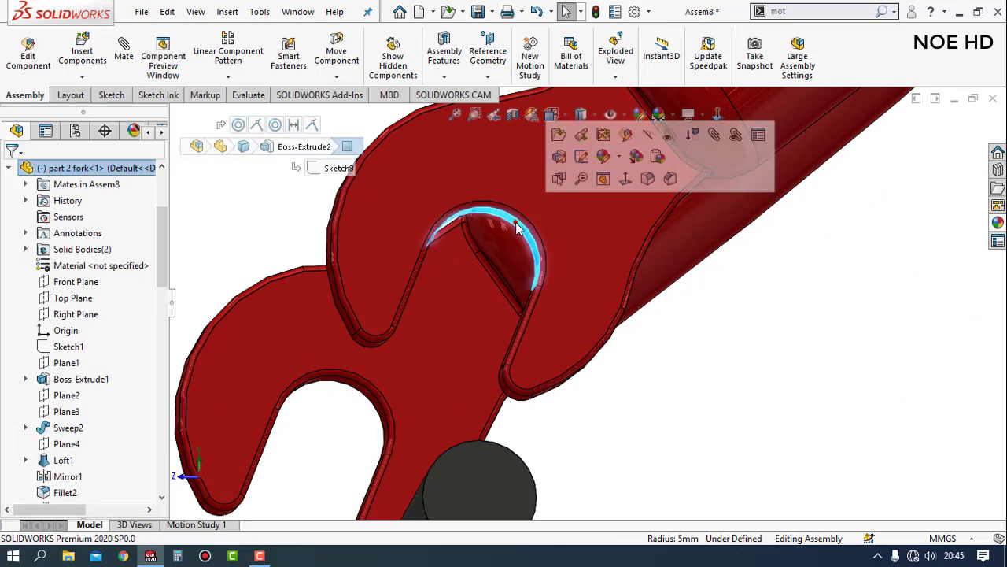
pyautogui.press('m')
pyautogui.scroll(3, 643, 396)
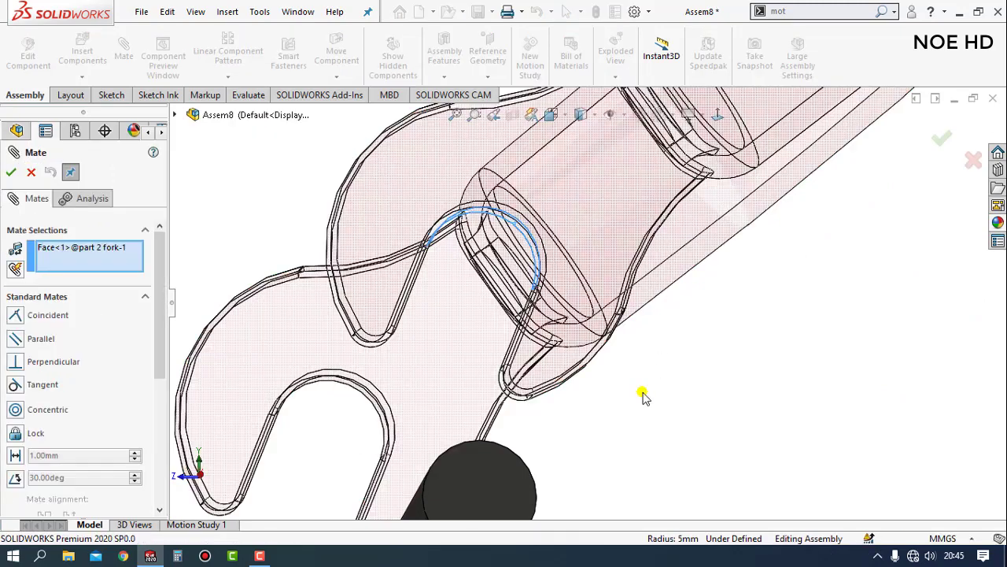
pyautogui.click(521, 475)
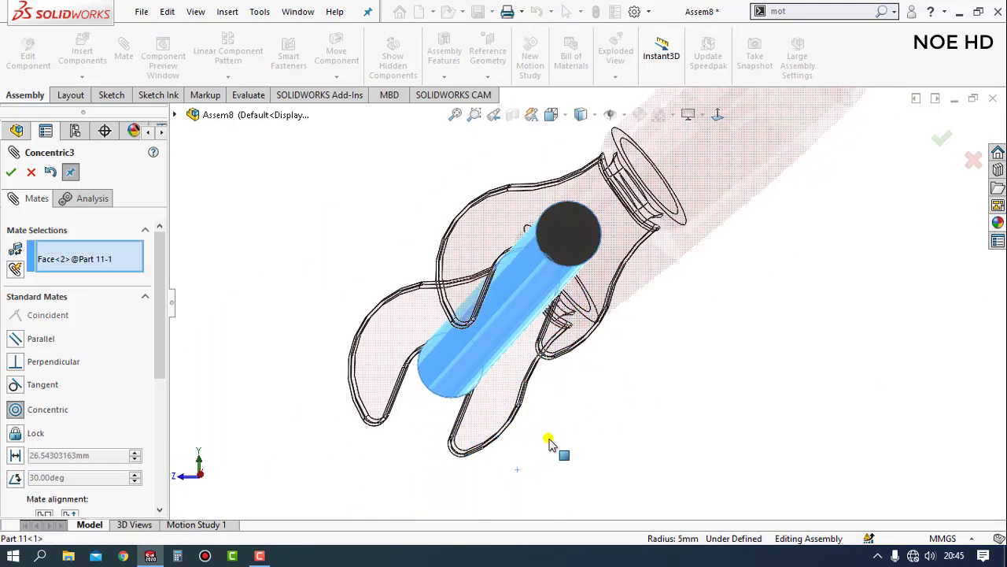
pyautogui.click(732, 462)
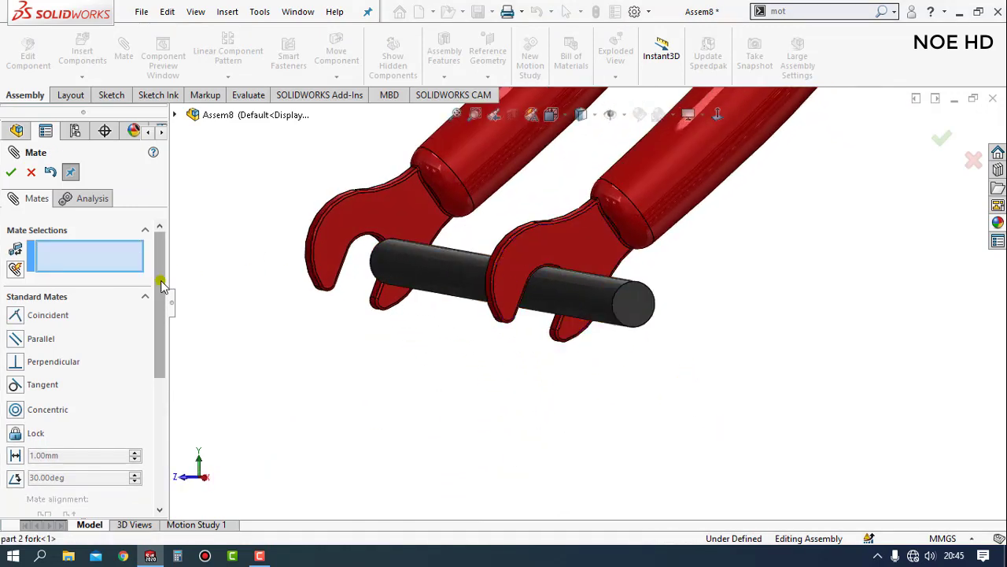
# Step: Add a Width mate centring the rod's two end faces between the fork tabs
pyautogui.scroll(-5, 157, 281)
pyautogui.scroll(-1, 144, 389)
pyautogui.click(144, 389)
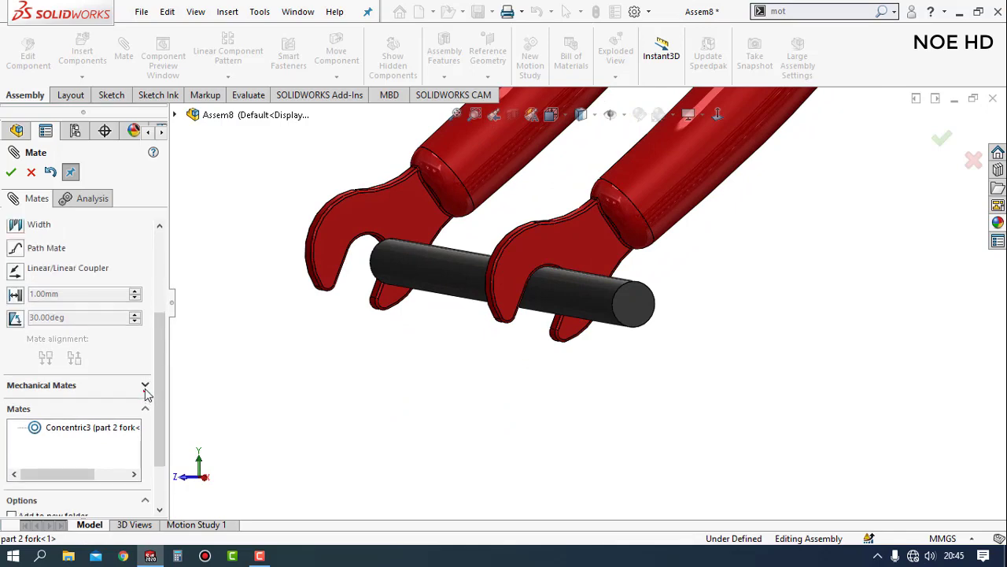
pyautogui.scroll(2, 79, 299)
pyautogui.click(16, 304)
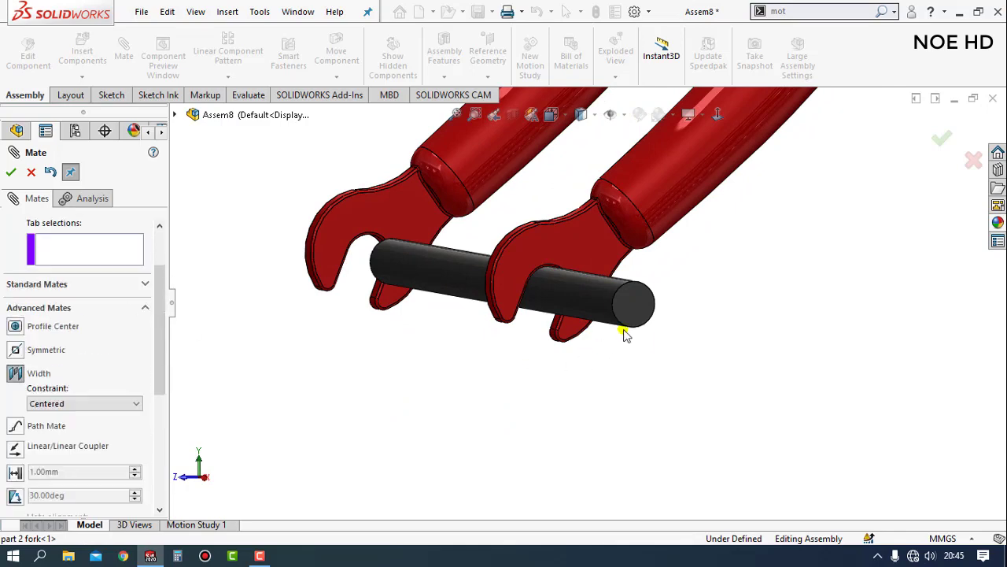
pyautogui.click(629, 317)
pyautogui.moveTo(384, 262); pyautogui.dragTo(424, 304, button='middle')
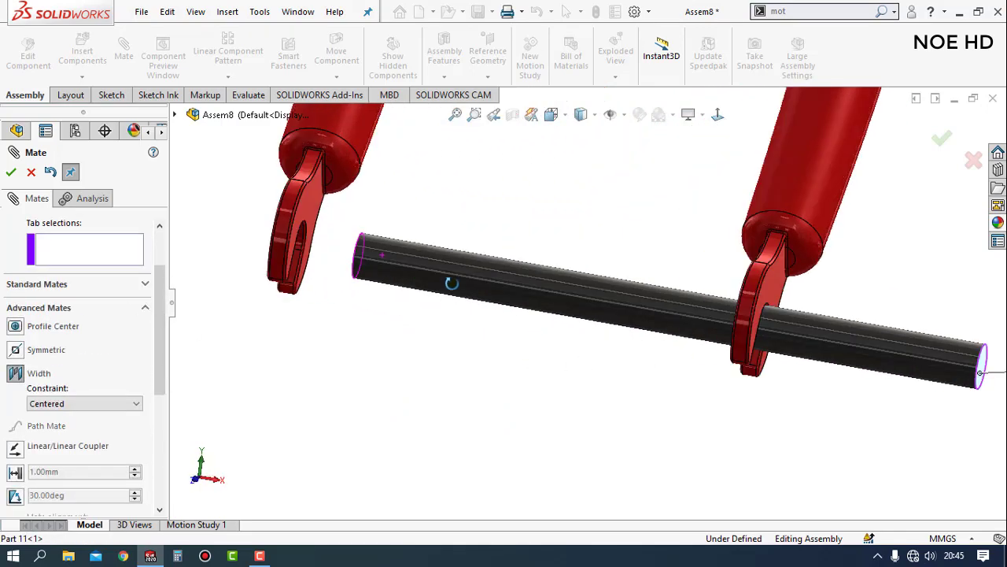
pyautogui.click(361, 254)
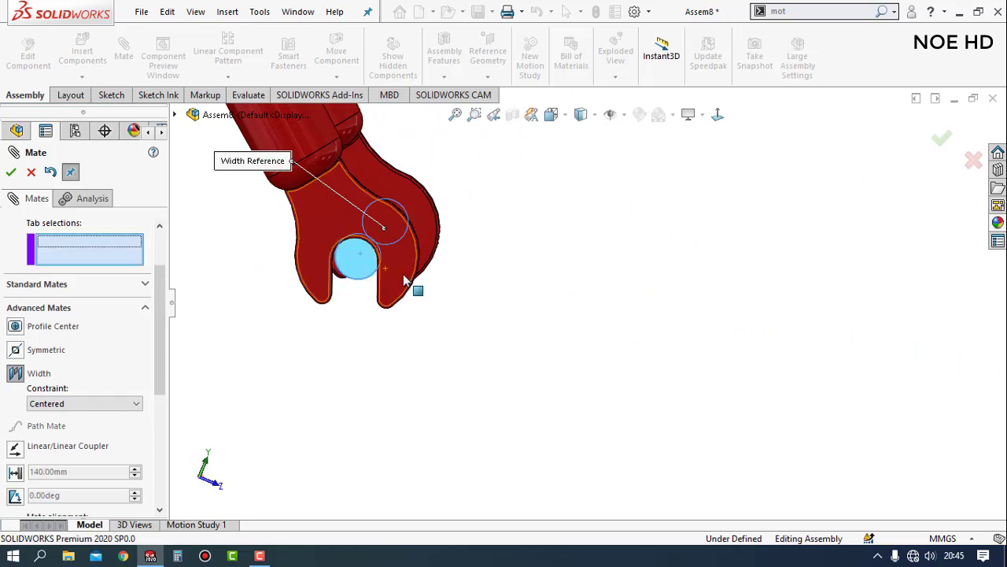
pyautogui.click(407, 274)
pyautogui.moveTo(589, 269)
pyautogui.mouseDown(button='middle')
pyautogui.moveTo(445, 270)
pyautogui.moveTo(522, 346)
pyautogui.mouseUp(button='middle')
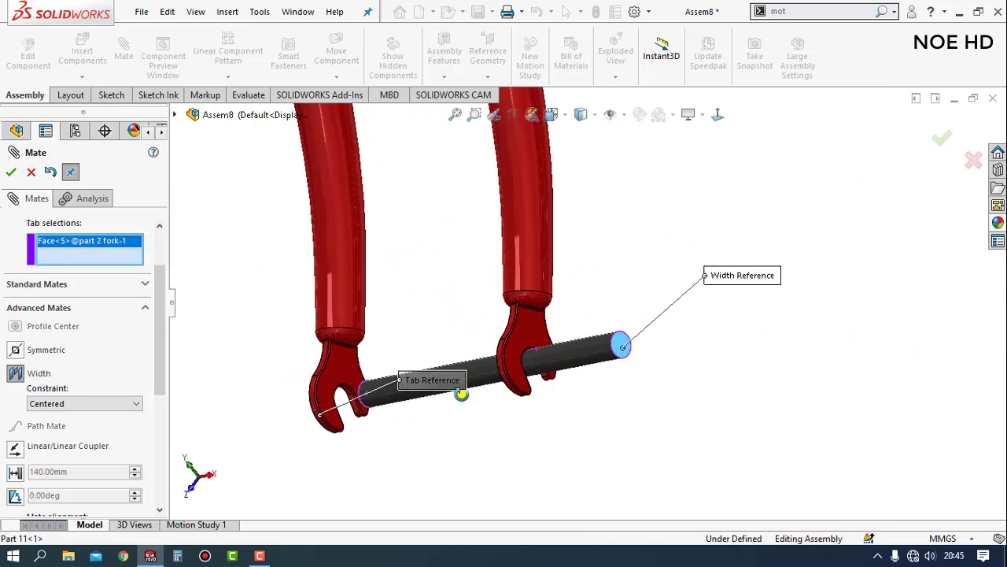
pyautogui.click(521, 346)
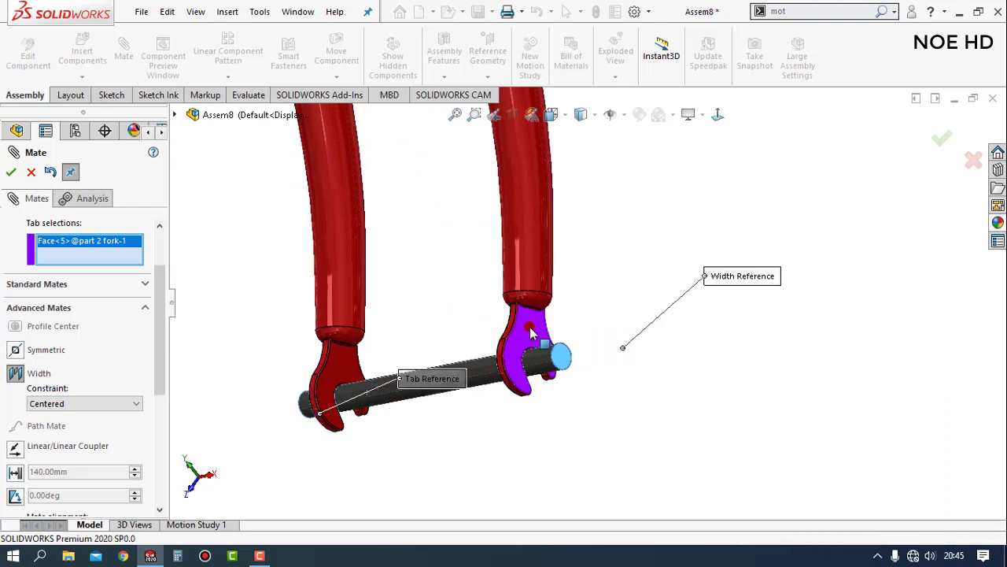
pyautogui.click(532, 335)
pyautogui.click(12, 173)
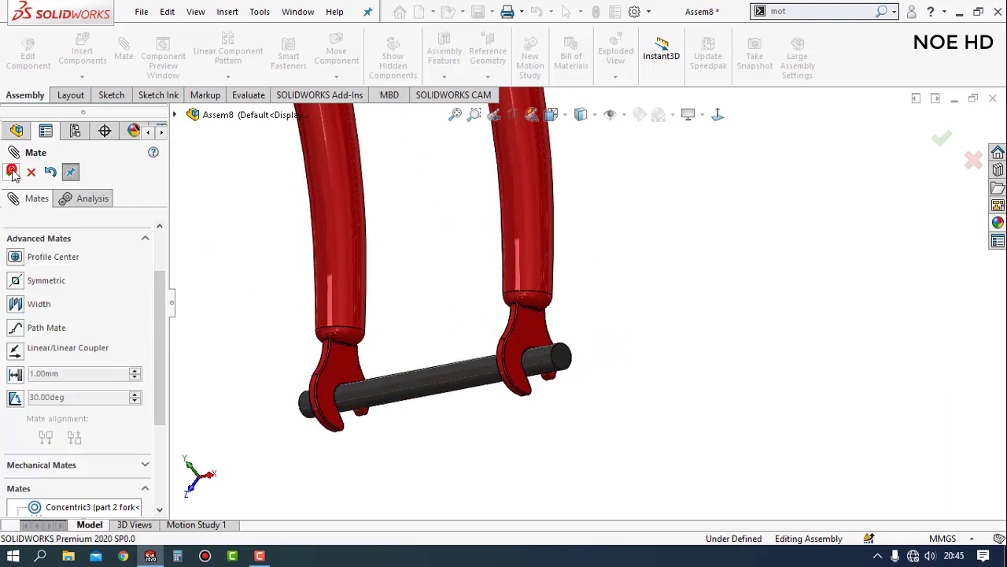
pyautogui.click(14, 175)
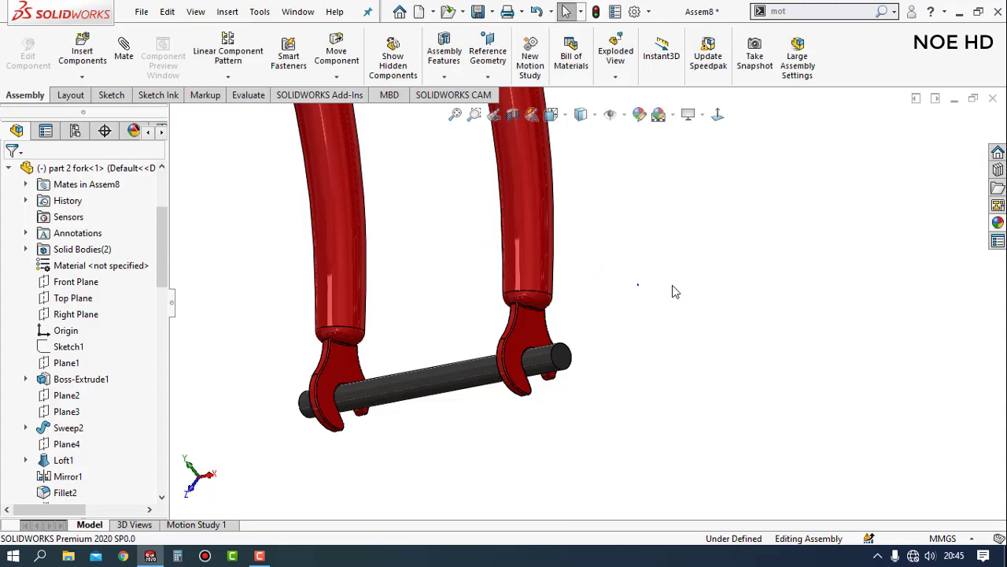
# Step: Make the second black rod tangent to the rear dropout slot edge
pyautogui.hotkey('ctrl', '4')
pyautogui.scroll(-2, 787, 423)
pyautogui.scroll(-3, 686, 398)
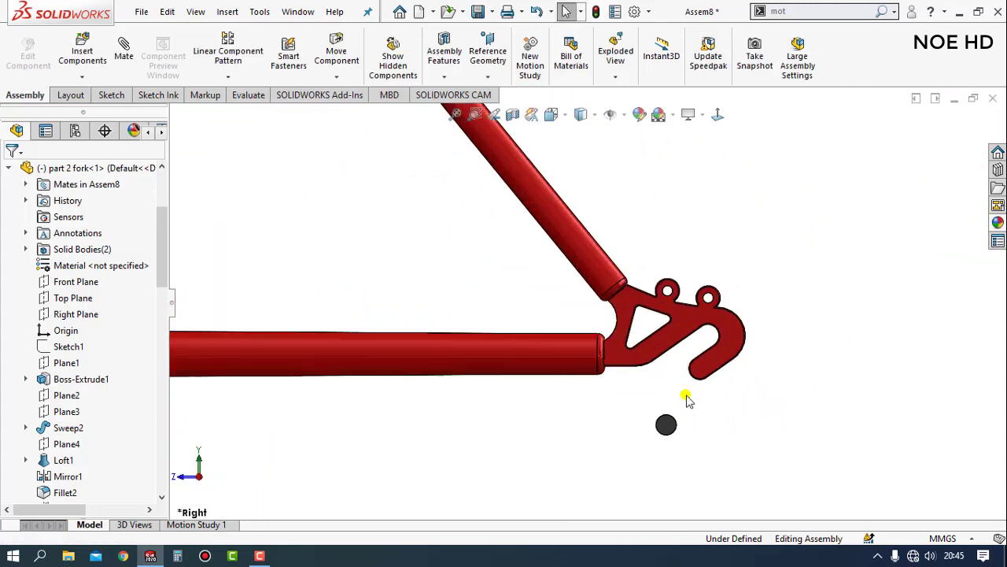
pyautogui.scroll(-3, 674, 364)
pyautogui.scroll(-2, 665, 340)
pyautogui.moveTo(665, 341); pyautogui.dragTo(598, 272, button='middle')
pyautogui.scroll(-5, 598, 273)
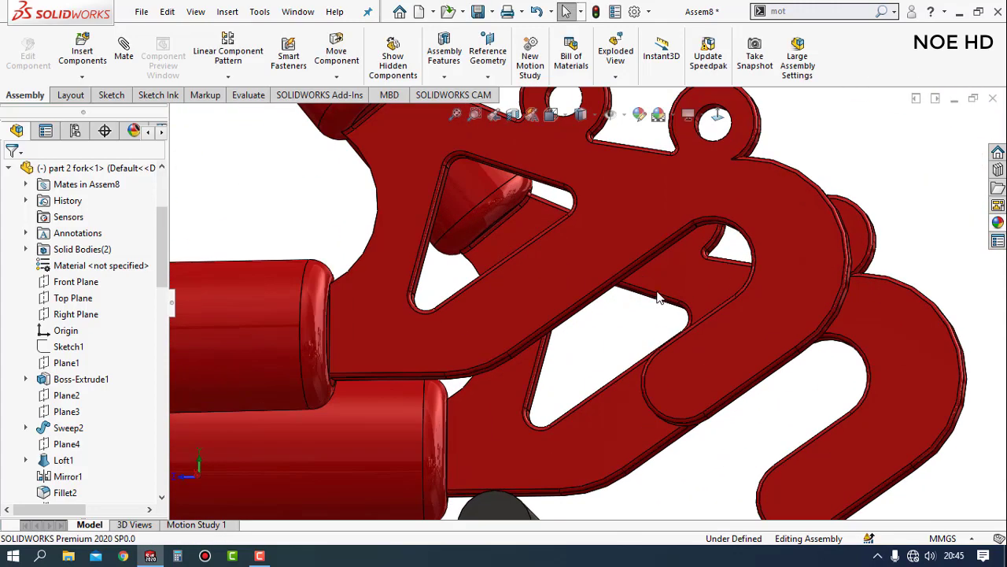
pyautogui.click(591, 271)
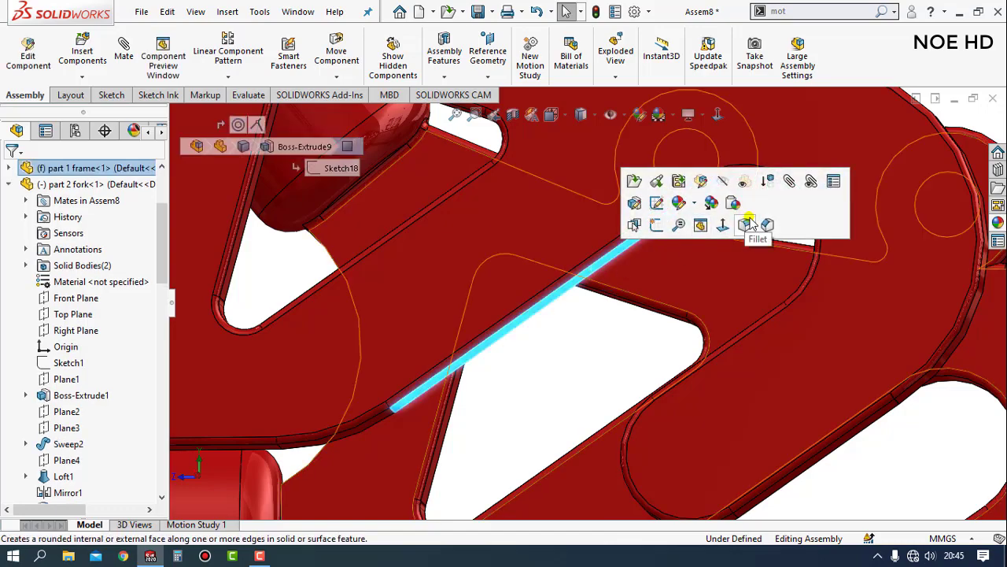
pyautogui.press('m')
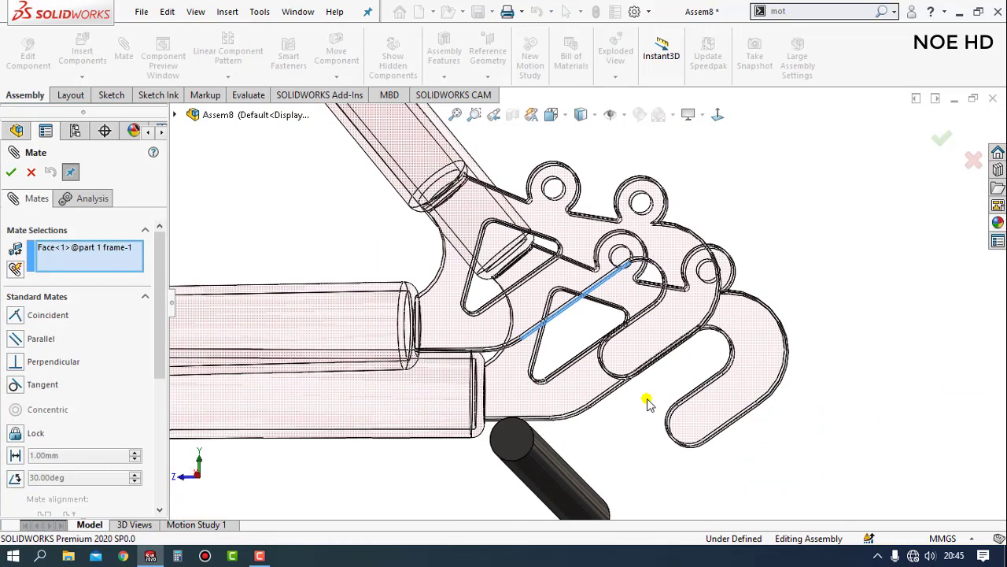
pyautogui.click(540, 470)
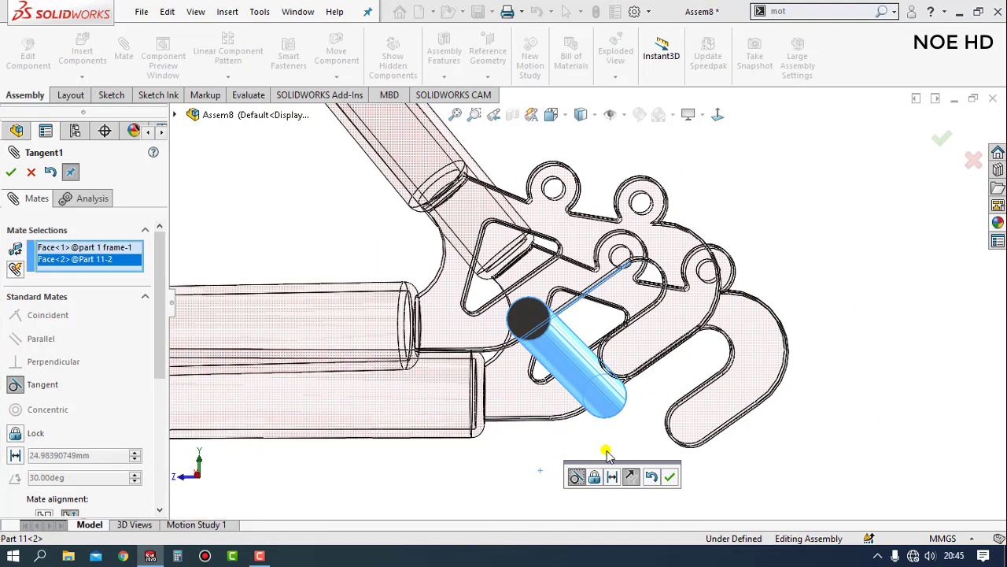
pyautogui.click(669, 477)
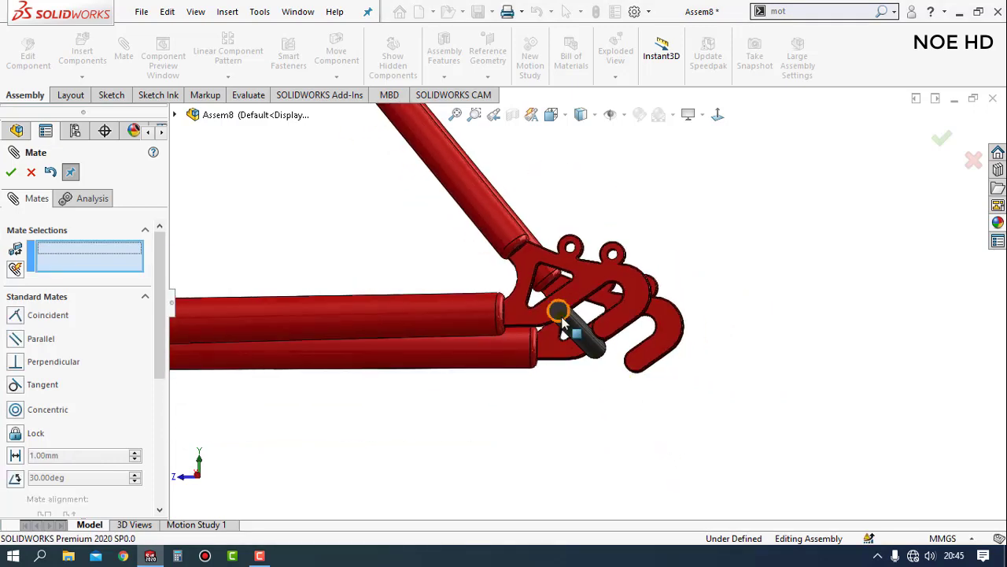
# Step: Centre the rod between both rear dropout faces with a width mate on its end faces
pyautogui.click(561, 323)
pyautogui.scroll(-3, 150, 372)
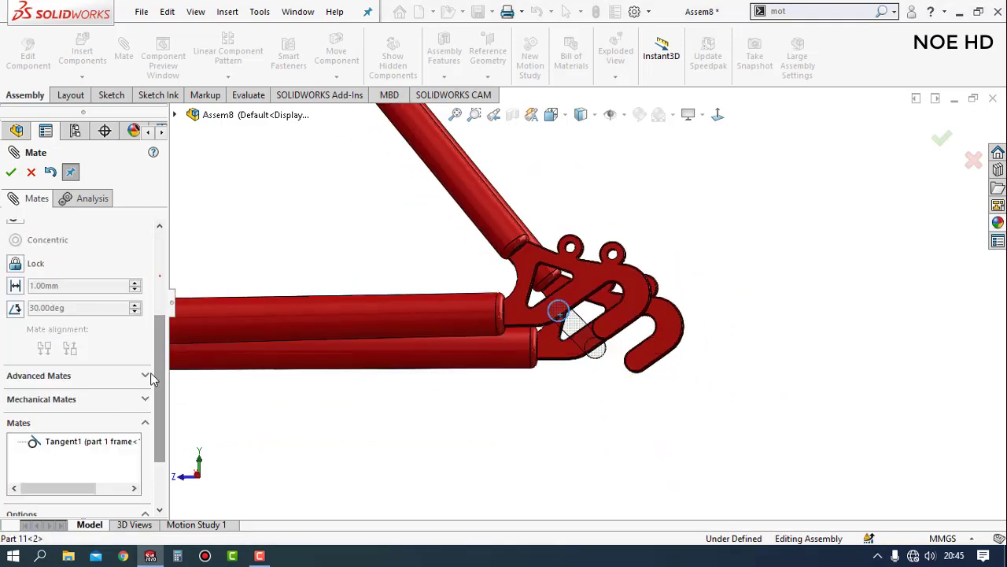
pyautogui.click(145, 376)
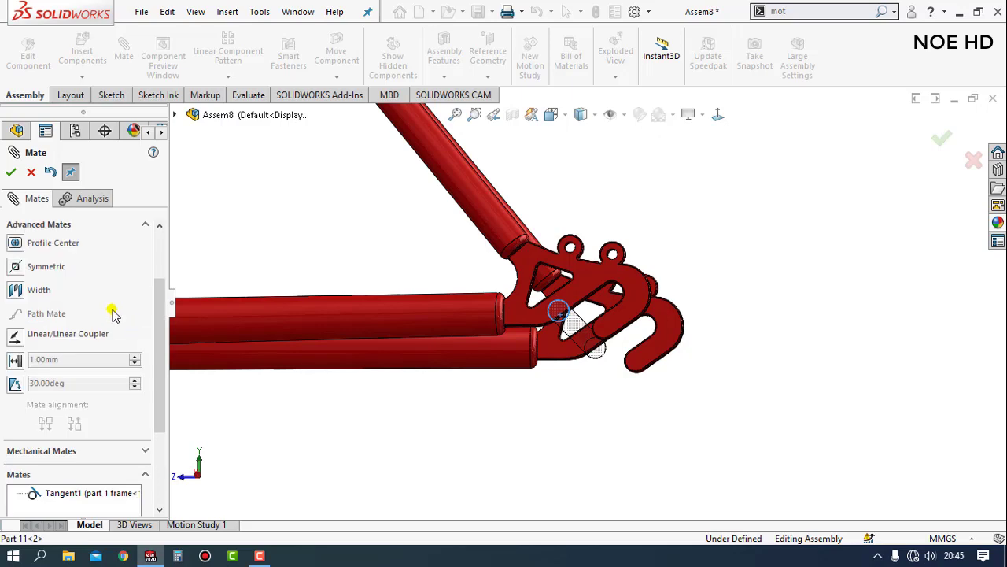
pyautogui.click(19, 290)
pyautogui.moveTo(600, 354)
pyautogui.mouseDown(button='middle')
pyautogui.moveTo(495, 355)
pyautogui.moveTo(621, 360)
pyautogui.mouseUp(button='middle')
pyautogui.scroll(-2, 621, 360)
pyautogui.scroll(-2, 637, 355)
pyautogui.click(587, 354)
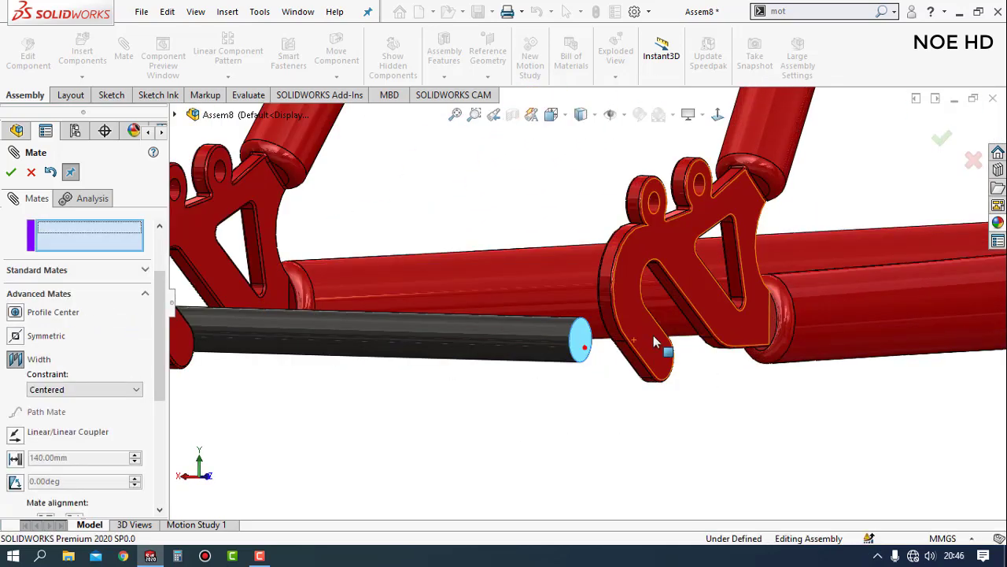
pyautogui.click(661, 344)
pyautogui.moveTo(228, 275); pyautogui.dragTo(330, 307, button='middle')
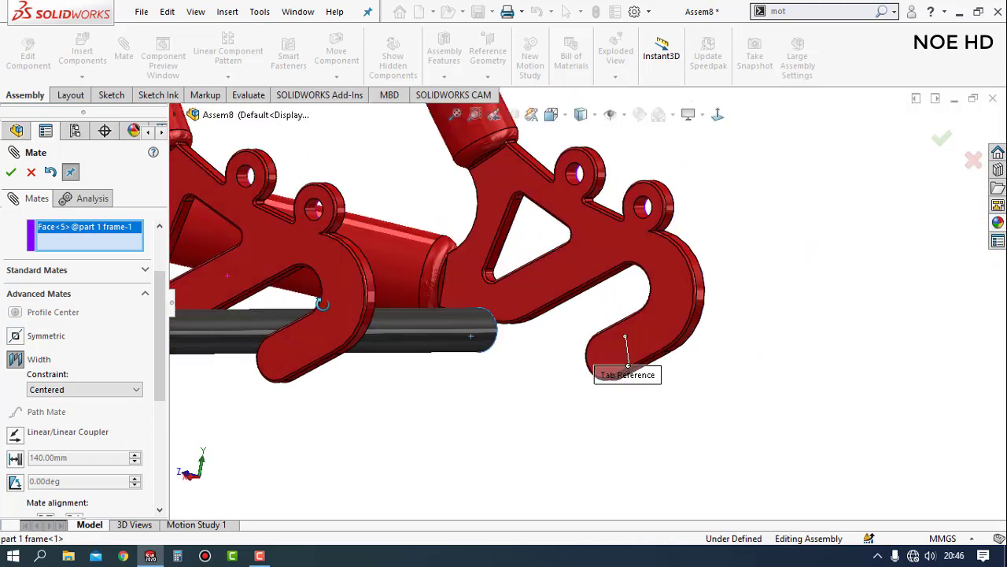
pyautogui.scroll(-2, 345, 311)
pyautogui.click(355, 330)
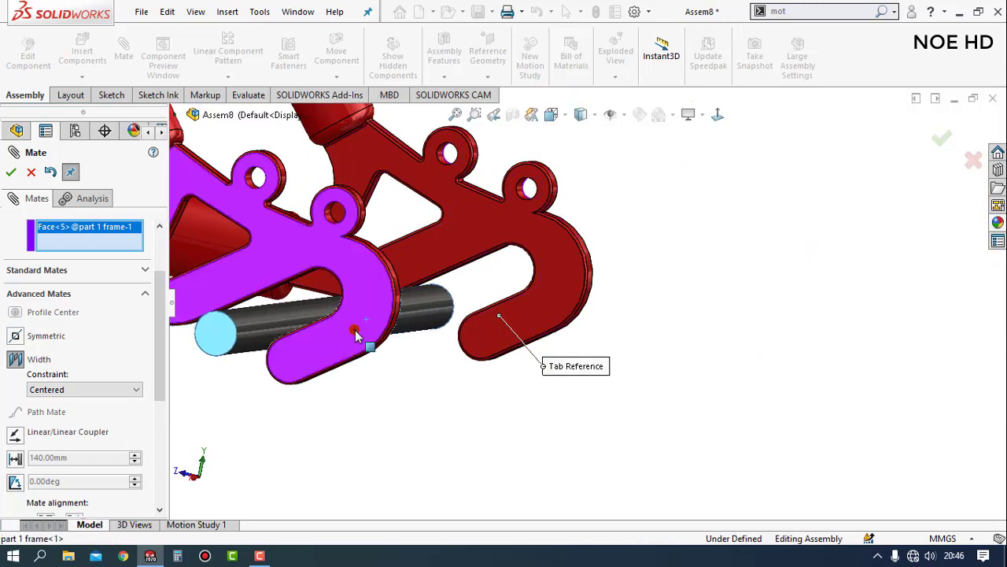
pyautogui.click(12, 172)
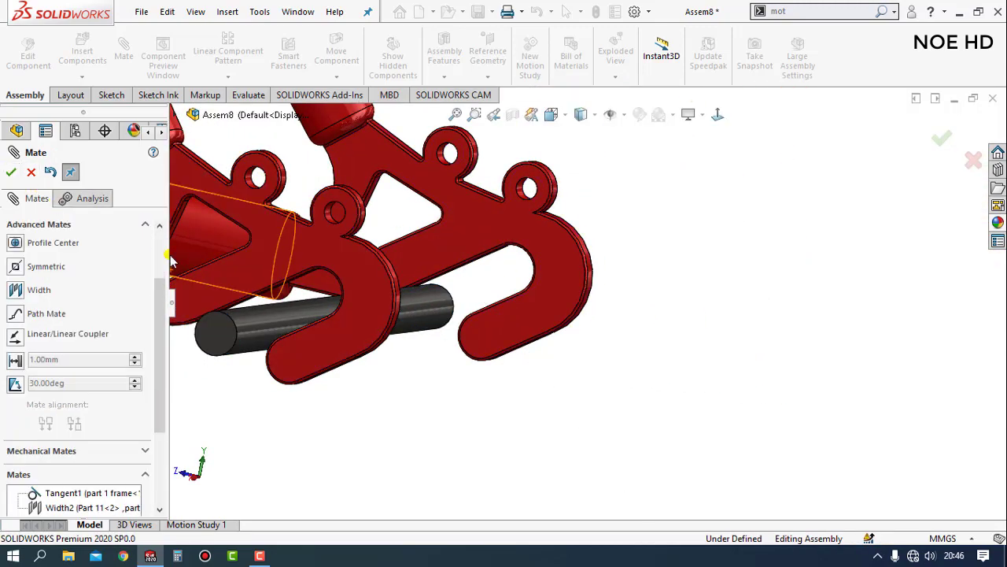
# Step: Return to the right-side view and select the rod seated in the rear dropout
pyautogui.scroll(3, 359, 354)
pyautogui.hotkey('ctrl', '4')
pyautogui.scroll(-3, 814, 450)
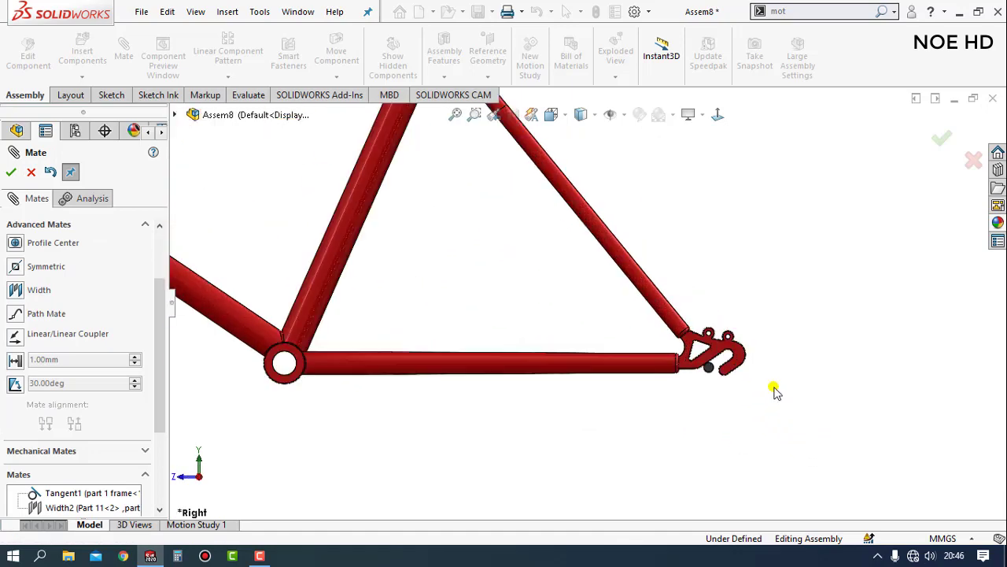
pyautogui.scroll(-3, 728, 361)
pyautogui.scroll(-2, 685, 354)
pyautogui.click(638, 361)
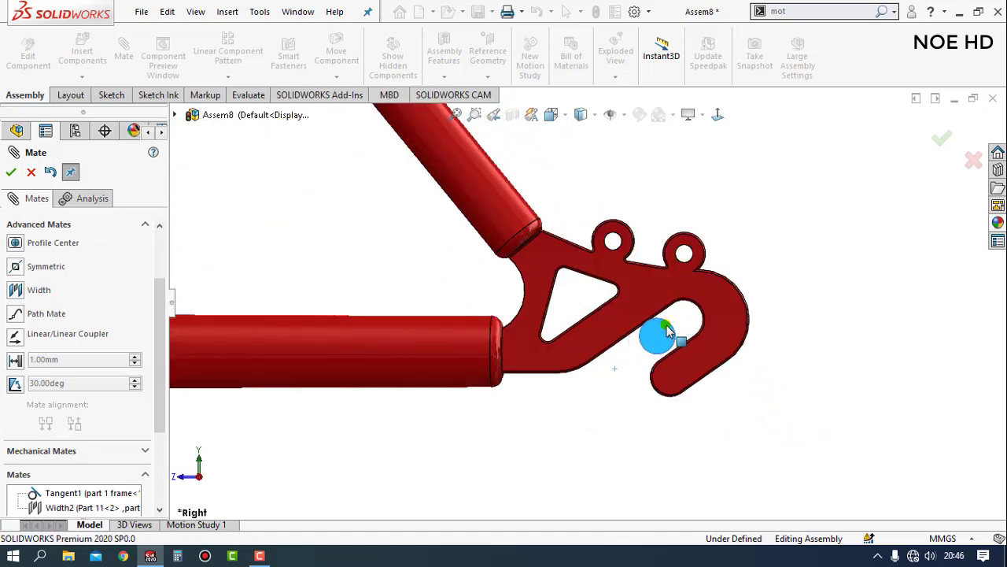
pyautogui.scroll(2, 787, 374)
pyautogui.scroll(1, 776, 375)
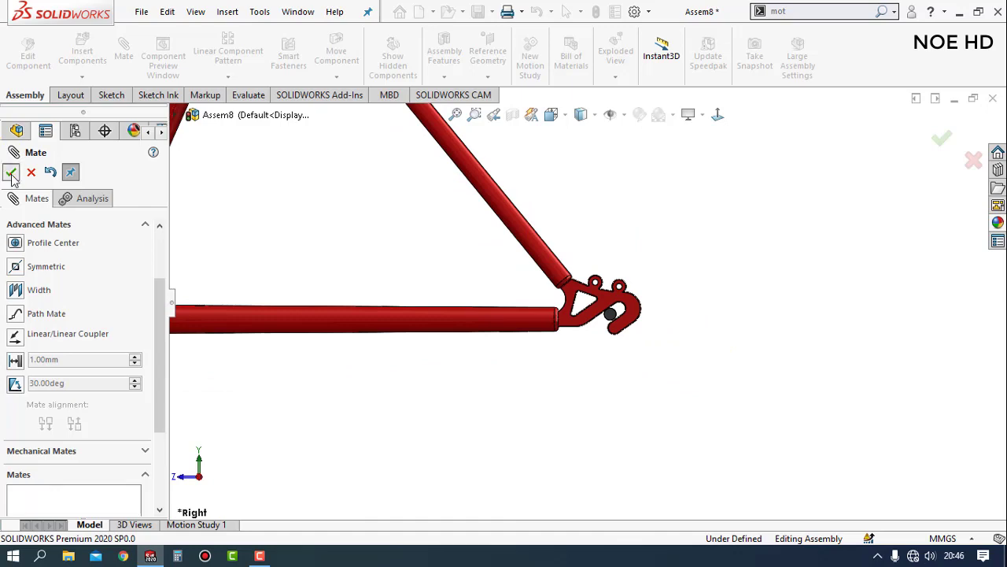
# Step: Add a 455.40 mm centre-to-centre distance mate between the rear rod and the bottom-bracket hole
pyautogui.press('Escape')
pyautogui.scroll(2, 320, 202)
pyautogui.scroll(-2, 185, 107)
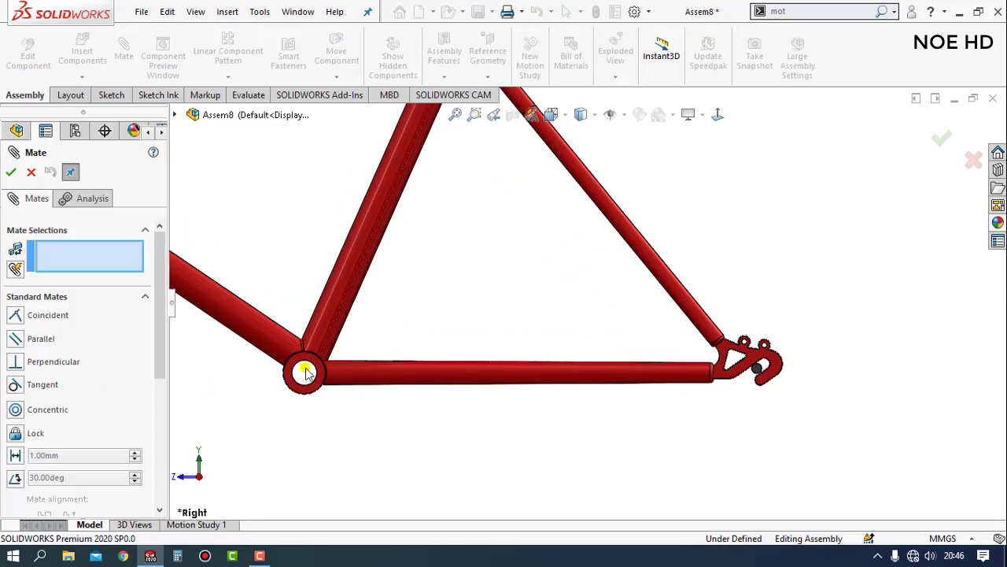
pyautogui.scroll(-2, 378, 362)
pyautogui.scroll(-1, 468, 315)
pyautogui.scroll(-2, 471, 315)
pyautogui.moveTo(471, 315)
pyautogui.mouseDown(button='middle')
pyautogui.moveTo(491, 328)
pyautogui.moveTo(490, 370)
pyautogui.mouseUp(button='middle')
pyautogui.scroll(3, 490, 365)
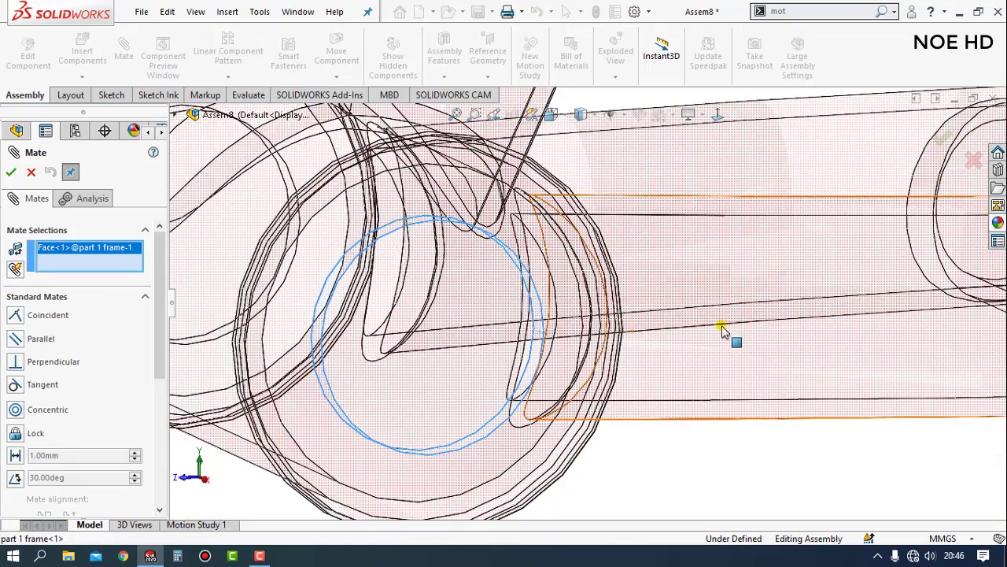
pyautogui.scroll(3, 724, 330)
pyautogui.scroll(2, 827, 291)
pyautogui.scroll(-1, 652, 309)
pyautogui.scroll(-5, 652, 309)
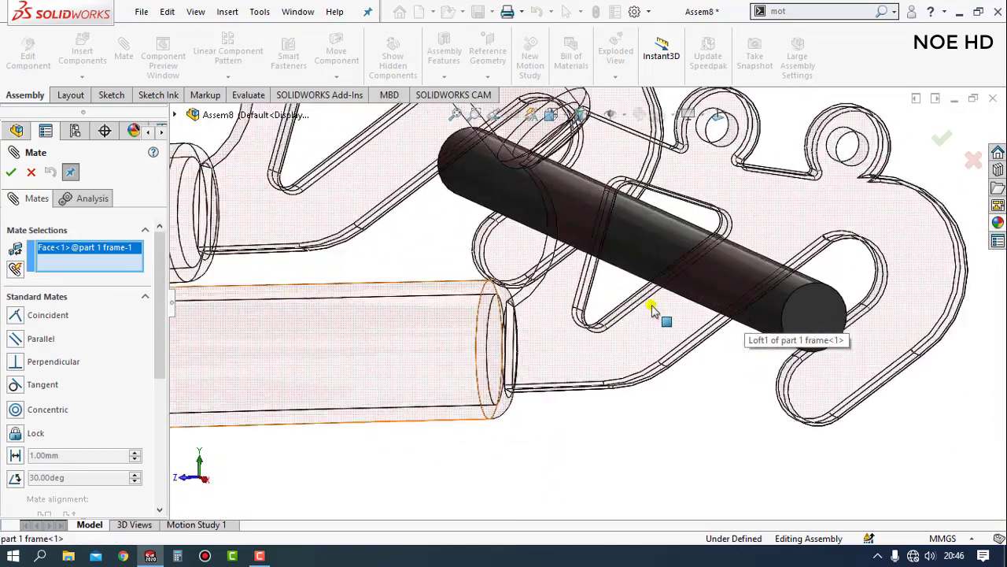
pyautogui.click(763, 323)
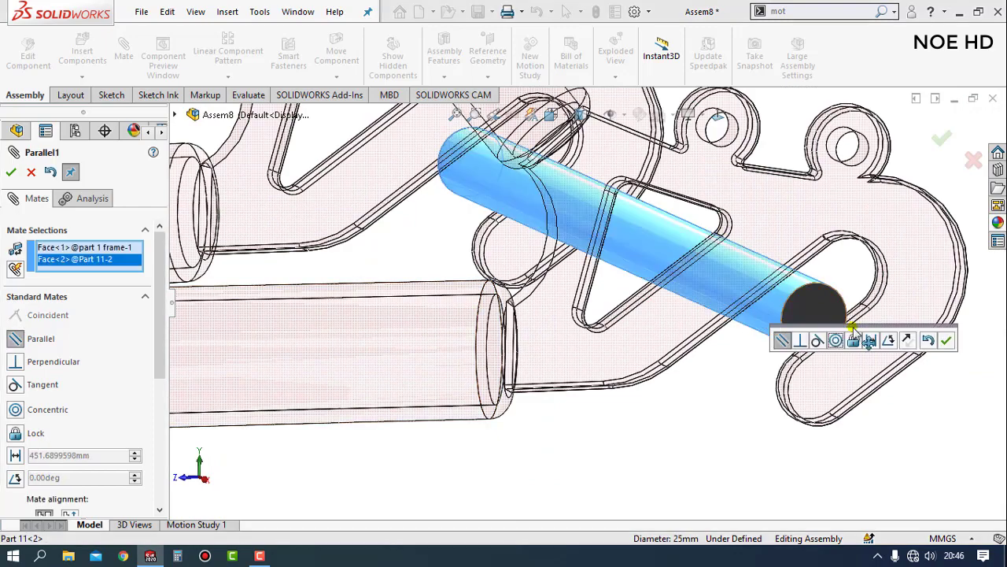
pyautogui.click(872, 342)
pyautogui.write('455.4')
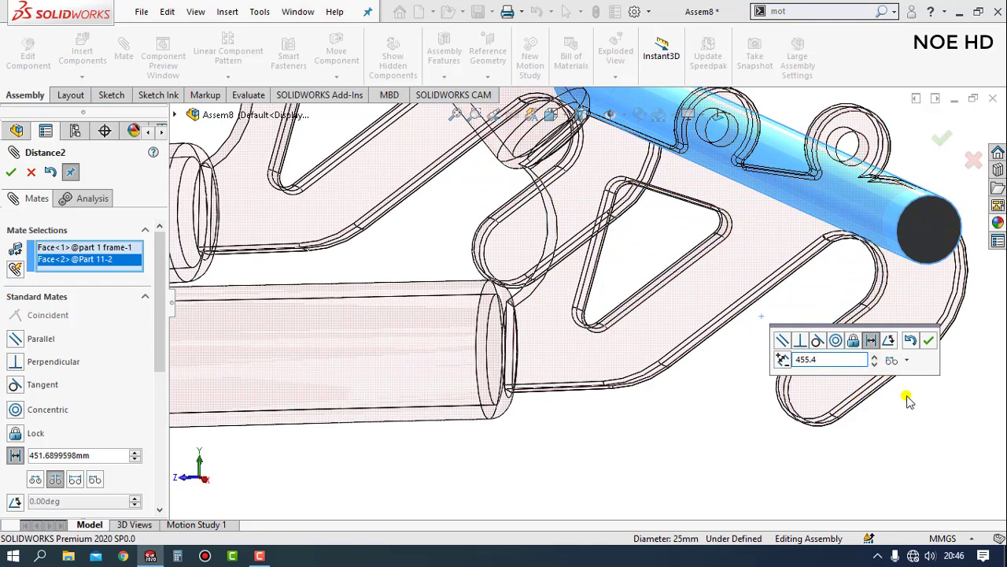
pyautogui.click(905, 360)
pyautogui.click(907, 381)
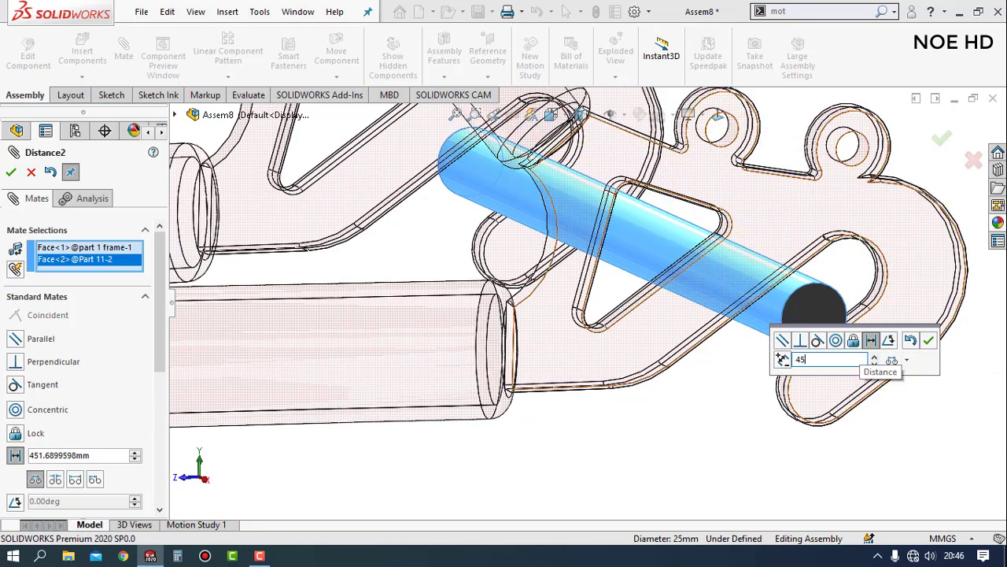
pyautogui.write('5.40mm')
pyautogui.press('Return')
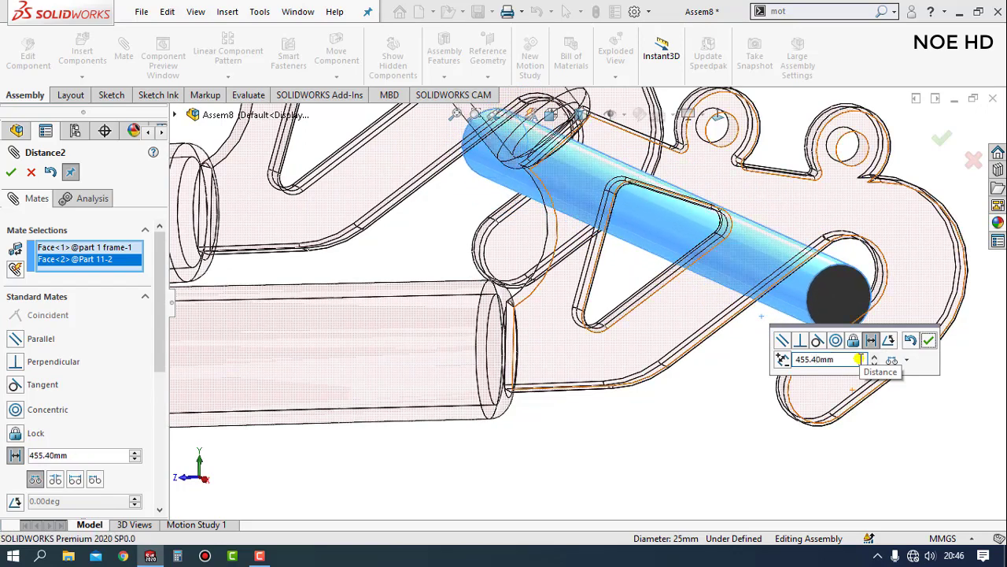
pyautogui.click(929, 340)
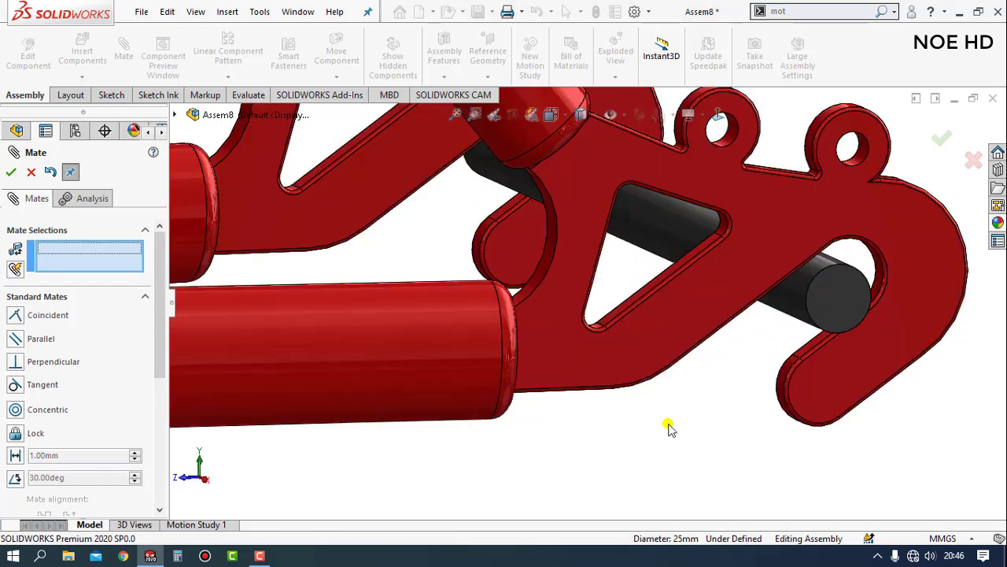
pyautogui.hotkey('ctrl', '4')
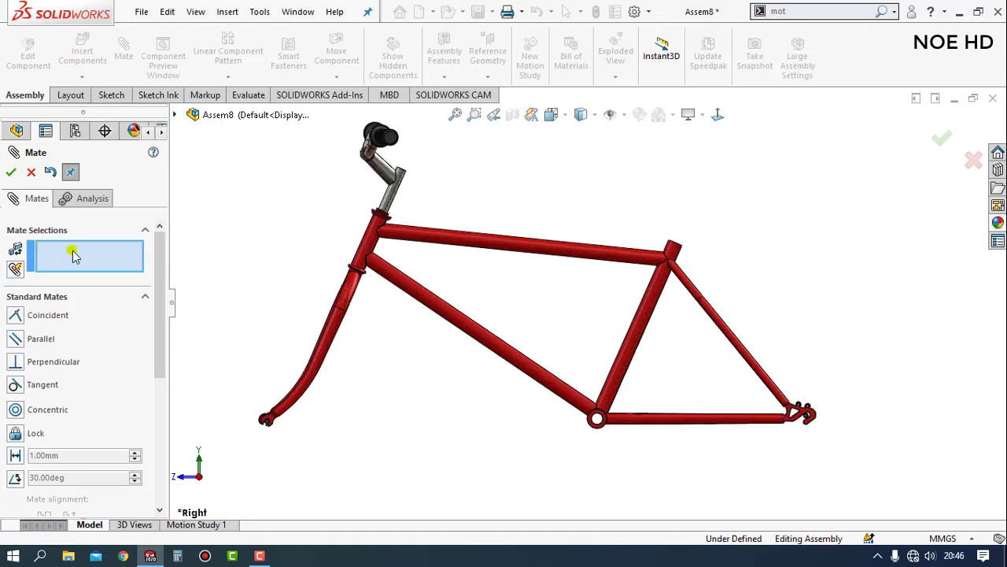
pyautogui.press('Escape')
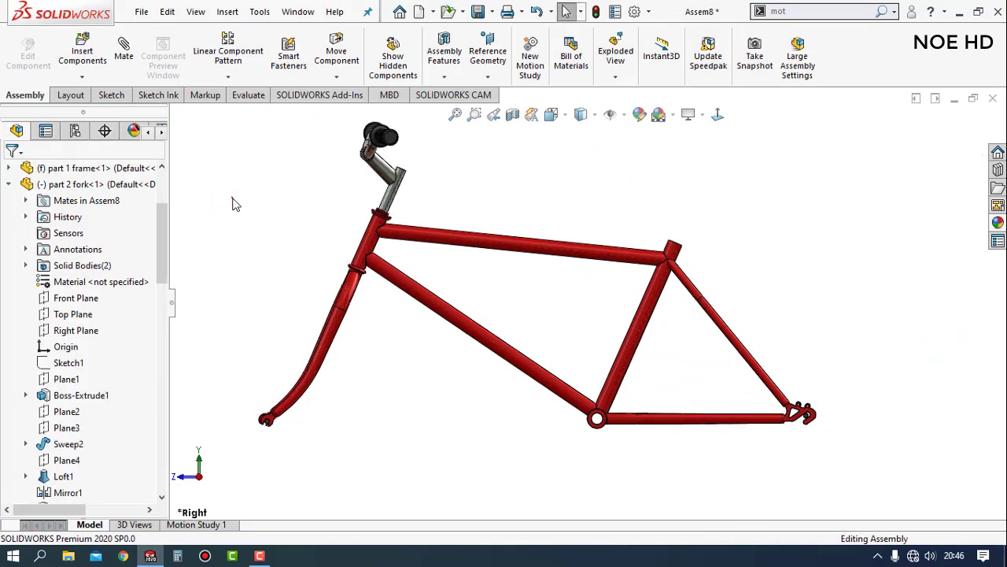
# Step: Insert part 4 rim whit tire 1 and place the front wheel at the fork end
pyautogui.press('z')
pyautogui.click(82, 51)
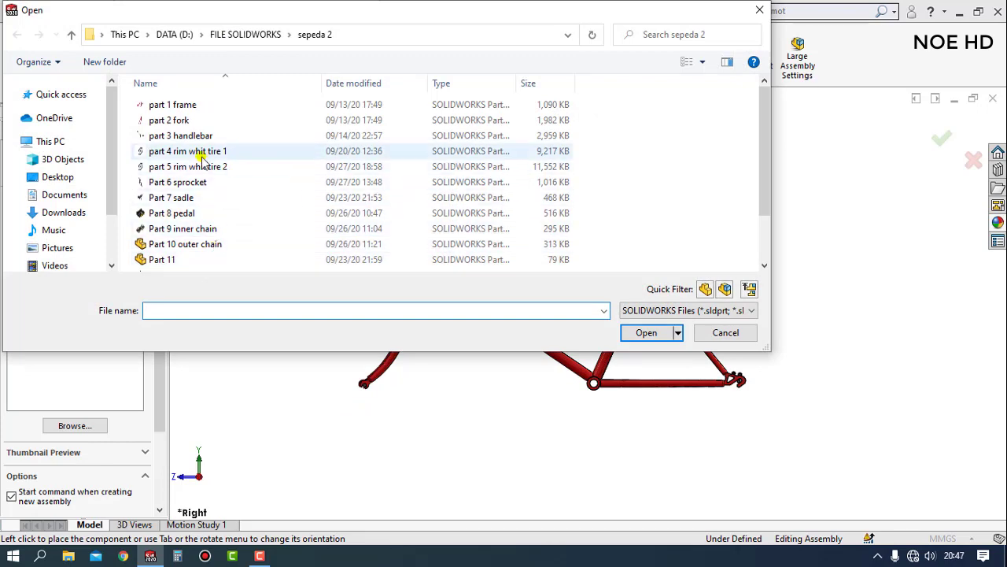
pyautogui.click(189, 152)
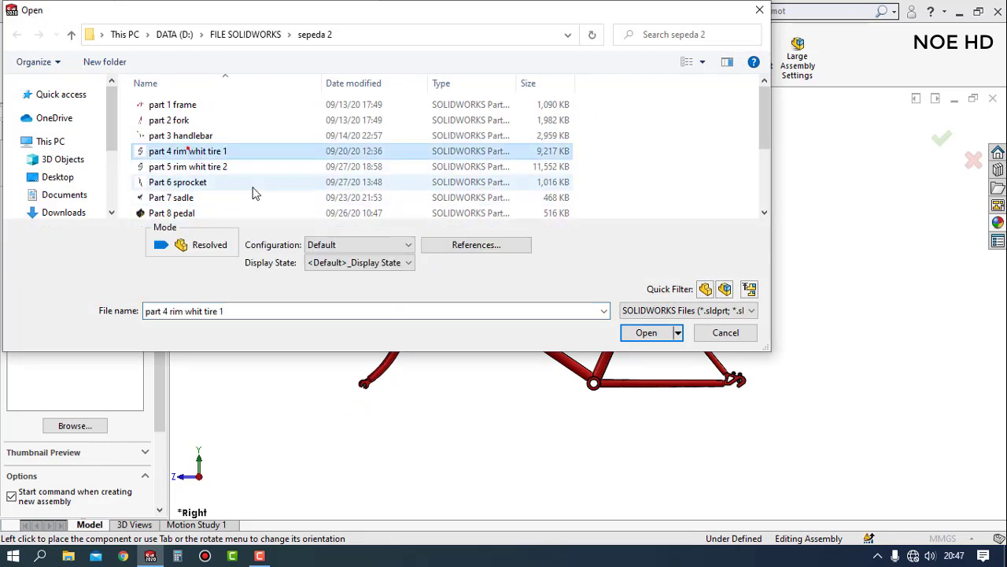
pyautogui.click(647, 333)
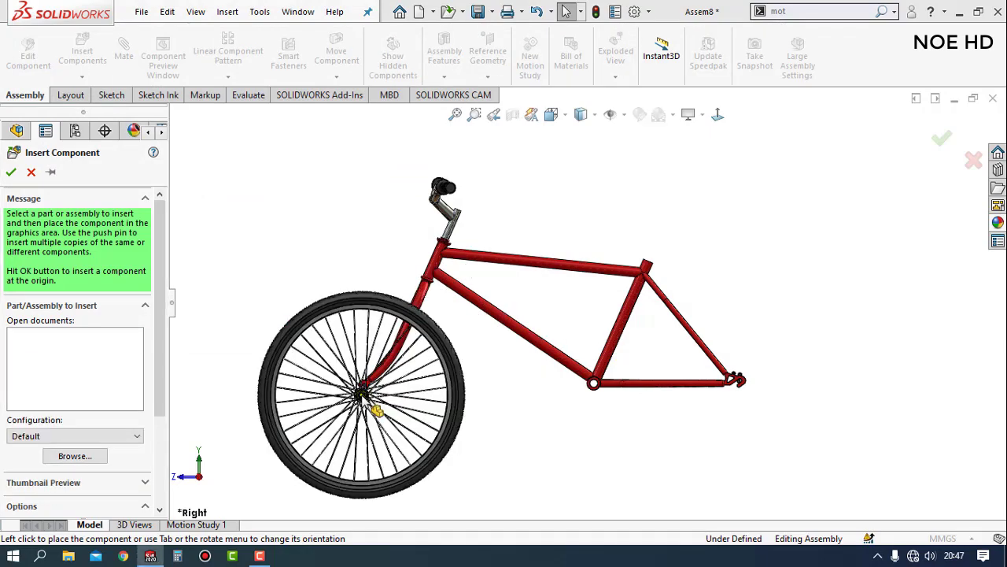
pyautogui.click(362, 395)
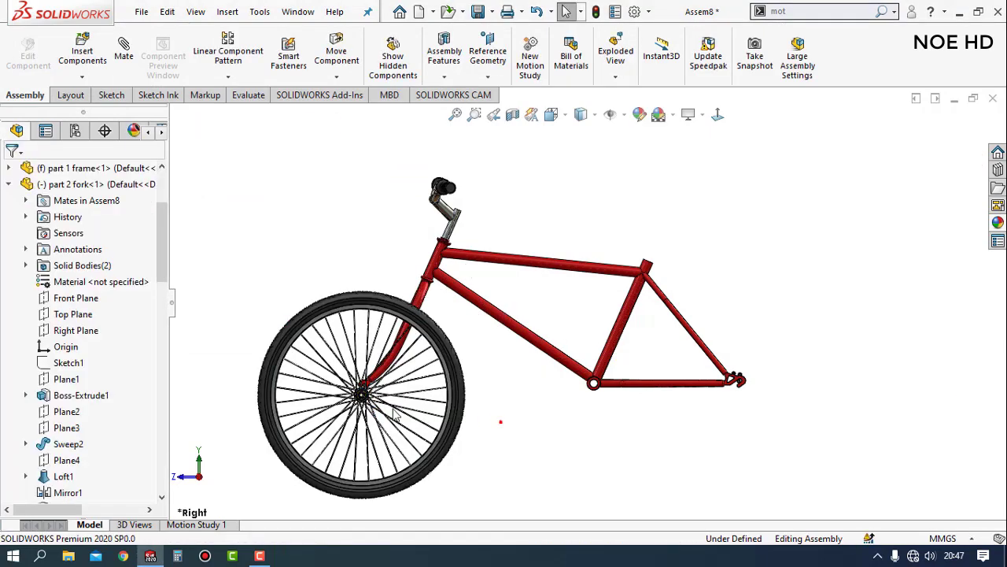
# Step: Make the front hub's inner face concentric with the fork axle
pyautogui.scroll(-5, 396, 417)
pyautogui.moveTo(396, 418)
pyautogui.mouseDown(button='middle')
pyautogui.moveTo(518, 403)
pyautogui.moveTo(421, 354)
pyautogui.mouseUp(button='middle')
pyautogui.scroll(-5, 421, 354)
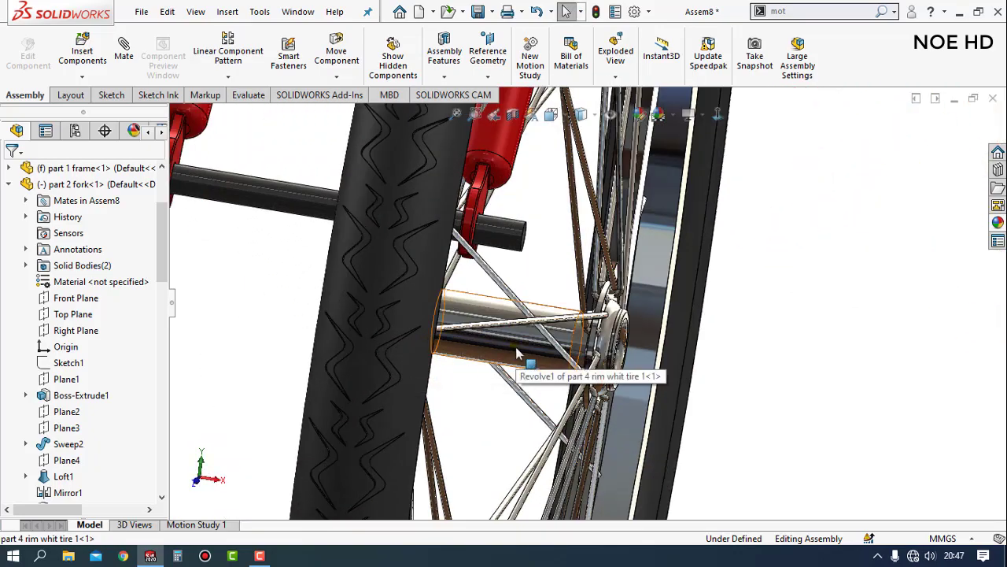
pyautogui.moveTo(517, 353); pyautogui.dragTo(577, 347, button='middle')
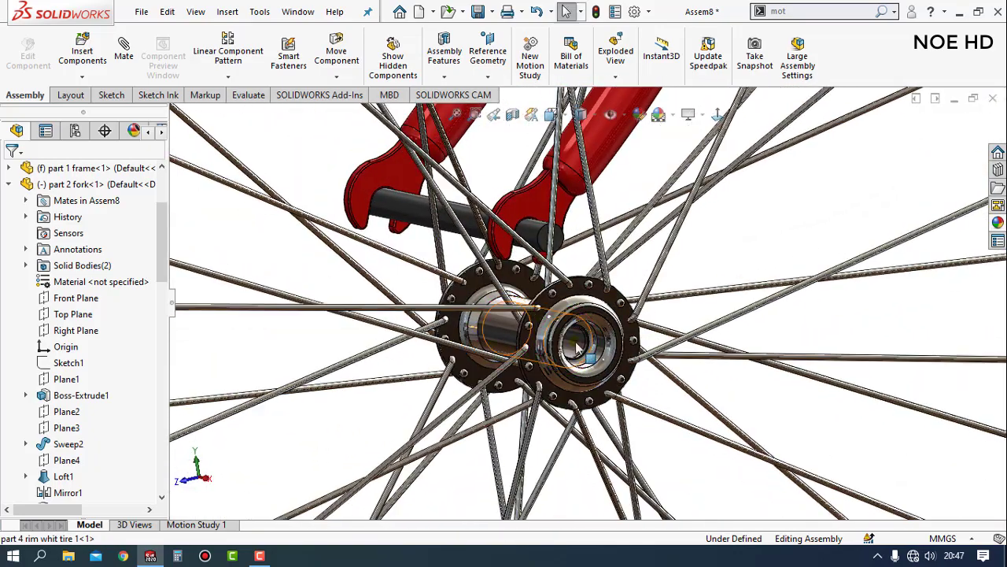
pyautogui.click(577, 347)
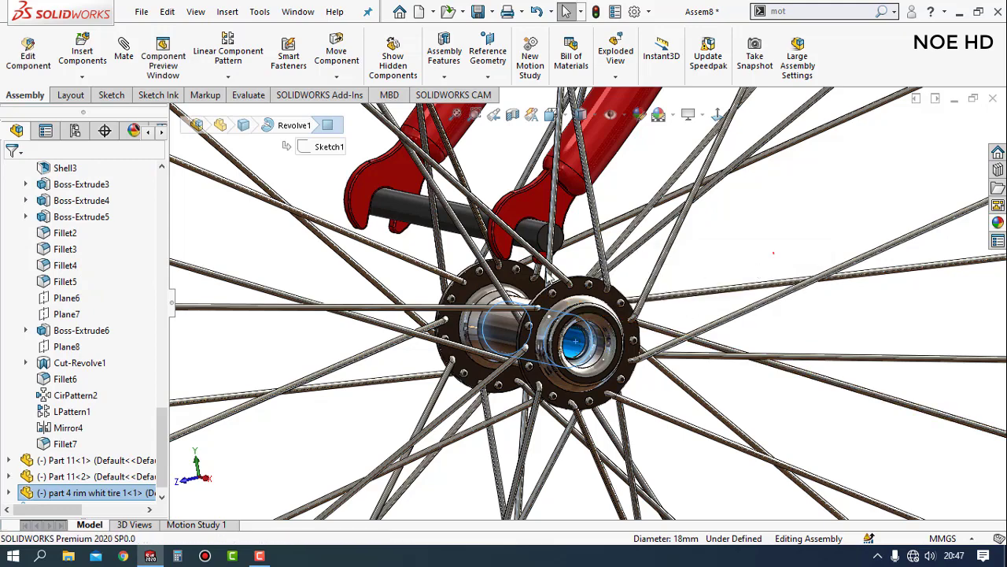
pyautogui.press('m')
pyautogui.click(409, 219)
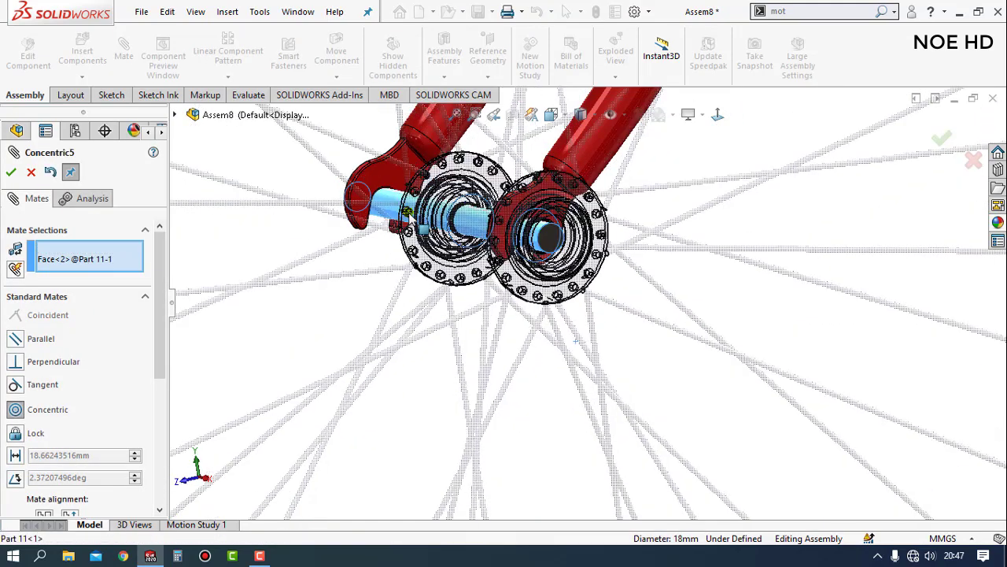
pyautogui.click(389, 181)
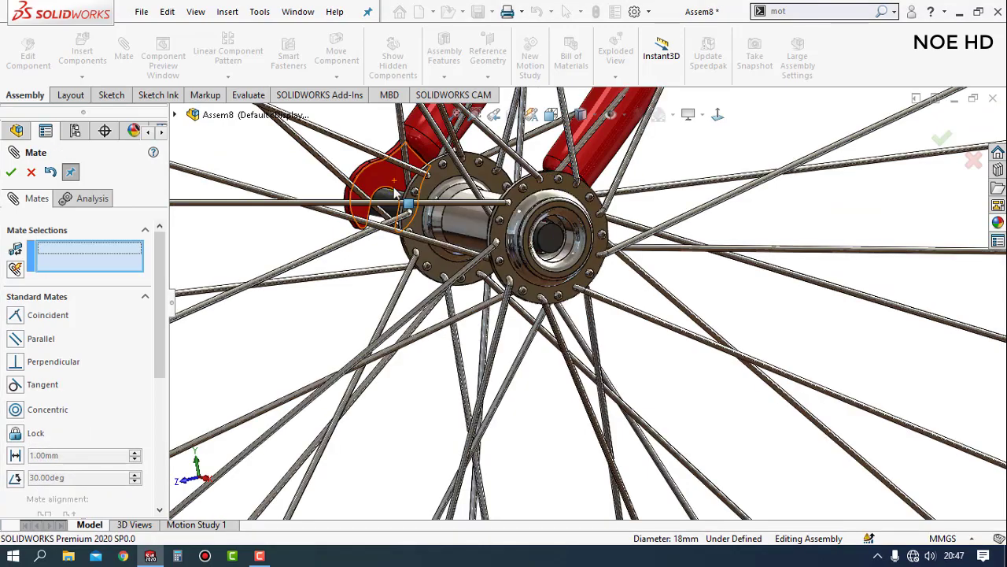
# Step: Centre the front hub between the two fork tabs with a width mate
pyautogui.scroll(-3, 595, 283)
pyautogui.scroll(-3, 594, 284)
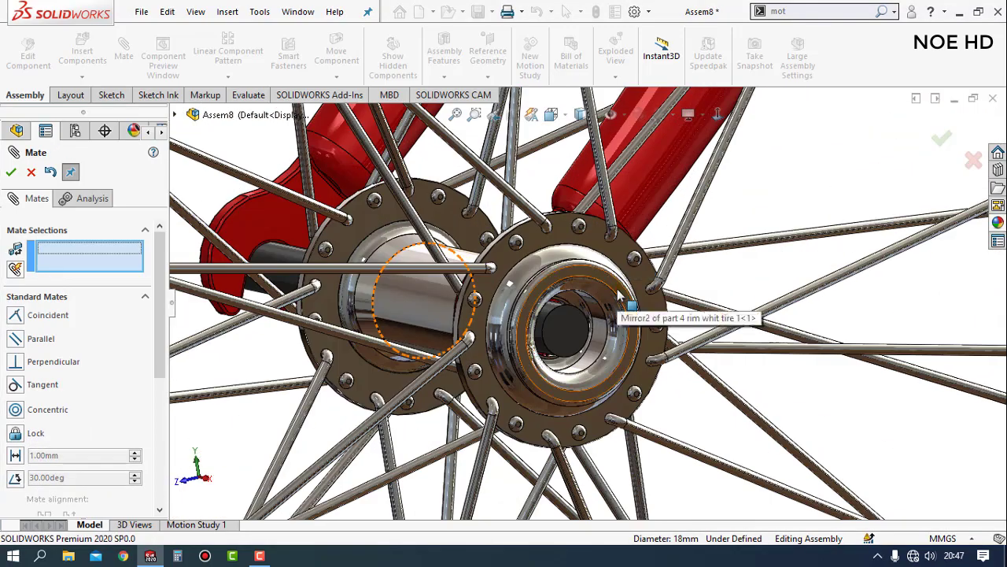
pyautogui.click(619, 296)
pyautogui.scroll(-3, 149, 435)
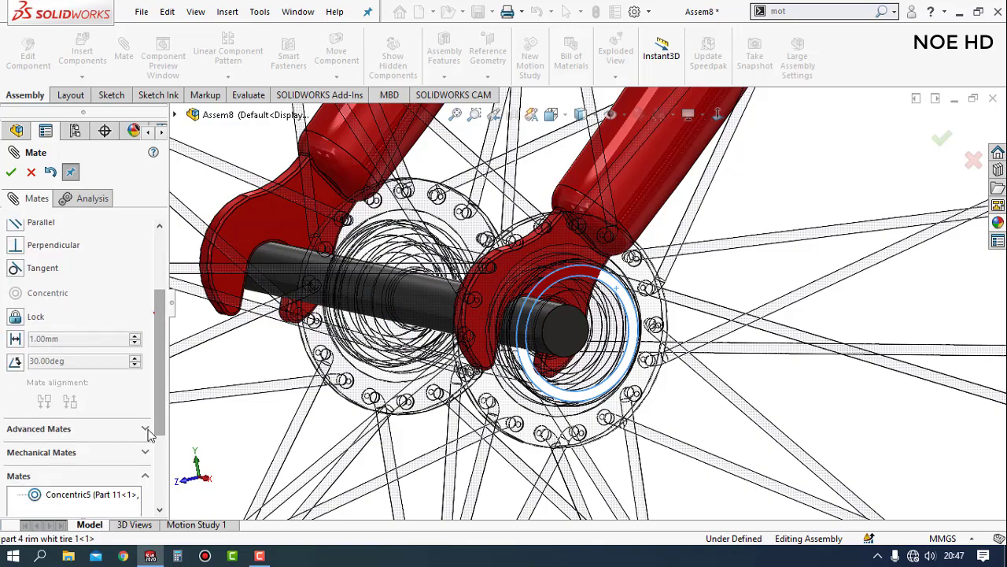
pyautogui.click(145, 431)
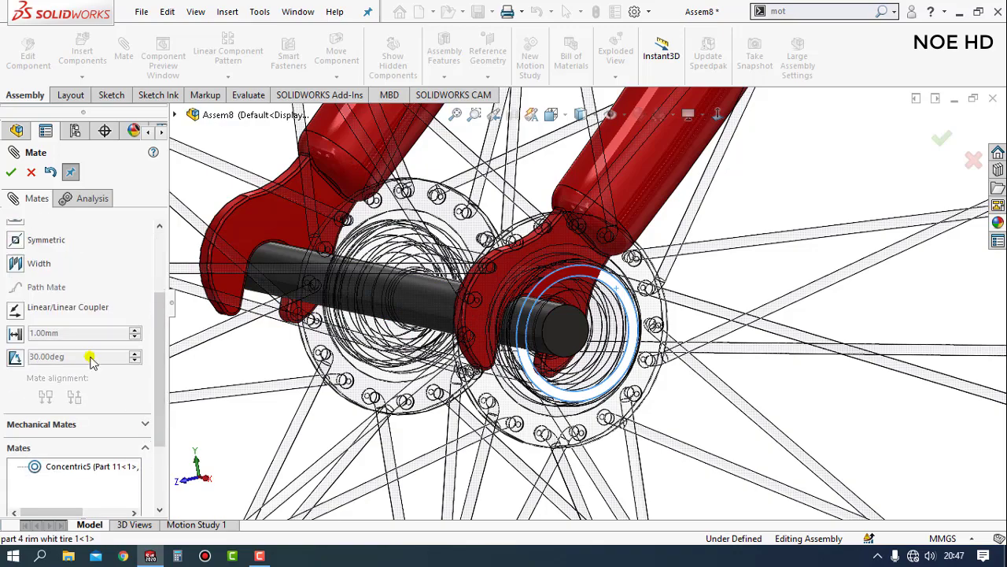
pyautogui.click(28, 264)
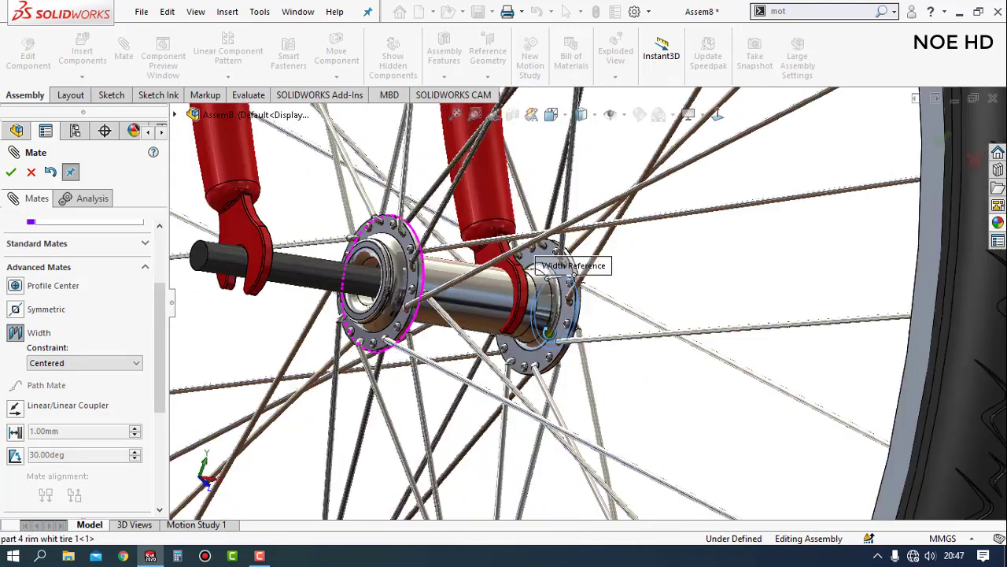
pyautogui.scroll(-5, 472, 275)
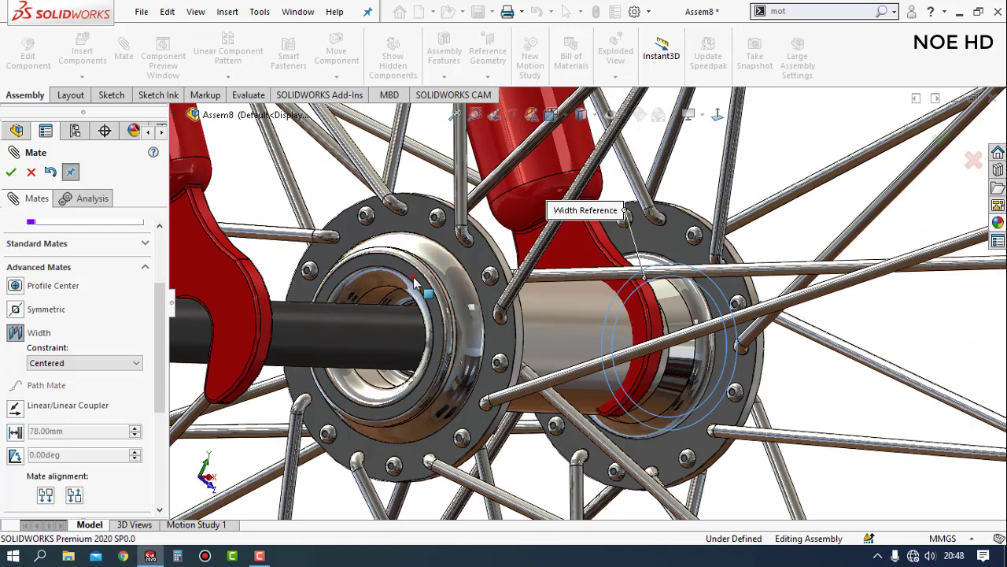
pyautogui.click(415, 283)
pyautogui.scroll(5, 551, 275)
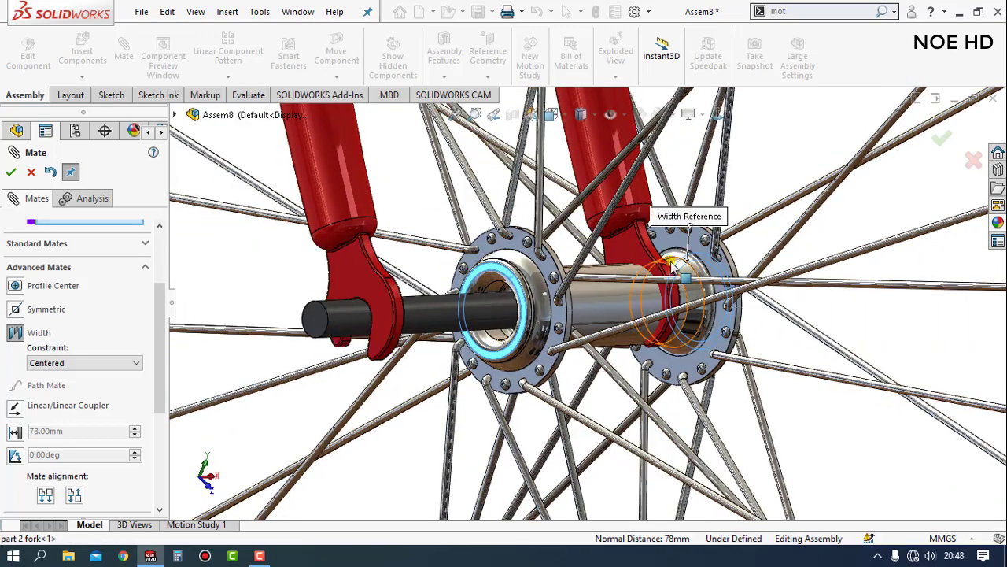
pyautogui.scroll(-3, 673, 266)
pyautogui.click(582, 260)
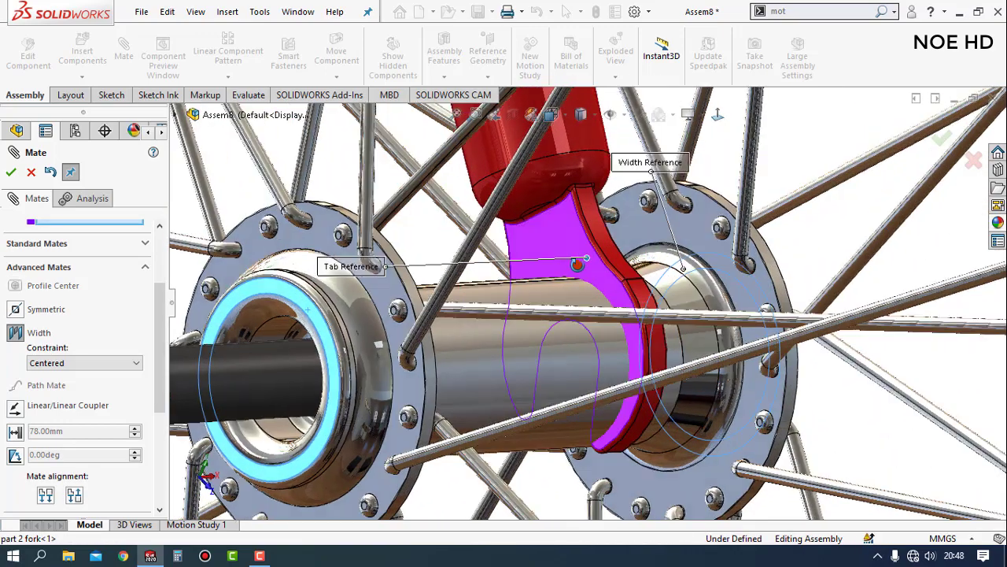
pyautogui.moveTo(586, 259)
pyautogui.mouseDown(button='middle')
pyautogui.moveTo(478, 315)
pyautogui.moveTo(362, 299)
pyautogui.mouseUp(button='middle')
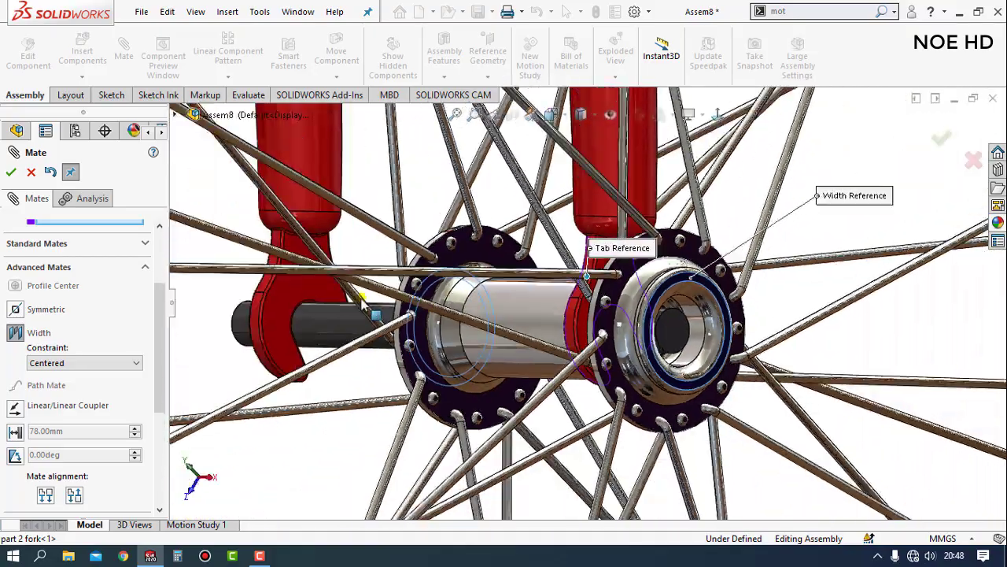
pyautogui.click(297, 288)
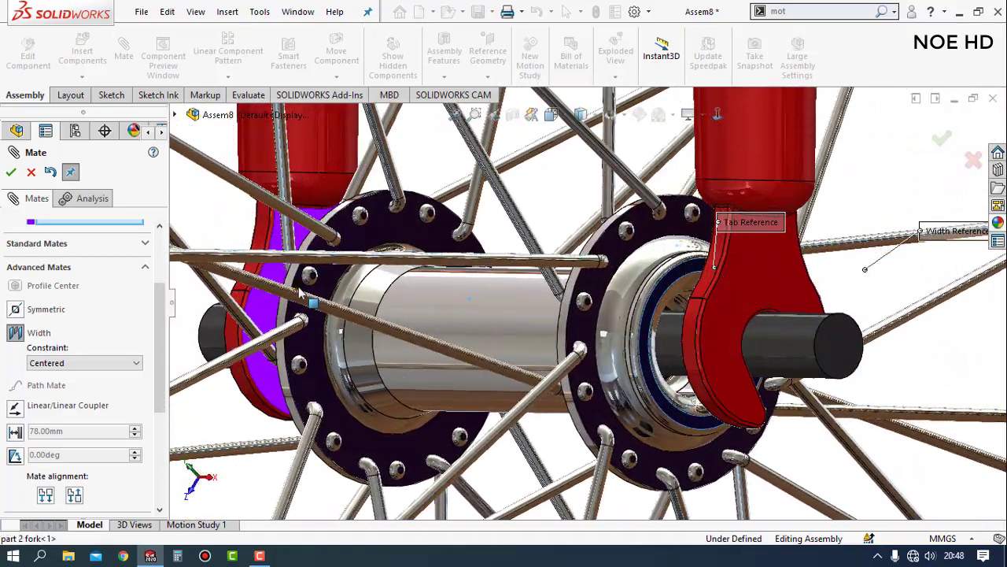
pyautogui.click(10, 172)
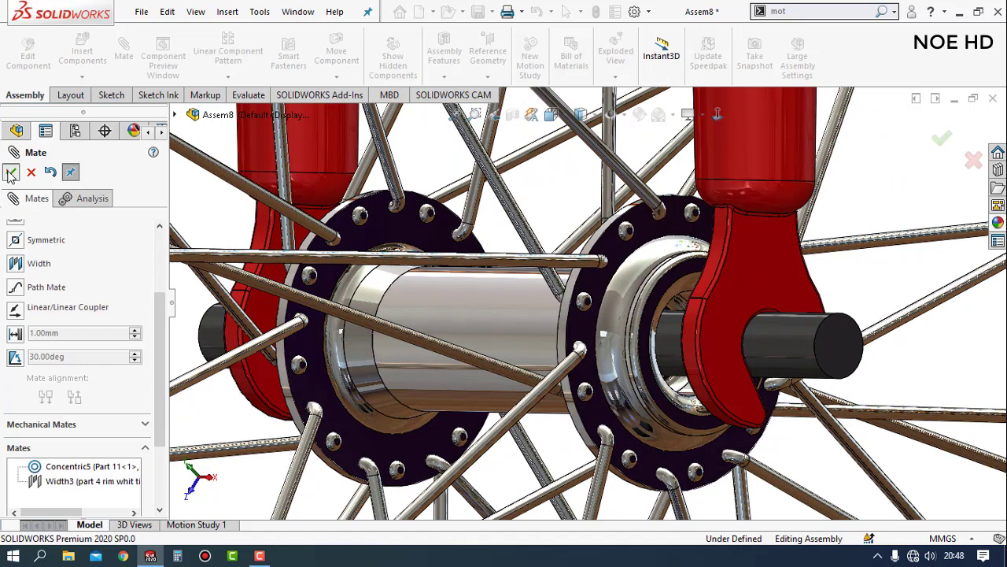
pyautogui.click(10, 172)
pyautogui.scroll(4, 590, 311)
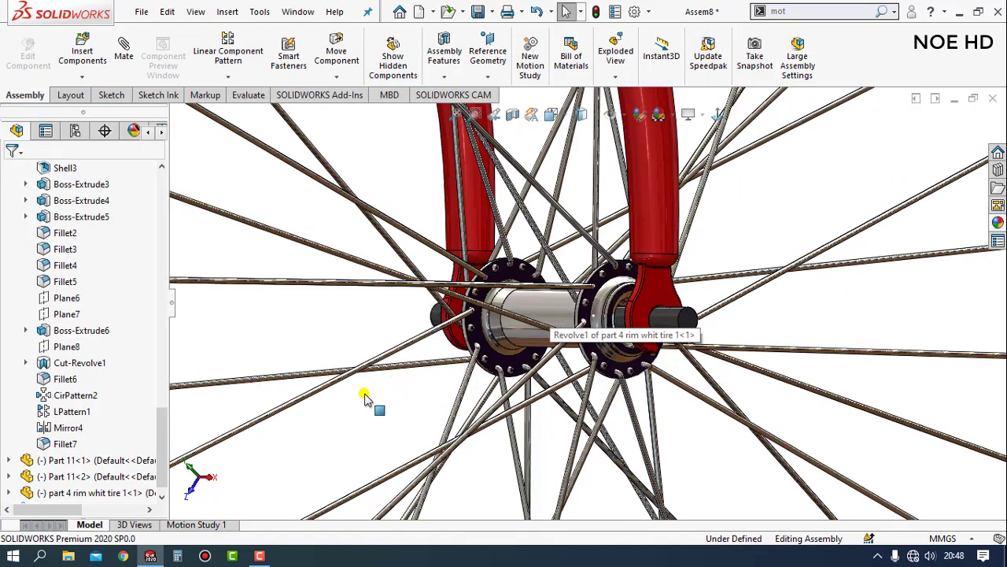
# Step: Insert part 5 rim whit tire 2 at the rear dropouts and zoom in on its hub
pyautogui.hotkey('ctrl', '4')
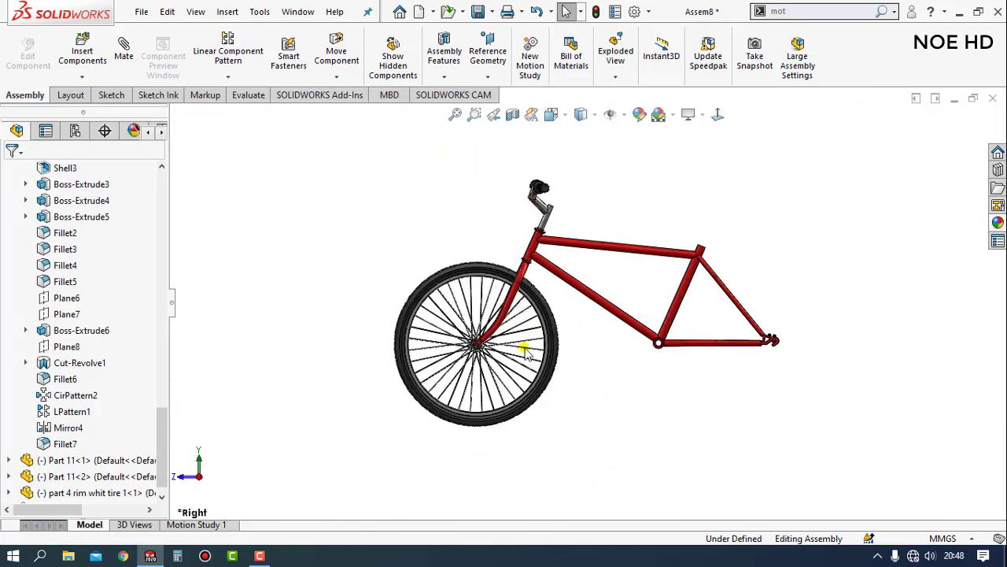
pyautogui.click(83, 49)
pyautogui.click(74, 425)
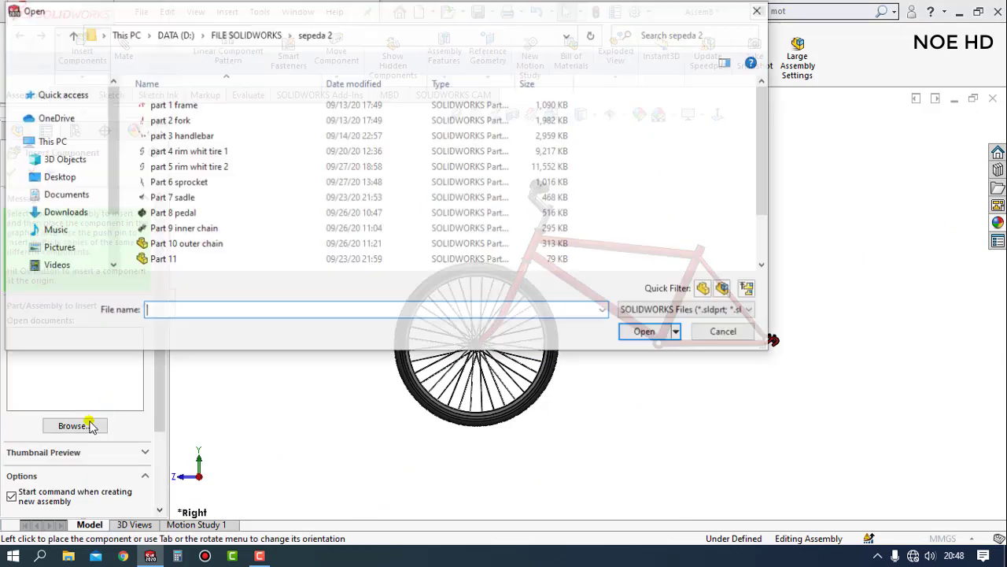
pyautogui.click(216, 165)
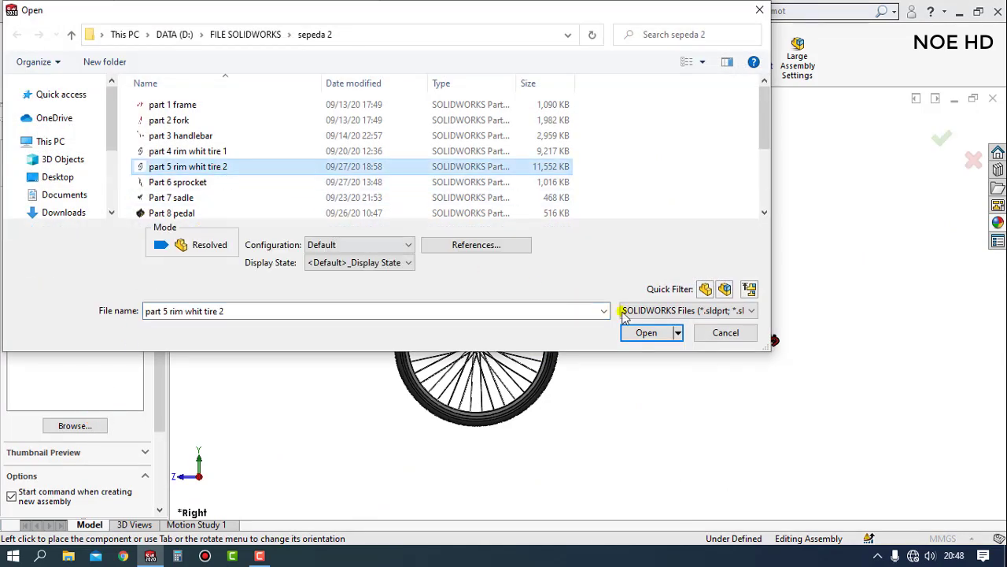
pyautogui.click(647, 333)
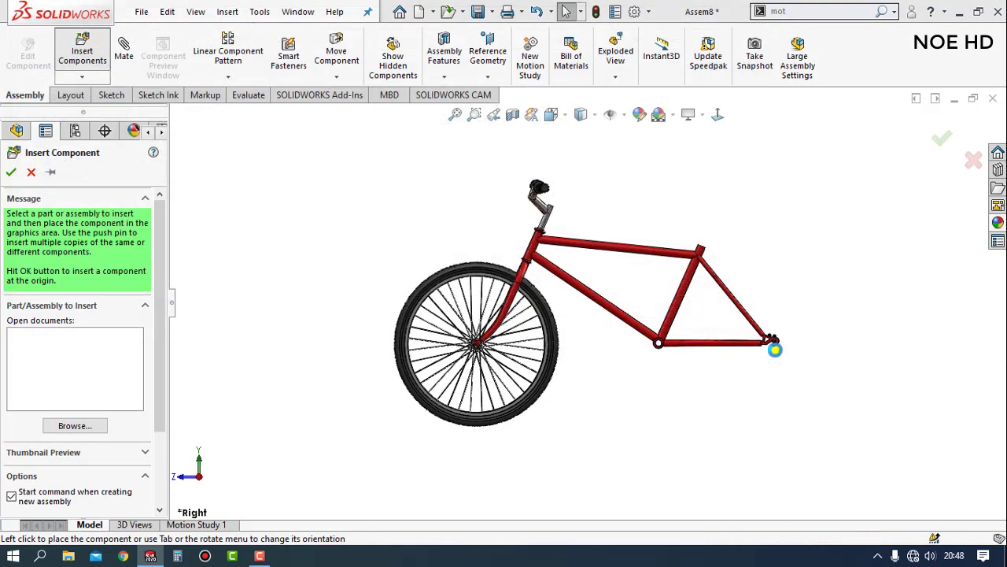
pyautogui.click(774, 348)
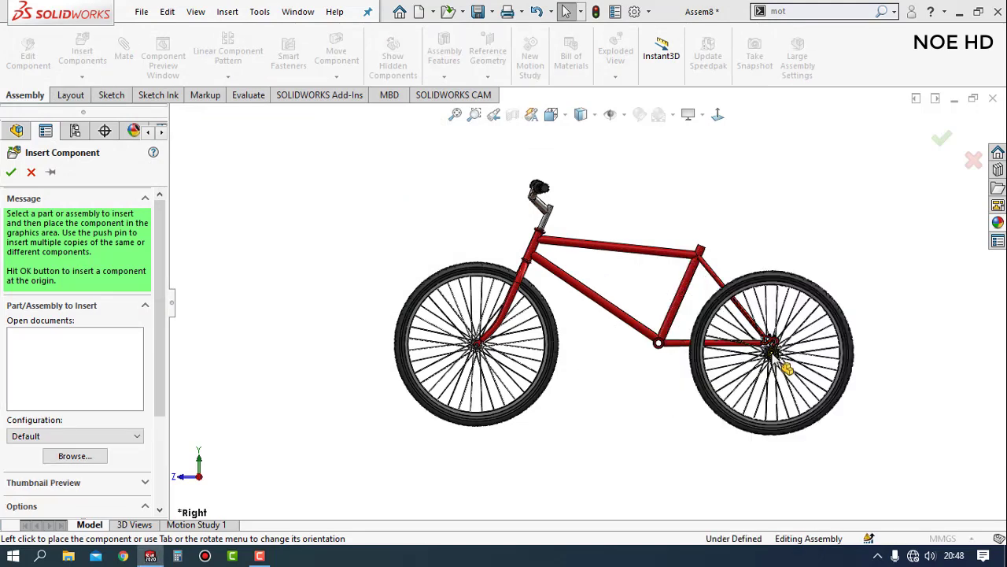
pyautogui.click(773, 346)
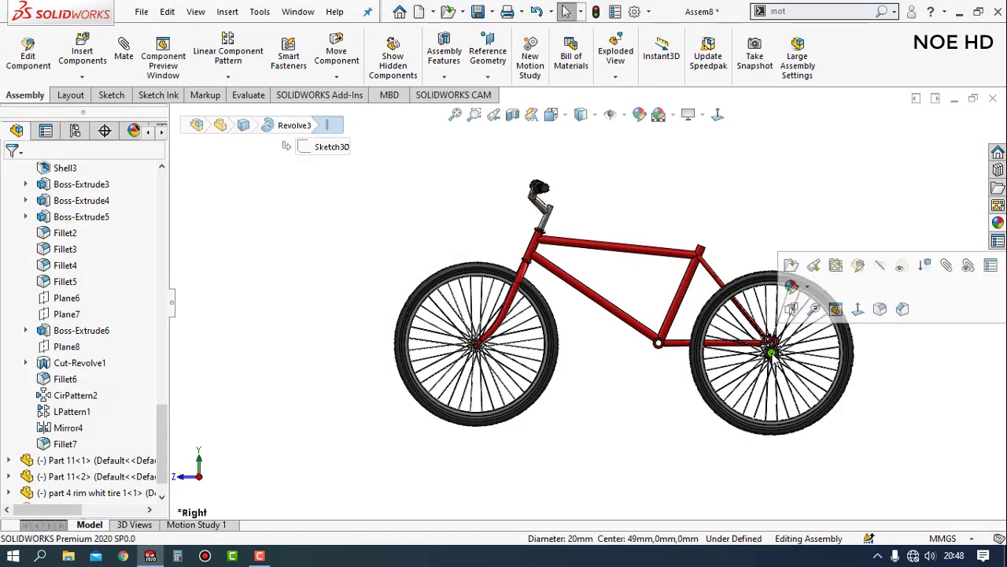
pyautogui.click(918, 442)
pyautogui.scroll(-2, 768, 351)
pyautogui.scroll(-3, 768, 350)
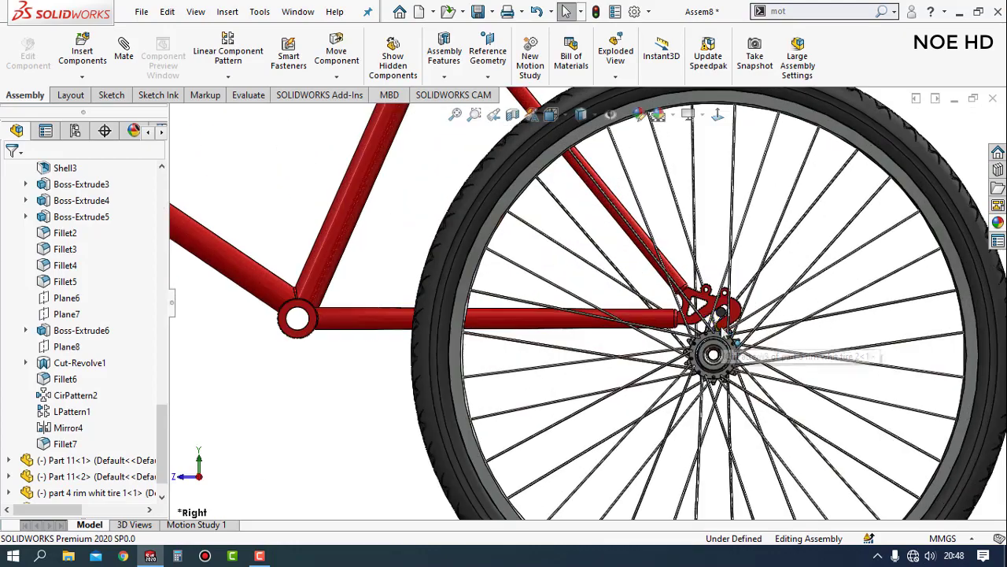
pyautogui.scroll(-2, 756, 354)
pyautogui.scroll(-3, 745, 368)
pyautogui.scroll(-1, 748, 370)
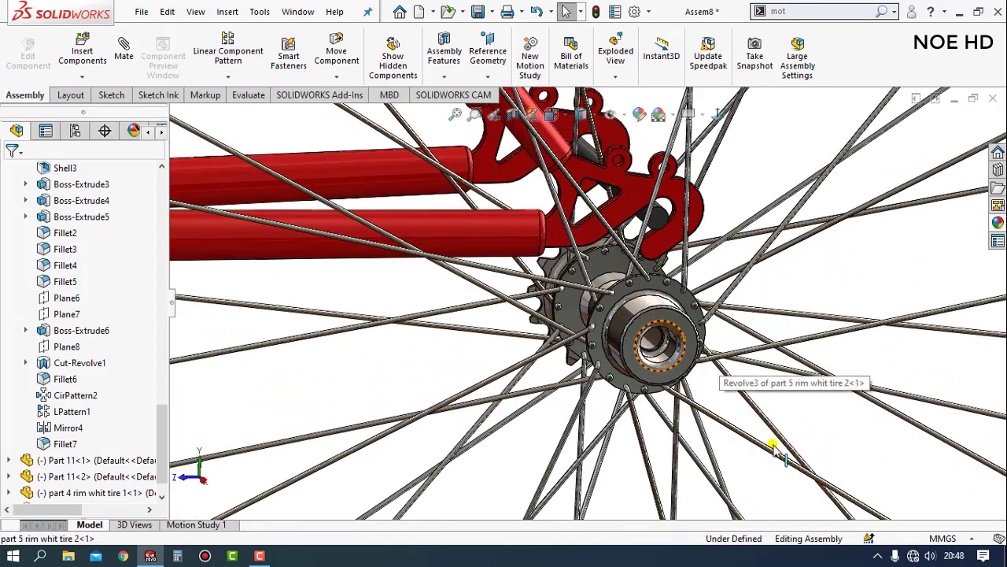
pyautogui.scroll(-2, 692, 380)
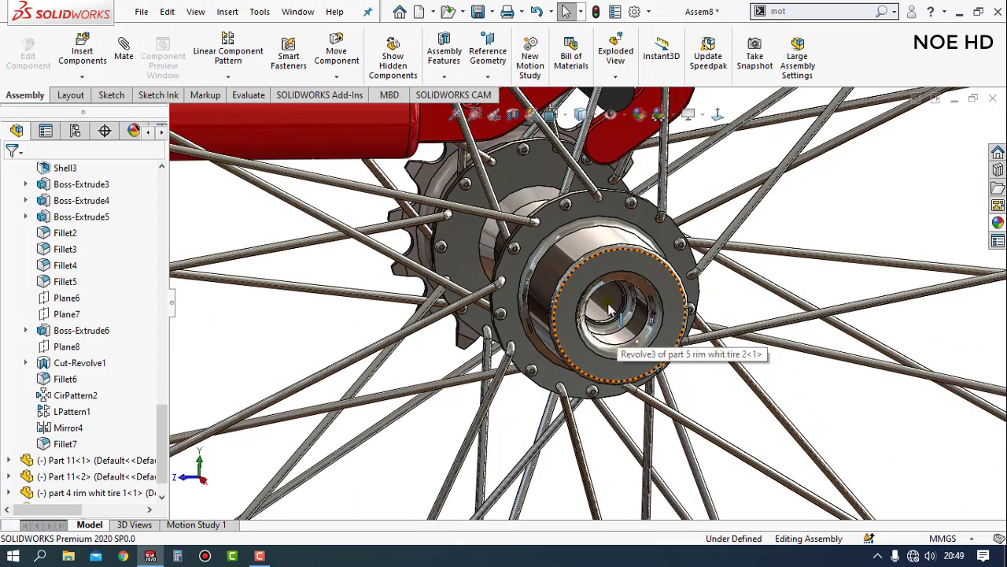
# Step: Make the rear hub's inner face concentric with the rear axle
pyautogui.click(610, 310)
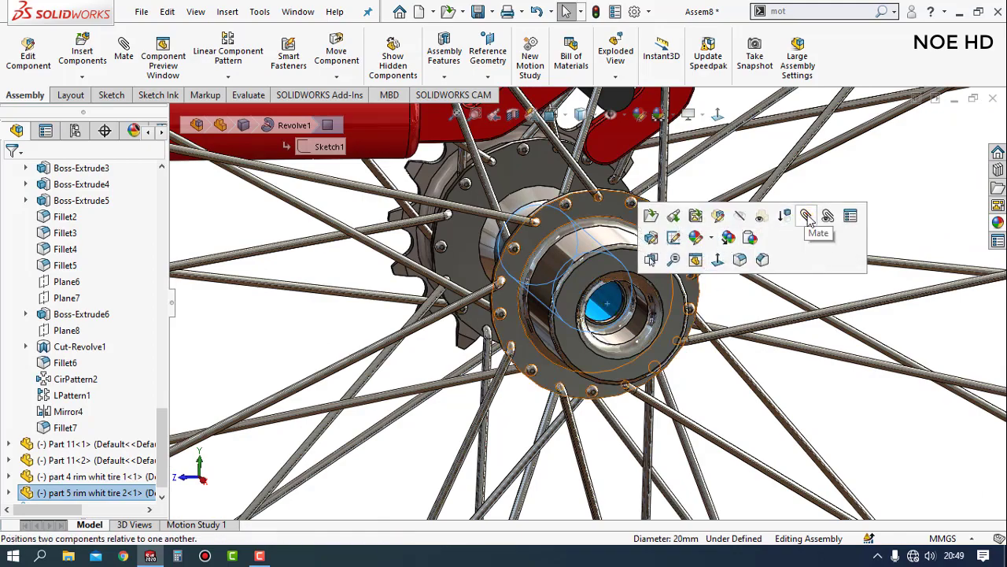
pyautogui.press('m')
pyautogui.scroll(3, 673, 218)
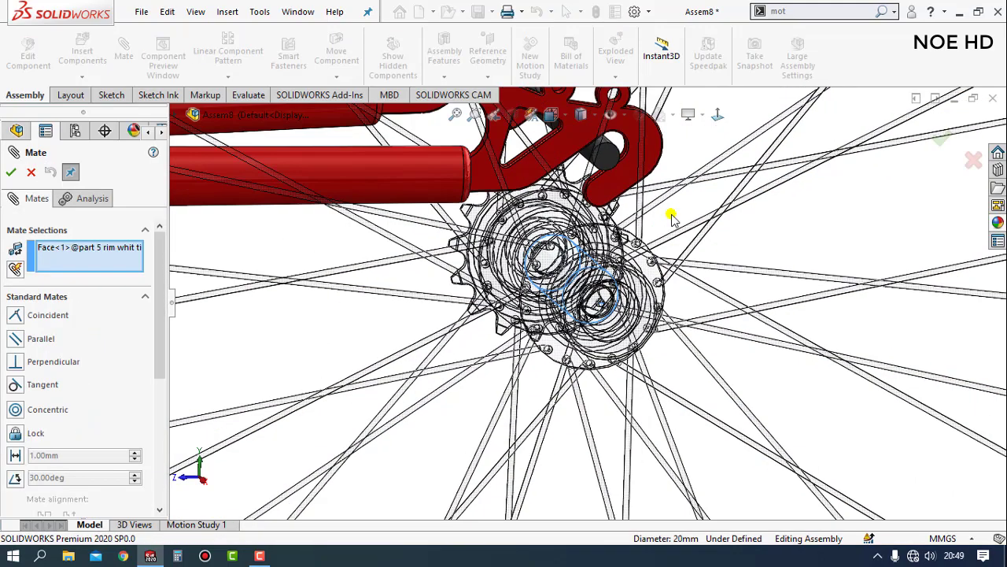
pyautogui.scroll(-2, 561, 180)
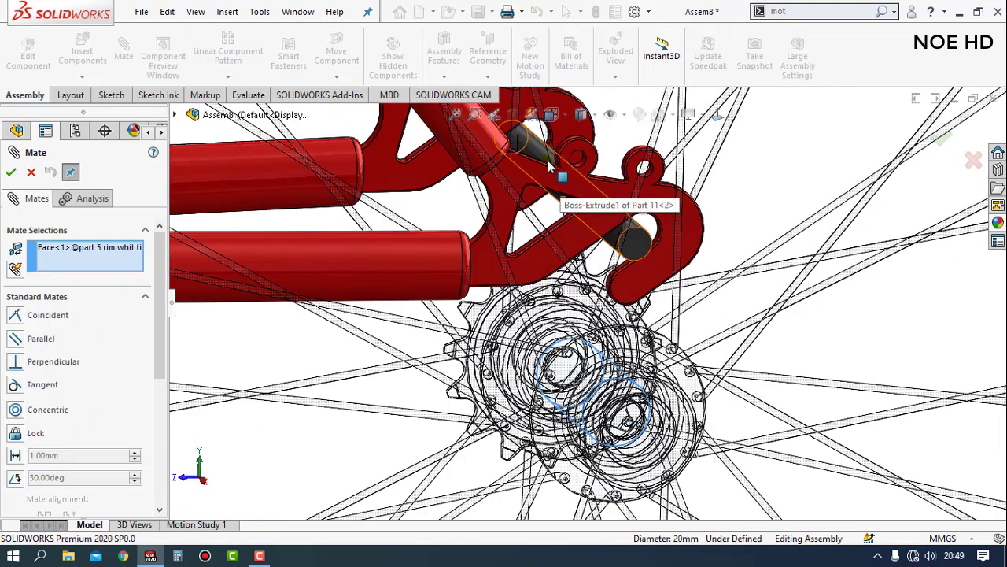
pyautogui.click(543, 155)
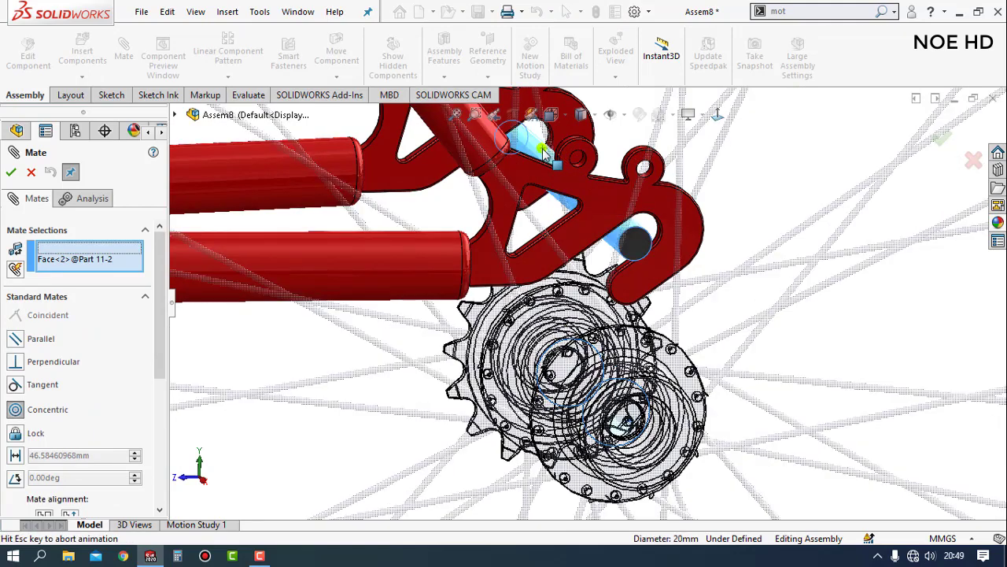
pyautogui.click(543, 155)
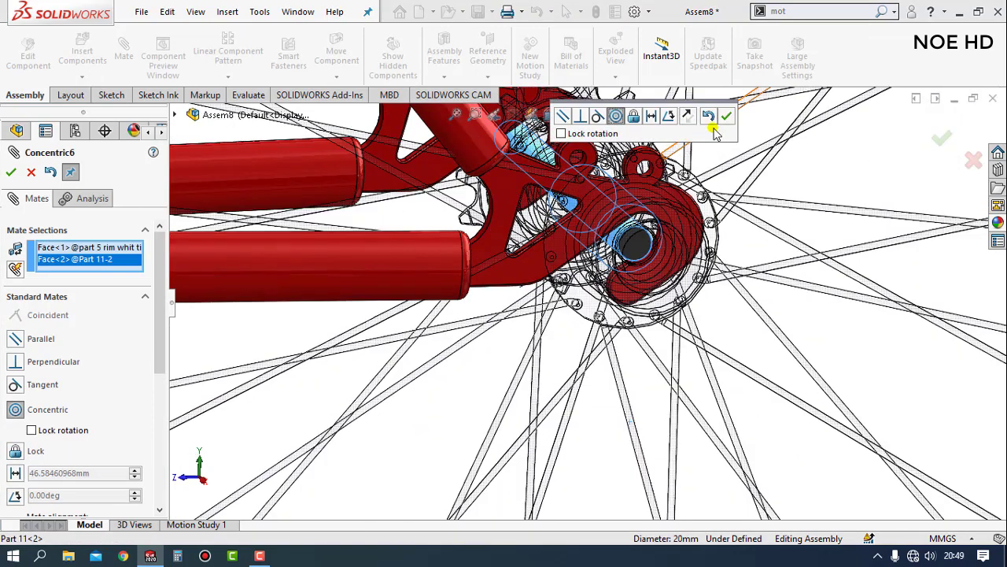
pyautogui.click(728, 116)
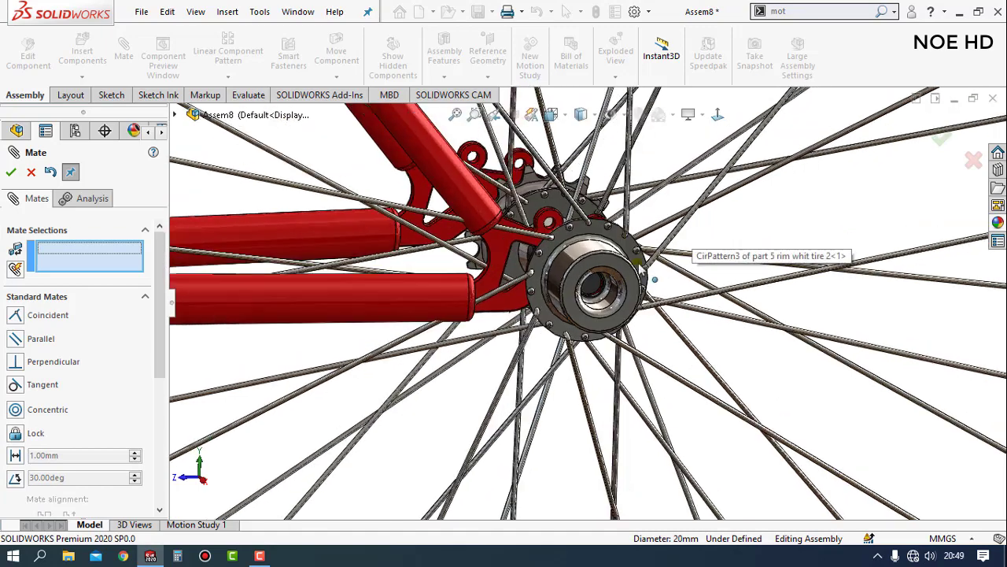
# Step: Width-mate the sprocket face between the two rear dropout faces to centre the wheel
pyautogui.scroll(-5, 145, 405)
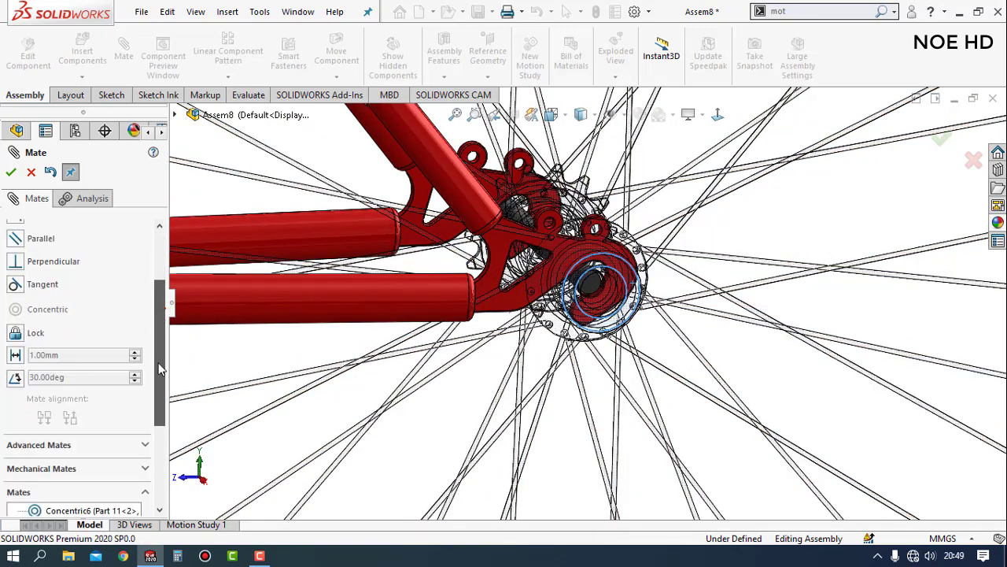
pyautogui.click(144, 396)
pyautogui.scroll(2, 101, 315)
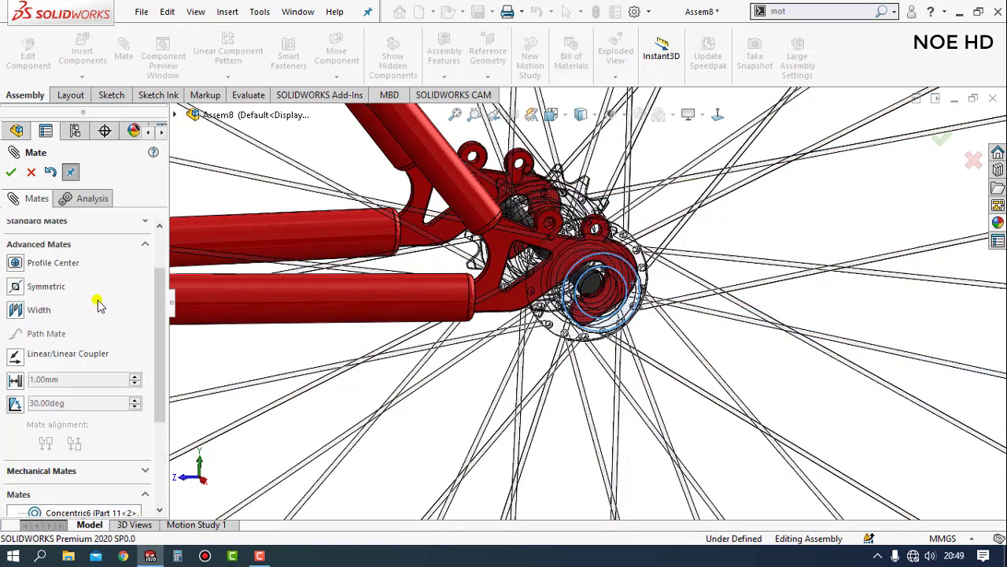
pyautogui.click(24, 310)
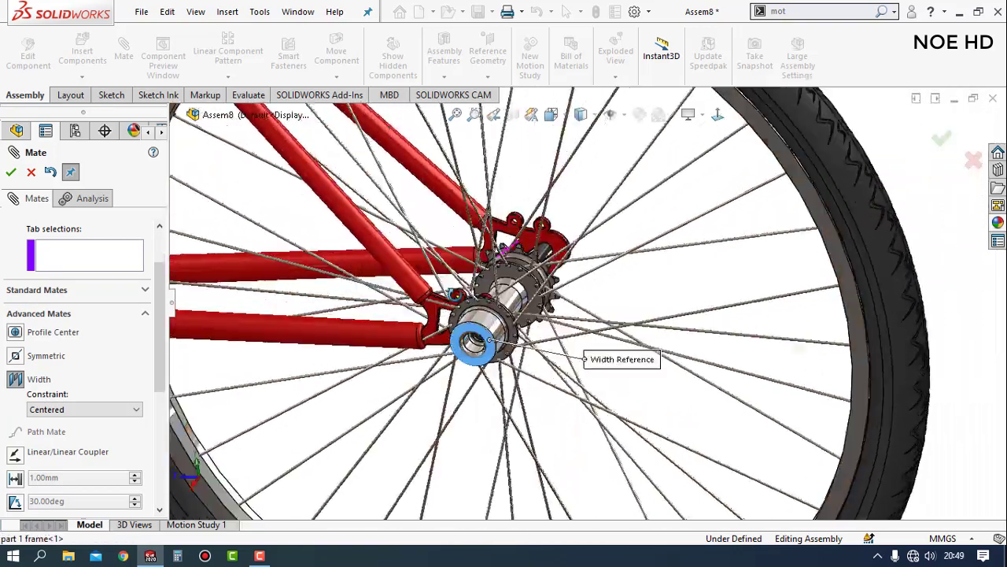
pyautogui.moveTo(455, 294); pyautogui.dragTo(454, 292, button='middle')
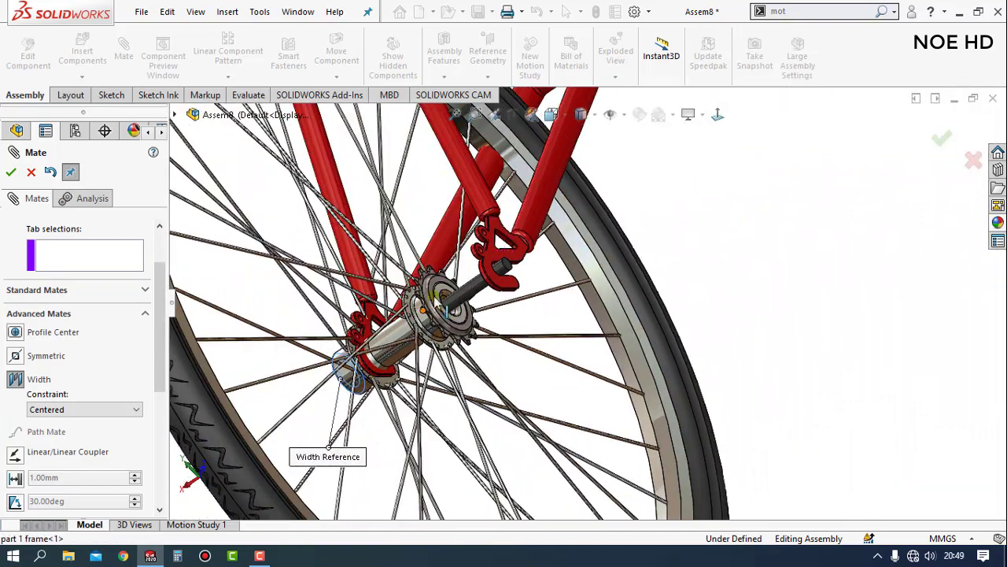
pyautogui.scroll(3, 454, 293)
pyautogui.scroll(3, 480, 291)
pyautogui.click(517, 273)
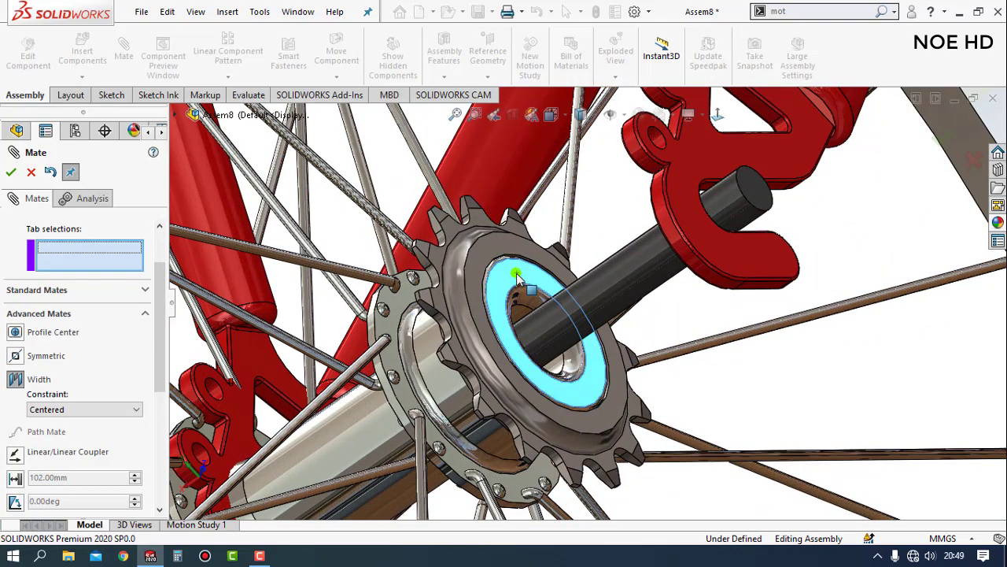
pyautogui.scroll(-2, 682, 288)
pyautogui.scroll(3, 522, 406)
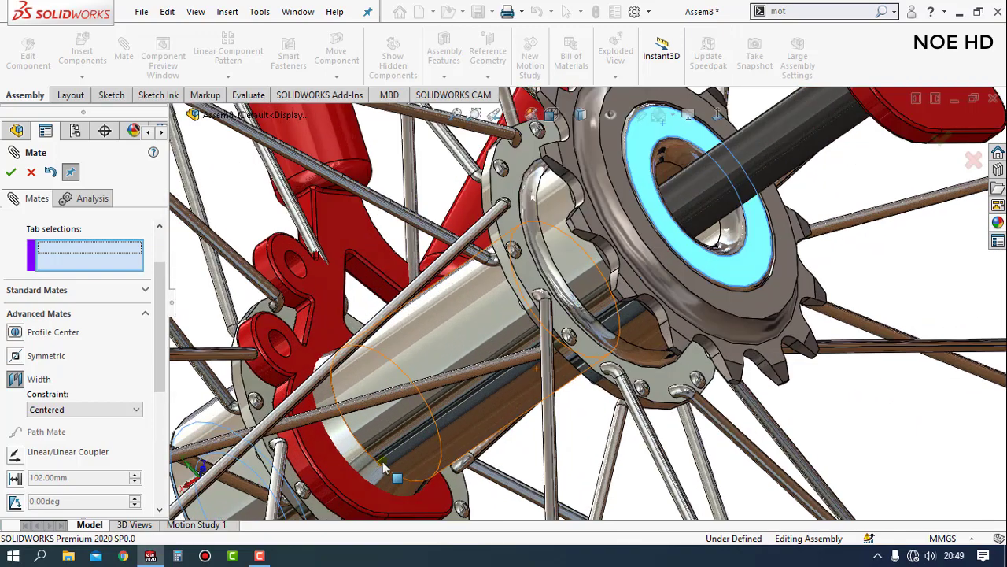
pyautogui.click(351, 485)
pyautogui.moveTo(516, 398); pyautogui.dragTo(704, 279, button='middle')
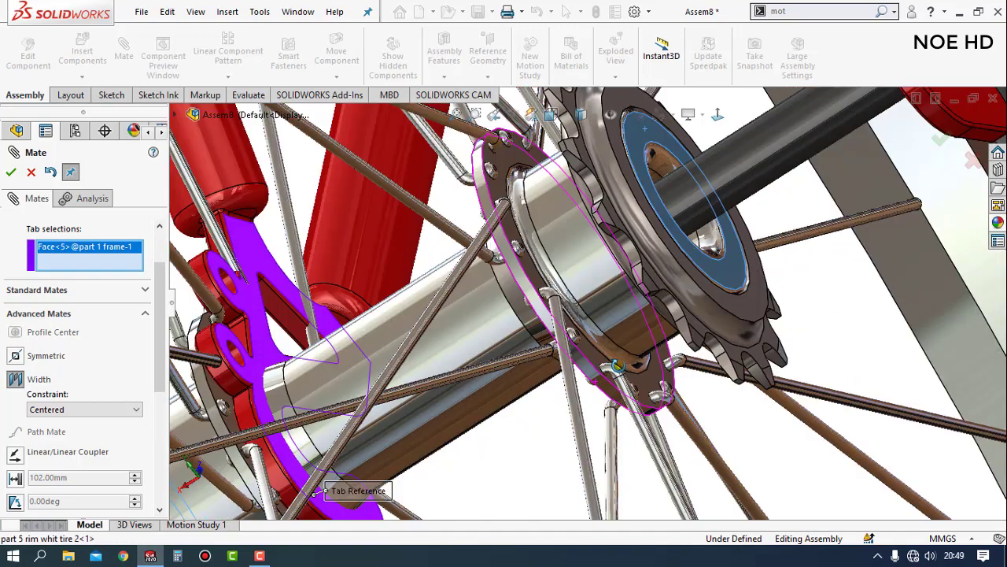
pyautogui.press('Left')
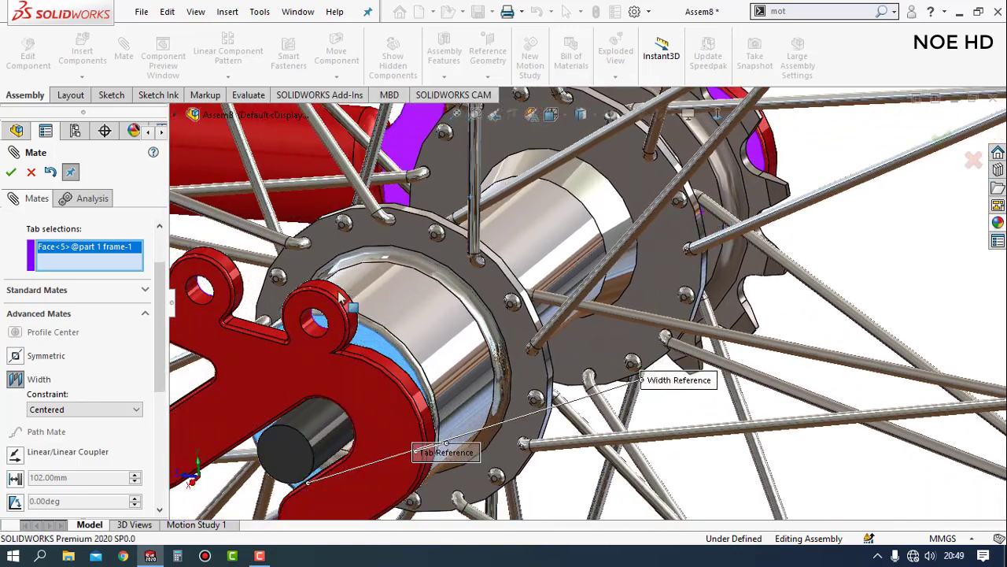
pyautogui.click(341, 297)
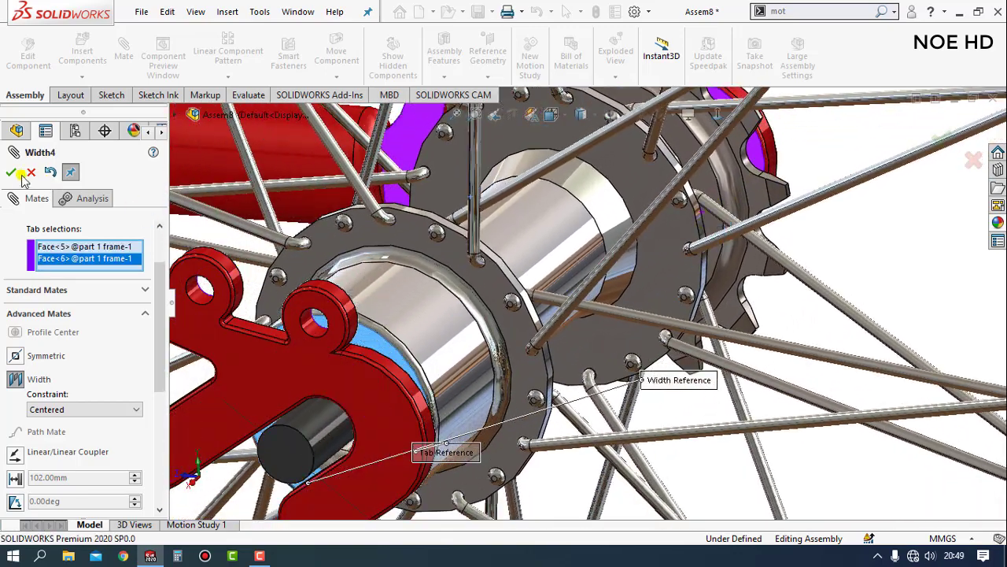
pyautogui.click(12, 173)
pyautogui.click(13, 173)
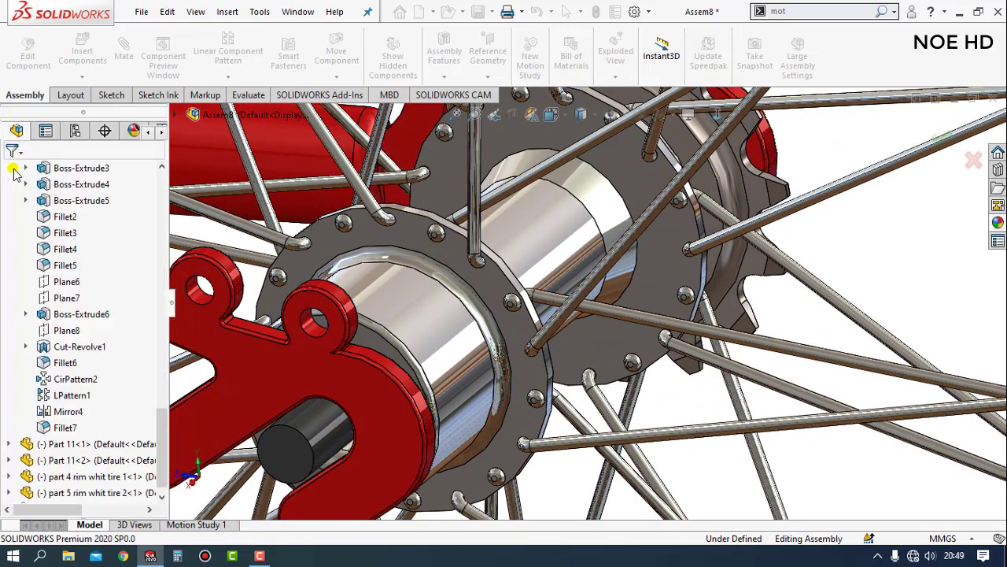
# Step: With the whole bike in right-side view, load the Part 6 sprocket for insertion
pyautogui.moveTo(409, 370); pyautogui.dragTo(678, 377, button='middle')
pyautogui.hotkey('ctrl', '4')
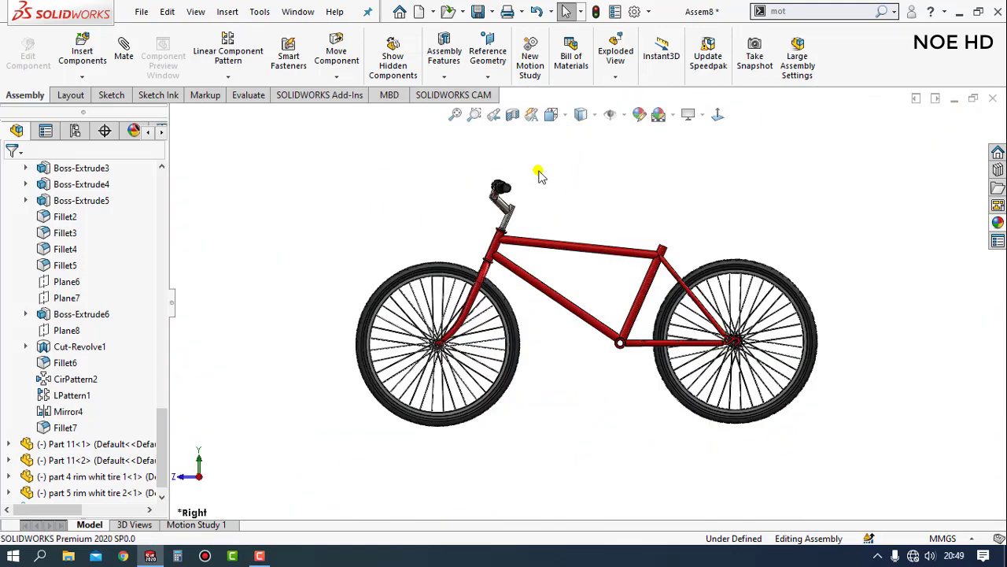
pyautogui.click(100, 52)
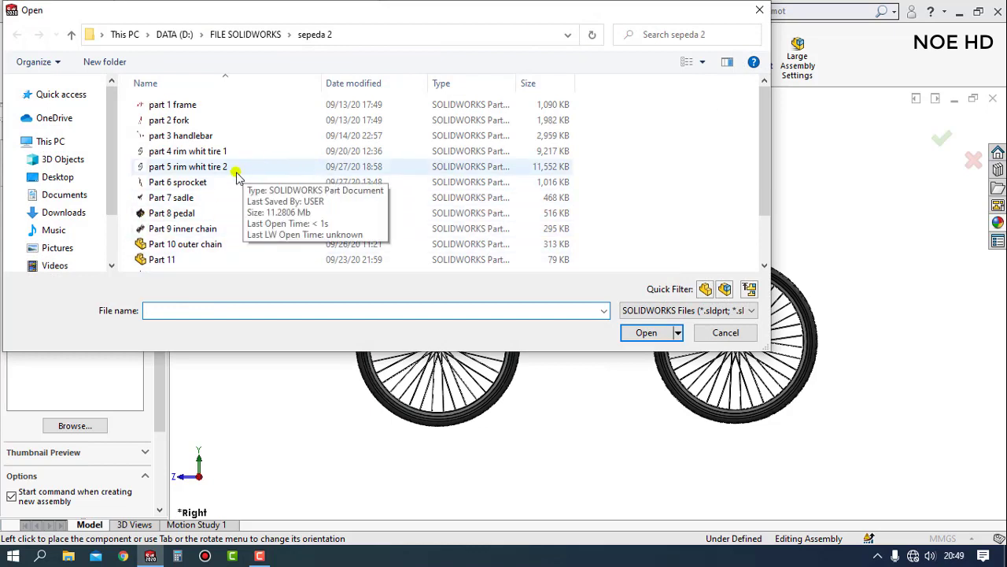
pyautogui.click(183, 186)
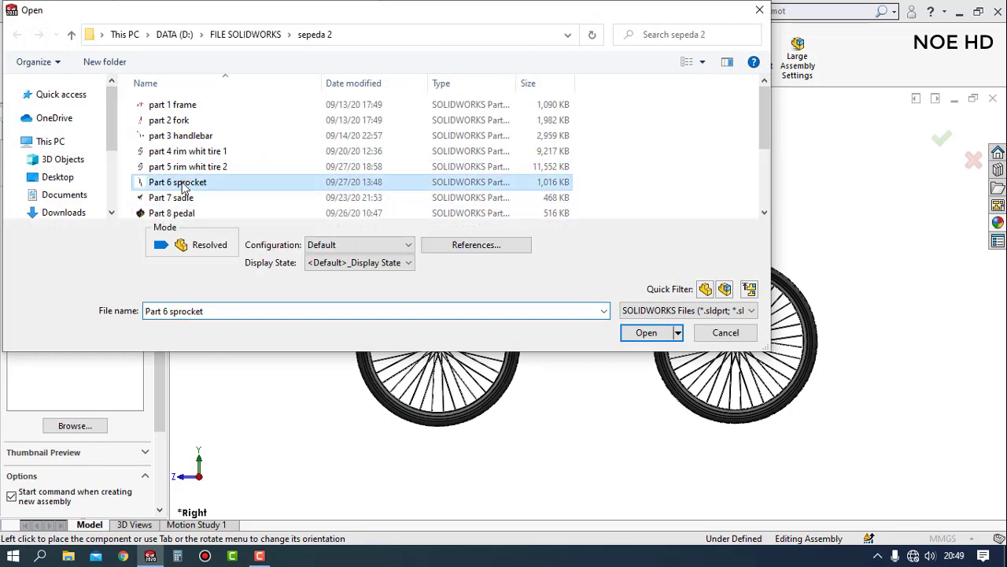
pyautogui.click(646, 333)
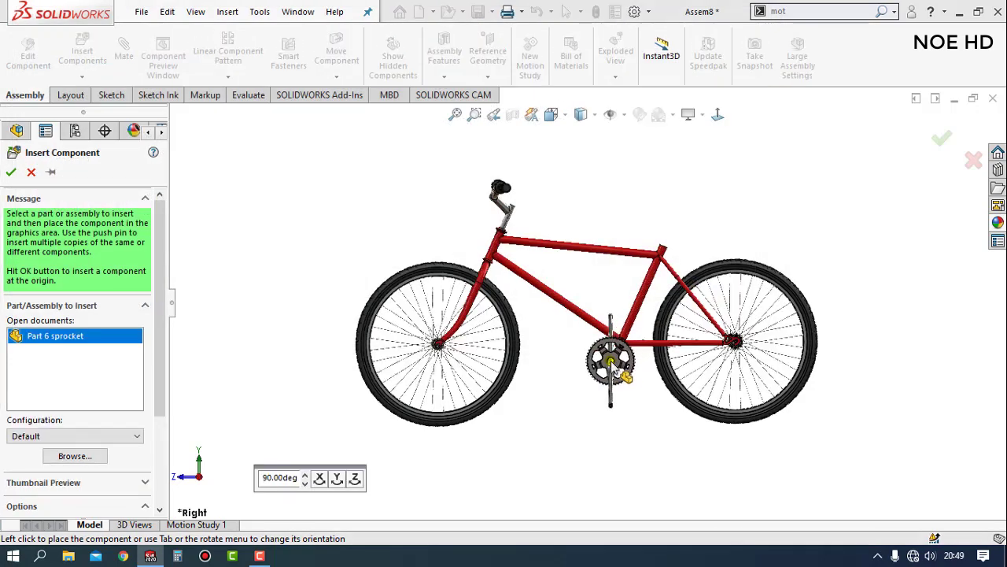
# Step: Drop the sprocket near the bottom bracket and zoom in on the shell
pyautogui.click(613, 350)
pyautogui.scroll(-2, 613, 343)
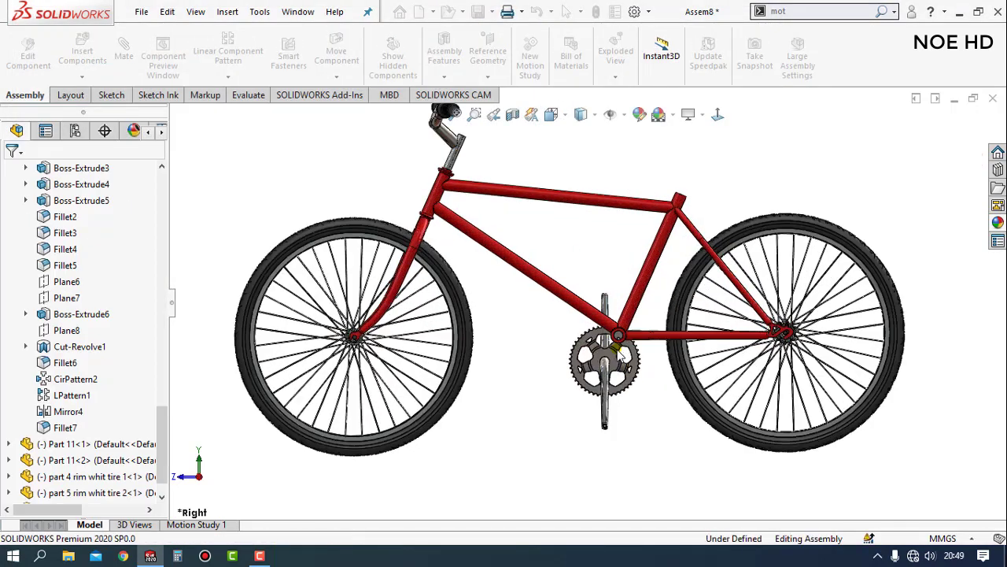
pyautogui.scroll(-3, 613, 335)
pyautogui.scroll(-3, 614, 328)
pyautogui.moveTo(613, 329)
pyautogui.mouseDown(button='middle')
pyautogui.moveTo(621, 347)
pyautogui.moveTo(619, 338)
pyautogui.mouseUp(button='middle')
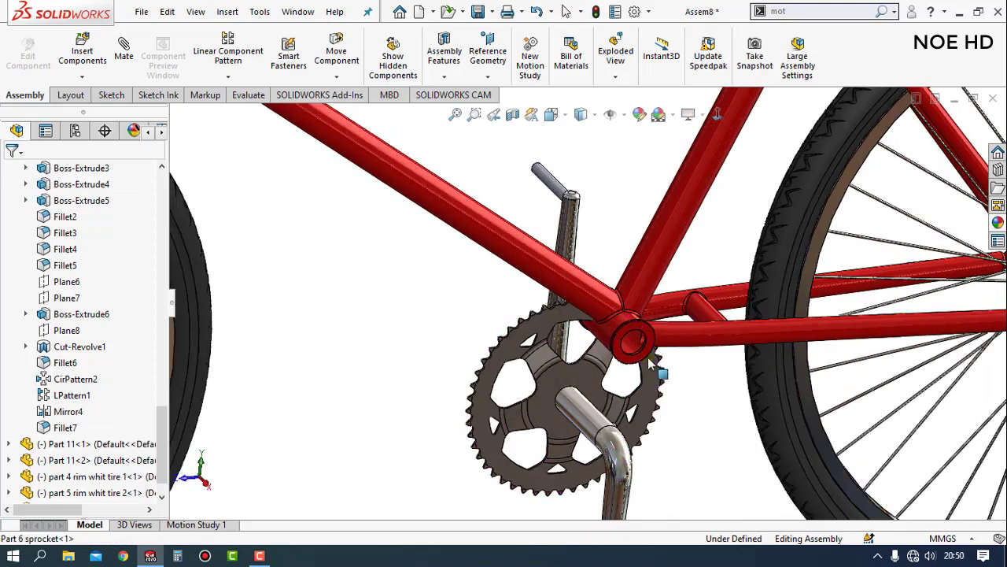
pyautogui.scroll(-3, 618, 339)
pyautogui.scroll(-3, 606, 338)
# Step: Mate the crank spindle concentric with the bottom-bracket bore and swing the crank to test it
pyautogui.click(572, 336)
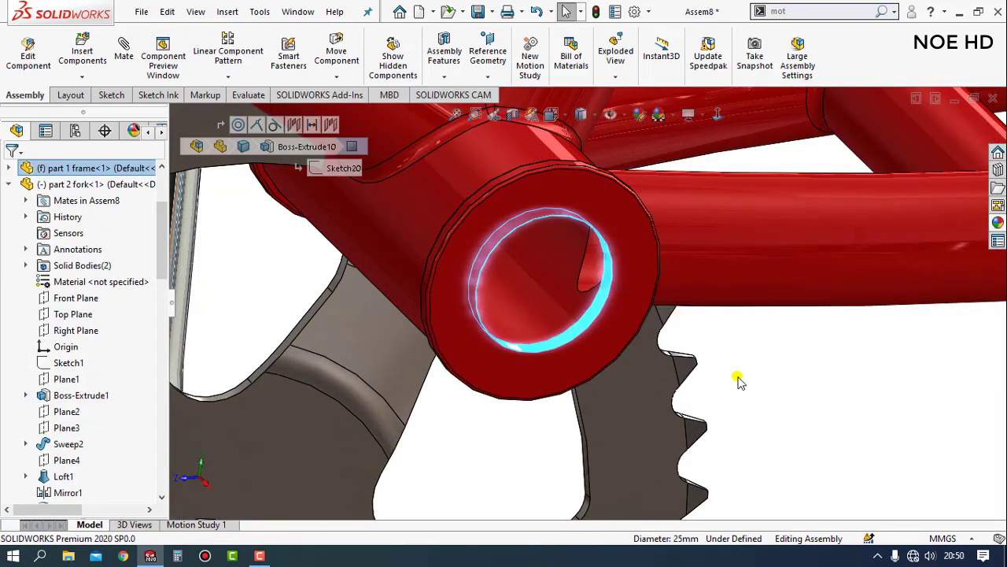
pyautogui.press('m')
pyautogui.scroll(3, 737, 383)
pyautogui.moveTo(737, 382); pyautogui.dragTo(515, 380, button='middle')
pyautogui.scroll(-2, 516, 380)
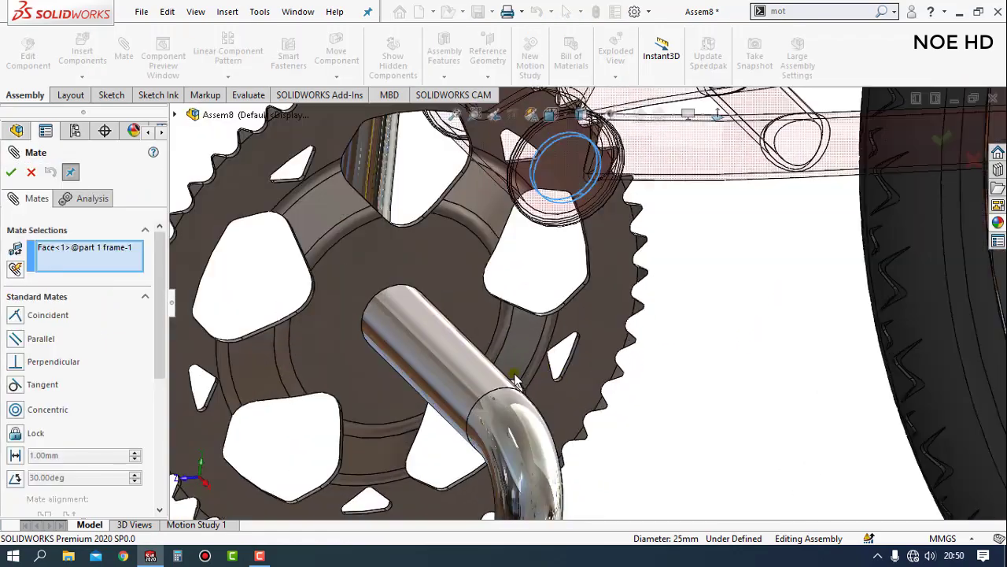
pyautogui.click(455, 383)
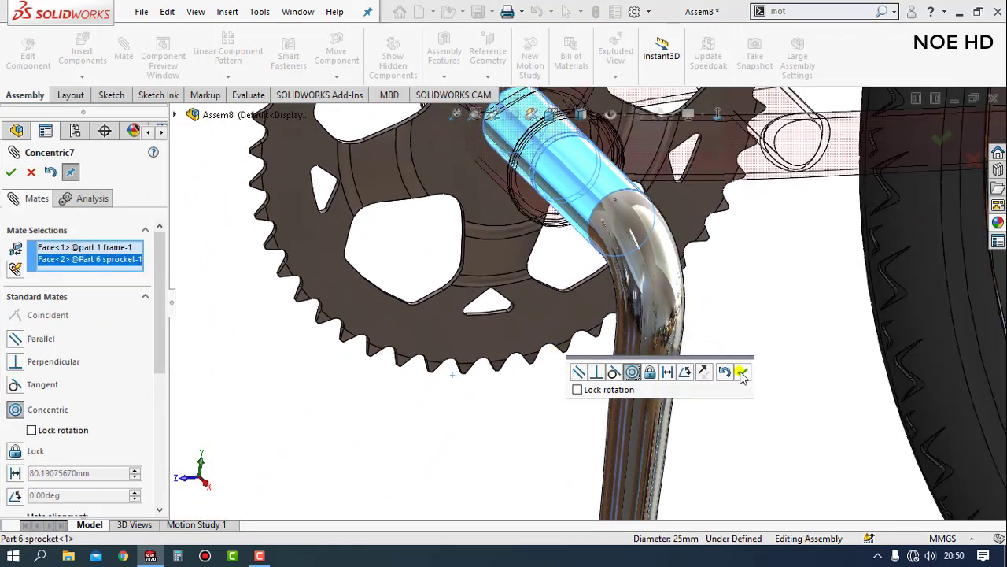
pyautogui.click(742, 377)
pyautogui.scroll(3, 742, 376)
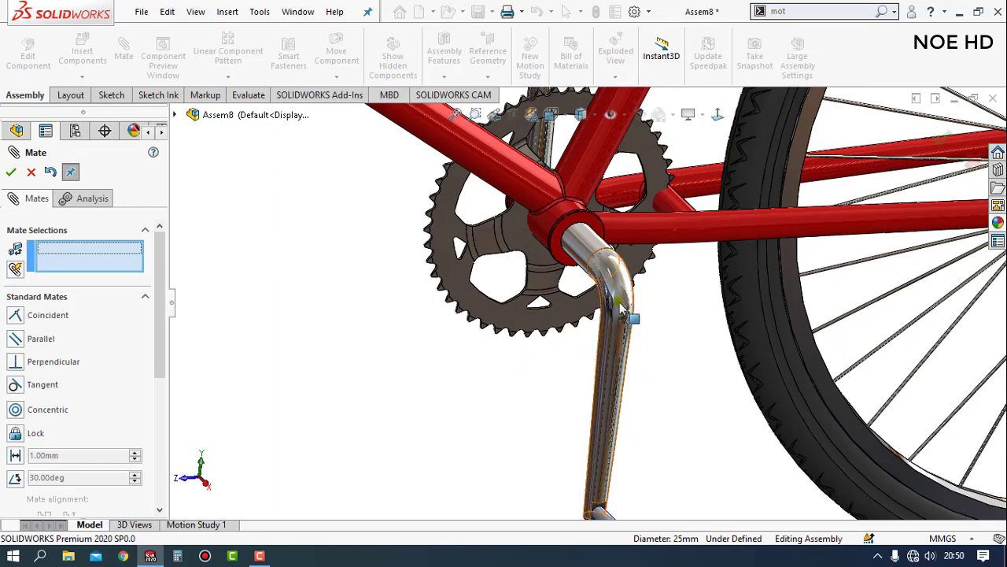
pyautogui.moveTo(607, 290)
pyautogui.mouseDown()
pyautogui.moveTo(594, 275)
pyautogui.moveTo(540, 310)
pyautogui.mouseUp()
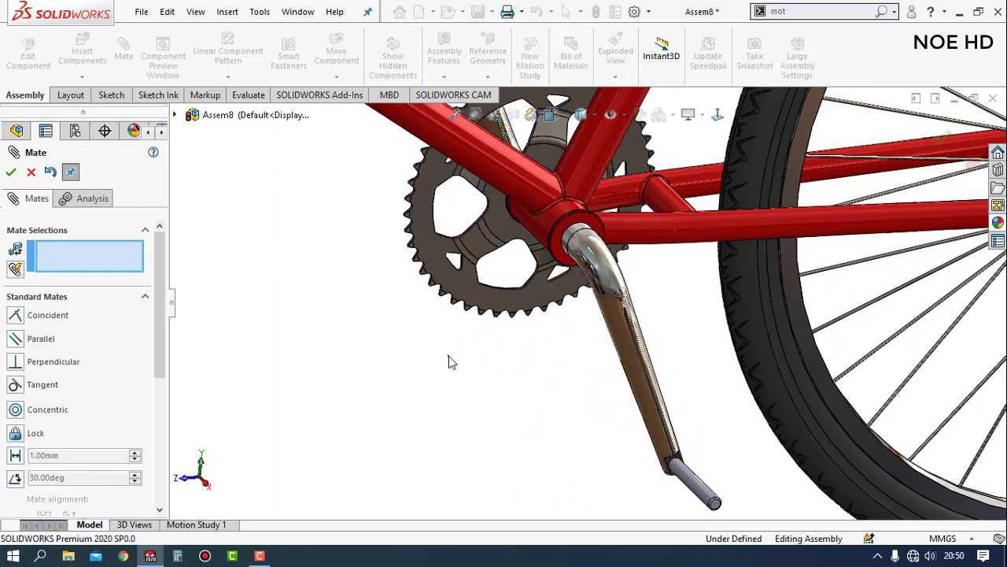
pyautogui.hotkey('ctrl', '4')
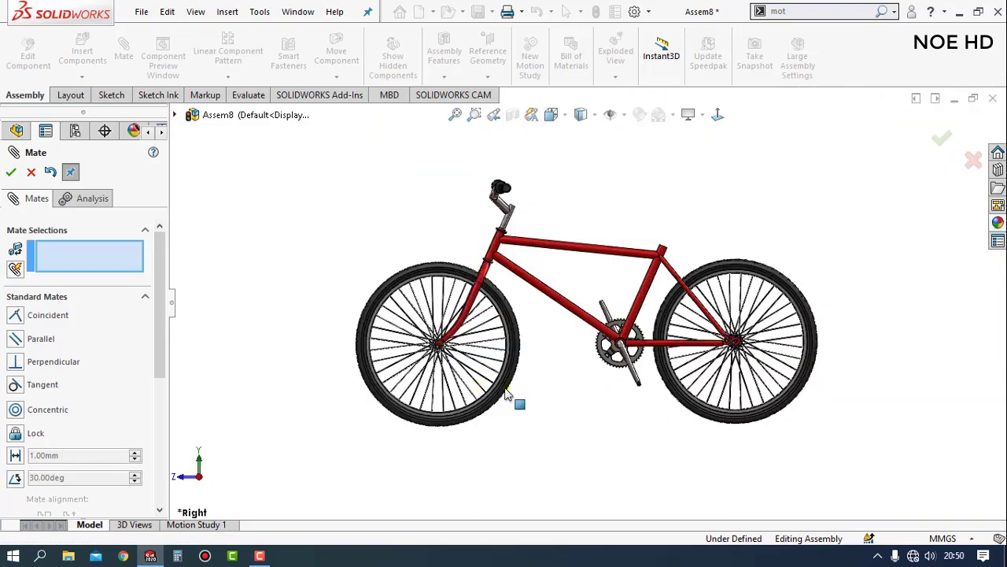
# Step: From the left-side view, select the rear sprocket's face and zoom to it
pyautogui.scroll(-2, 630, 346)
pyautogui.scroll(-3, 629, 346)
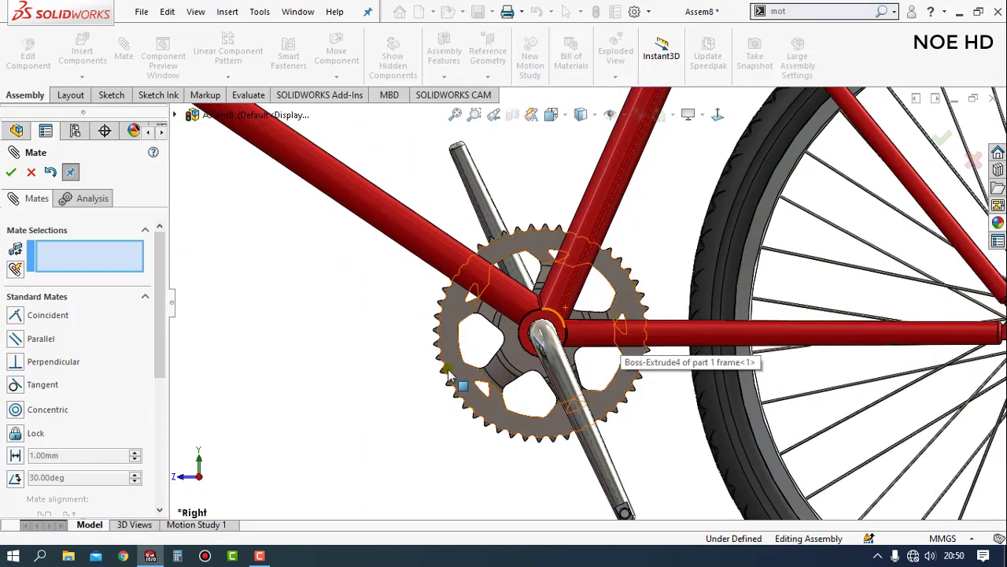
pyautogui.moveTo(399, 351); pyautogui.dragTo(344, 366, button='right')
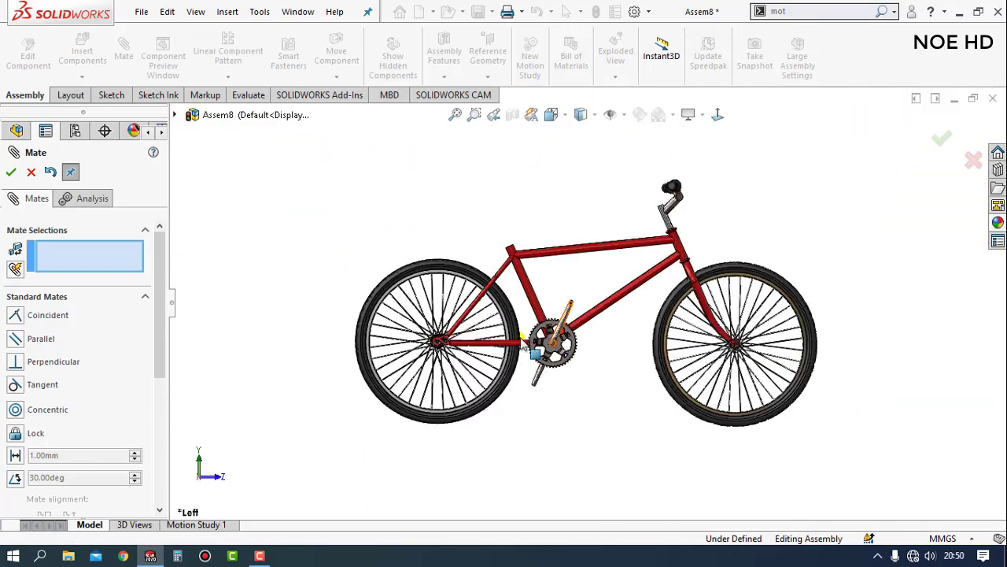
pyautogui.scroll(-2, 521, 340)
pyautogui.scroll(-3, 417, 358)
pyautogui.scroll(-2, 452, 358)
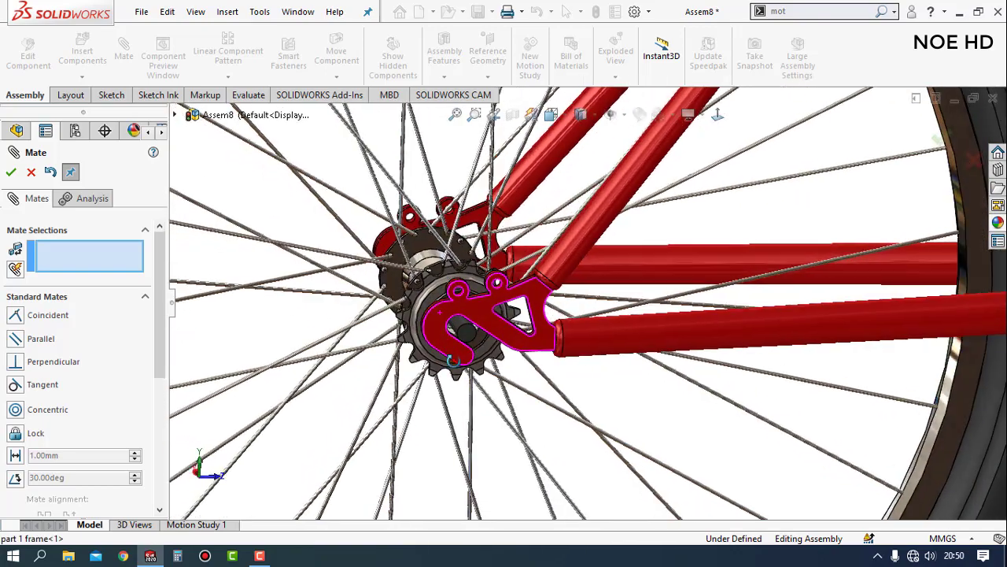
pyautogui.scroll(-2, 450, 289)
pyautogui.scroll(-2, 449, 289)
pyautogui.click(580, 262)
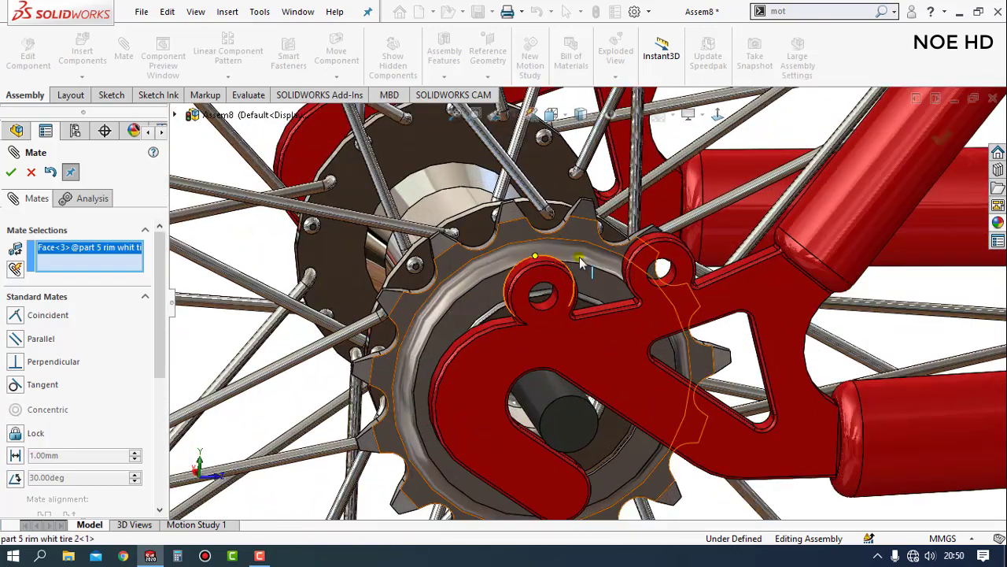
pyautogui.hotkey('ctrl', '8')
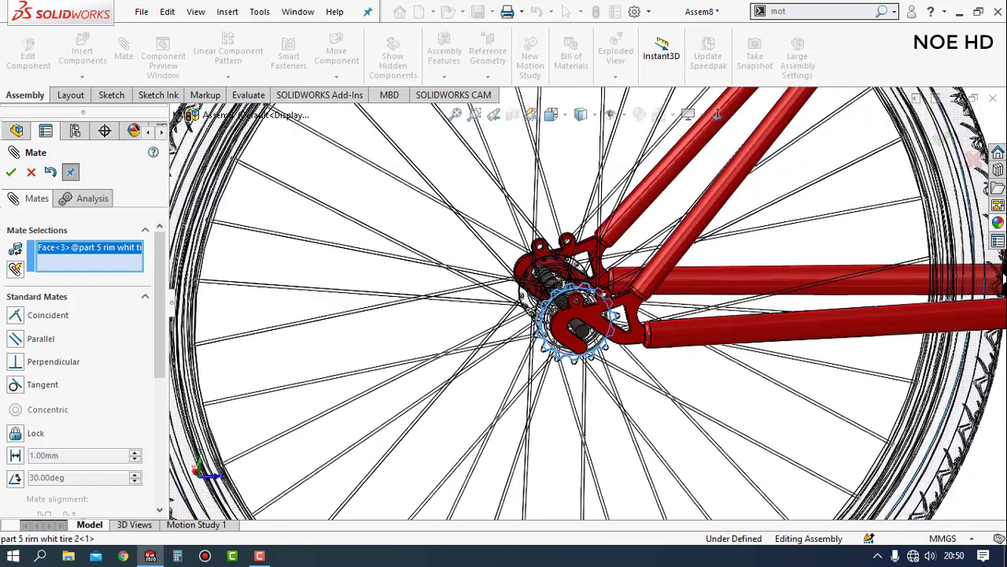
# Step: Mate the Part 6 chainring face coincident with the sprocket face and close Mate
pyautogui.scroll(3, 575, 322)
pyautogui.scroll(-2, 866, 246)
pyautogui.scroll(-2, 866, 247)
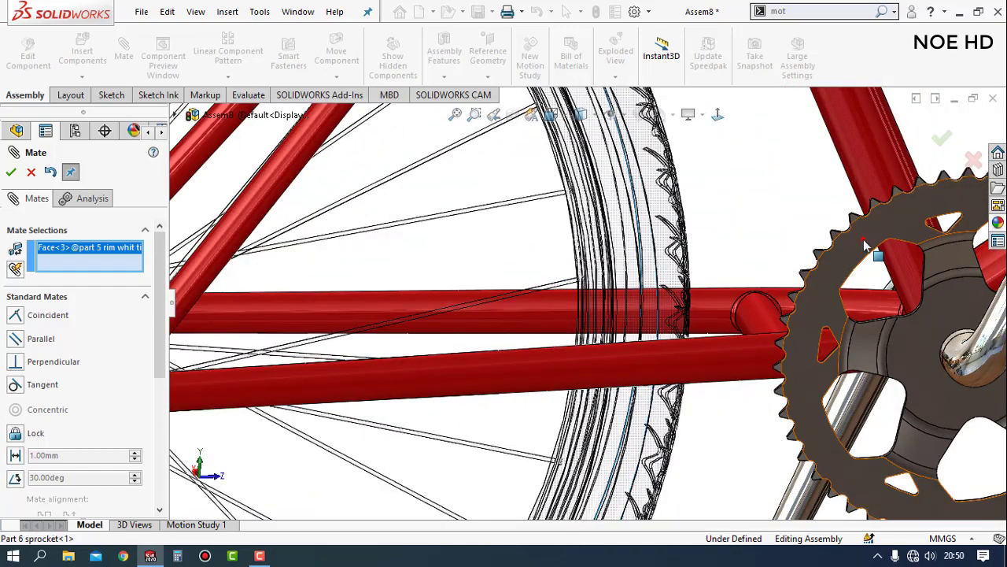
pyautogui.click(863, 236)
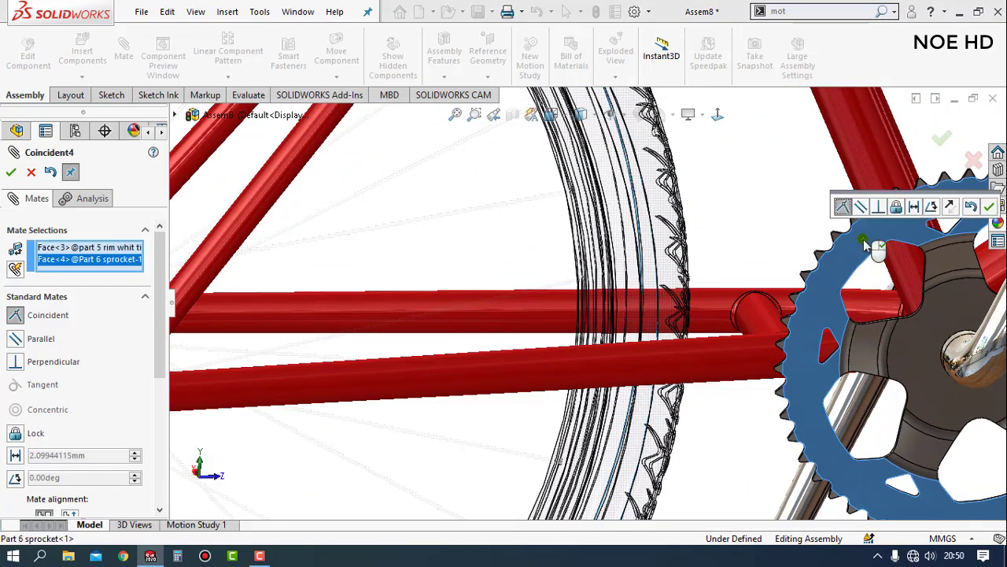
pyautogui.click(989, 206)
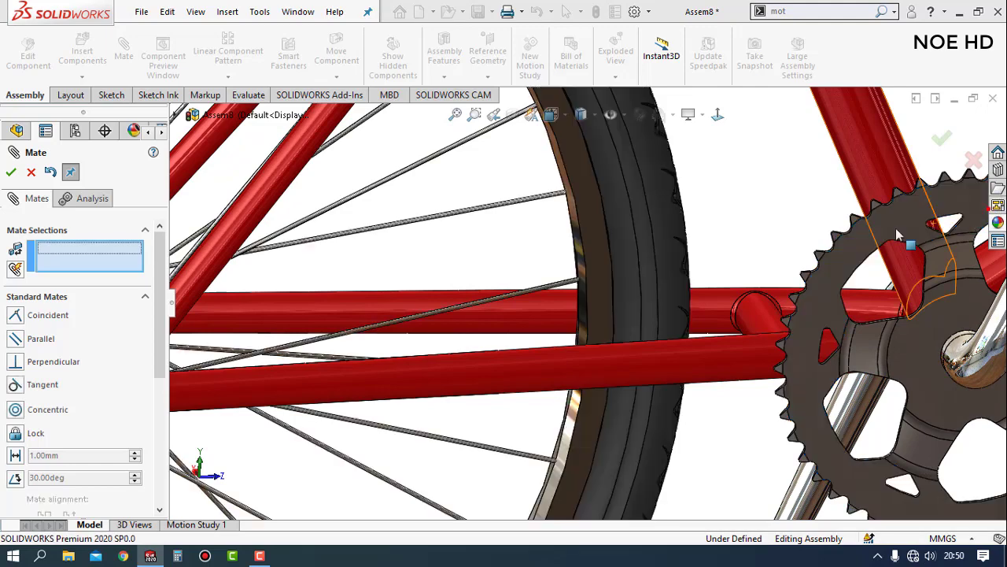
pyautogui.click(11, 173)
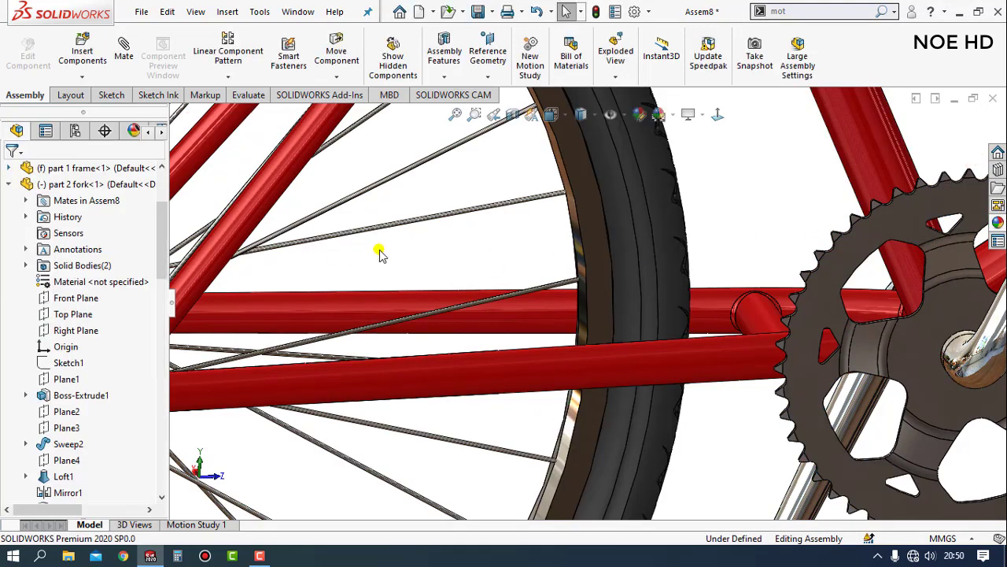
# Step: In the side view, drag the crank arm round so it points down toward the front wheel
pyautogui.moveTo(508, 275); pyautogui.dragTo(364, 254, button='right')
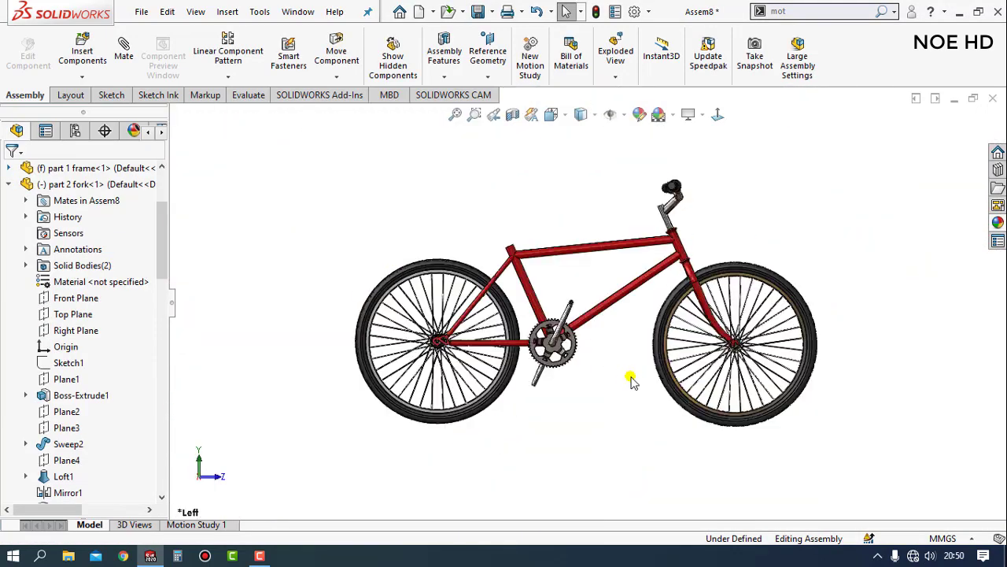
pyautogui.scroll(-3, 568, 367)
pyautogui.scroll(1, 580, 320)
pyautogui.scroll(-1, 571, 260)
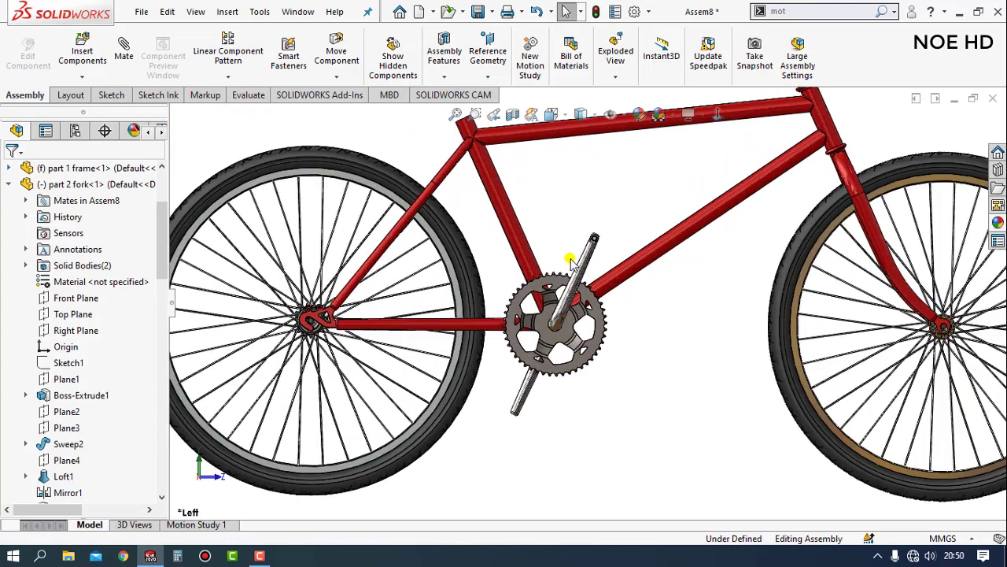
pyautogui.click(594, 259)
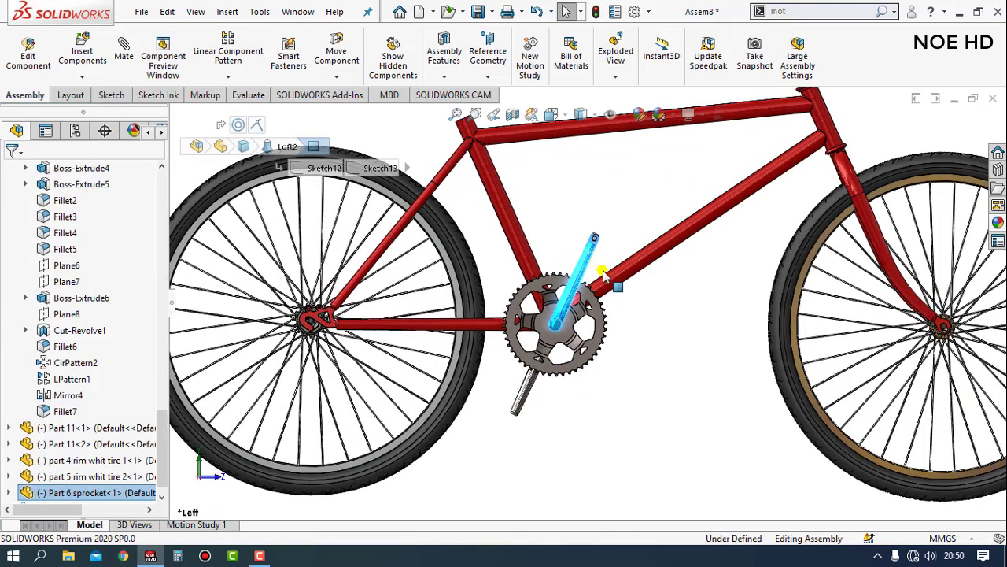
pyautogui.moveTo(603, 271)
pyautogui.mouseDown()
pyautogui.moveTo(623, 386)
pyautogui.moveTo(486, 382)
pyautogui.moveTo(520, 267)
pyautogui.moveTo(648, 417)
pyautogui.mouseUp()
pyautogui.click(648, 416)
# Step: Fit the whole bicycle in view and spin the rear wheel with its sprocket
pyautogui.press('f')
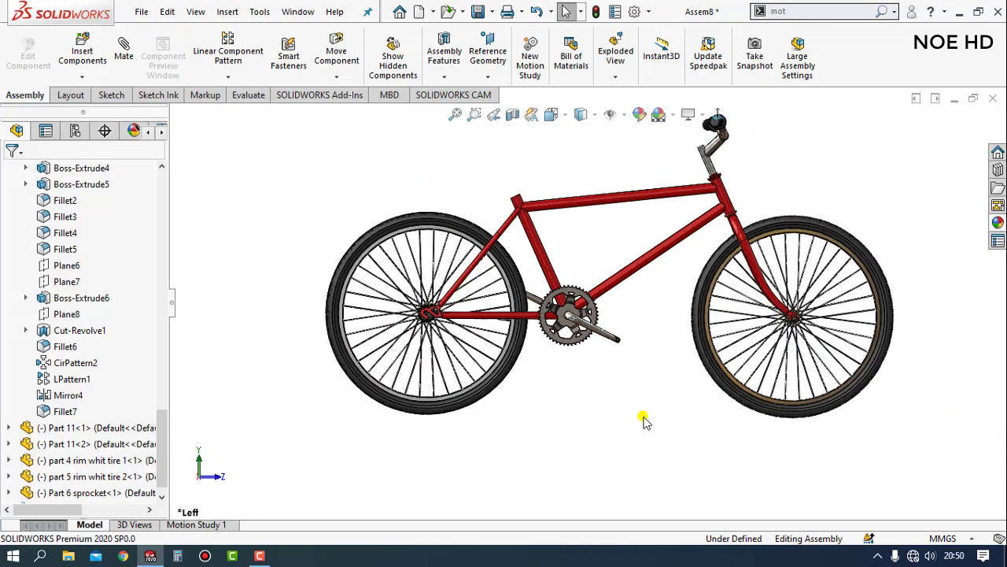
pyautogui.scroll(-3, 443, 325)
pyautogui.scroll(-3, 443, 324)
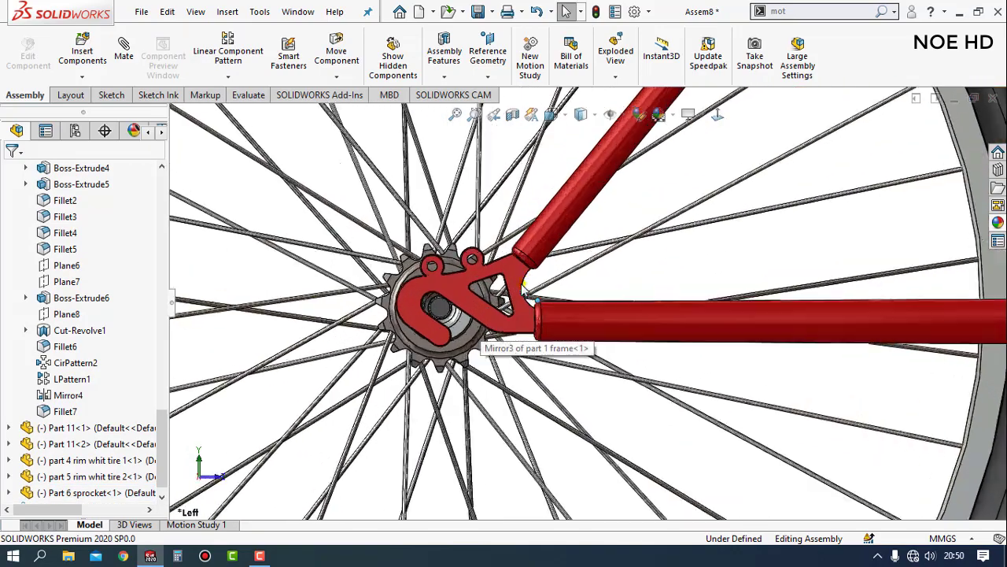
pyautogui.scroll(-3, 441, 259)
pyautogui.scroll(-2, 441, 244)
pyautogui.click(435, 236)
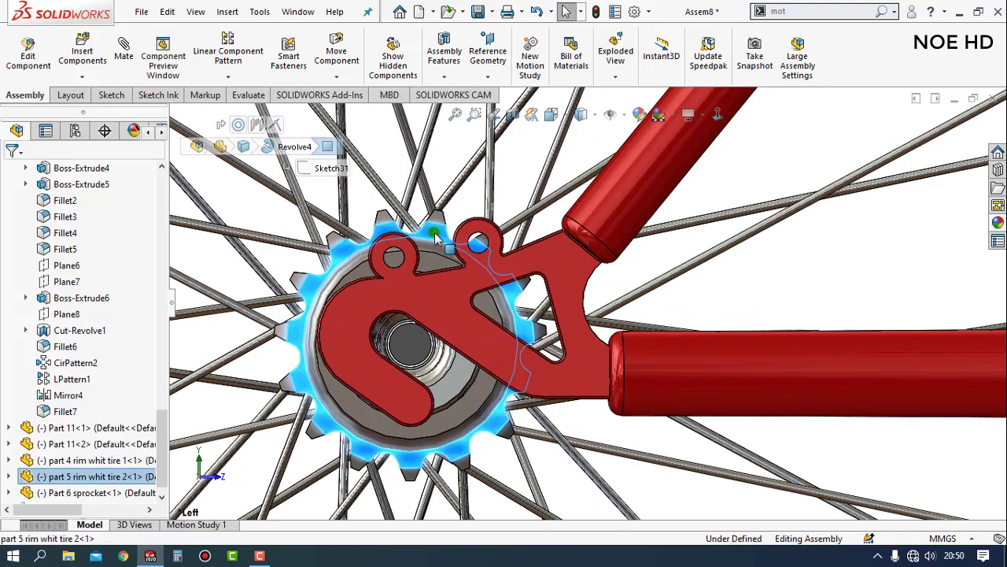
pyautogui.moveTo(454, 244); pyautogui.dragTo(450, 470)
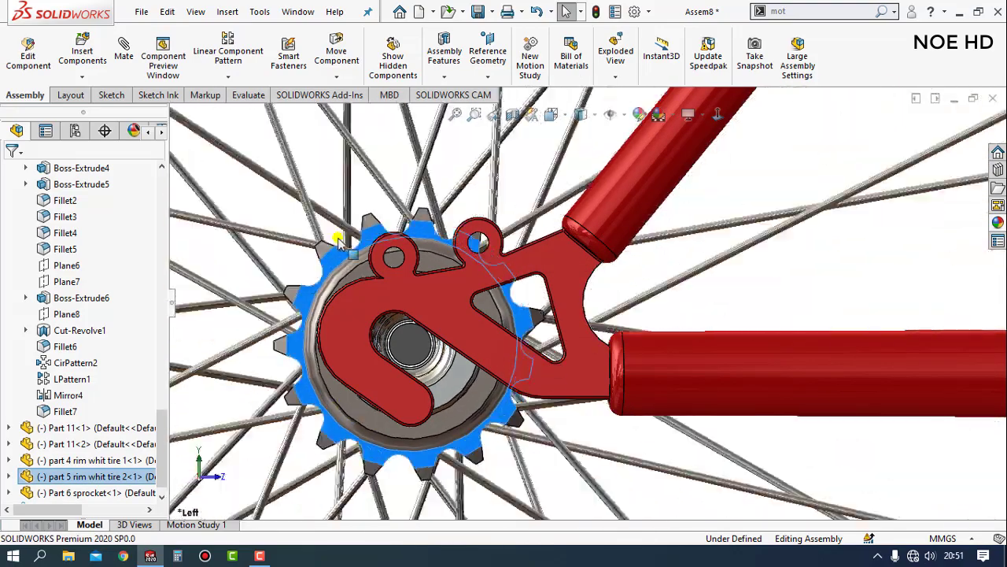
pyautogui.scroll(2, 845, 293)
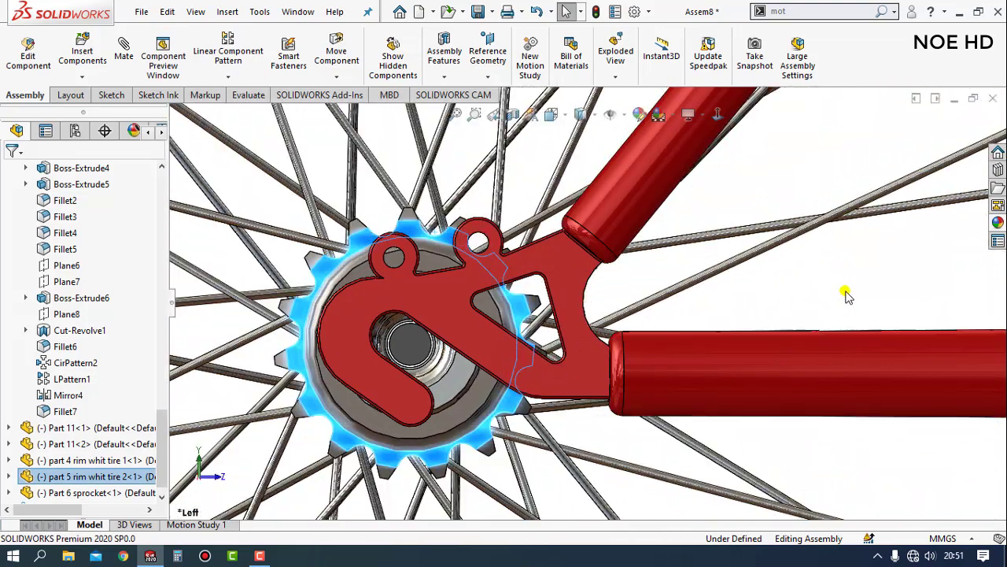
pyautogui.scroll(5, 846, 295)
pyautogui.scroll(4, 846, 295)
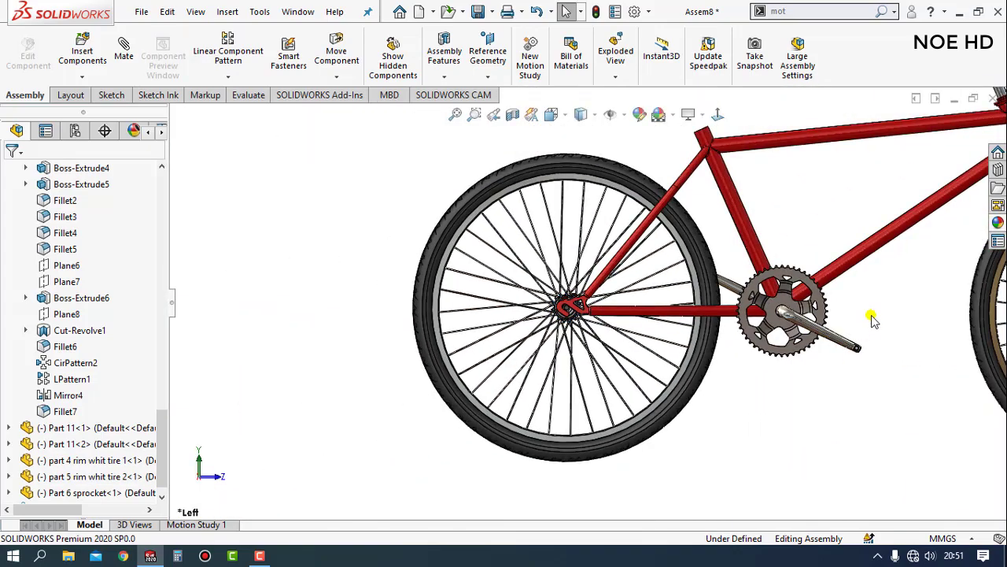
pyautogui.scroll(3, 872, 319)
pyautogui.scroll(-1, 823, 293)
pyautogui.scroll(1, 542, 263)
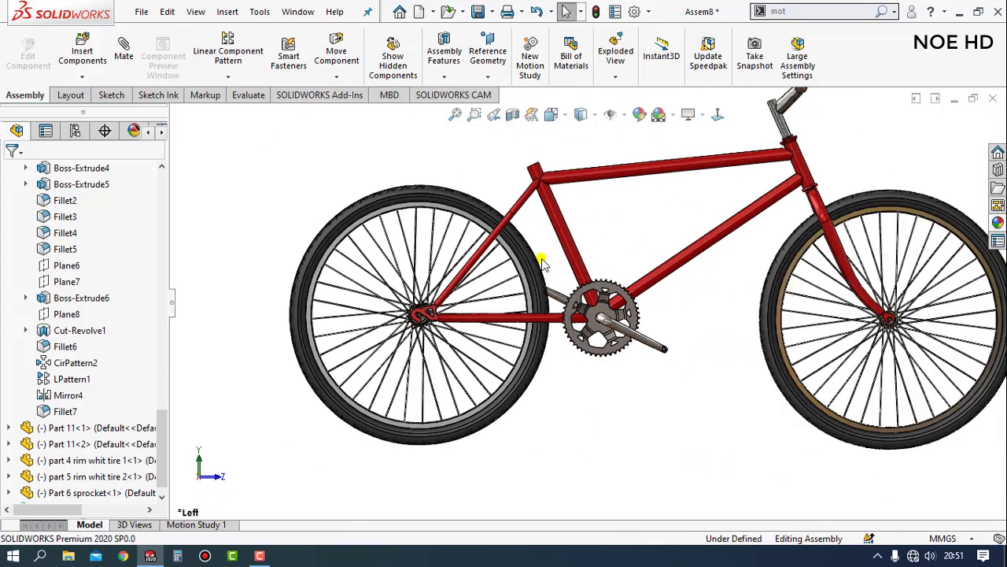
# Step: Insert the Part 8 pedal and place it at the crank arm's end
pyautogui.click(88, 50)
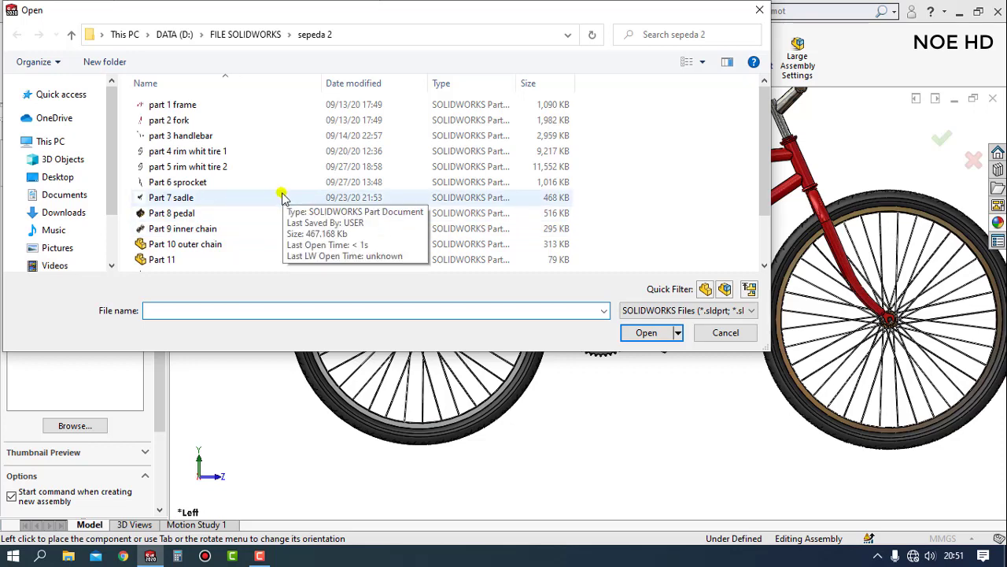
pyautogui.click(175, 210)
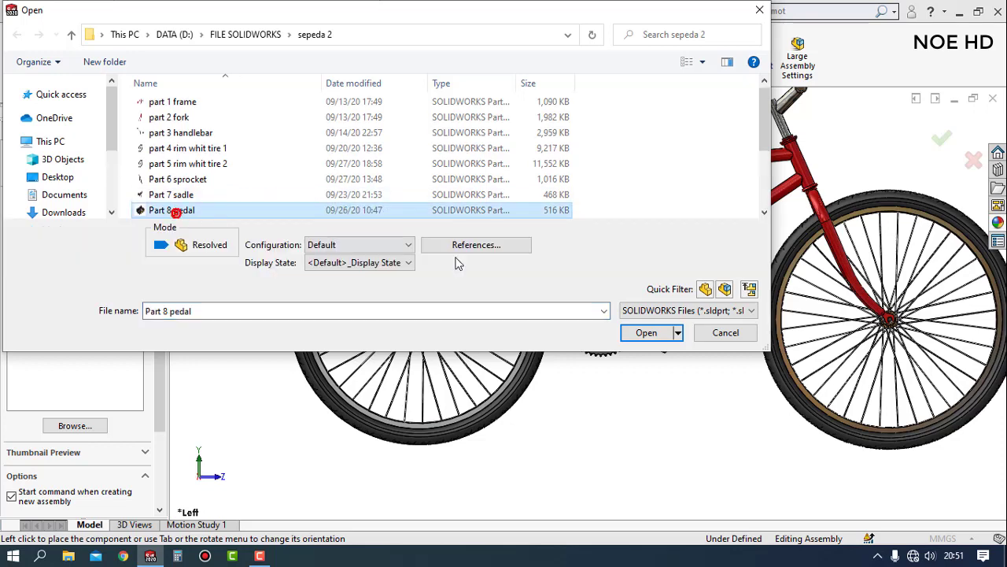
pyautogui.click(647, 333)
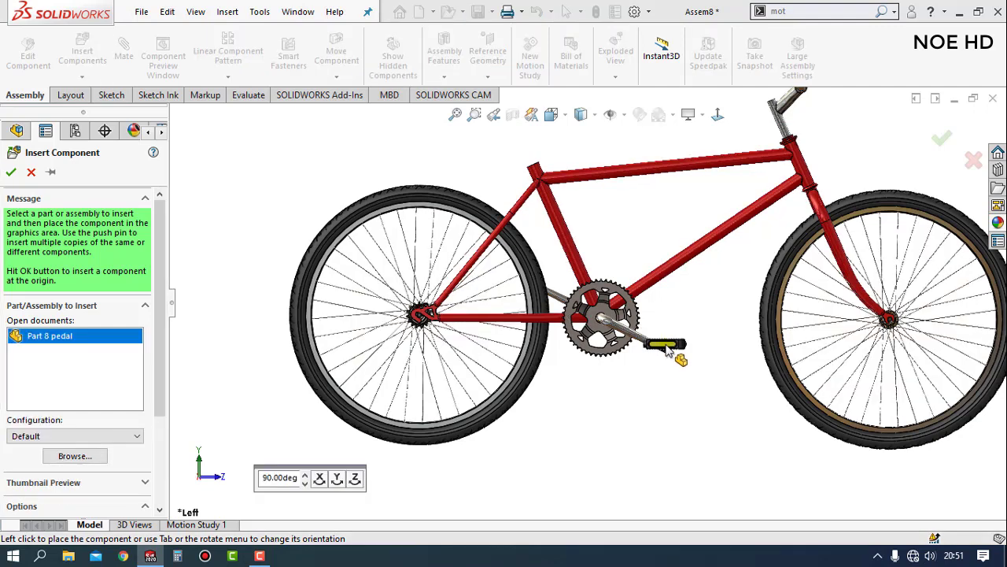
pyautogui.click(668, 343)
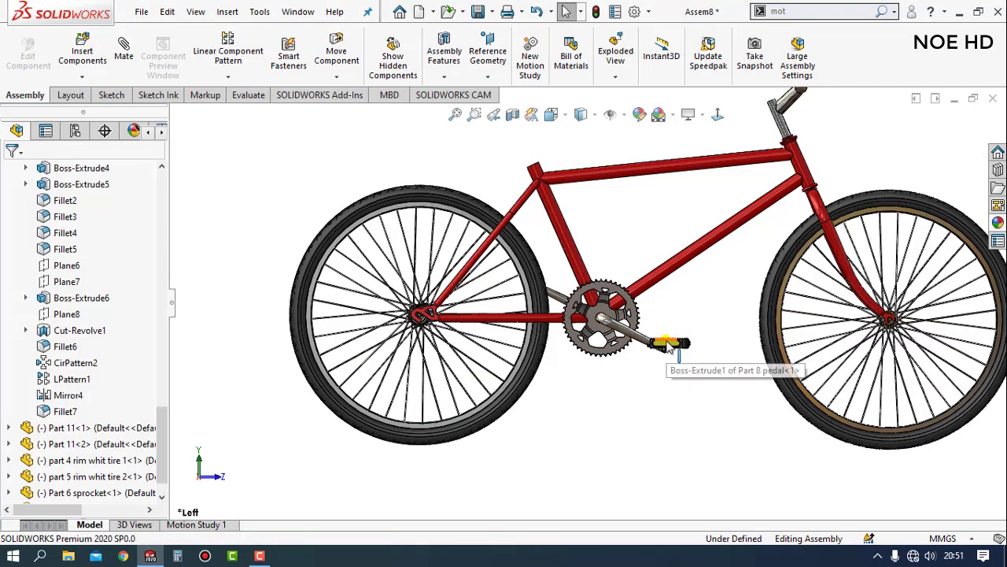
# Step: Make a second pedal copy, dismiss the clipboard warning, and pull the pedal away from the crank
pyautogui.keyDown('ctrl'); pyautogui.moveTo(668, 346); pyautogui.dragTo(568, 271); pyautogui.keyUp('ctrl')
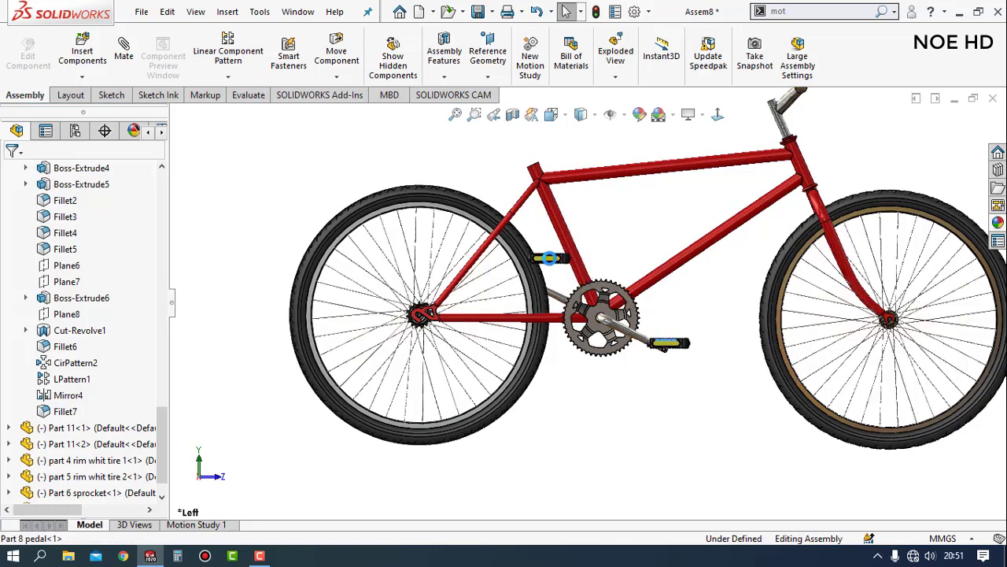
pyautogui.hotkey('ctrl', 'c')
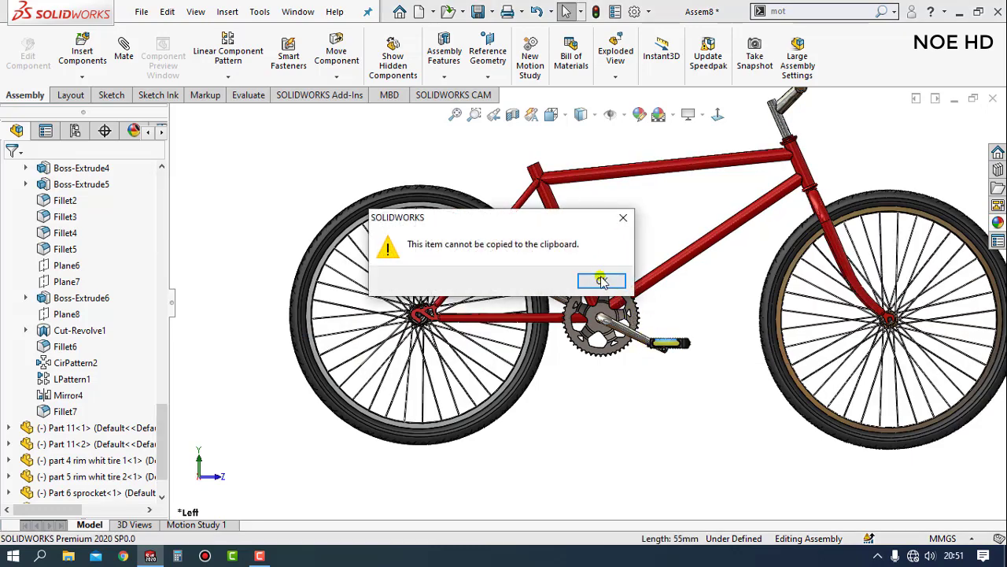
pyautogui.click(601, 281)
pyautogui.scroll(-1, 653, 348)
pyautogui.scroll(-3, 652, 354)
pyautogui.scroll(-2, 652, 370)
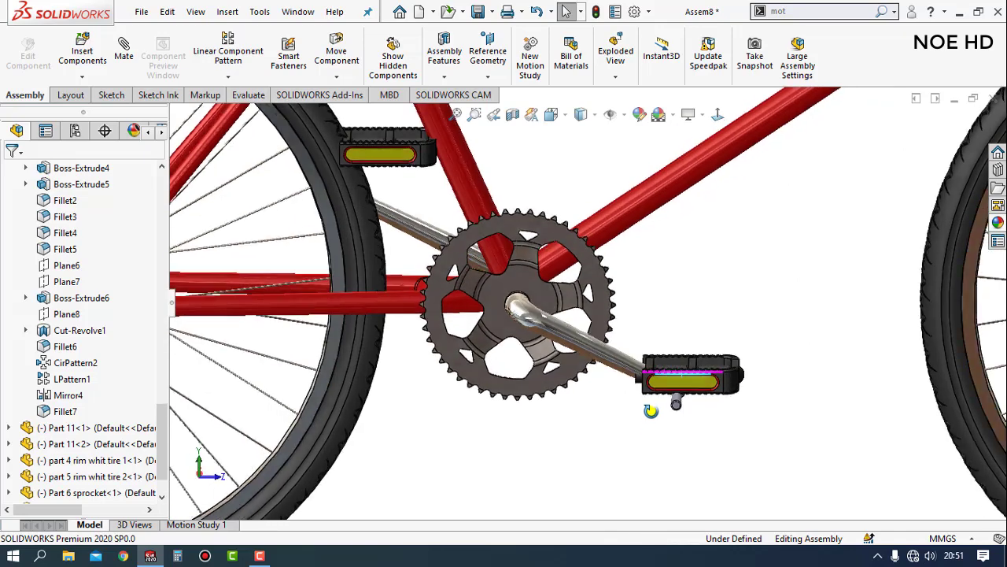
pyautogui.scroll(-3, 648, 355)
pyautogui.moveTo(649, 355)
pyautogui.mouseDown(button='middle')
pyautogui.moveTo(706, 353)
pyautogui.moveTo(713, 364)
pyautogui.mouseUp(button='middle')
pyautogui.moveTo(713, 366); pyautogui.dragTo(763, 359)
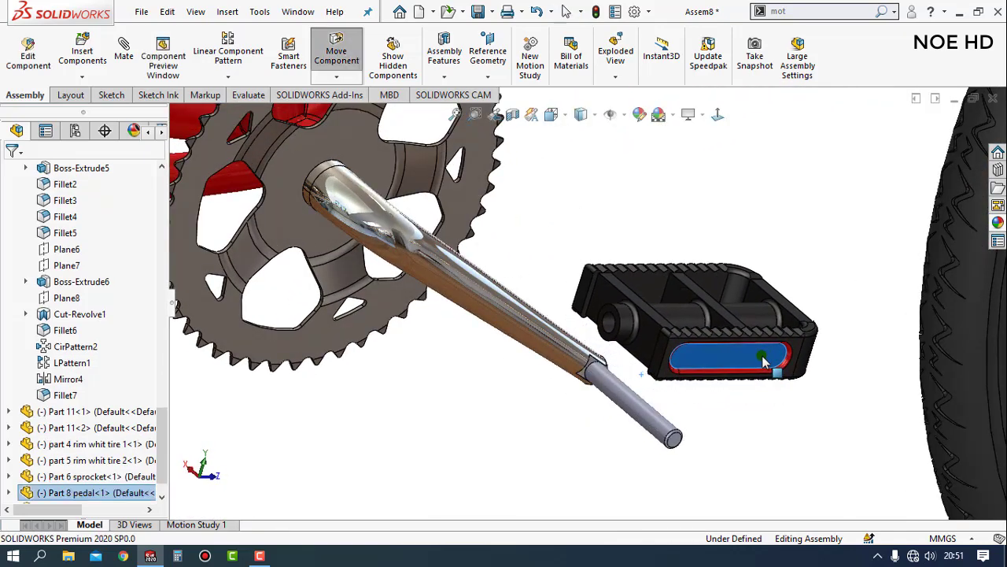
# Step: Mate the first pedal's axle hole concentric to the crank pin with flipped alignment
pyautogui.click(657, 403)
pyautogui.click(611, 330)
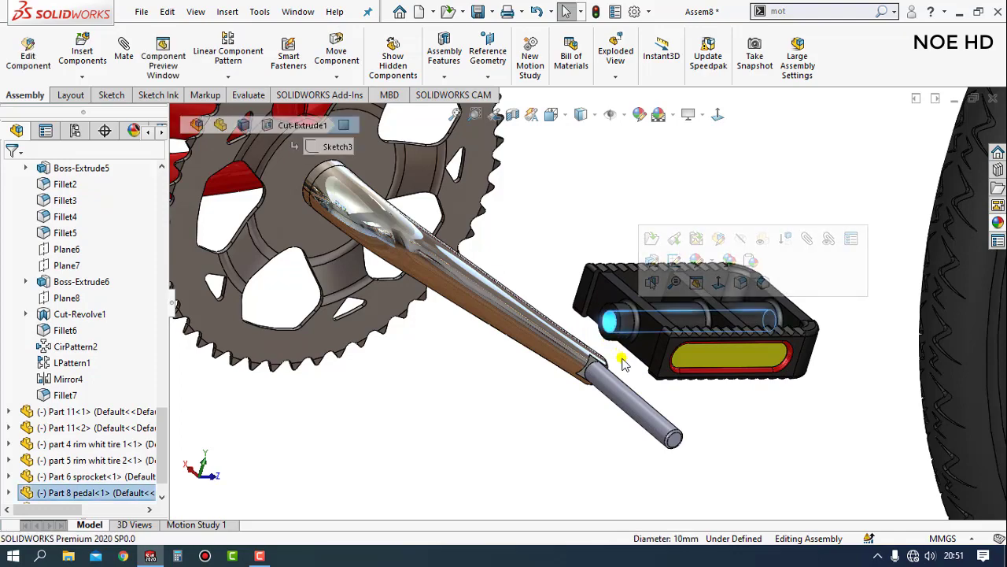
pyautogui.press('m')
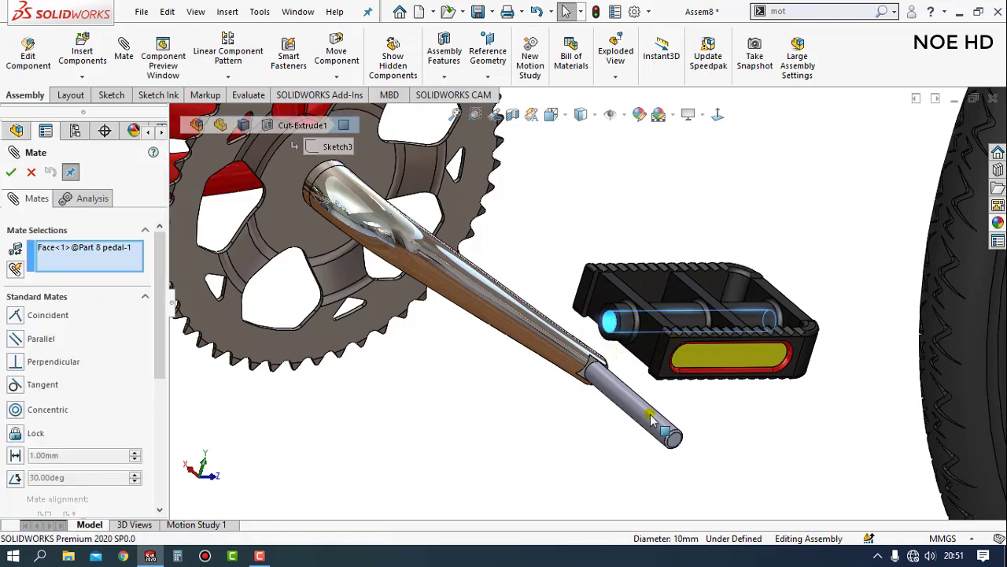
pyautogui.click(652, 410)
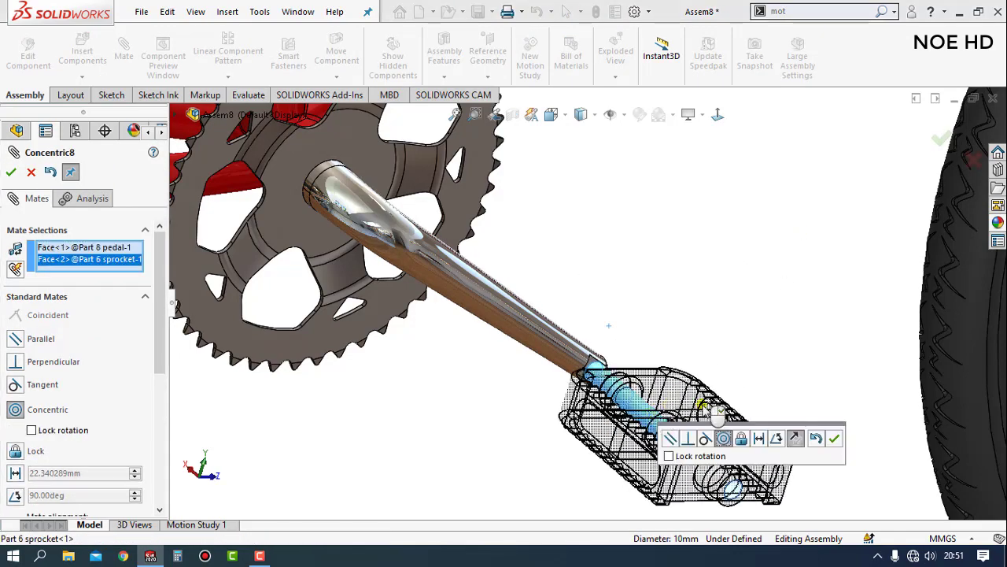
pyautogui.click(794, 440)
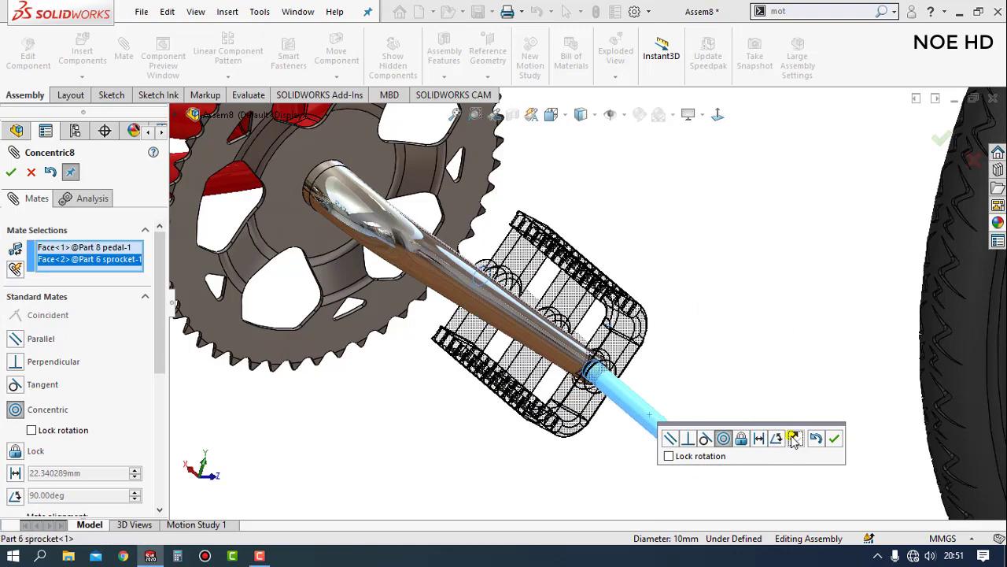
pyautogui.click(834, 443)
# Step: Make the crank arm's end face coincident with the pedal axle's end face
pyautogui.scroll(-2, 634, 378)
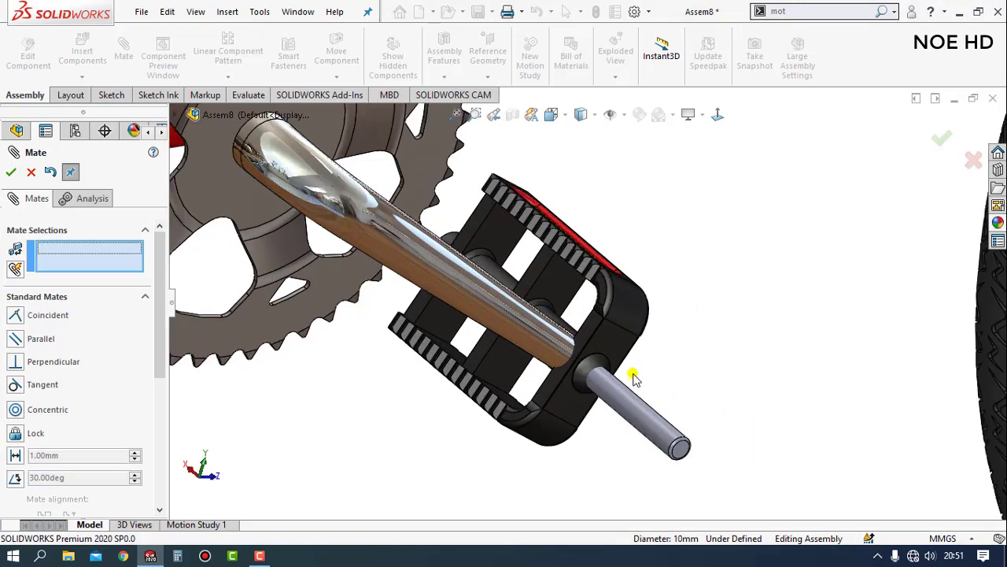
pyautogui.moveTo(618, 352); pyautogui.dragTo(750, 364, button='middle')
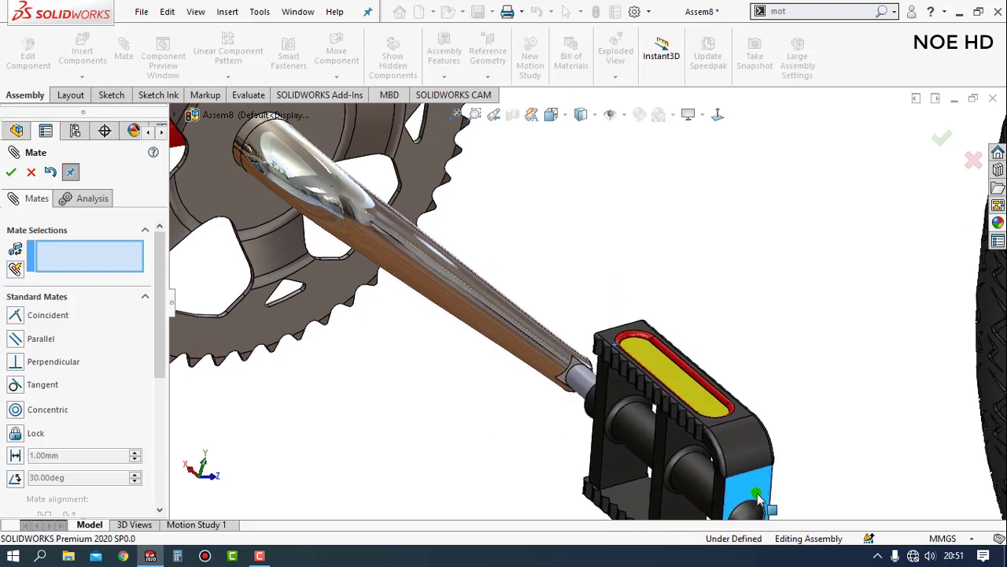
pyautogui.scroll(-2, 586, 373)
pyautogui.scroll(-2, 575, 337)
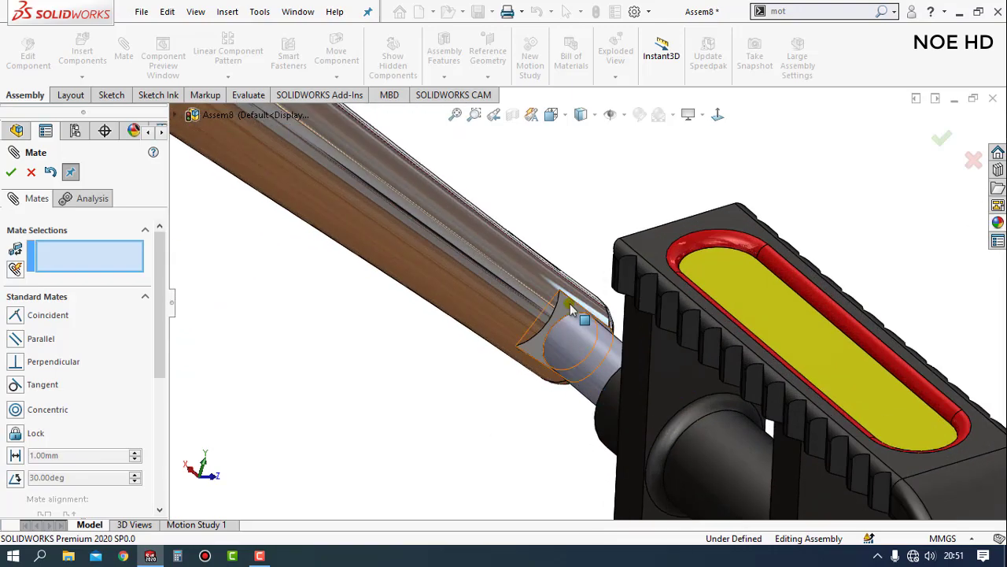
pyautogui.click(572, 309)
pyautogui.moveTo(581, 393); pyautogui.dragTo(634, 420, button='middle')
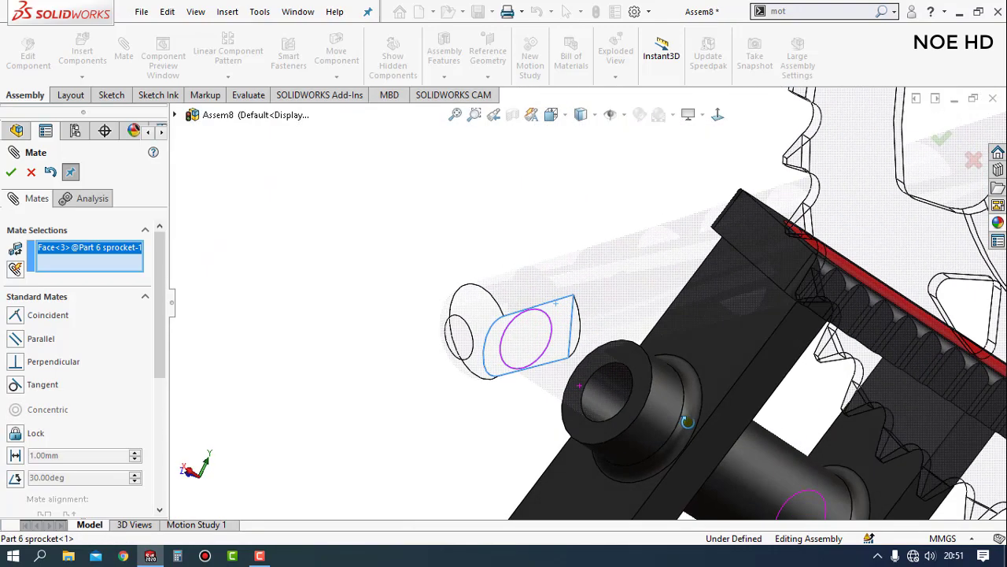
pyautogui.click(633, 420)
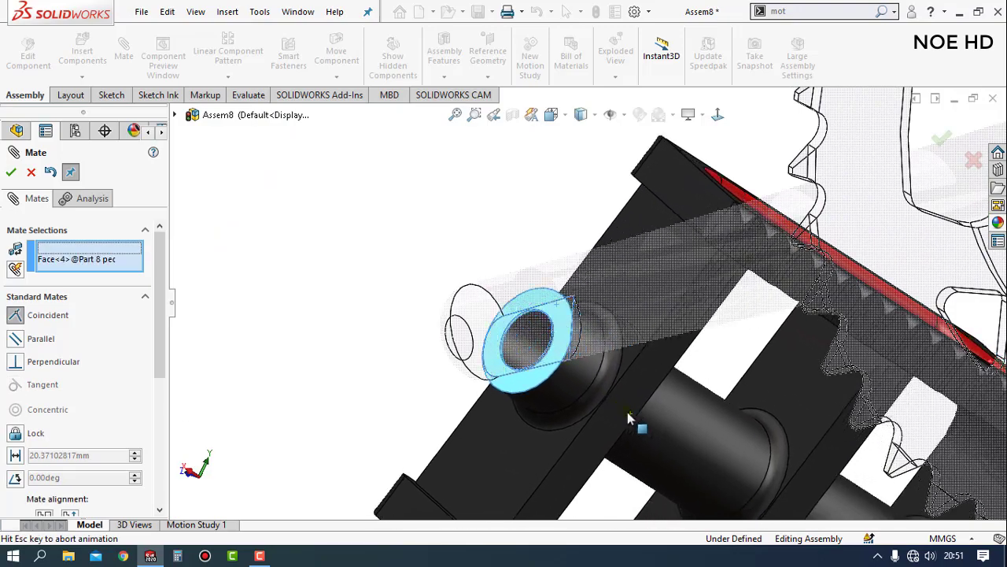
pyautogui.click(793, 437)
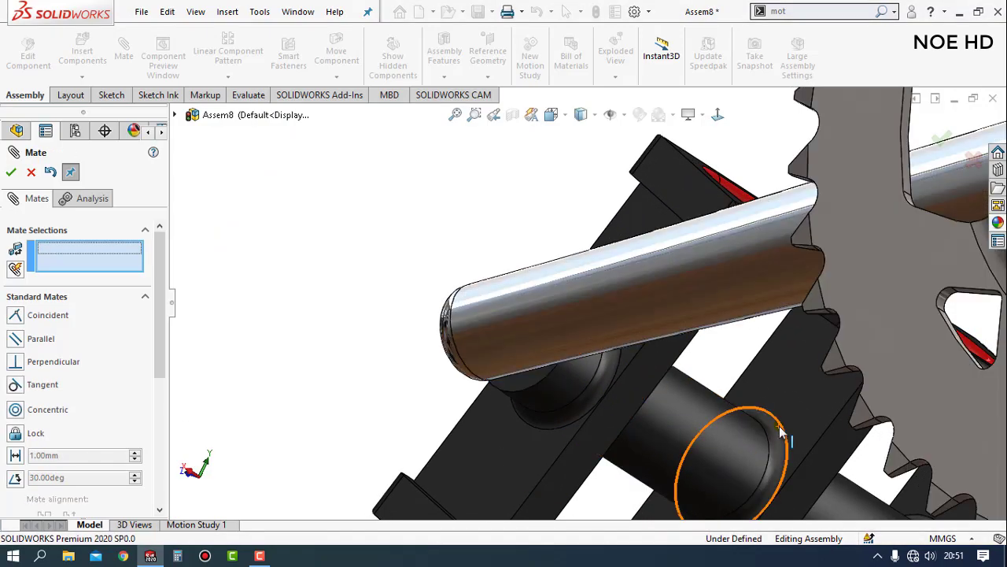
# Step: Move the second pedal to the left crank and mate its bore concentric to the spindle, flipped
pyautogui.scroll(3, 756, 346)
pyautogui.scroll(3, 747, 315)
pyautogui.scroll(3, 728, 195)
pyautogui.scroll(-5, 728, 195)
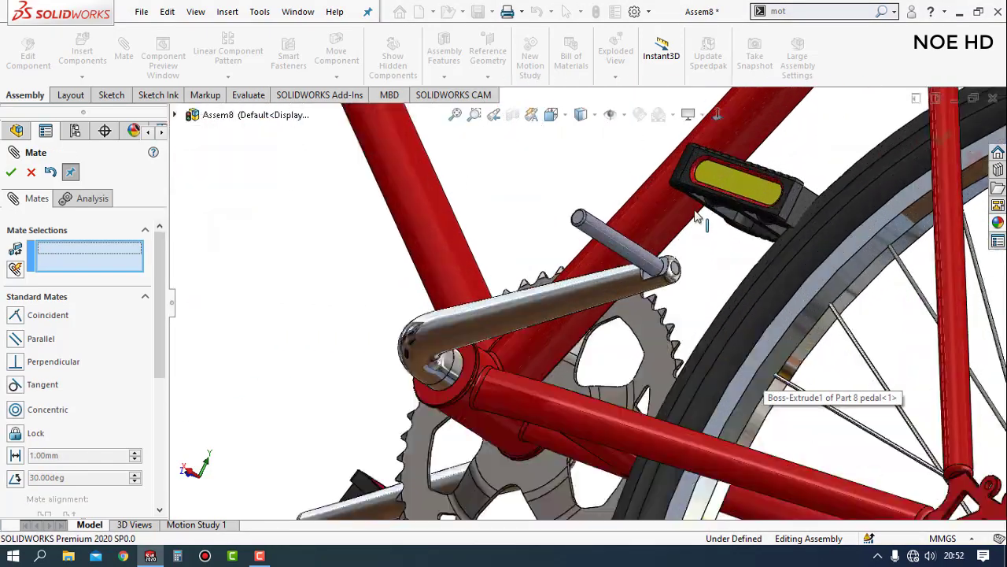
pyautogui.moveTo(728, 196)
pyautogui.mouseDown(button='middle')
pyautogui.moveTo(688, 241)
pyautogui.moveTo(673, 305)
pyautogui.moveTo(515, 331)
pyautogui.moveTo(507, 391)
pyautogui.moveTo(689, 401)
pyautogui.moveTo(702, 238)
pyautogui.mouseUp(button='middle')
pyautogui.moveTo(429, 313); pyautogui.dragTo(307, 315)
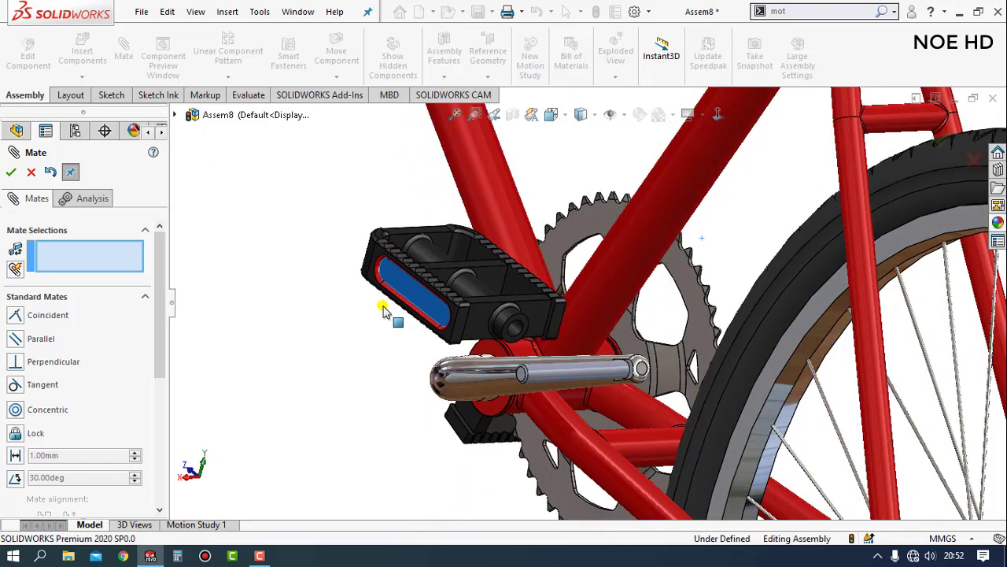
pyautogui.scroll(-2, 480, 372)
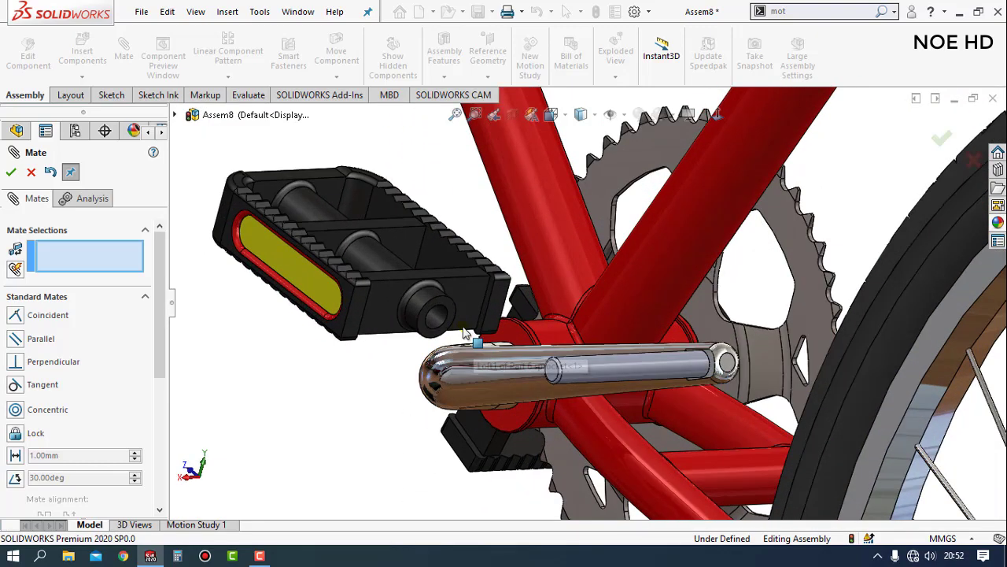
pyautogui.click(438, 325)
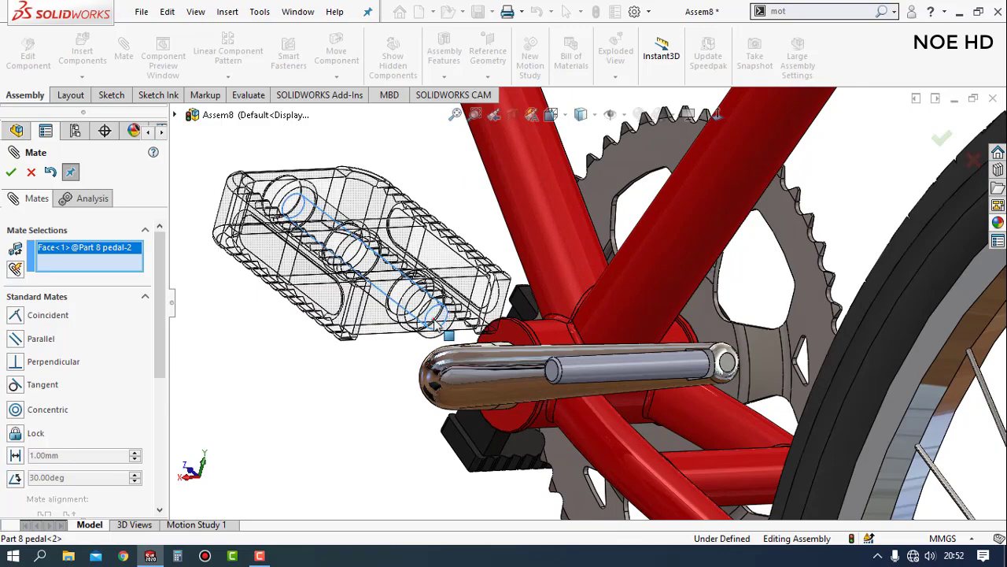
pyautogui.click(592, 381)
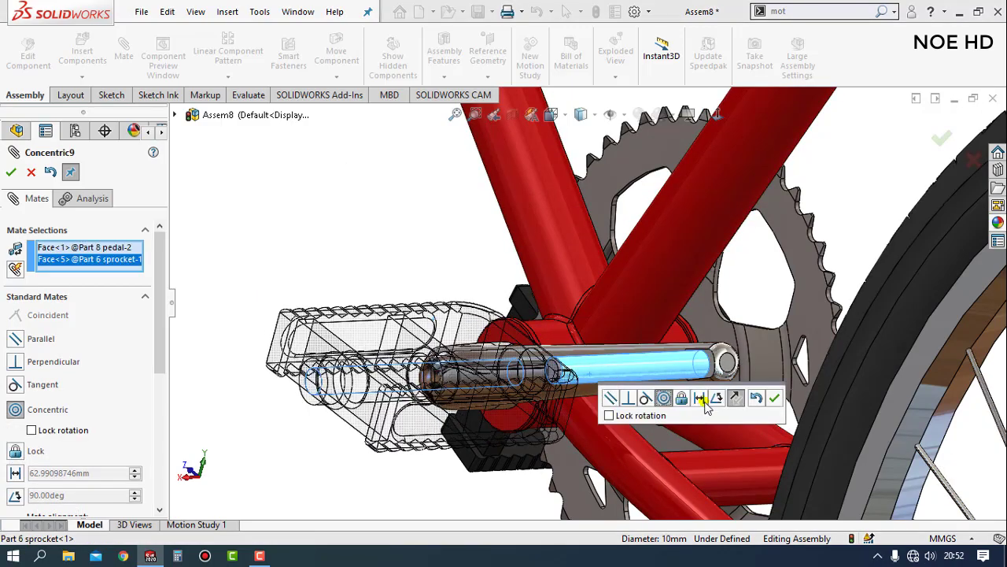
pyautogui.click(744, 399)
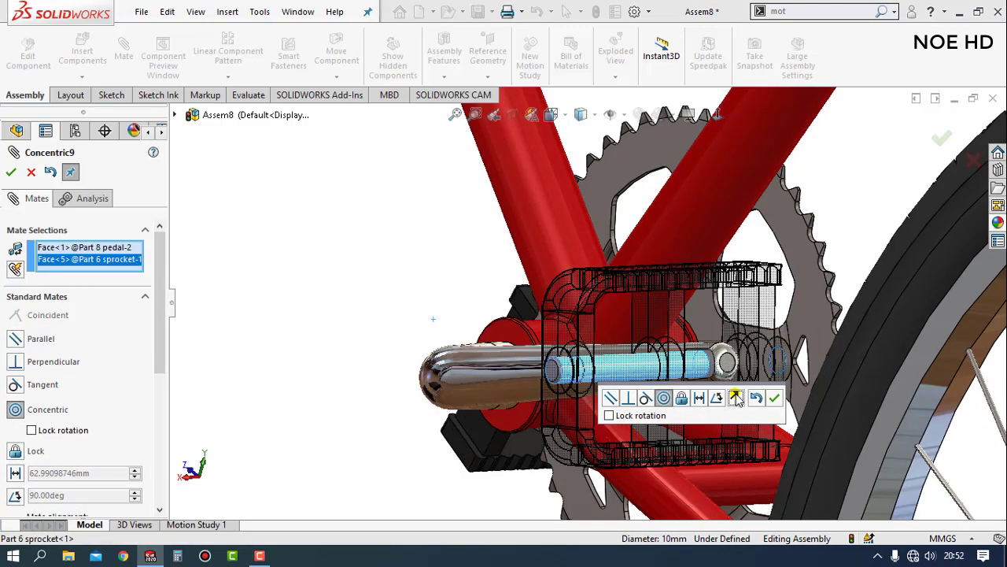
pyautogui.click(775, 399)
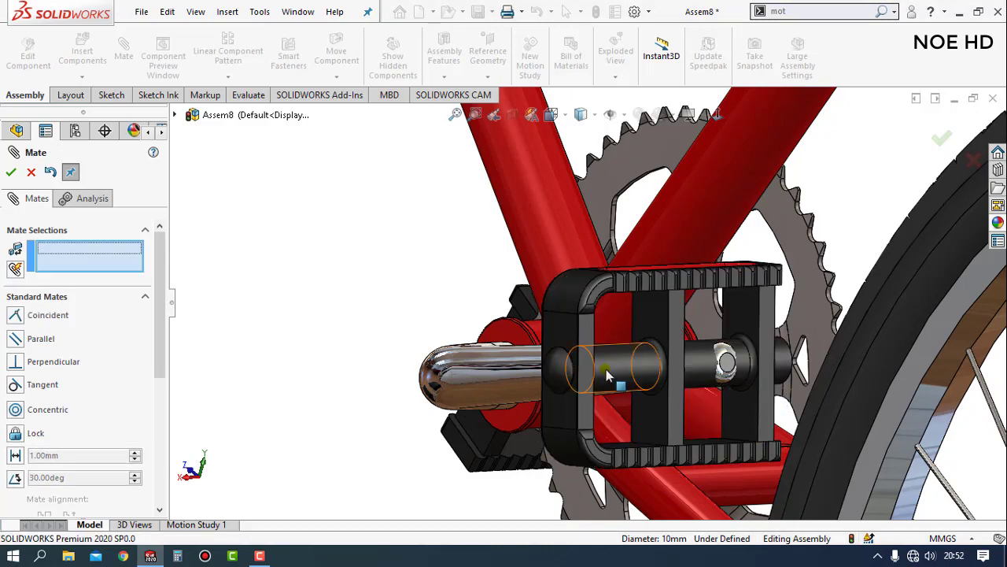
# Step: Make the spindle end face and the second pedal's end face coincident, then finish mating
pyautogui.moveTo(543, 376); pyautogui.dragTo(337, 344, button='middle')
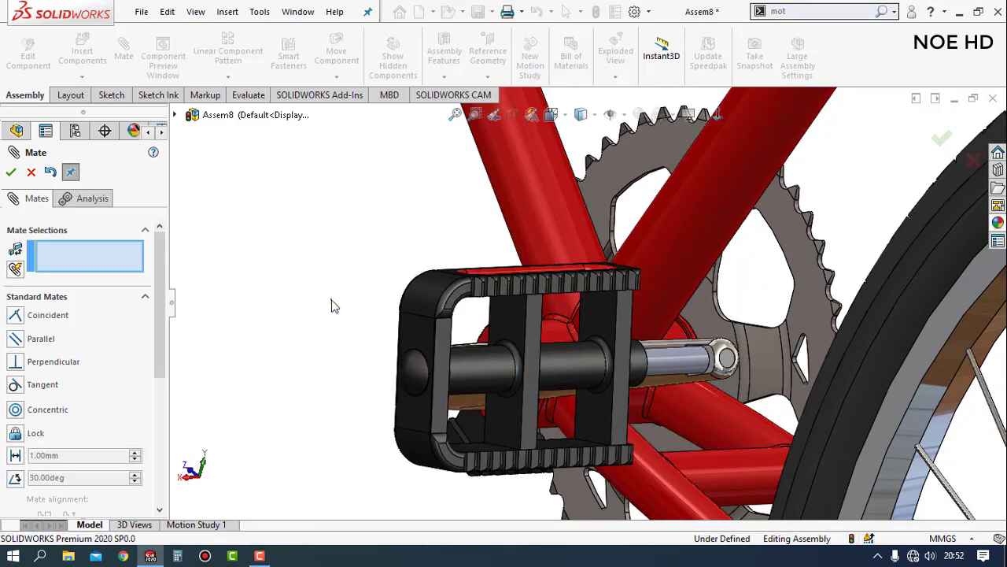
pyautogui.moveTo(330, 304); pyautogui.dragTo(702, 382, button='middle')
pyautogui.scroll(-2, 703, 382)
pyautogui.scroll(-2, 697, 338)
pyautogui.scroll(-2, 685, 299)
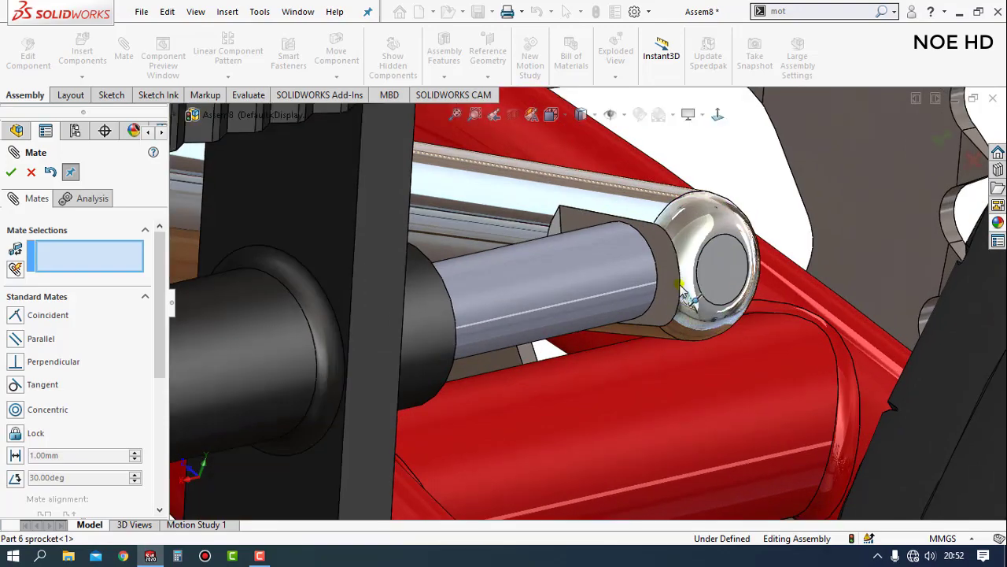
pyautogui.click(673, 284)
pyautogui.moveTo(675, 288)
pyautogui.mouseDown(button='middle')
pyautogui.moveTo(565, 377)
pyautogui.moveTo(400, 360)
pyautogui.mouseUp(button='middle')
pyautogui.scroll(3, 565, 377)
pyautogui.scroll(-2, 478, 325)
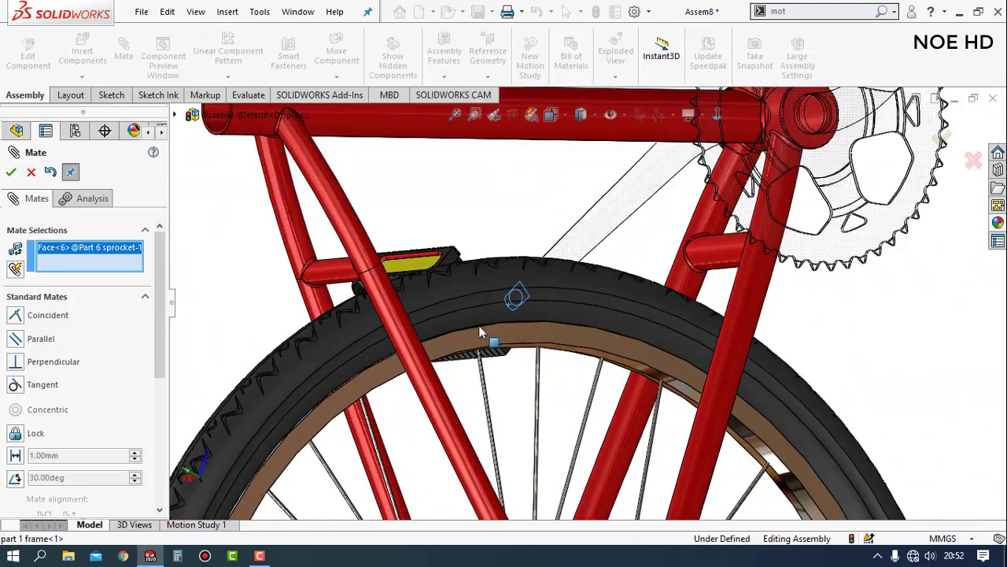
pyautogui.scroll(-2, 515, 285)
pyautogui.moveTo(515, 284)
pyautogui.mouseDown(button='middle')
pyautogui.moveTo(512, 306)
pyautogui.moveTo(521, 266)
pyautogui.mouseUp(button='middle')
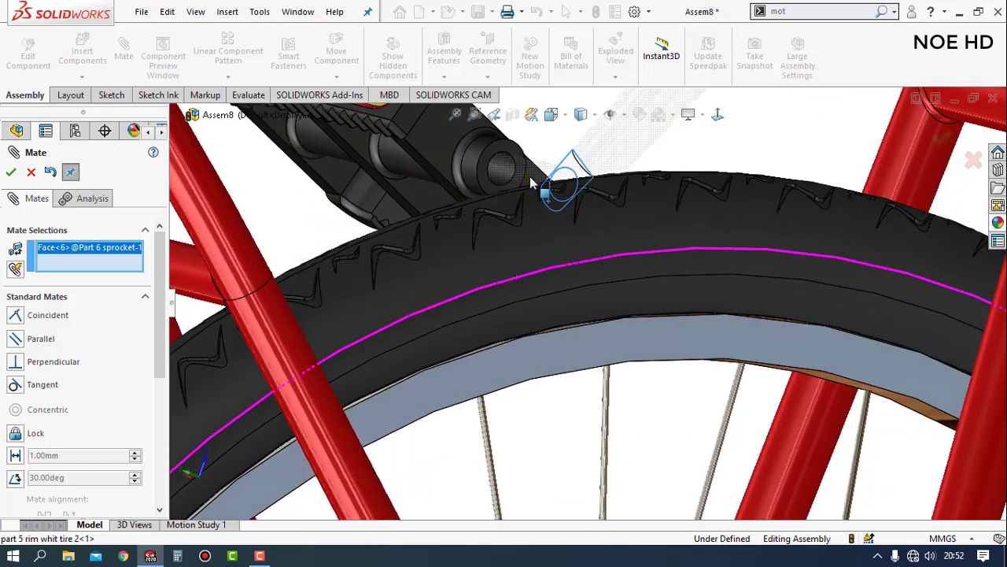
pyautogui.scroll(-1, 532, 183)
pyautogui.click(512, 151)
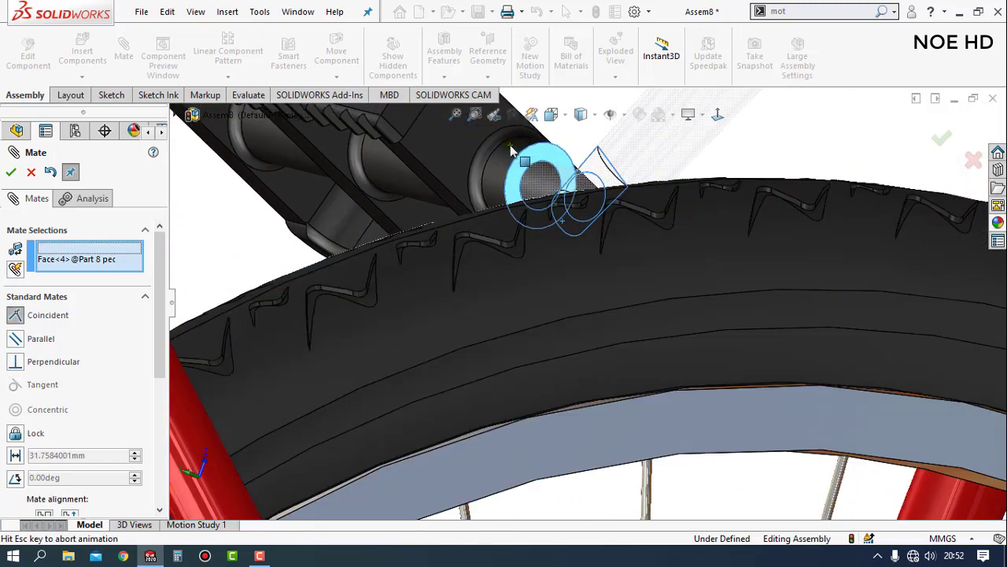
pyautogui.click(676, 113)
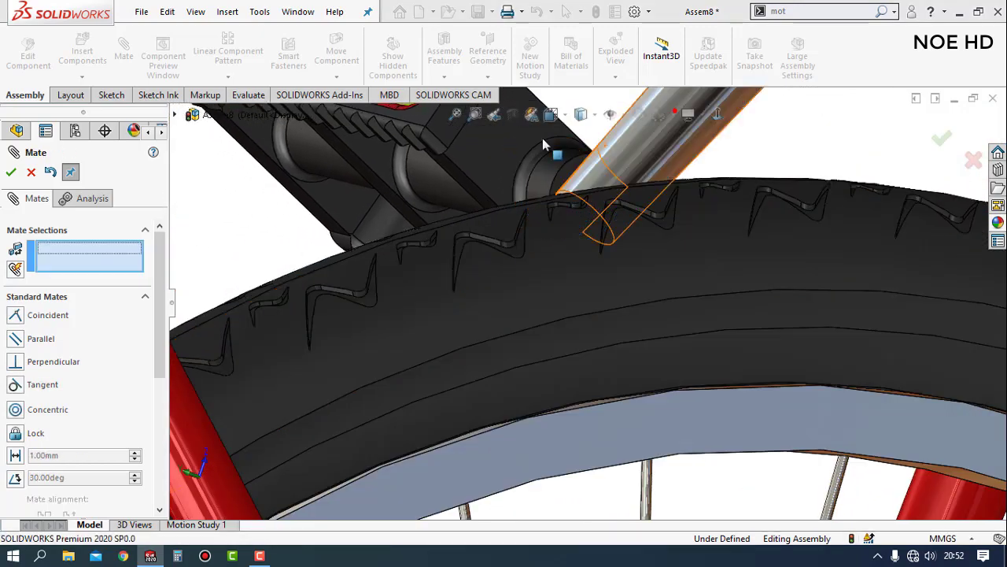
pyautogui.click(31, 172)
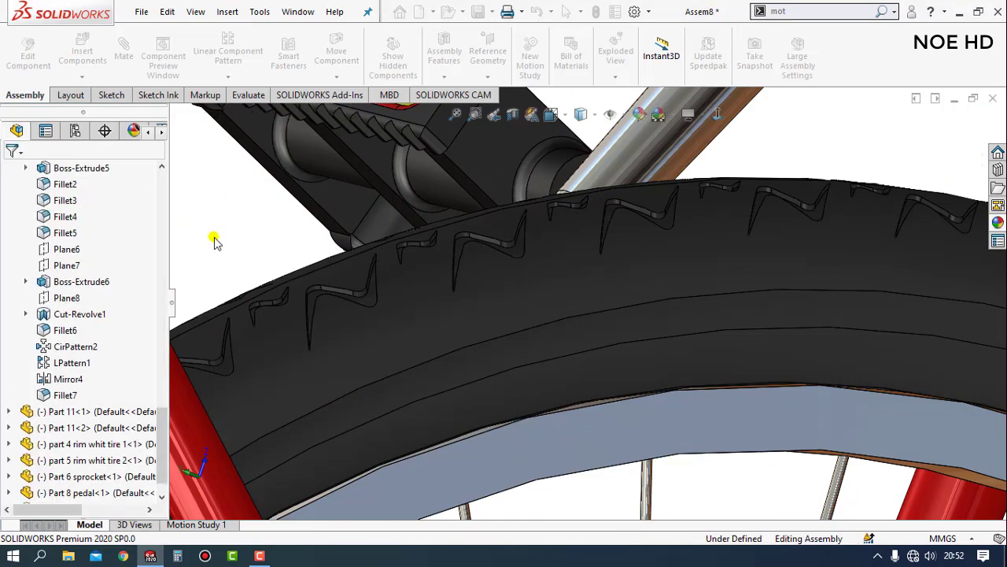
# Step: From the right-side view, load the Part 7 sadle file through Insert Components
pyautogui.hotkey('ctrl', '4')
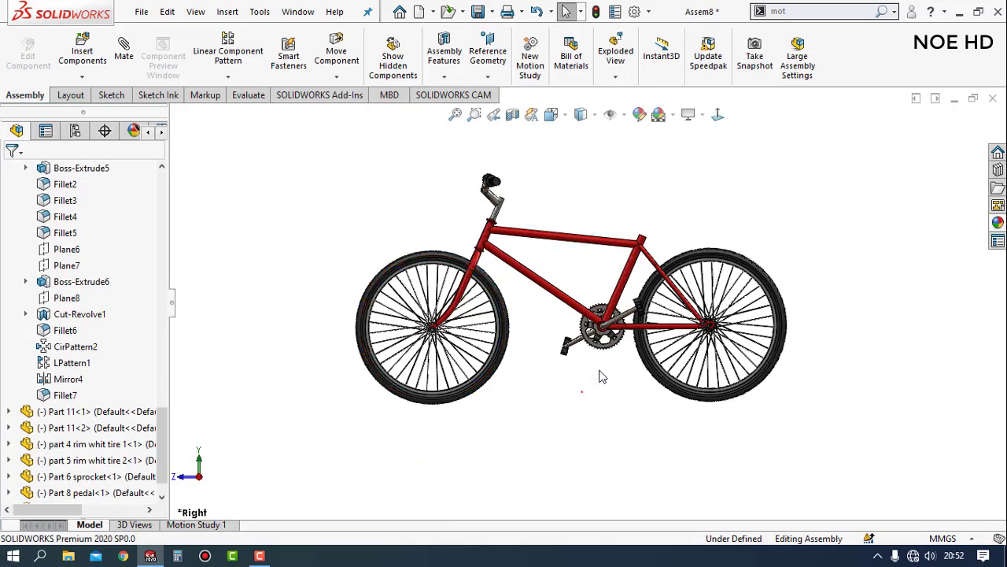
pyautogui.scroll(-2, 611, 319)
pyautogui.scroll(-3, 611, 316)
pyautogui.scroll(3, 612, 316)
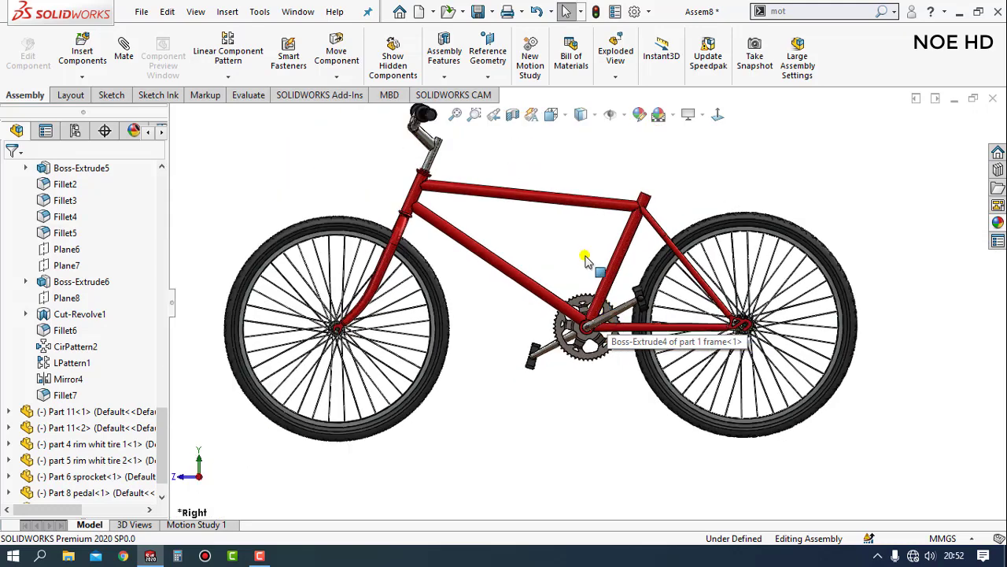
pyautogui.scroll(2, 590, 259)
pyautogui.scroll(-1, 590, 191)
pyautogui.click(83, 47)
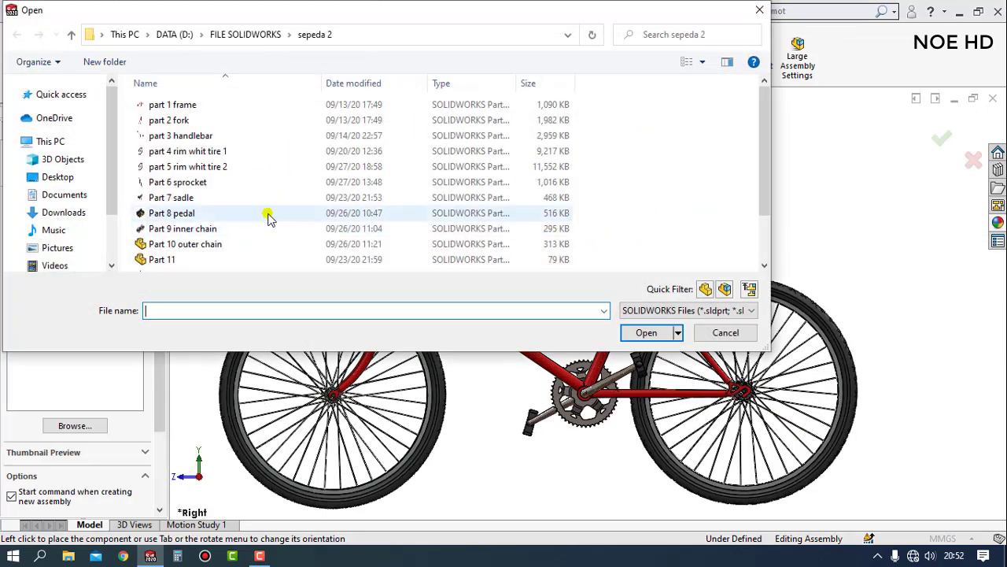
pyautogui.click(189, 197)
pyautogui.click(641, 333)
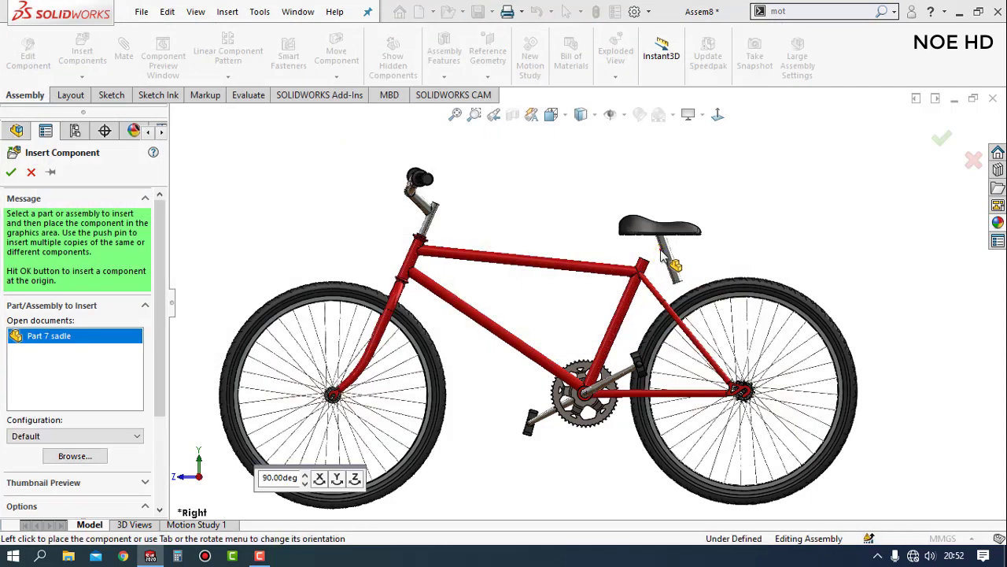
# Step: Place the saddle and mate its post concentric with the seat tube's inside face
pyautogui.click(658, 264)
pyautogui.scroll(-1, 630, 268)
pyautogui.scroll(-2, 634, 269)
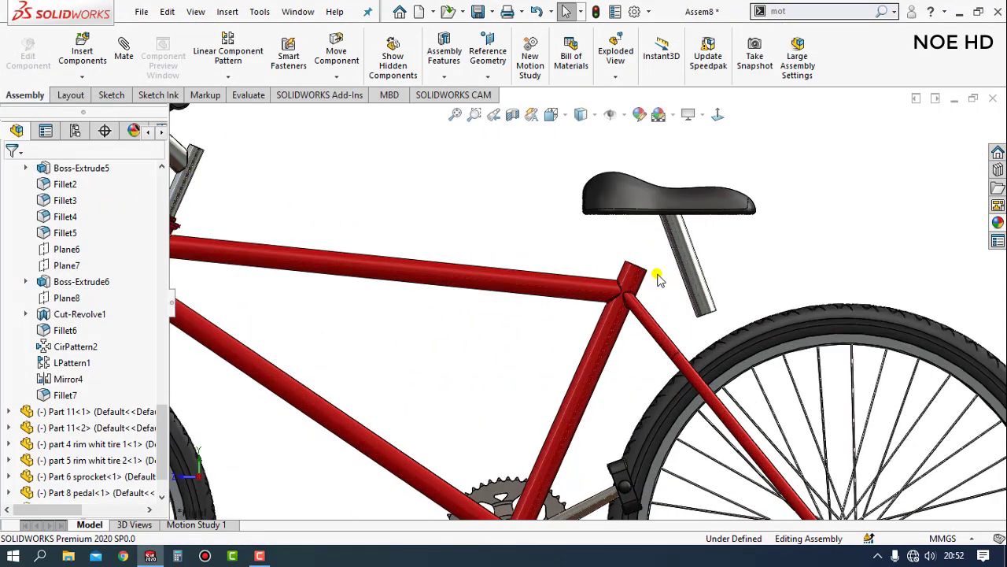
pyautogui.scroll(-2, 650, 270)
pyautogui.scroll(-2, 598, 252)
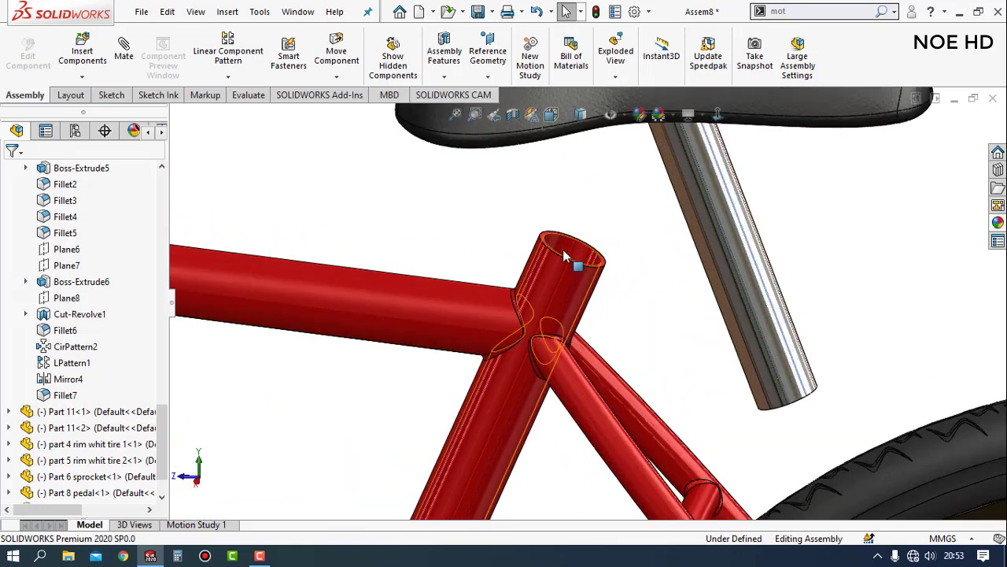
pyautogui.click(562, 249)
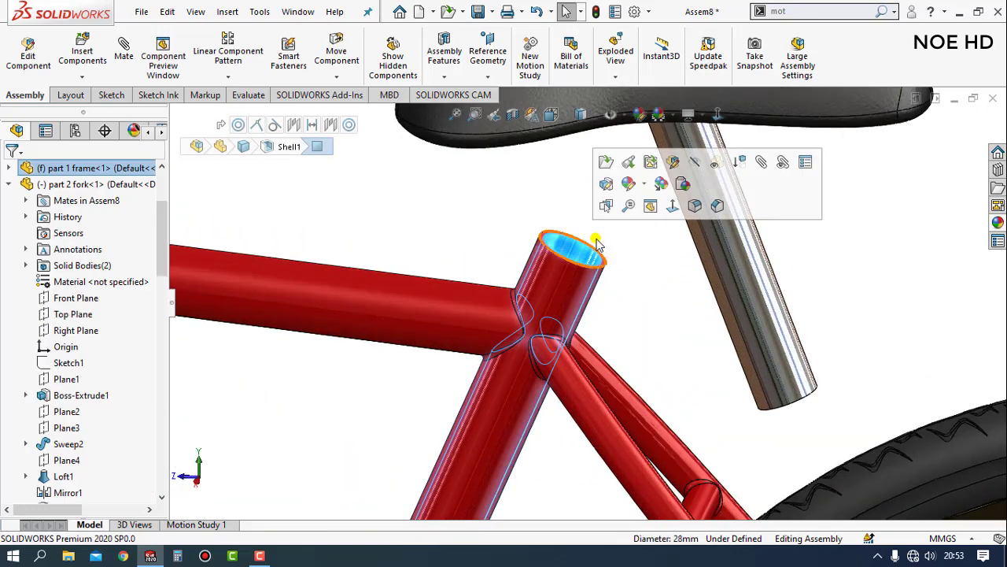
pyautogui.keyDown('ctrl'); pyautogui.click(732, 244); pyautogui.keyUp('ctrl')
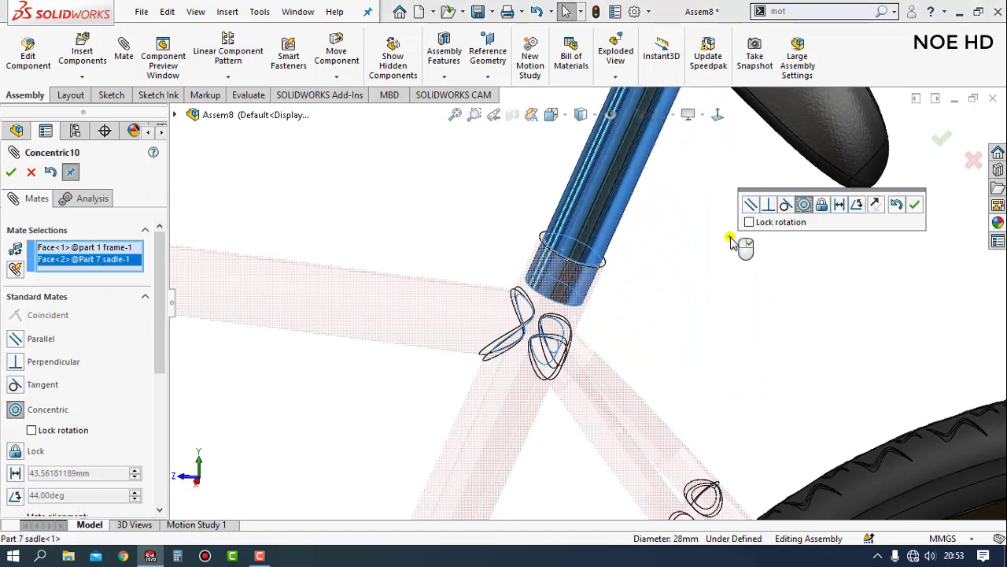
pyautogui.click(914, 205)
# Step: Add a 75 mm distance mate between the seat tube's top face and the saddle's underside
pyautogui.scroll(-2, 607, 260)
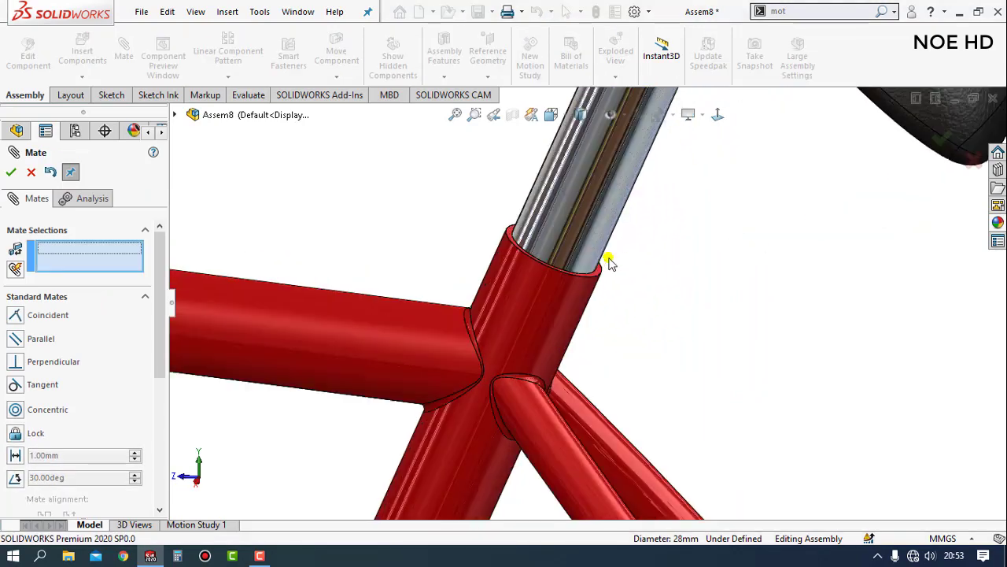
pyautogui.scroll(-2, 596, 285)
pyautogui.click(592, 293)
pyautogui.scroll(2, 658, 228)
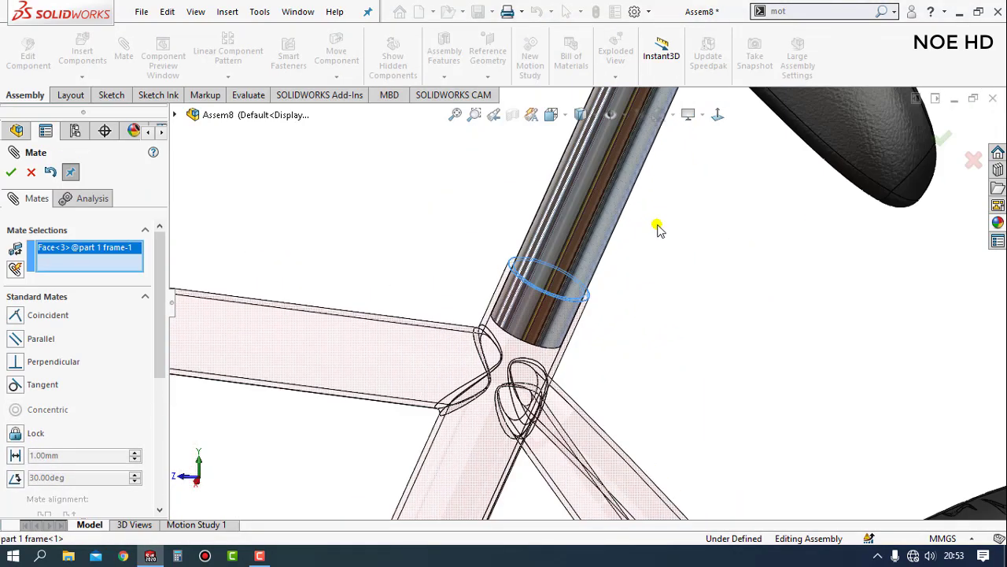
pyautogui.scroll(2, 629, 252)
pyautogui.scroll(-3, 622, 270)
pyautogui.moveTo(622, 269); pyautogui.dragTo(587, 237, button='middle')
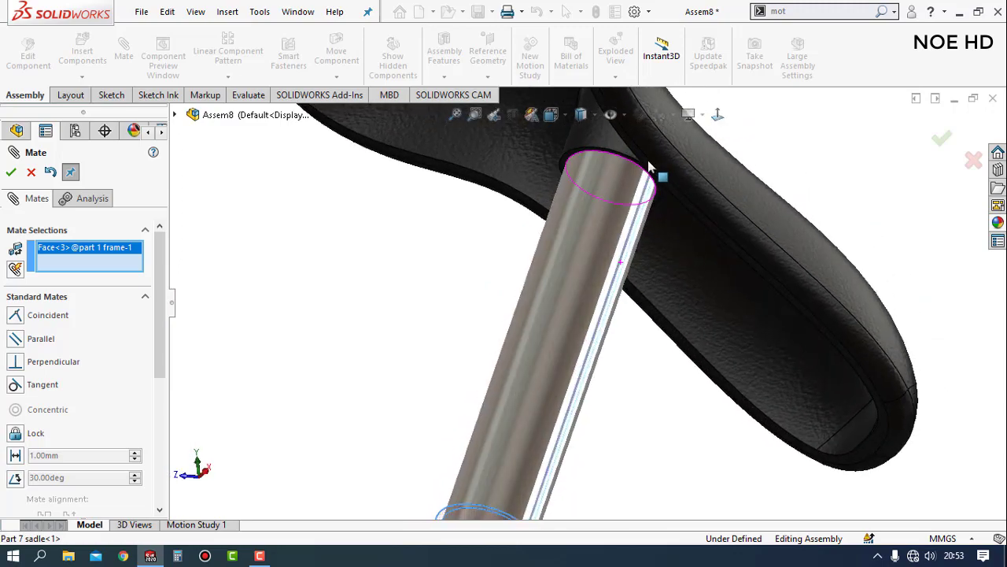
pyautogui.scroll(-3, 587, 238)
pyautogui.scroll(-3, 530, 260)
pyautogui.click(540, 248)
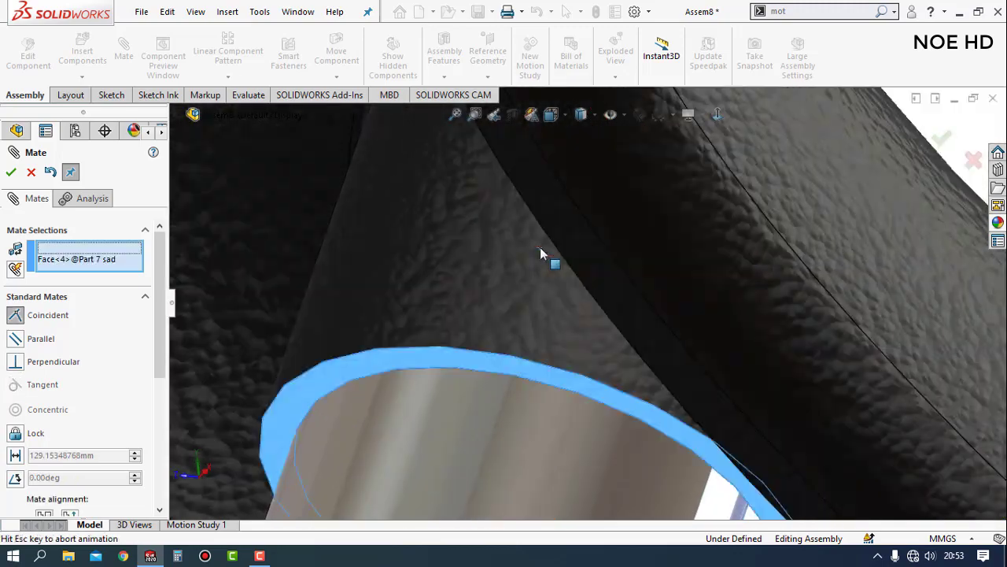
pyautogui.click(787, 207)
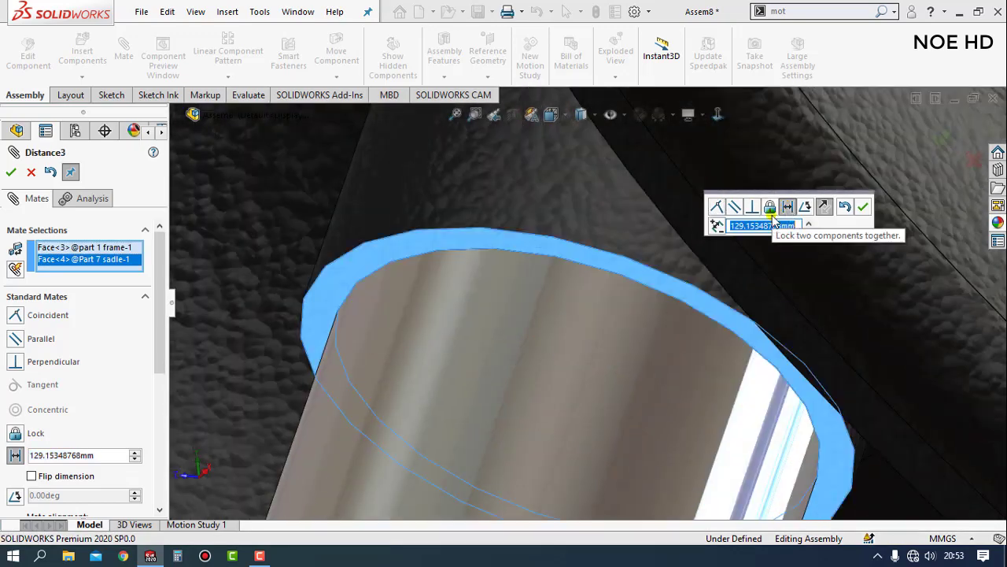
pyautogui.write('75')
pyautogui.press('Return')
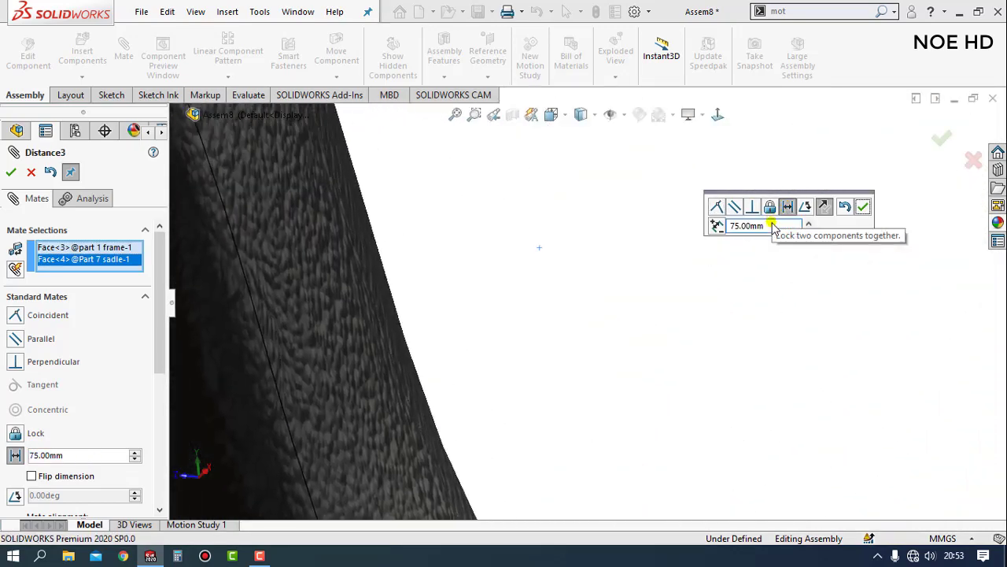
pyautogui.click(862, 207)
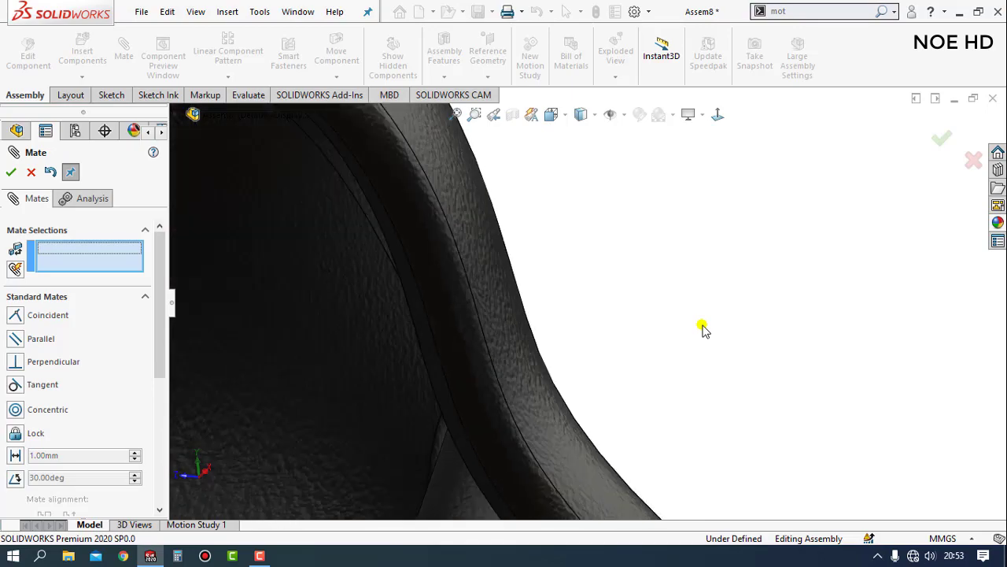
# Step: Drag the saddle level on its post and return to the right-side view of the bike
pyautogui.press('Escape')
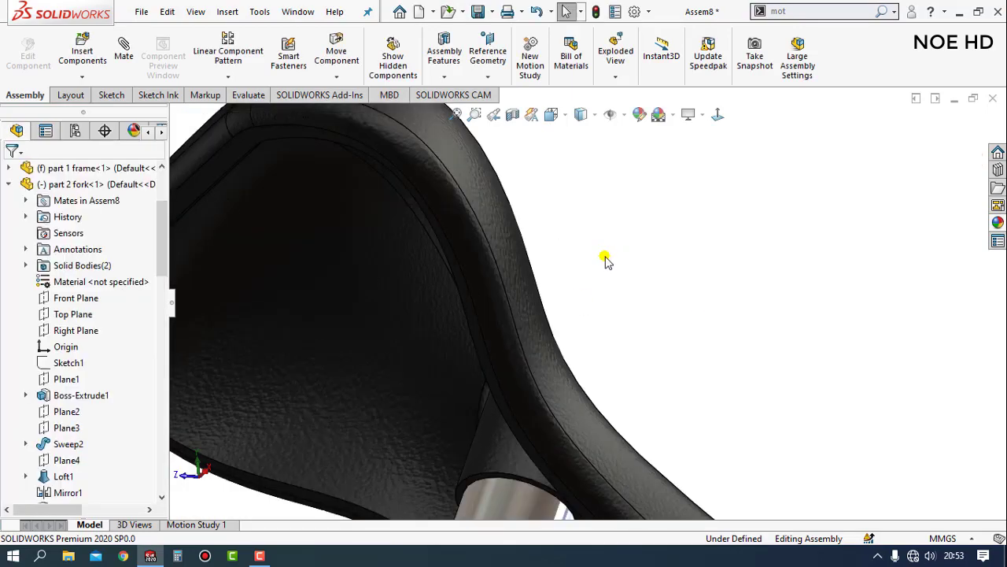
pyautogui.hotkey('ctrl', '4')
pyautogui.scroll(-3, 673, 240)
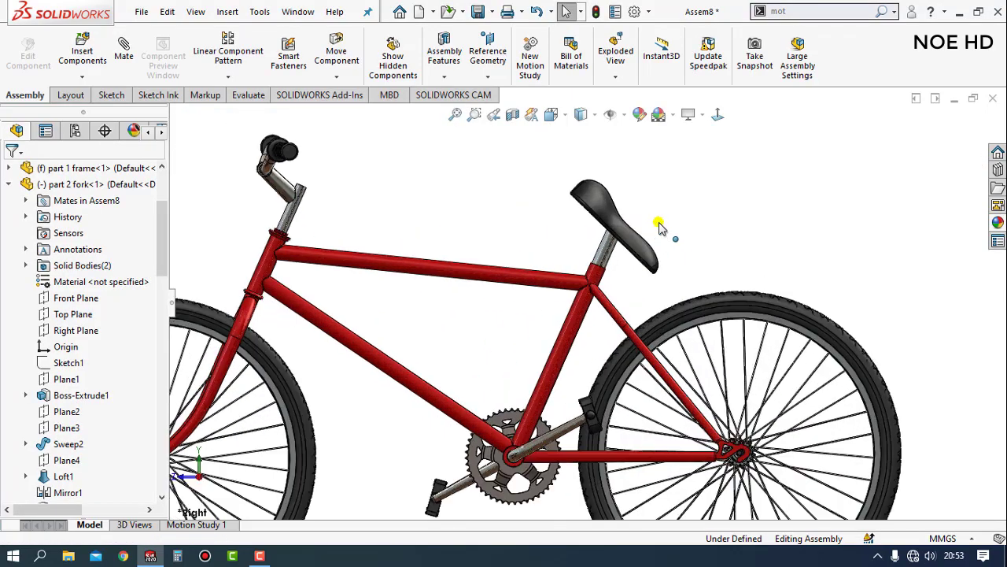
pyautogui.scroll(-1, 663, 225)
pyautogui.scroll(1, 663, 225)
pyautogui.scroll(1, 664, 225)
pyautogui.scroll(-1, 428, 326)
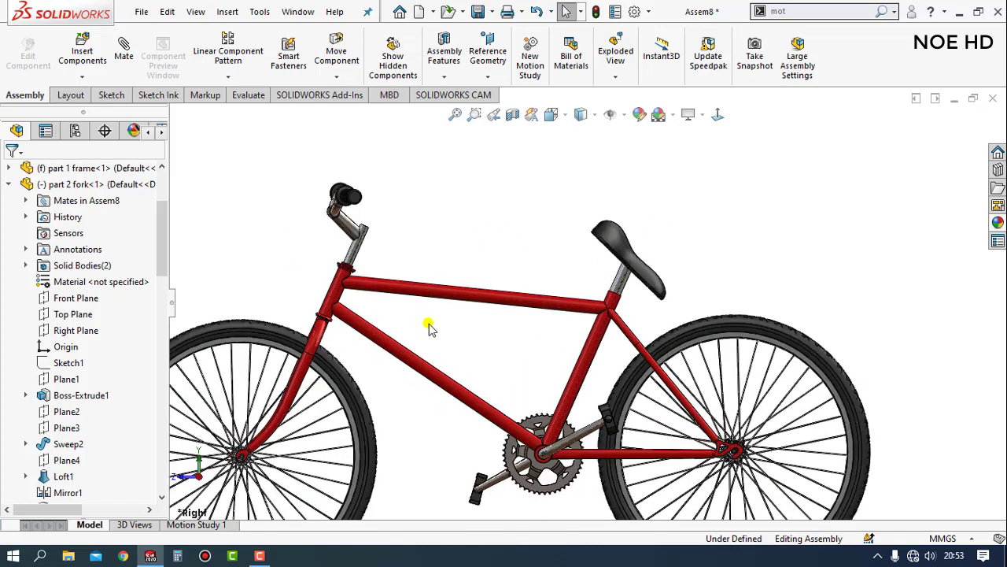
pyautogui.scroll(-1, 441, 316)
pyautogui.moveTo(720, 279); pyautogui.dragTo(572, 205)
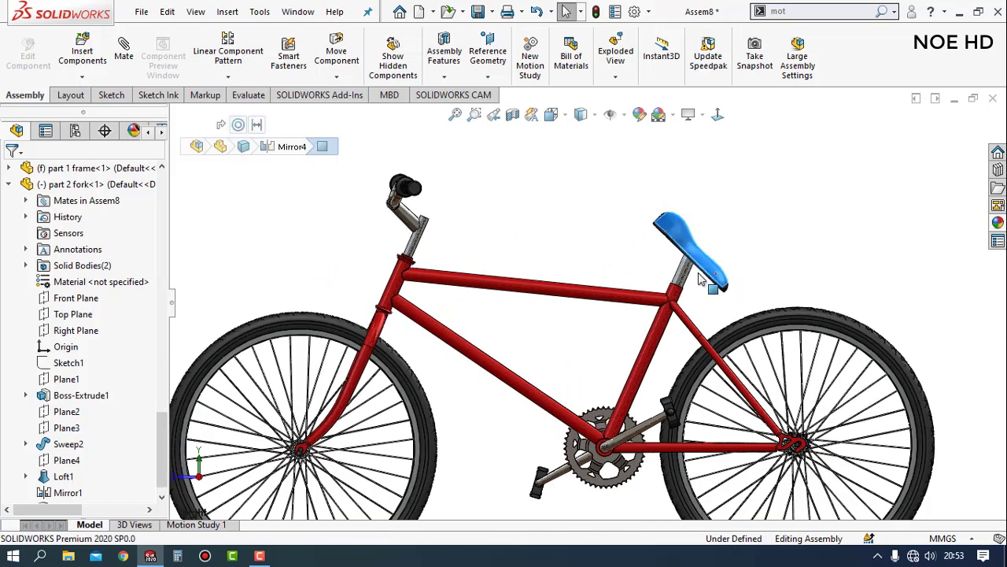
pyautogui.press('Escape')
pyautogui.hotkey('ctrl', '4')
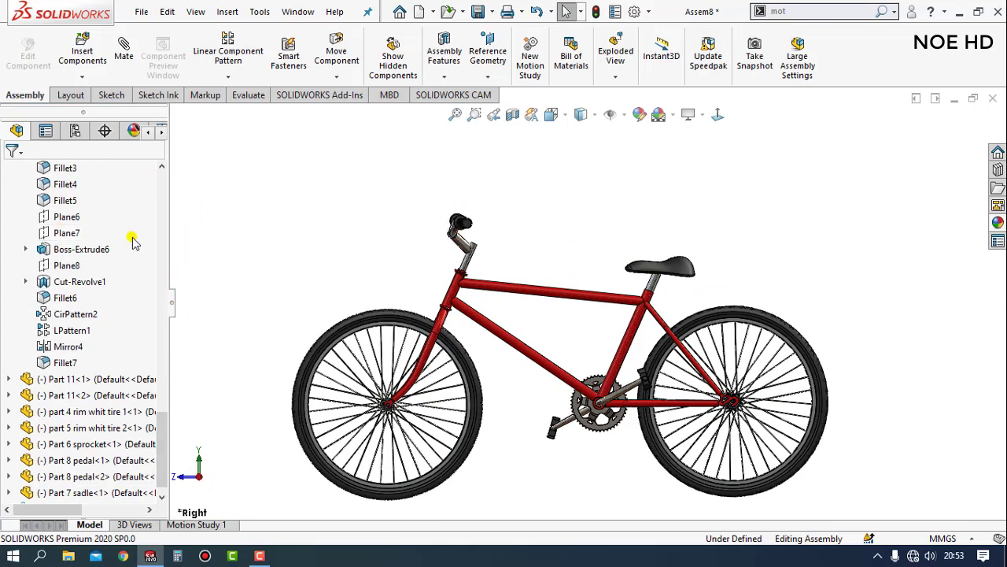
# Step: Collapse the part 3 handlebar and part 2 fork nodes, then select part 1 frame's Right Plane
pyautogui.scroll(5, 133, 240)
pyautogui.scroll(3, 134, 240)
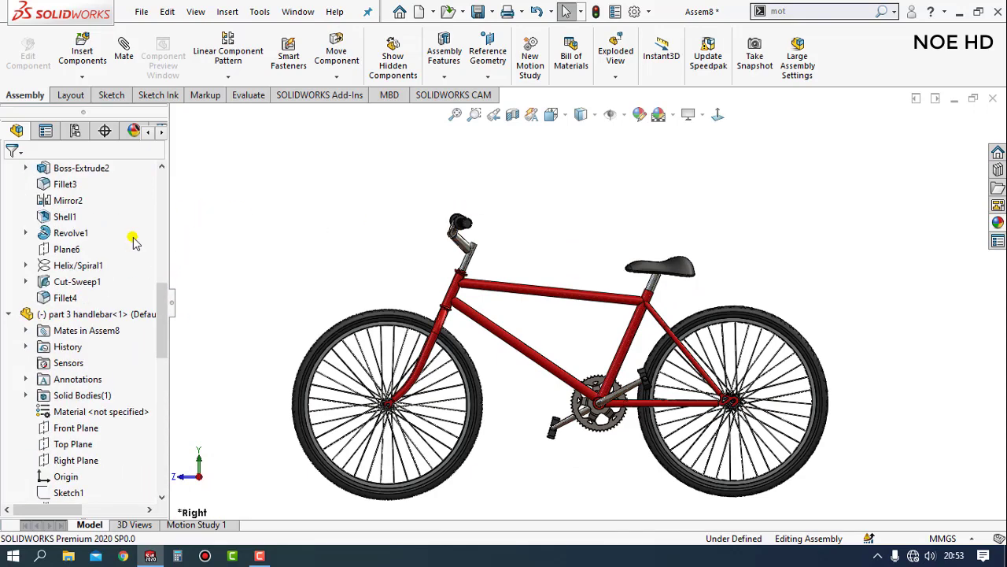
pyautogui.click(8, 314)
pyautogui.scroll(5, 147, 264)
pyautogui.scroll(2, 150, 256)
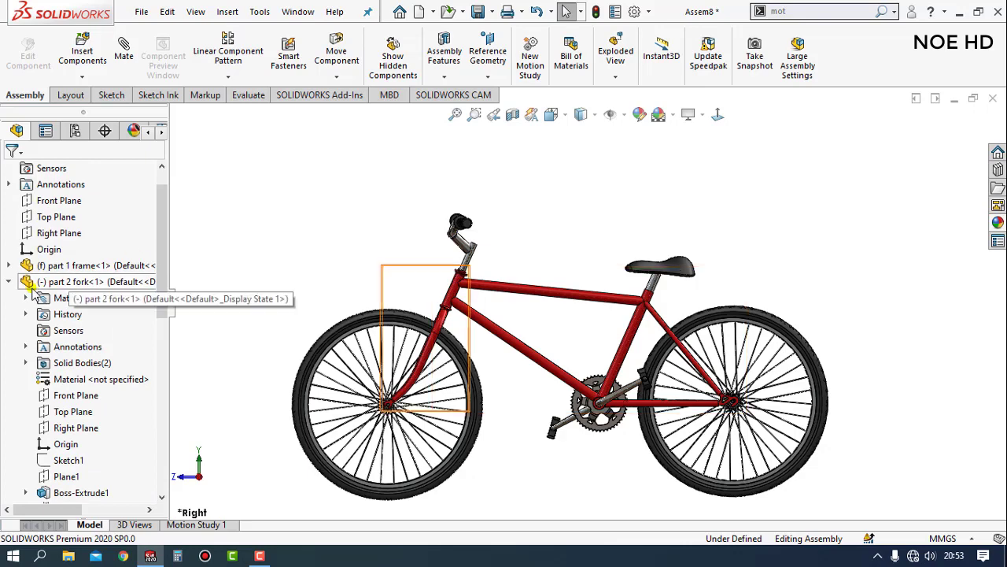
pyautogui.click(8, 281)
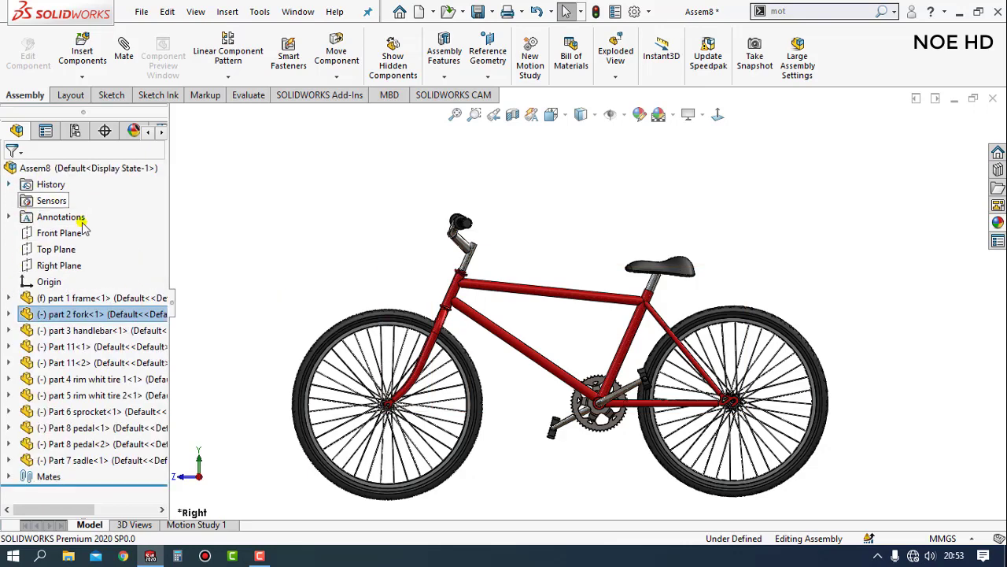
pyautogui.scroll(2, 248, 248)
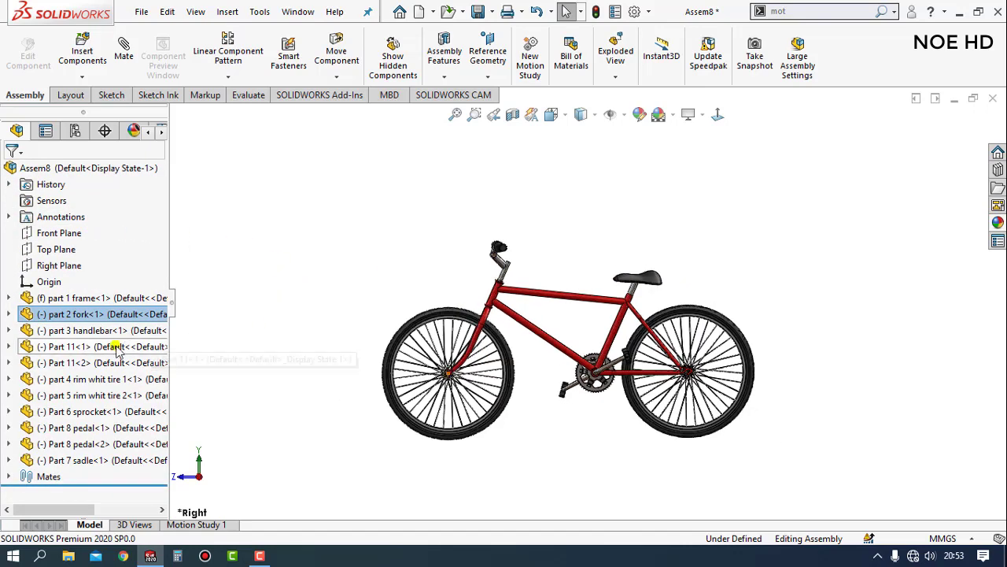
pyautogui.click(8, 298)
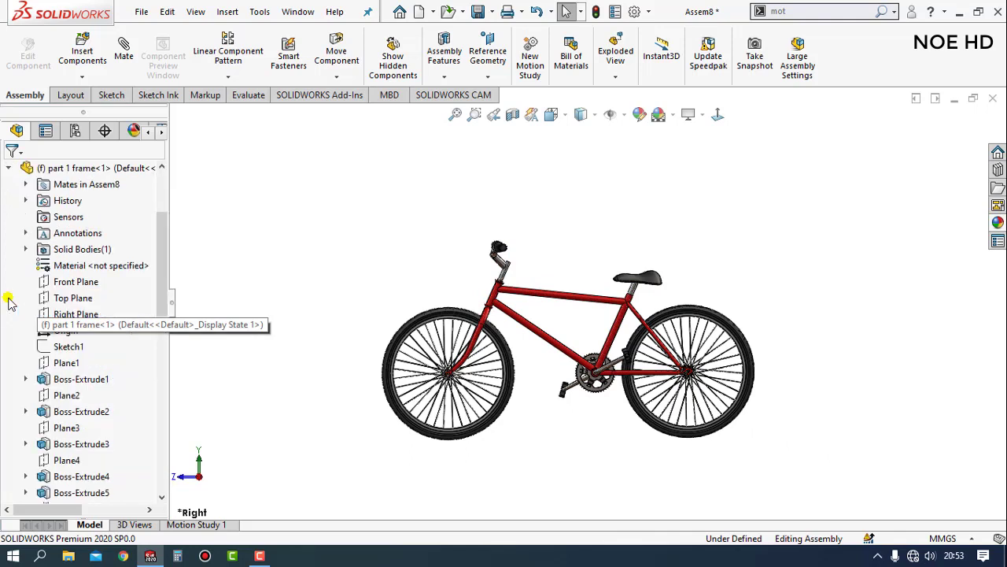
pyautogui.click(68, 316)
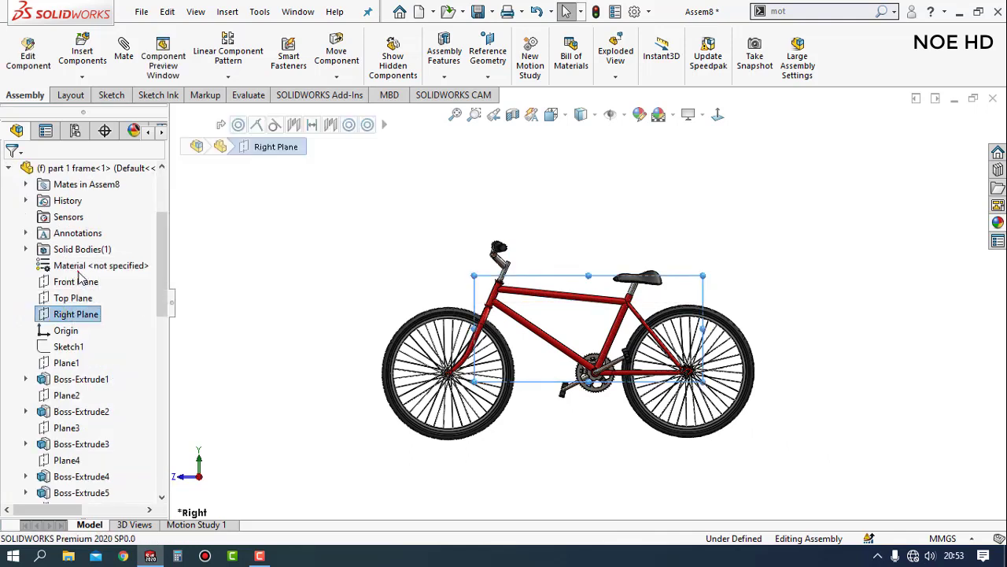
# Step: Mate Part 7 sadle's Right Plane coincident with the frame's Right Plane
pyautogui.press('m')
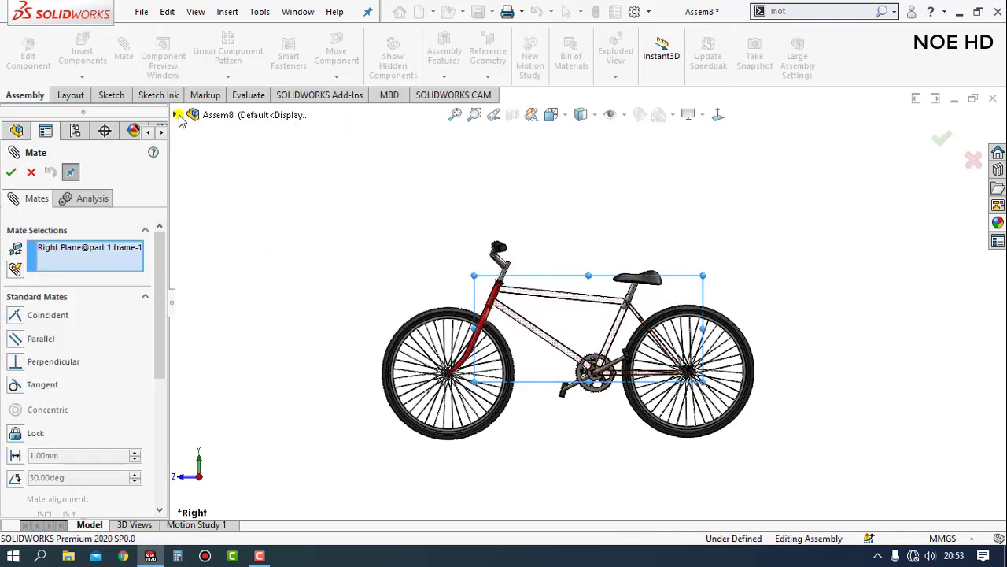
pyautogui.click(177, 116)
pyautogui.click(177, 116)
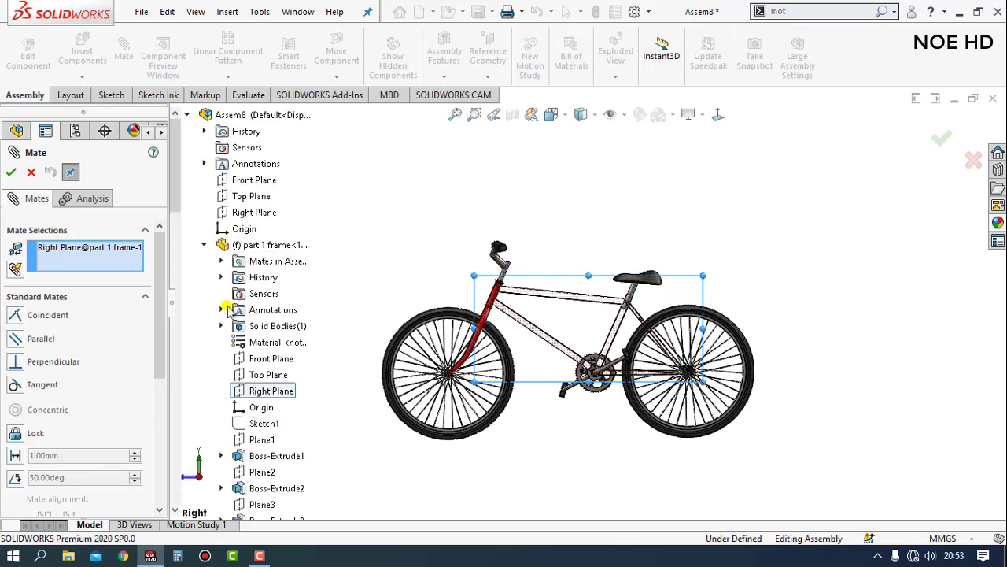
pyautogui.click(204, 244)
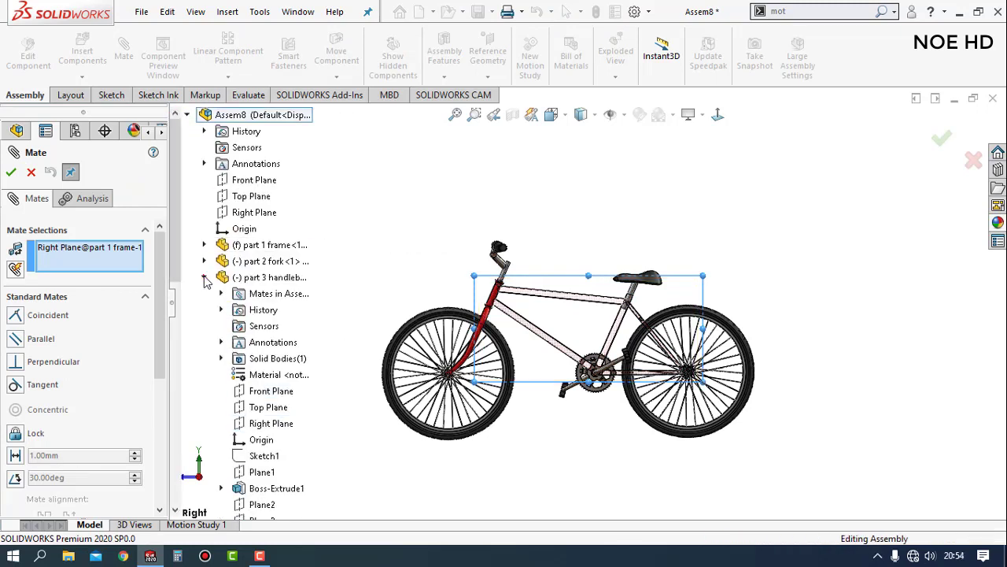
pyautogui.click(204, 278)
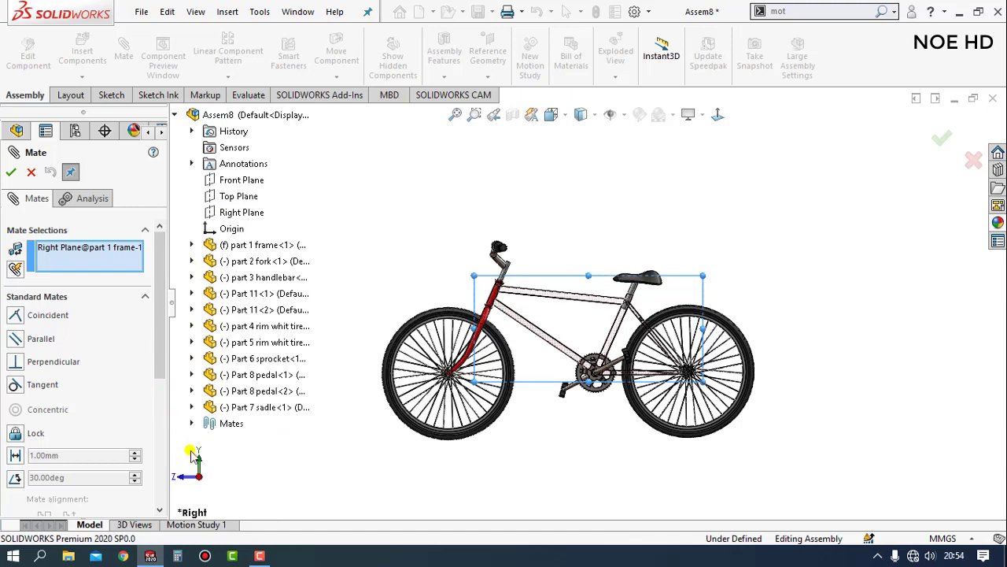
pyautogui.click(191, 407)
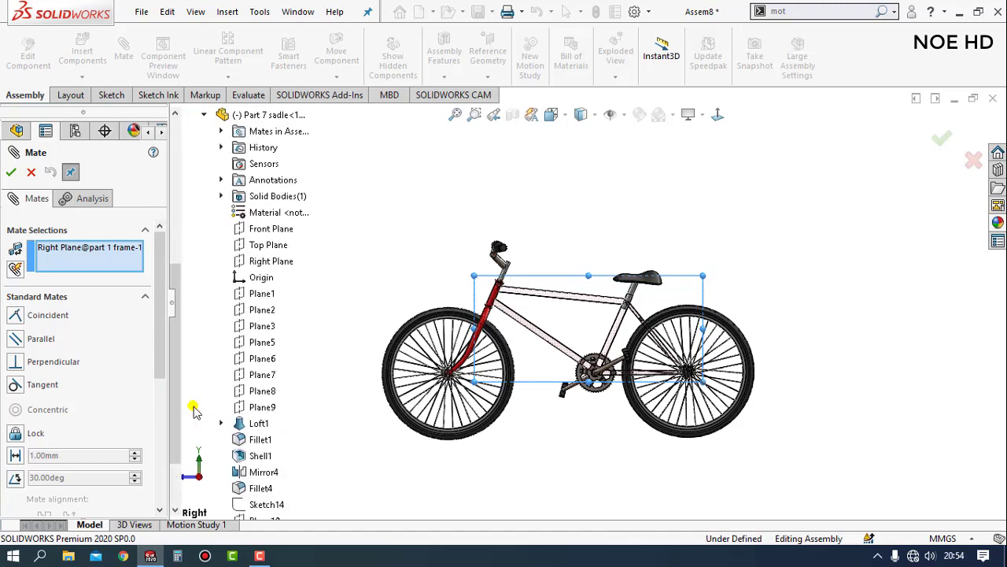
pyautogui.click(265, 266)
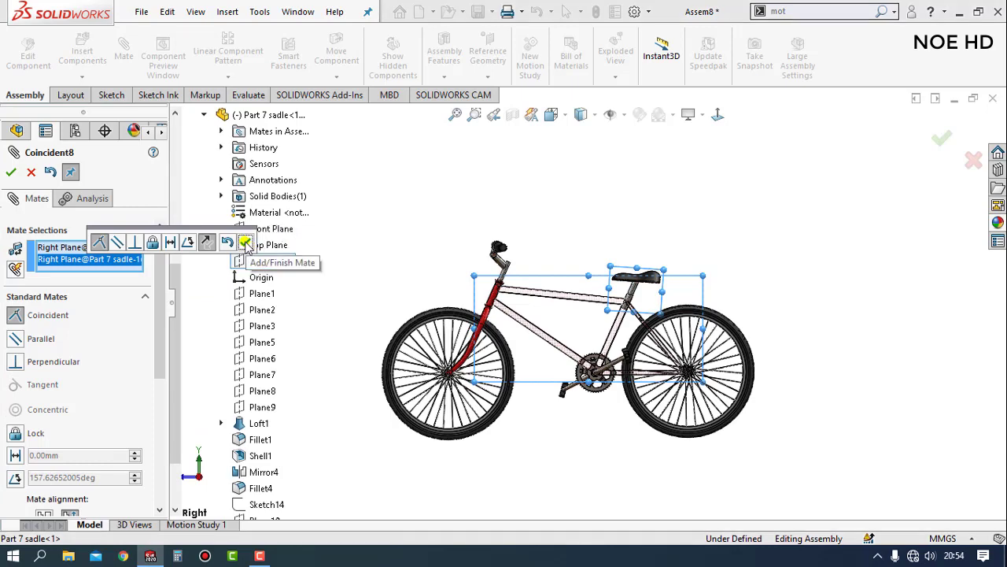
pyautogui.click(245, 243)
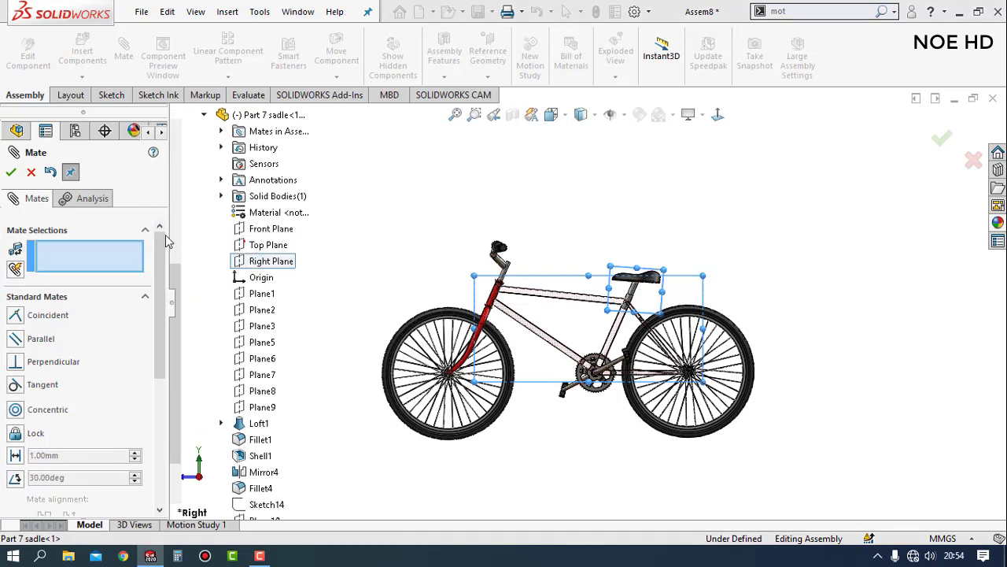
pyautogui.click(11, 173)
# Step: Orbit the bicycle to check the saddle alignment, then return to the Right view
pyautogui.scroll(-3, 591, 329)
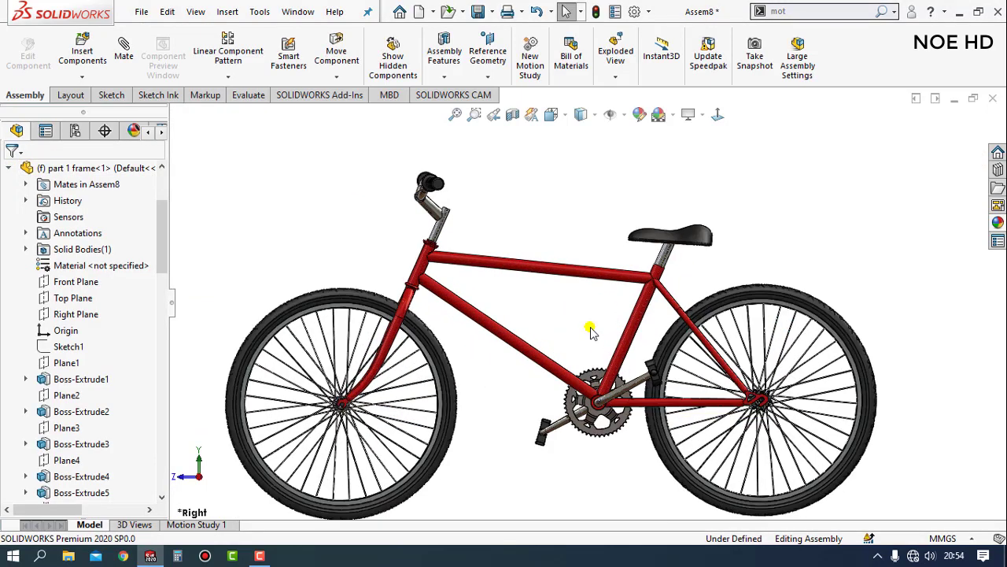
pyautogui.moveTo(602, 271); pyautogui.dragTo(575, 333, button='middle')
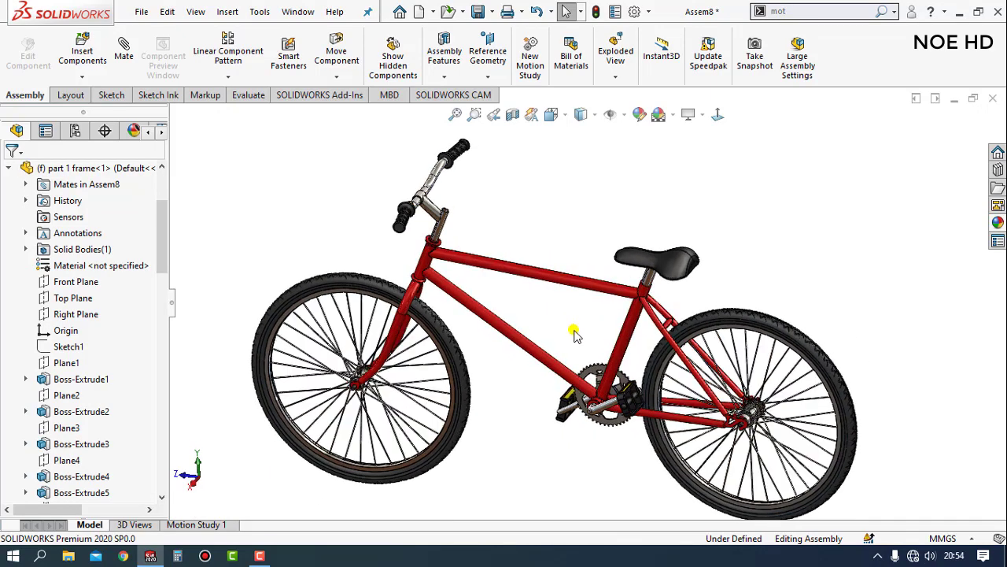
pyautogui.scroll(-2, 574, 329)
pyautogui.scroll(3, 575, 334)
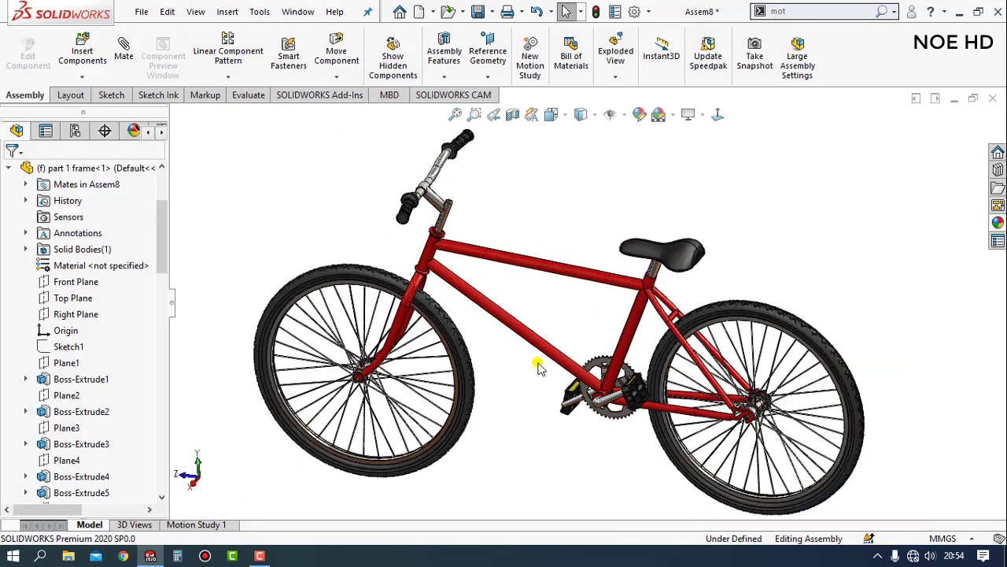
pyautogui.hotkey('ctrl', '4')
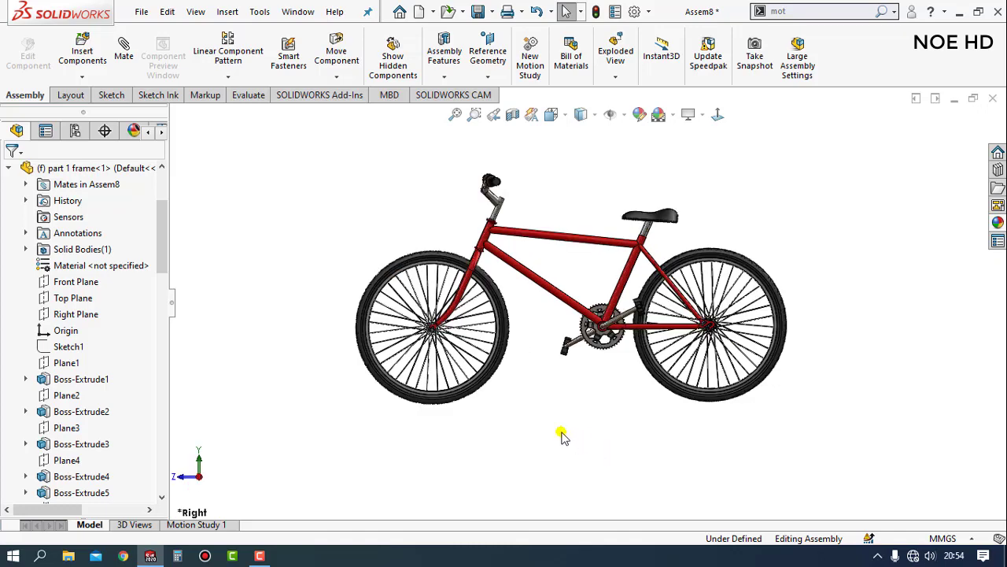
# Step: Insert Part 15 (the cap) and place it beside the handlebar stem
pyautogui.click(85, 49)
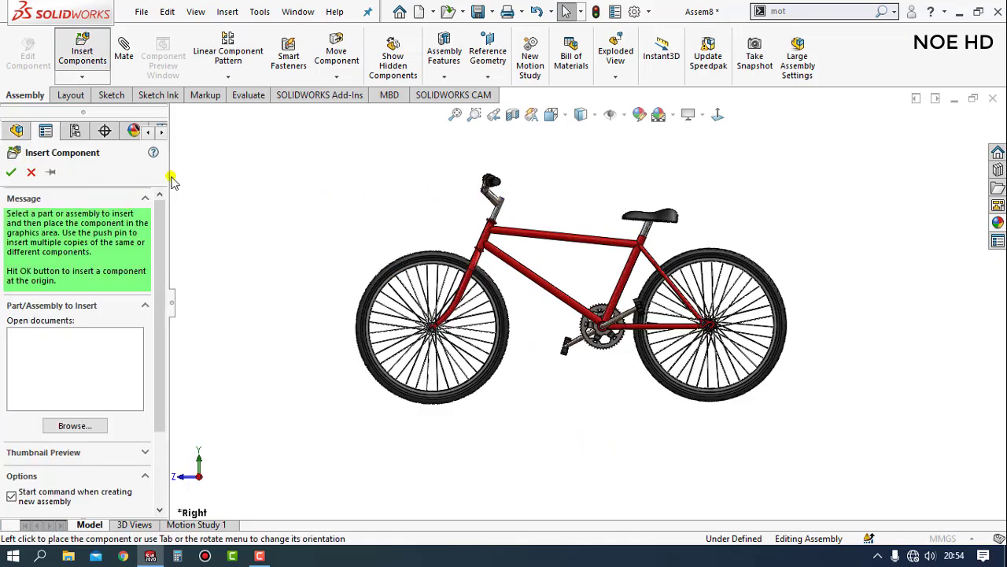
pyautogui.scroll(-1, 278, 232)
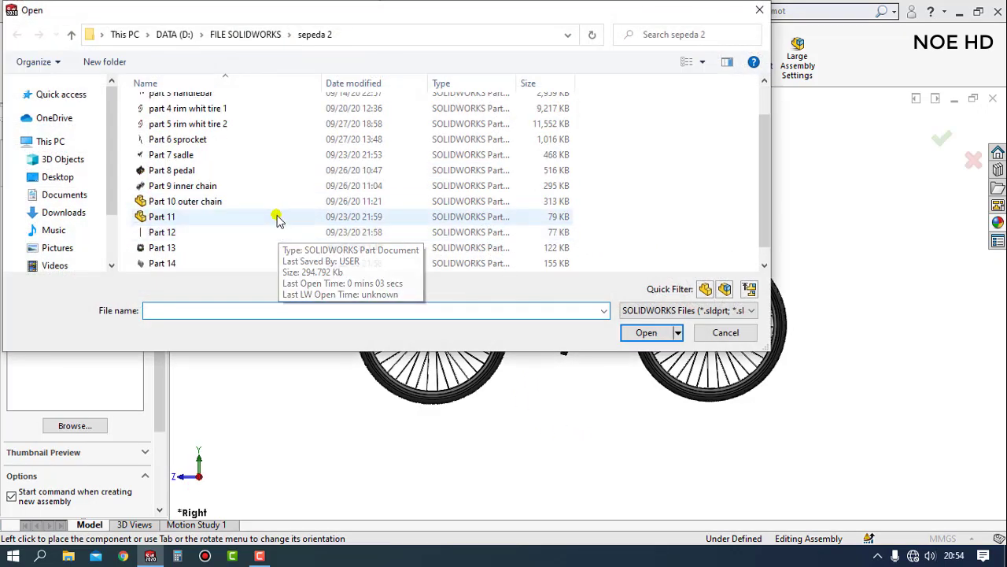
pyautogui.scroll(-1, 274, 202)
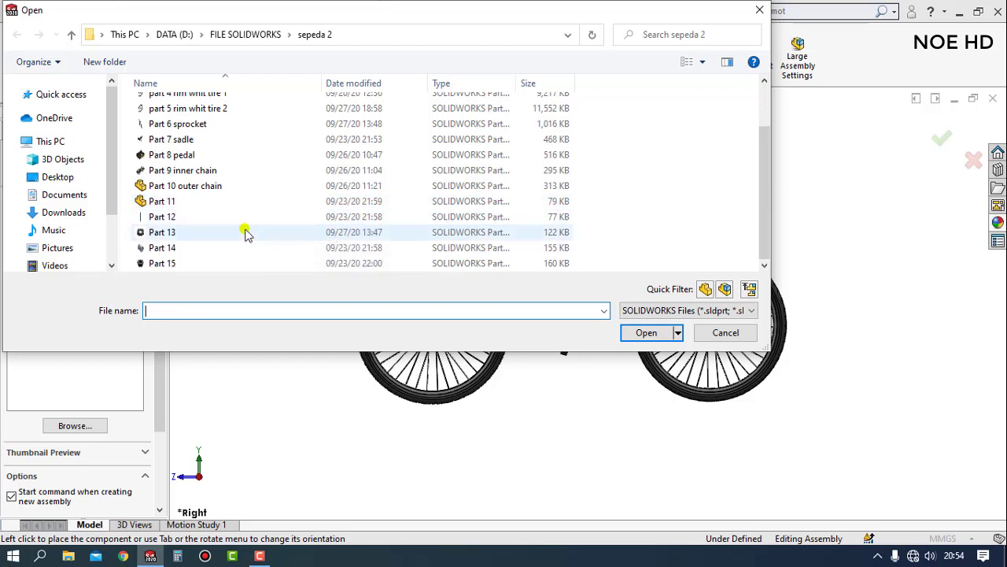
pyautogui.click(162, 263)
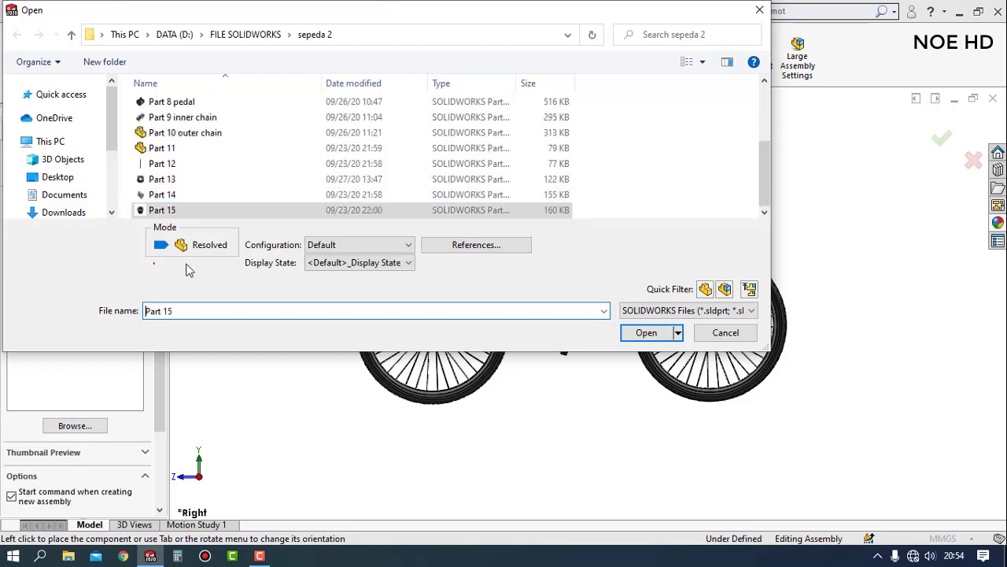
pyautogui.click(654, 334)
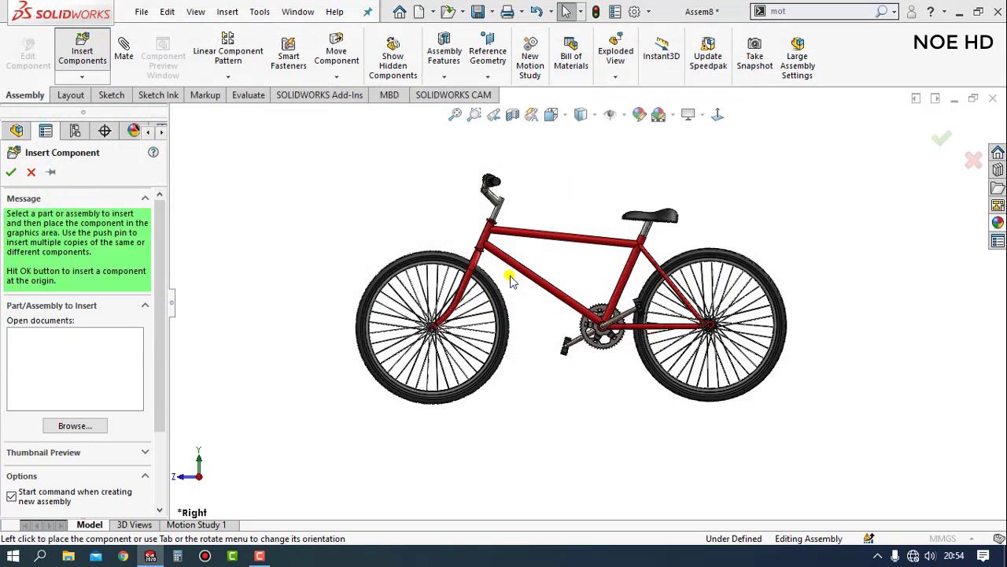
pyautogui.click(512, 198)
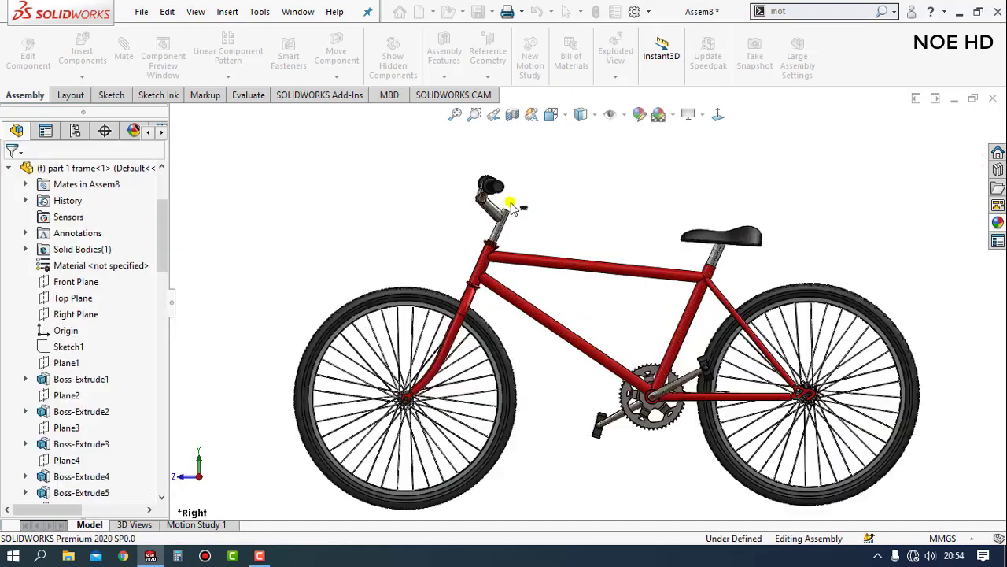
# Step: Mate the cap concentric with the stem tube's inner face
pyautogui.scroll(-2, 519, 214)
pyautogui.scroll(-3, 533, 227)
pyautogui.scroll(-3, 529, 236)
pyautogui.scroll(-2, 516, 272)
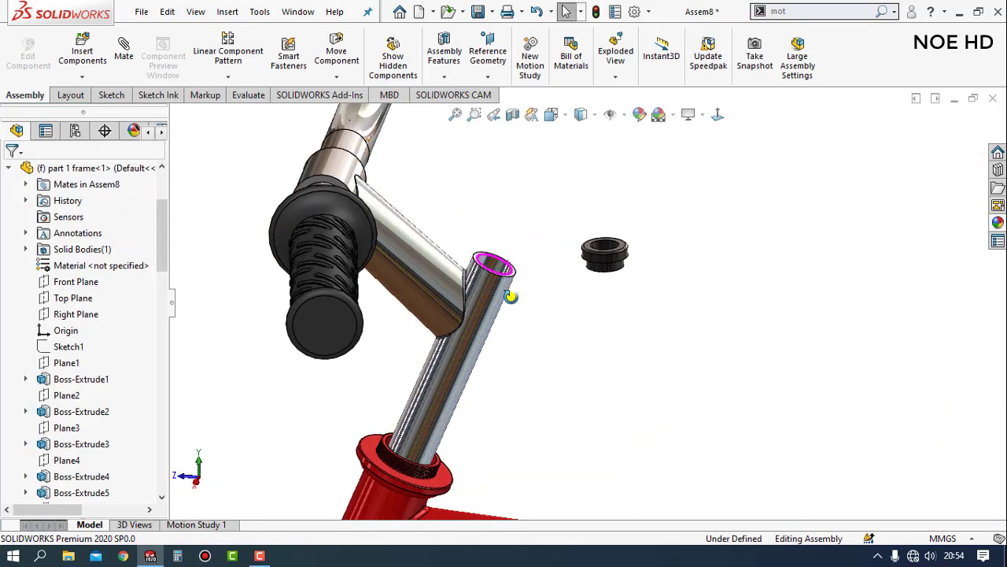
pyautogui.scroll(-2, 510, 296)
pyautogui.click(540, 271)
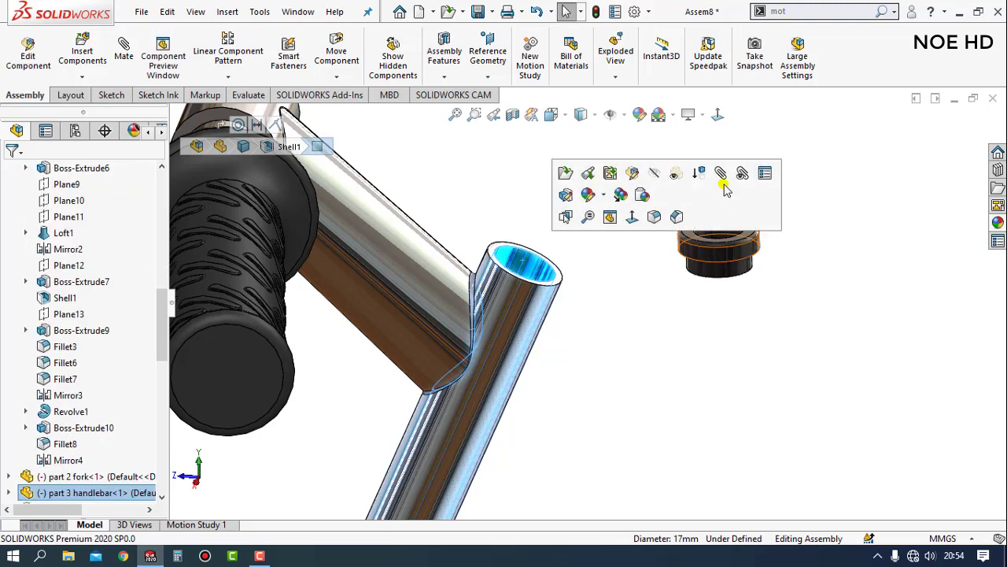
pyautogui.press('m')
pyautogui.click(732, 272)
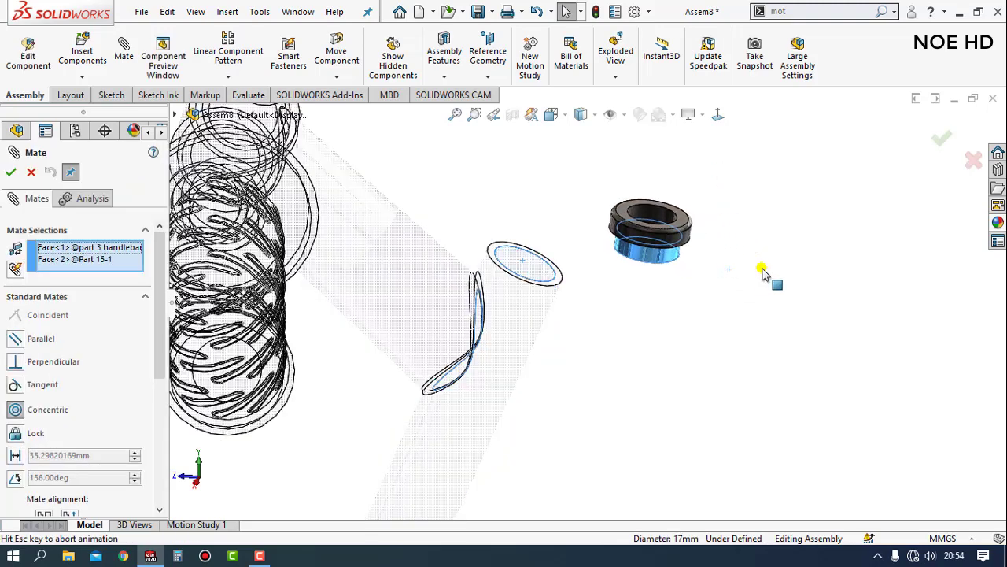
pyautogui.click(969, 226)
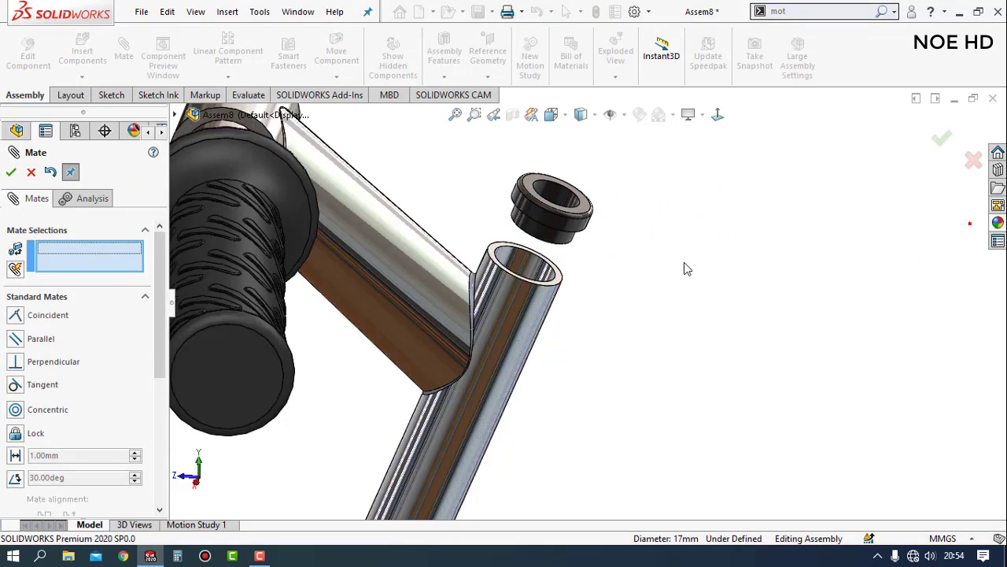
# Step: Seat the cap on the tube rim with a coincident mate, then return to Right view
pyautogui.scroll(-2, 603, 274)
pyautogui.scroll(-2, 535, 283)
pyautogui.click(526, 289)
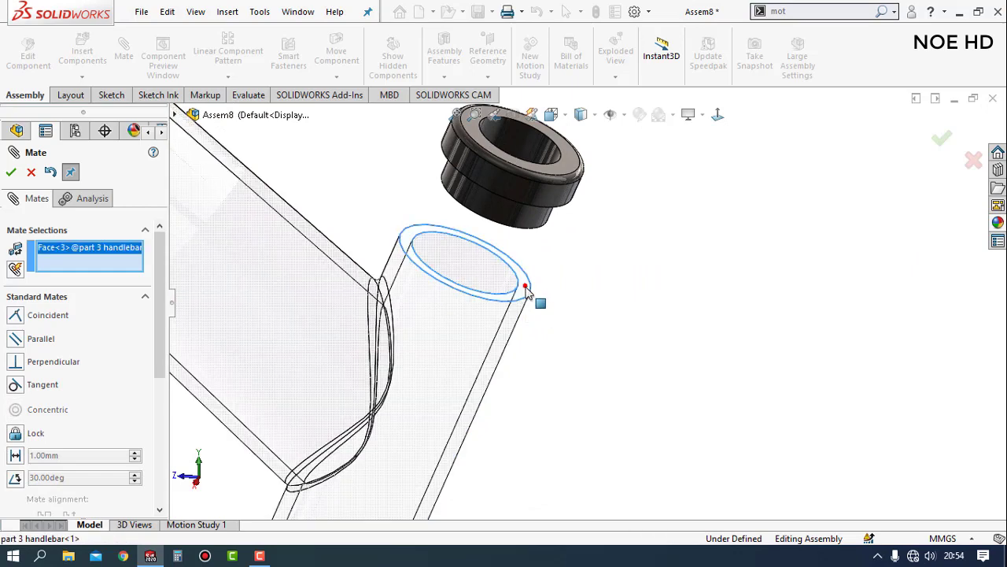
pyautogui.scroll(2, 558, 247)
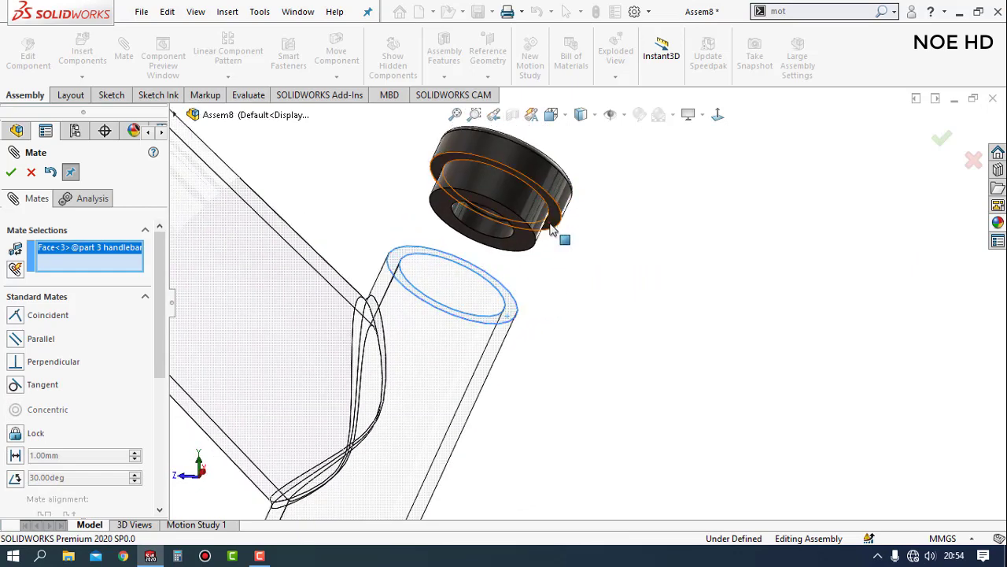
pyautogui.click(553, 228)
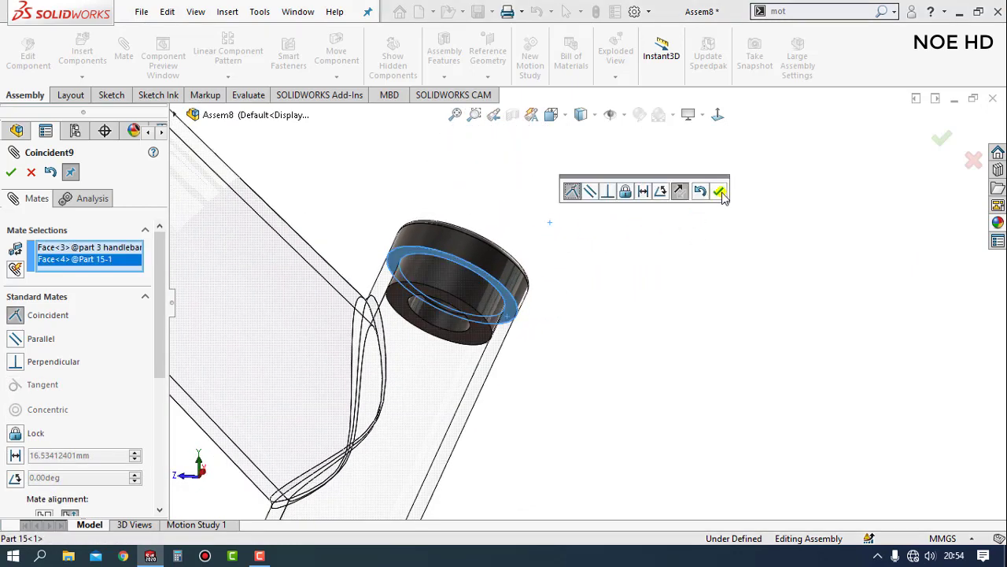
pyautogui.click(720, 191)
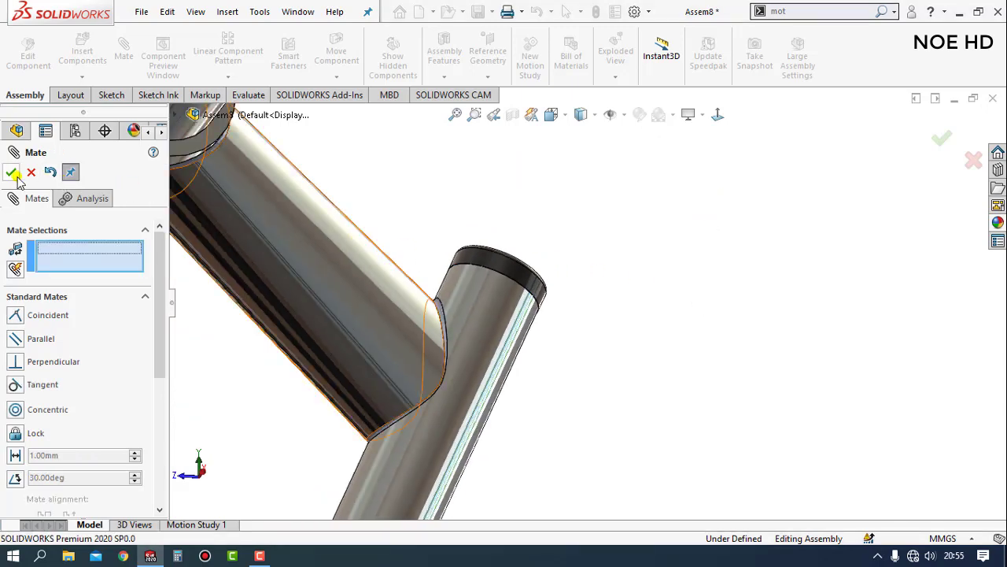
pyautogui.press('Escape')
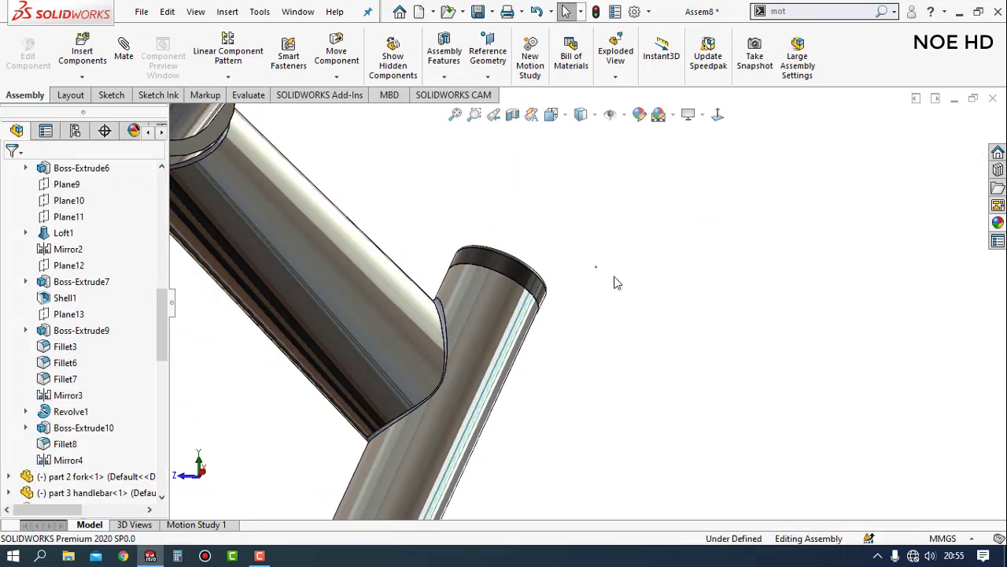
pyautogui.hotkey('ctrl', '4')
# Step: Insert Part 12 (the bolt) and place it beside the handlebar
pyautogui.click(82, 51)
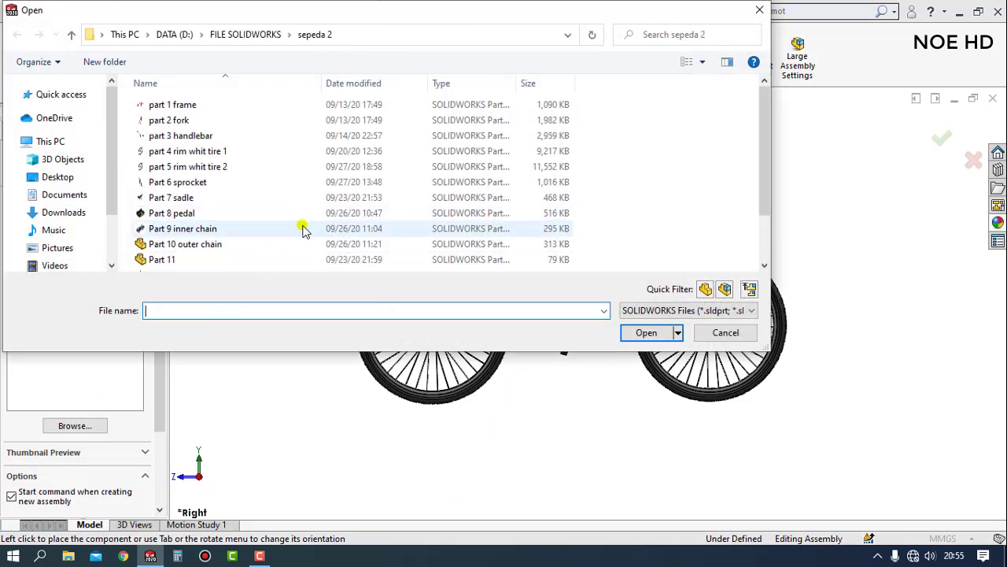
pyautogui.scroll(-1, 303, 229)
pyautogui.click(168, 233)
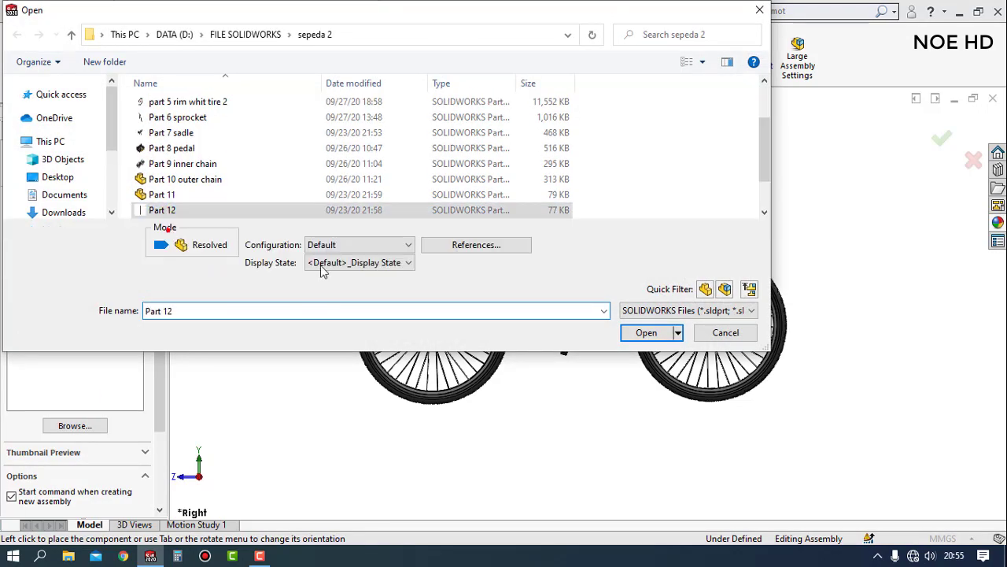
pyautogui.click(664, 340)
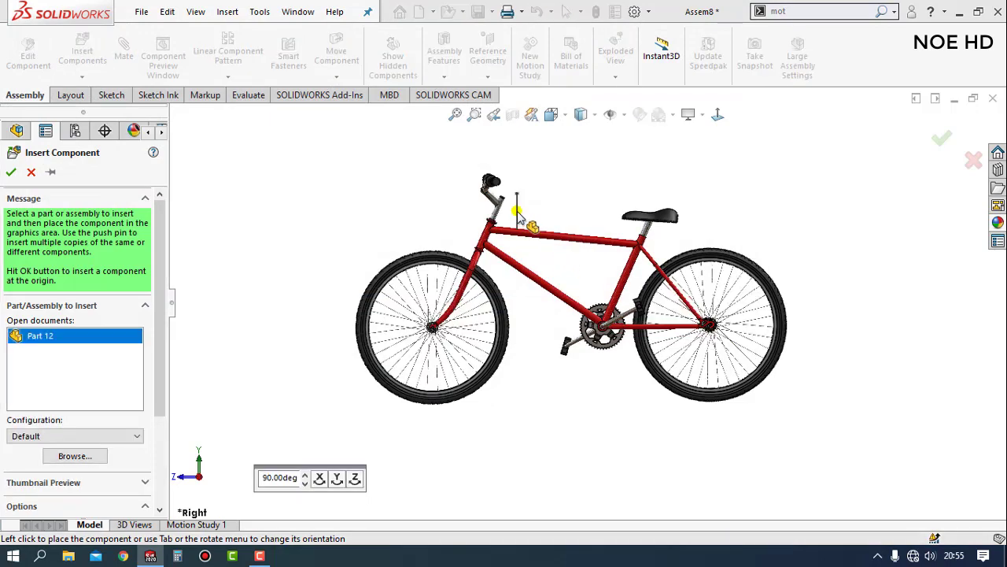
pyautogui.click(512, 211)
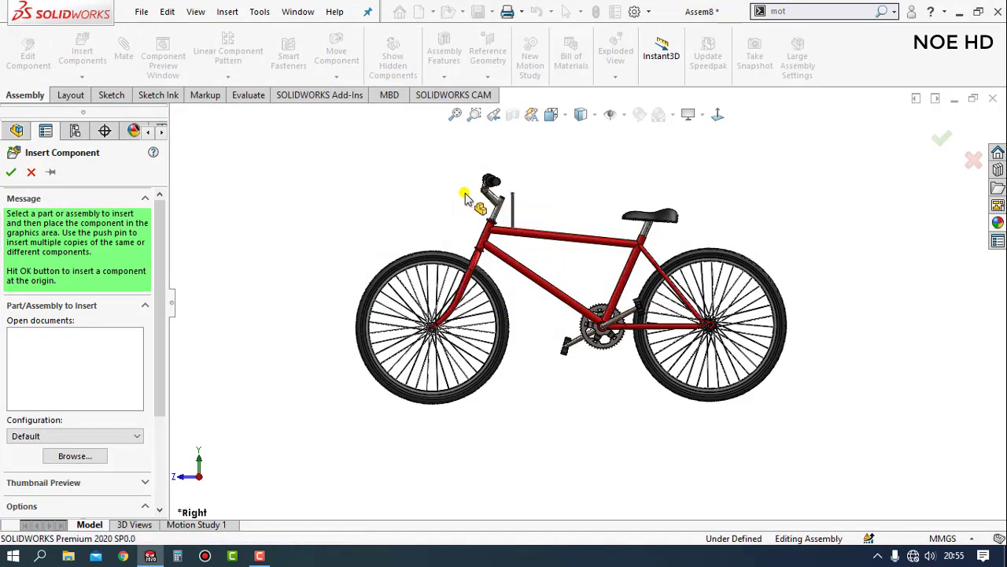
pyautogui.click(464, 197)
# Step: Mate the bolt concentric with the cap's inner bore
pyautogui.scroll(-4, 503, 209)
pyautogui.scroll(-3, 516, 236)
pyautogui.scroll(-3, 514, 264)
pyautogui.scroll(-2, 515, 274)
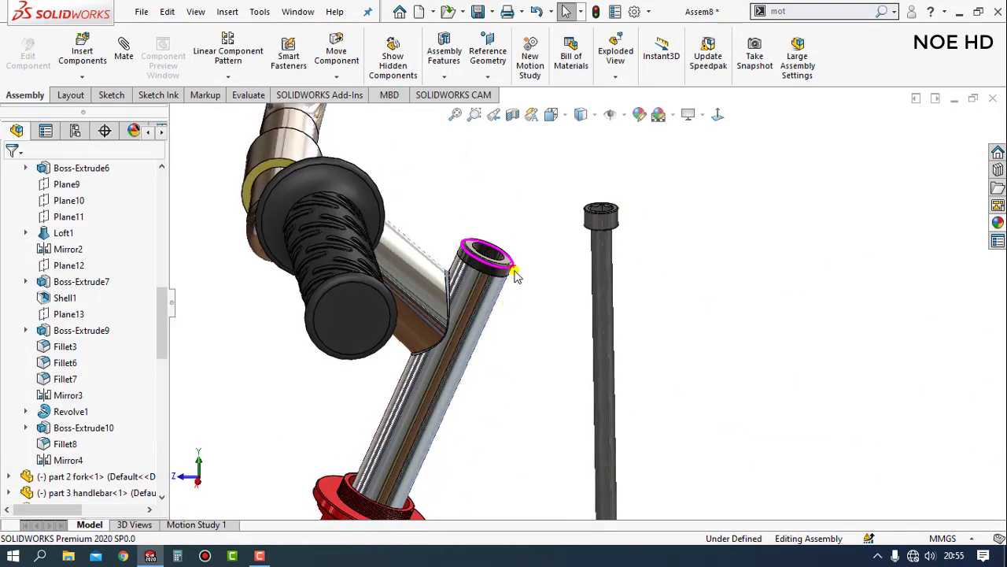
pyautogui.scroll(-3, 515, 274)
pyautogui.click(483, 253)
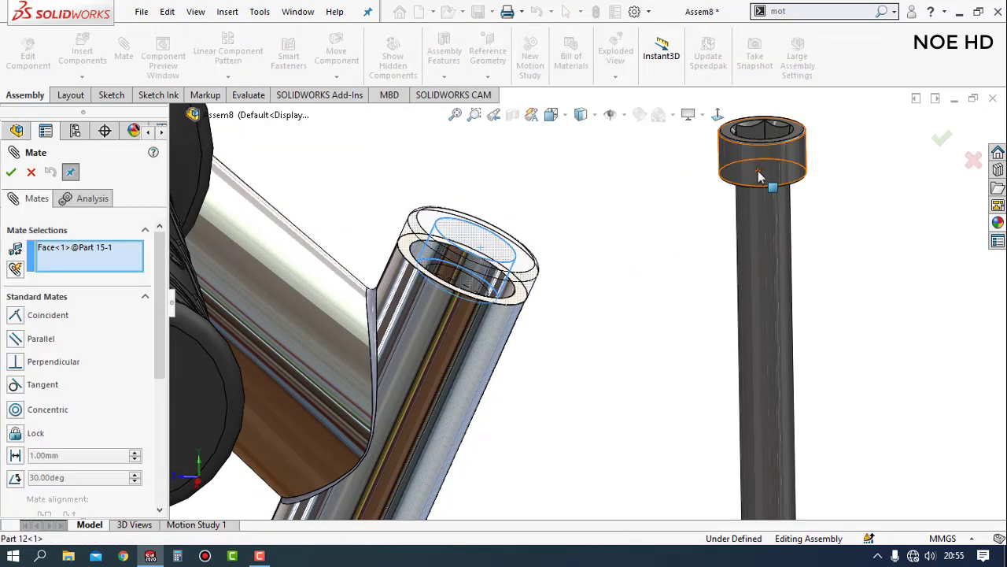
pyautogui.click(758, 171)
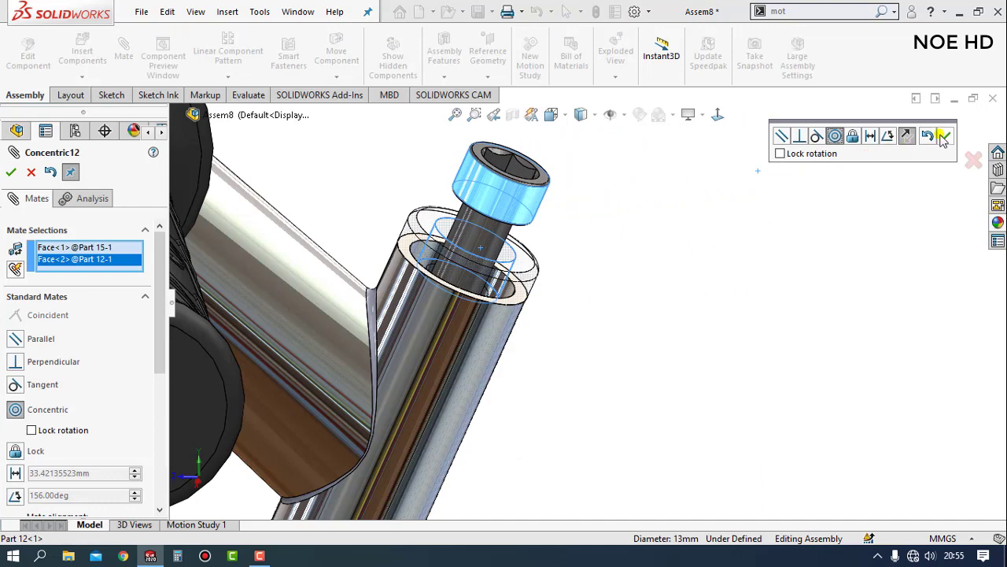
pyautogui.click(944, 137)
# Step: Seat the bolt head flush on the cap's top ring face with a coincident mate
pyautogui.click(520, 266)
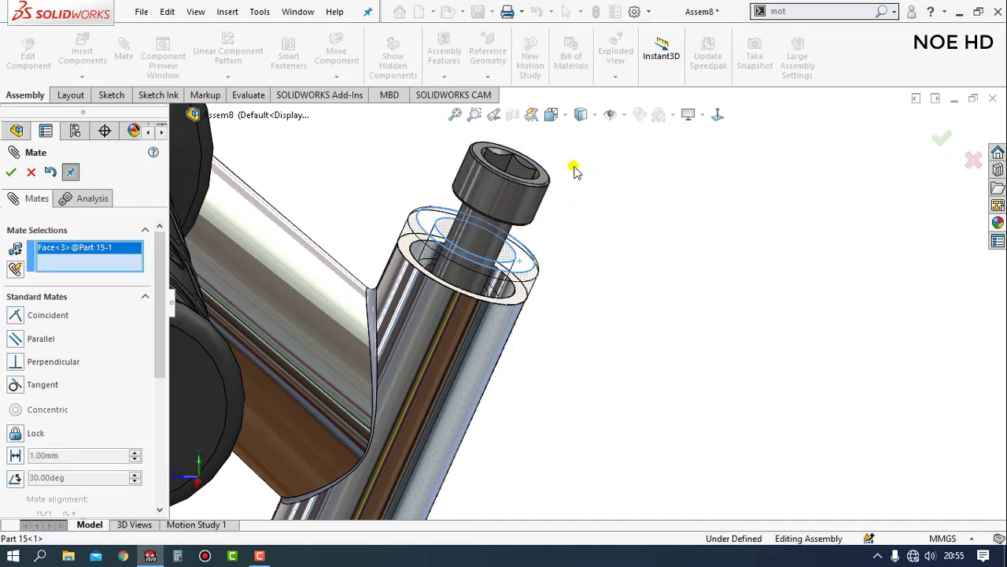
pyautogui.click(546, 183)
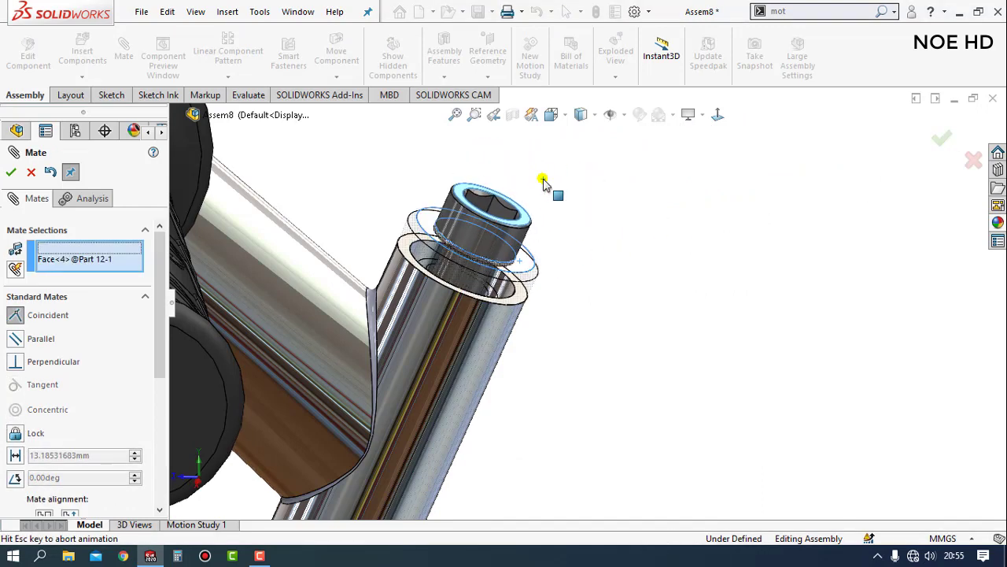
pyautogui.click(832, 144)
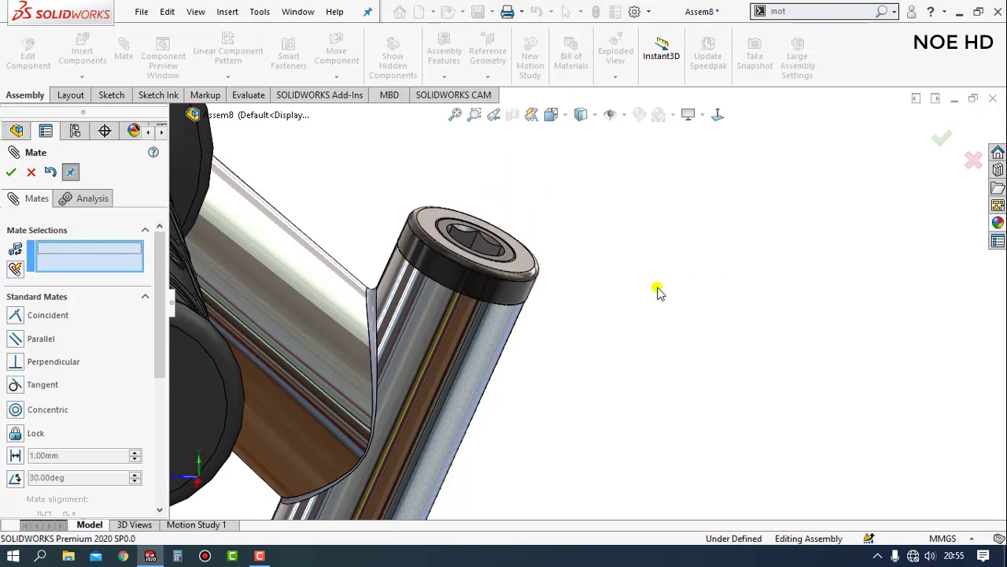
pyautogui.press('Escape')
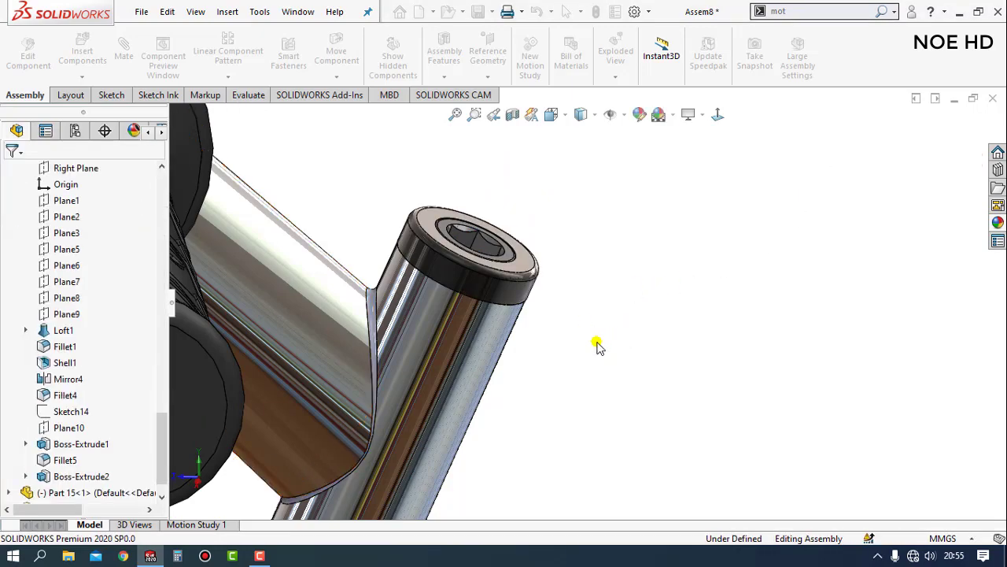
# Step: Orbit to inspect the bolt head from above, then return to the Right view
pyautogui.scroll(-3, 423, 349)
pyautogui.scroll(-3, 423, 348)
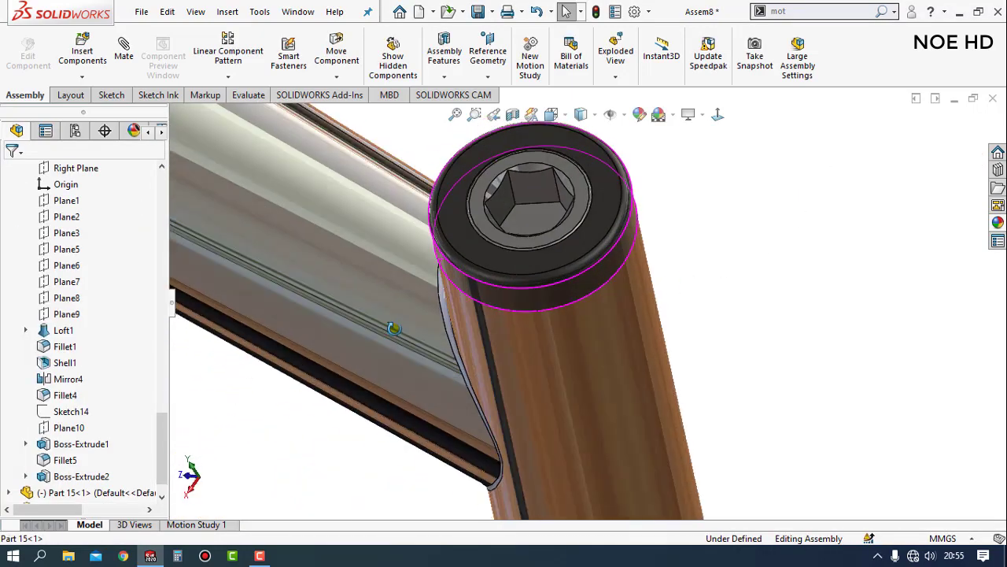
pyautogui.moveTo(422, 348)
pyautogui.mouseDown(button='middle')
pyautogui.moveTo(499, 254)
pyautogui.moveTo(574, 265)
pyautogui.mouseUp(button='middle')
pyautogui.scroll(-3, 499, 236)
pyautogui.scroll(-2, 510, 272)
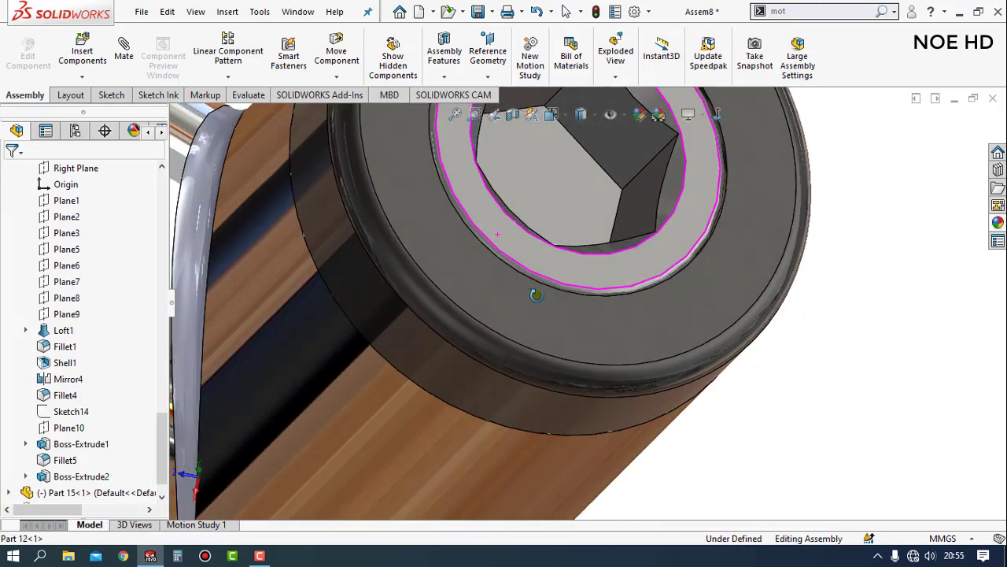
pyautogui.scroll(3, 574, 265)
pyautogui.scroll(3, 574, 265)
pyautogui.hotkey('ctrl', '4')
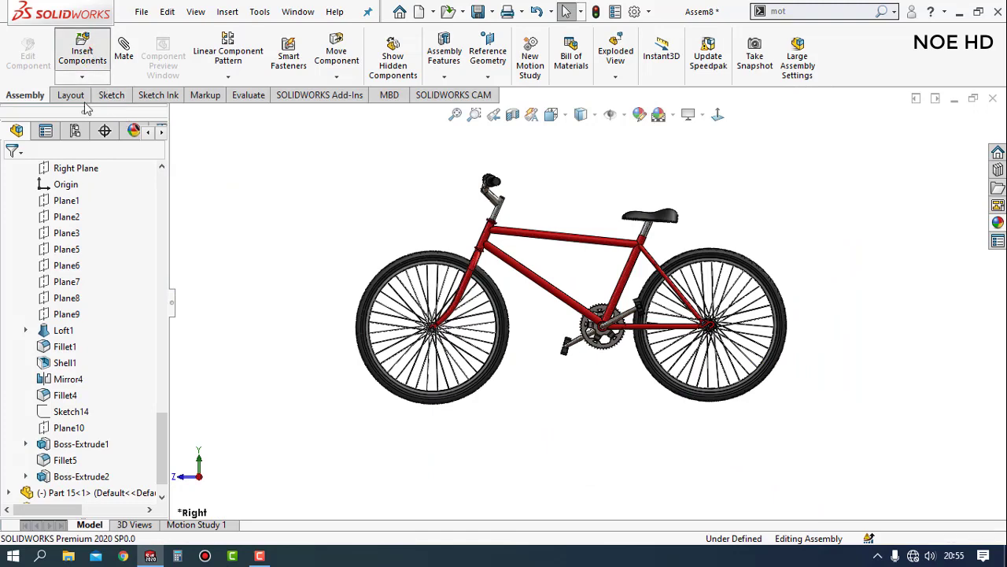
# Step: Insert Part 13 (the hex nut) and place it beside the headset
pyautogui.click(91, 48)
pyautogui.scroll(-1, 284, 247)
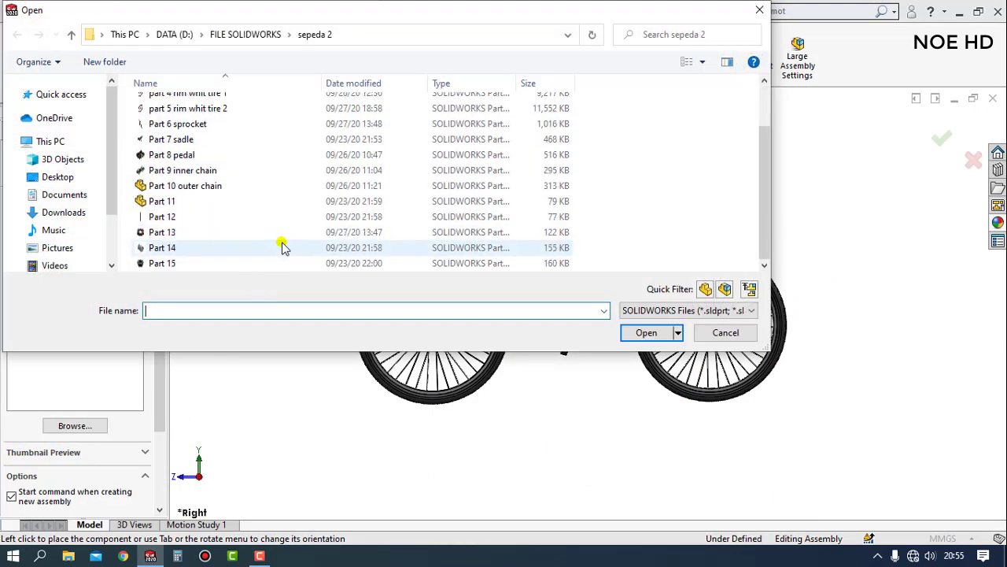
pyautogui.click(163, 232)
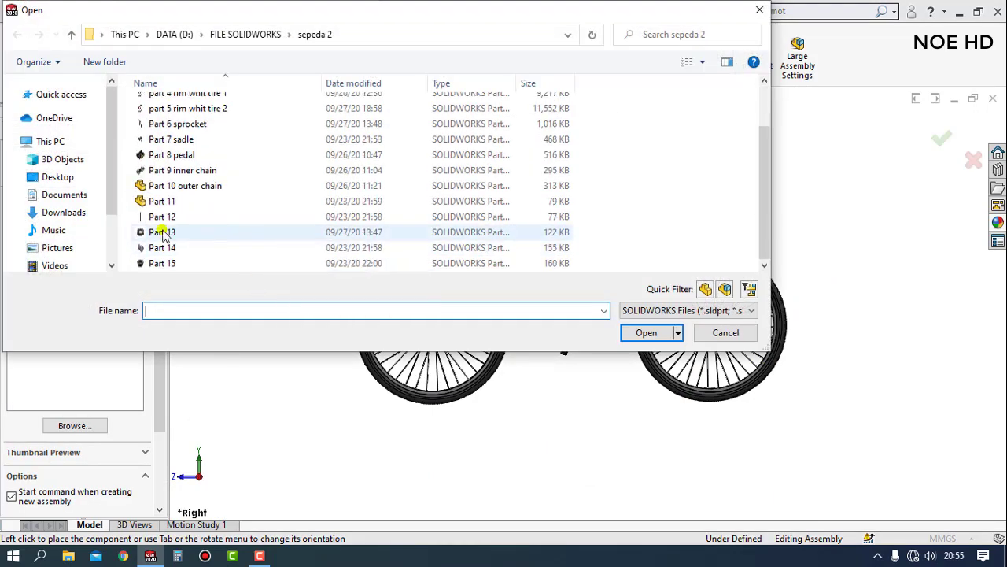
pyautogui.click(646, 333)
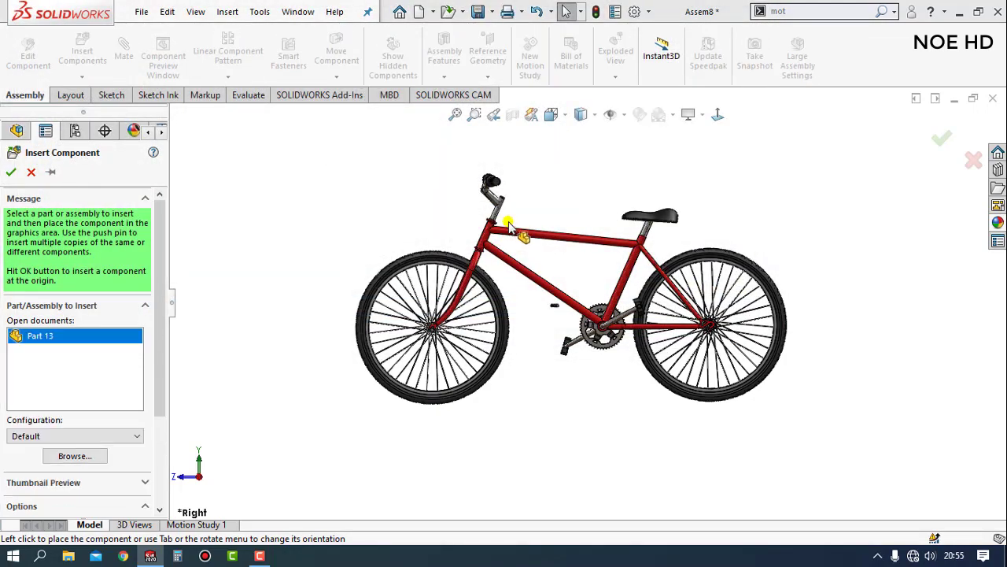
pyautogui.scroll(-1, 509, 225)
pyautogui.scroll(-5, 517, 231)
pyautogui.scroll(-2, 519, 256)
pyautogui.scroll(-3, 520, 253)
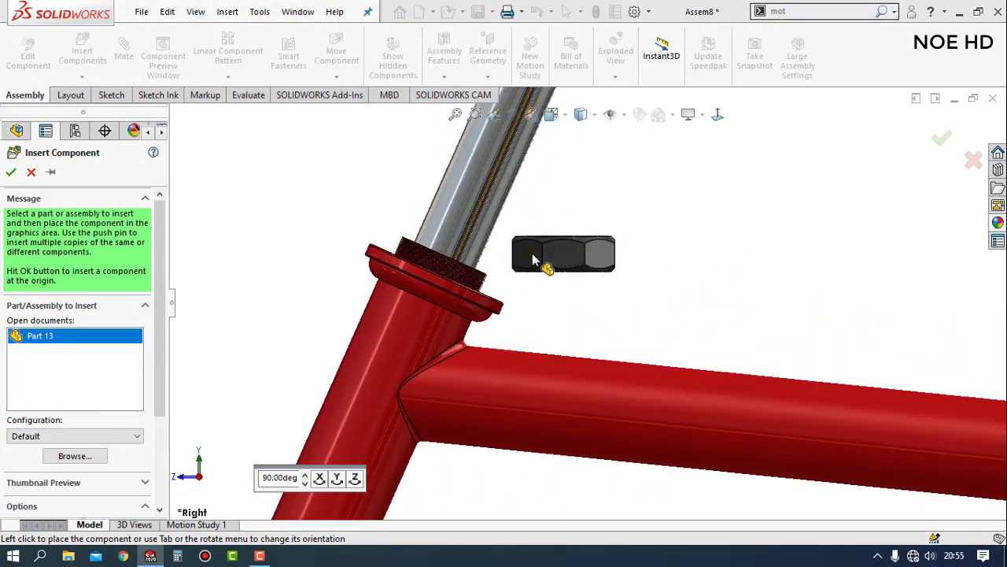
pyautogui.scroll(-2, 521, 252)
pyautogui.scroll(-1, 524, 250)
pyautogui.click(523, 251)
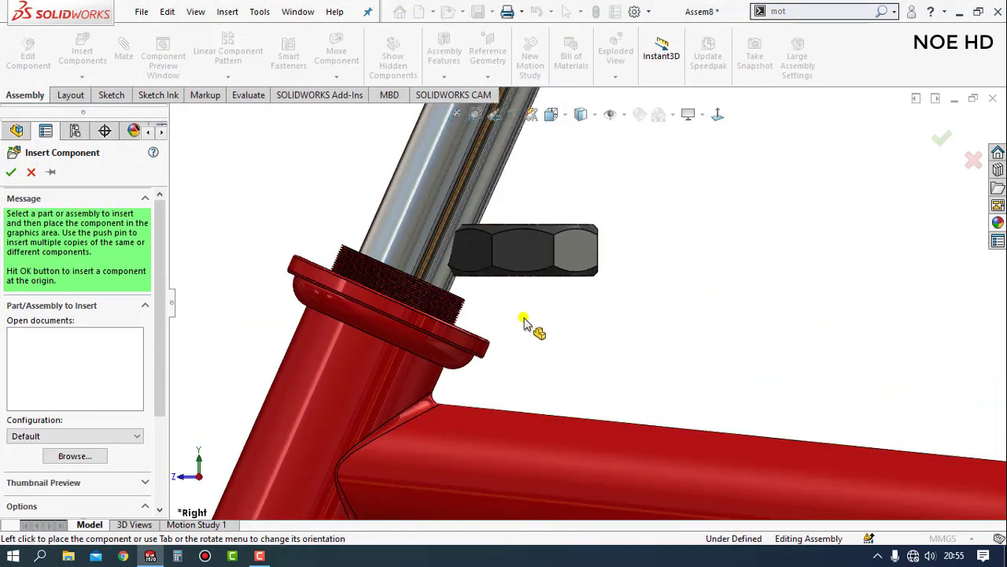
# Step: Mate the nut concentric with the handlebar stem's round face
pyautogui.click(456, 196)
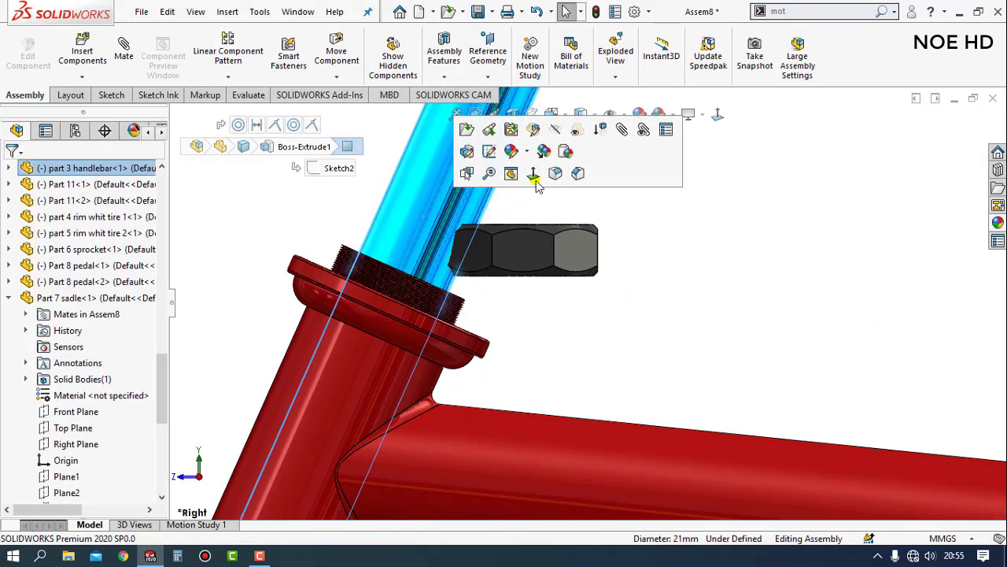
pyautogui.click(622, 132)
pyautogui.moveTo(602, 180); pyautogui.dragTo(495, 286, button='middle')
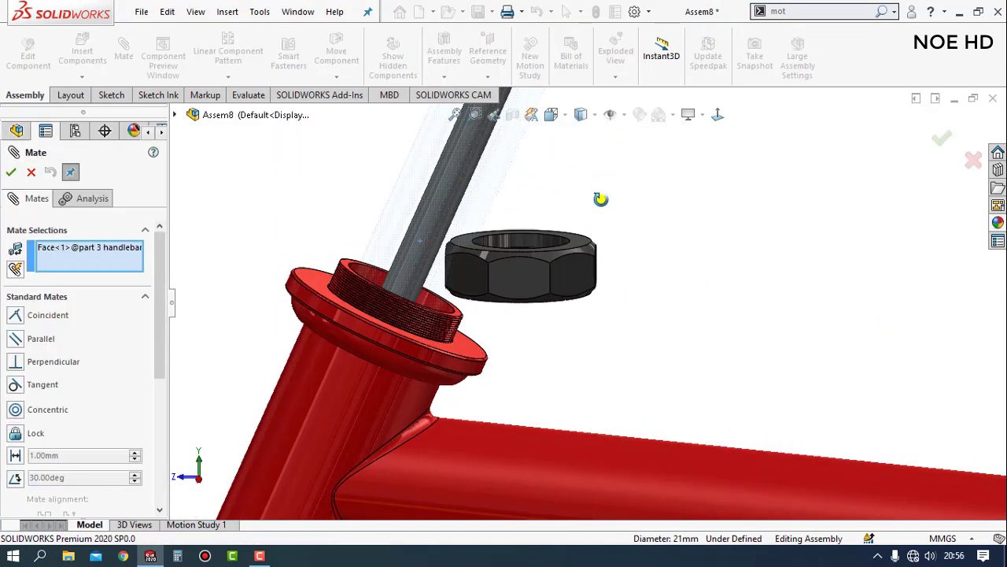
pyautogui.click(516, 303)
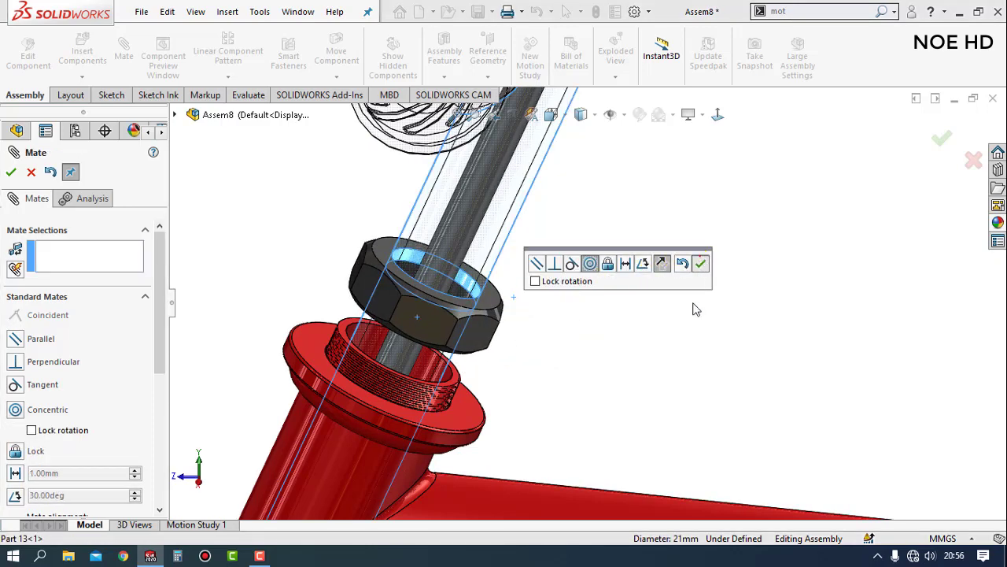
pyautogui.rightClick(598, 389)
# Step: Select the fork's threaded flange face for the nut's coincident mate
pyautogui.click(478, 421)
pyautogui.scroll(-2, 549, 367)
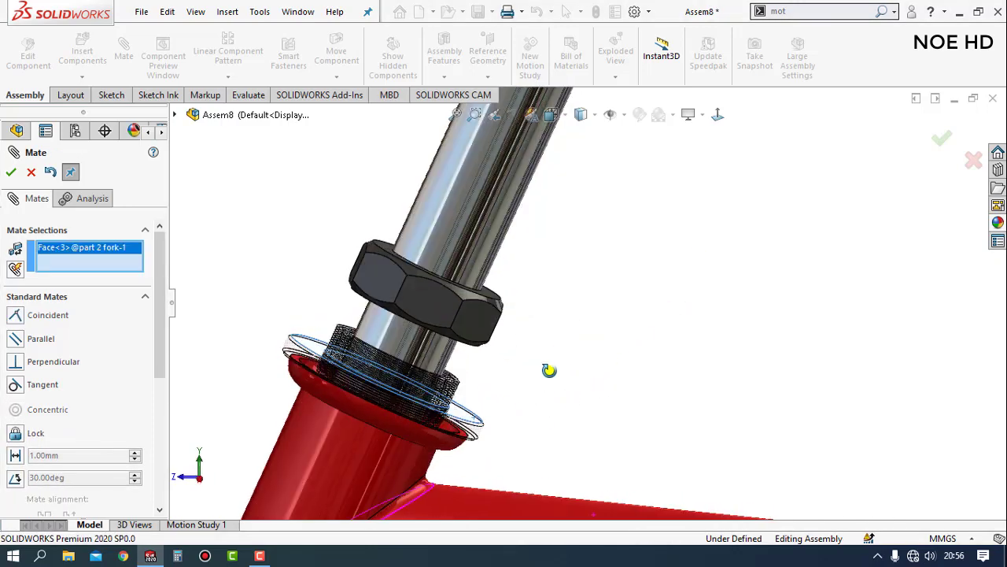
pyautogui.scroll(-3, 562, 328)
pyautogui.scroll(-3, 482, 356)
pyautogui.scroll(-2, 535, 329)
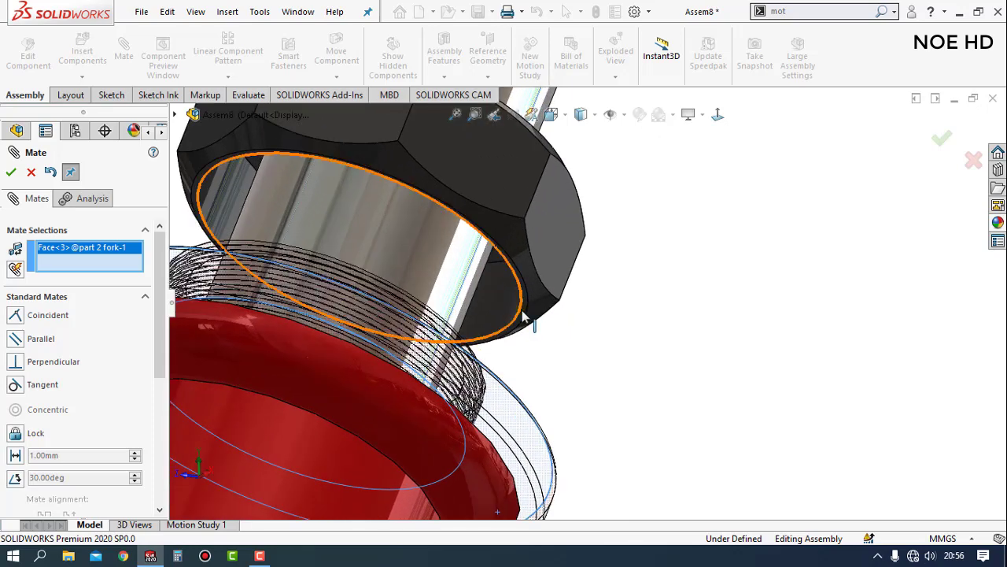
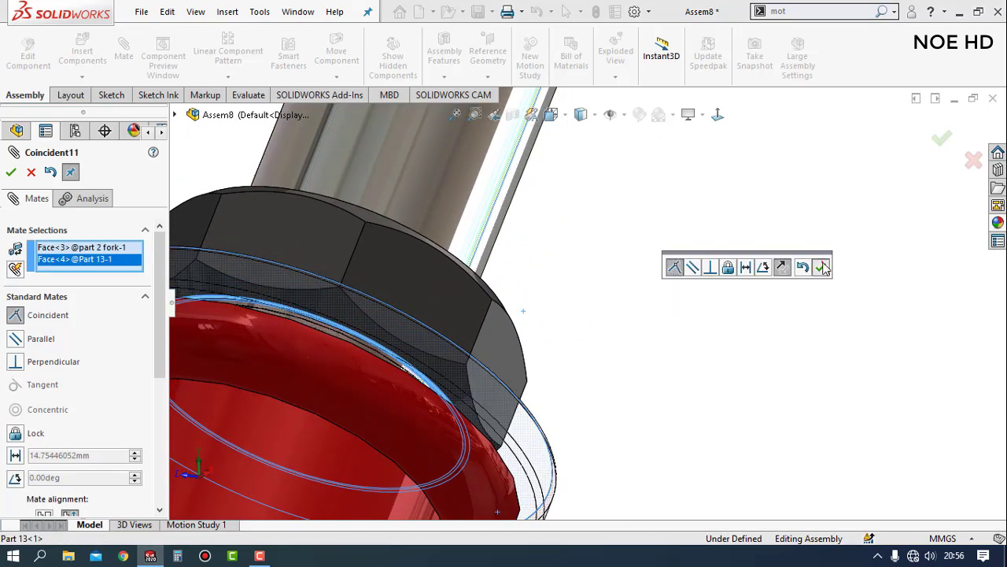
# Step: Accept the coincident mate seating the hex nut flush on the head tube, then exit Mate
pyautogui.click(822, 268)
pyautogui.scroll(3, 614, 292)
pyautogui.scroll(3, 603, 351)
pyautogui.scroll(3, 543, 457)
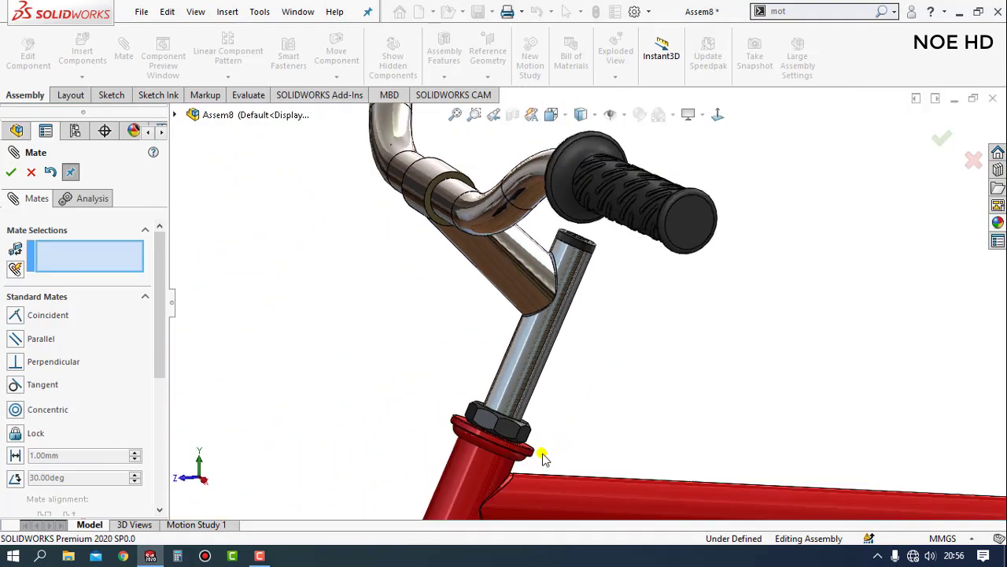
pyautogui.scroll(-3, 543, 456)
pyautogui.scroll(-3, 540, 405)
pyautogui.moveTo(528, 363)
pyautogui.mouseDown(button='middle')
pyautogui.moveTo(432, 490)
pyautogui.moveTo(532, 479)
pyautogui.moveTo(491, 438)
pyautogui.moveTo(461, 440)
pyautogui.mouseUp(button='middle')
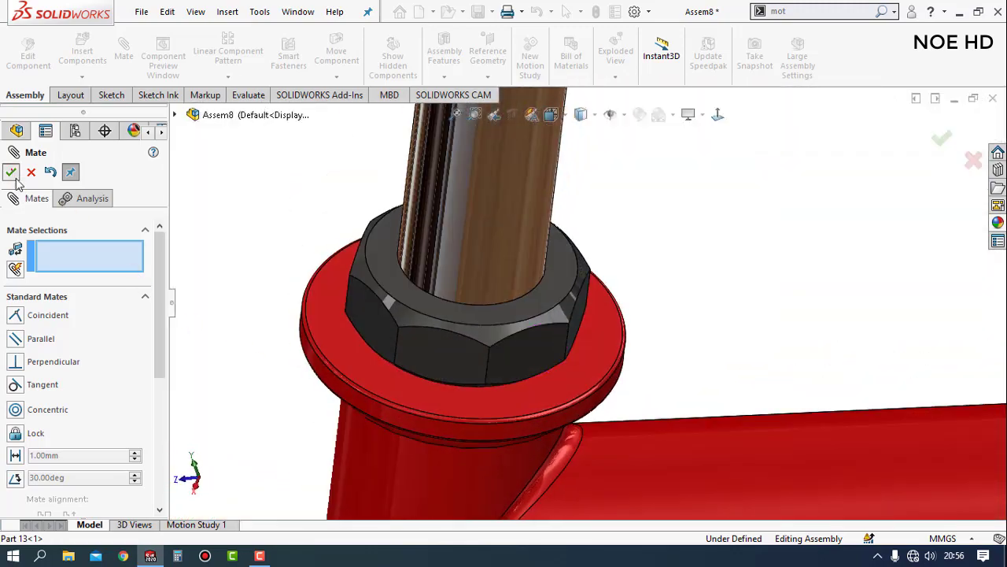
pyautogui.press('Escape')
# Step: Load Part 14 from the sepeda 2 folder with Insert Components
pyautogui.moveTo(304, 213); pyautogui.dragTo(348, 218, button='right')
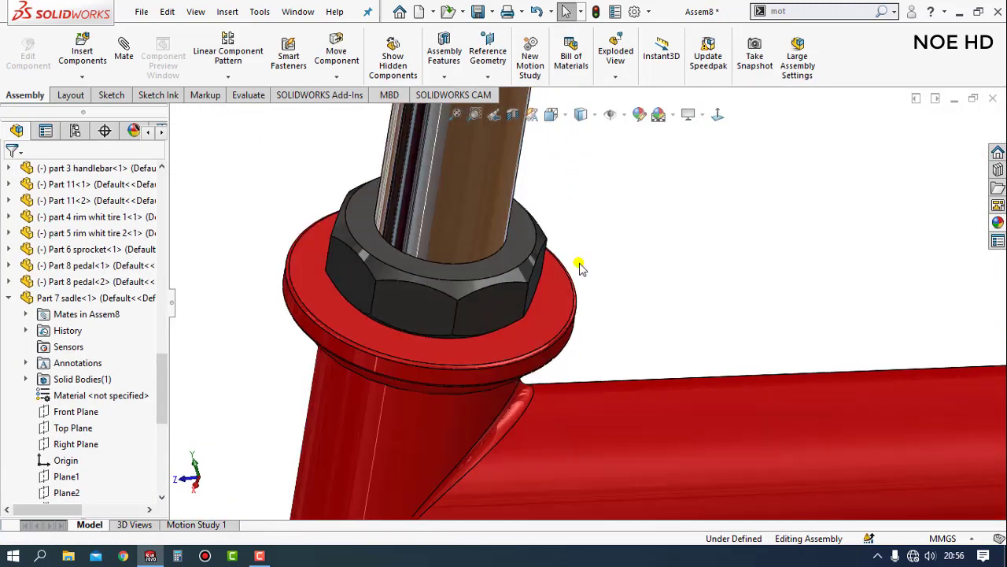
pyautogui.click(83, 49)
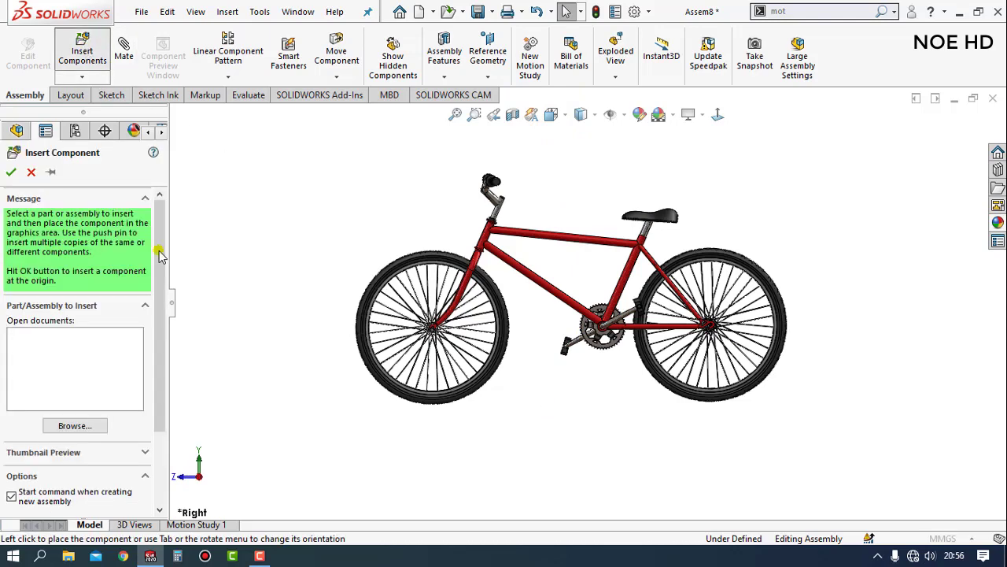
pyautogui.scroll(-2, 284, 239)
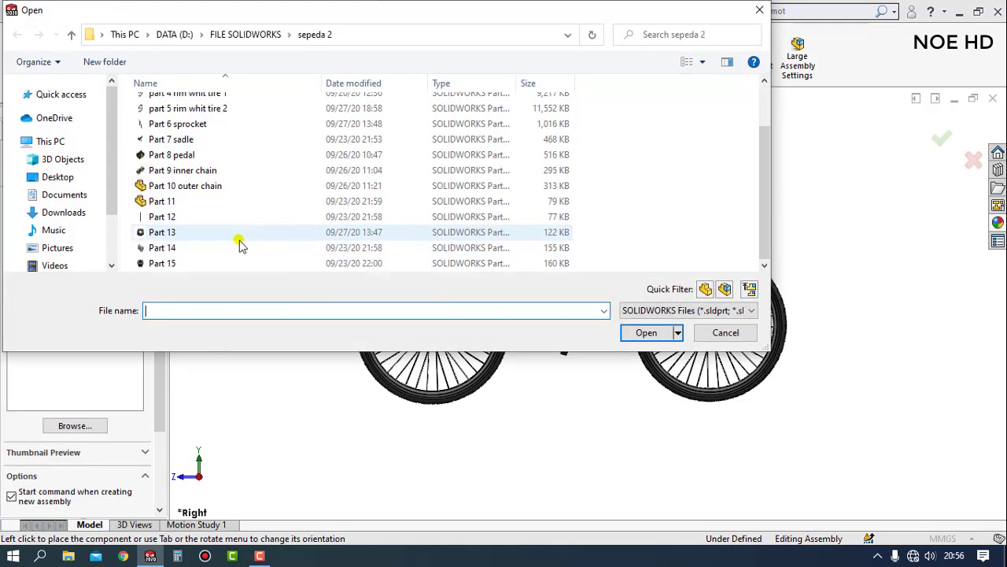
pyautogui.click(167, 252)
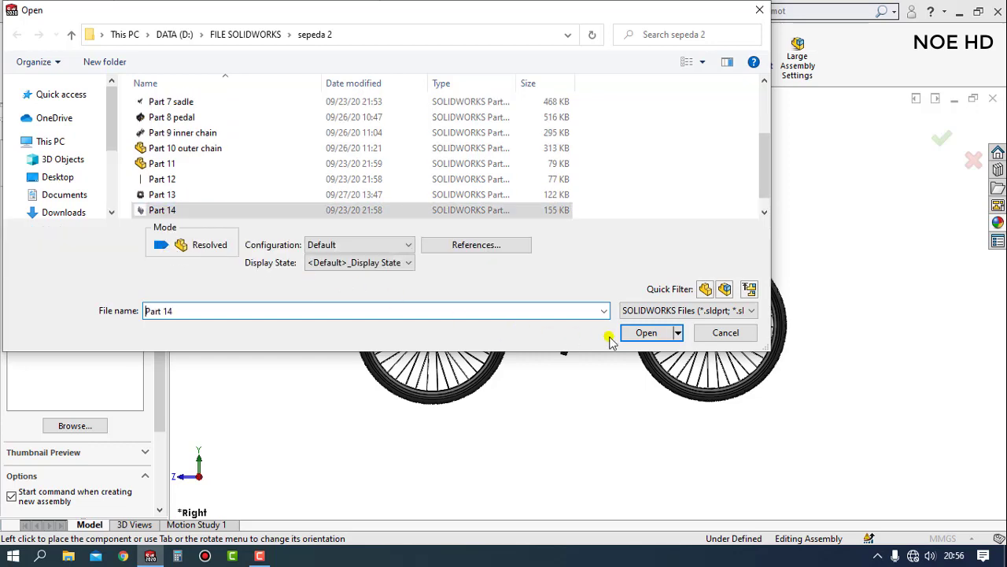
pyautogui.click(644, 333)
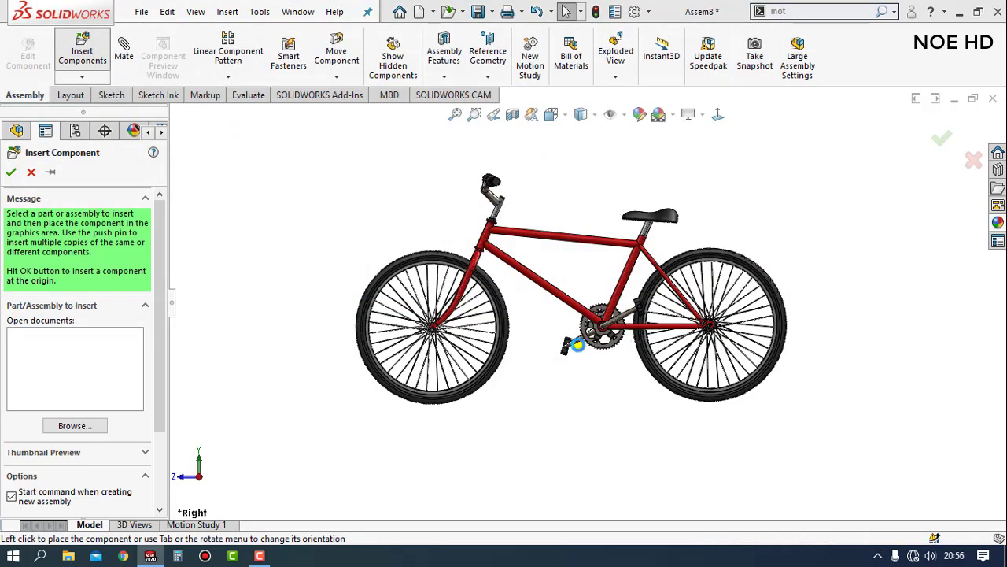
# Step: Place the Part 14 nut beside the right end of the front wheel axle
pyautogui.click(419, 331)
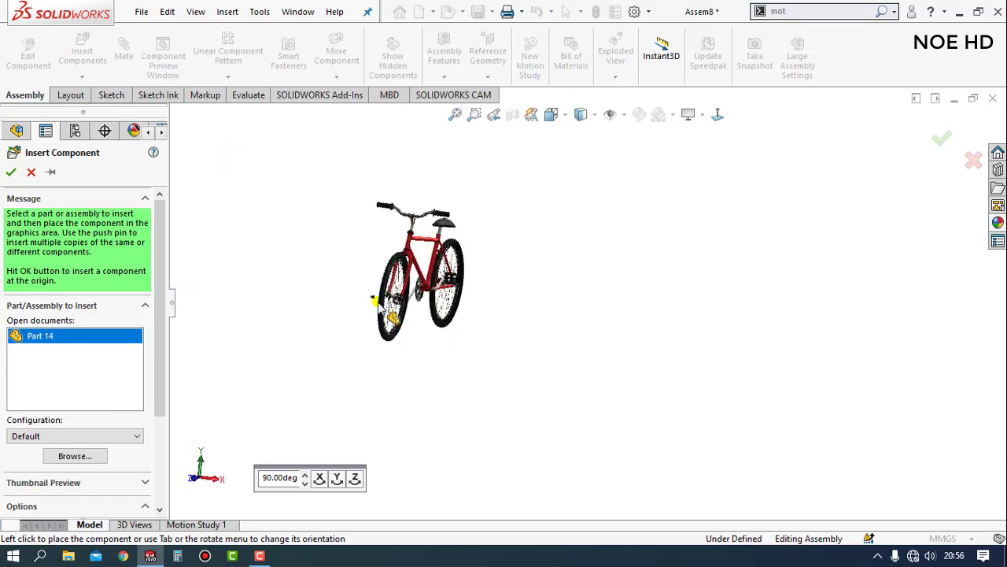
pyautogui.press('Tab')
pyautogui.press('Tab')
pyautogui.scroll(-2, 393, 336)
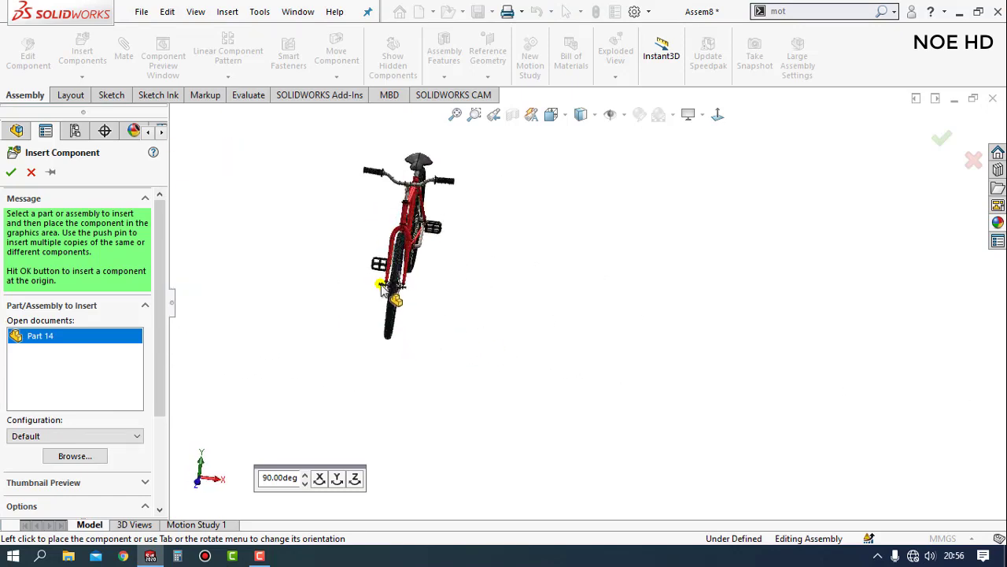
pyautogui.scroll(-3, 440, 331)
pyautogui.scroll(-3, 535, 318)
pyautogui.scroll(-3, 543, 308)
pyautogui.scroll(-3, 543, 308)
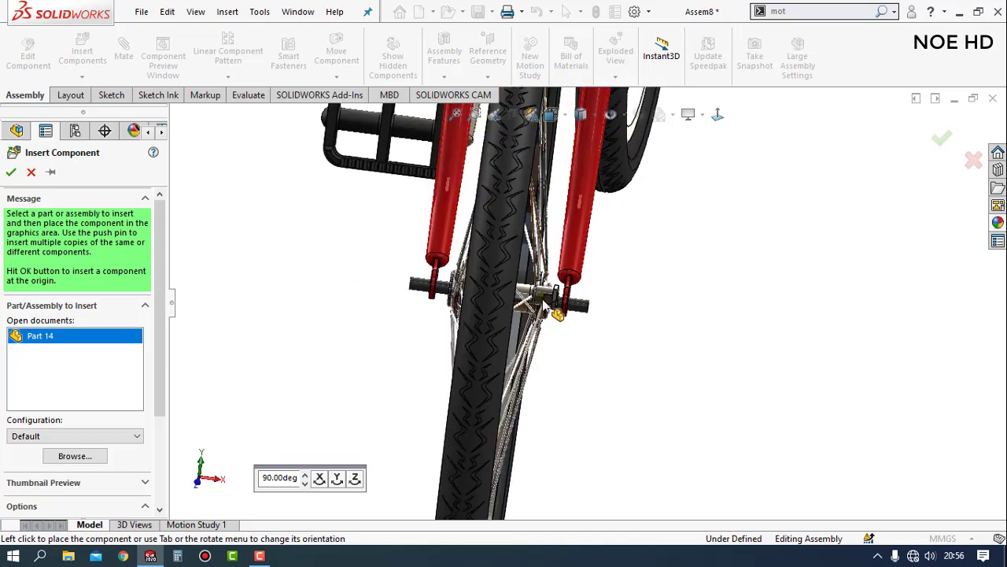
pyautogui.scroll(-1, 543, 311)
pyautogui.scroll(-1, 542, 313)
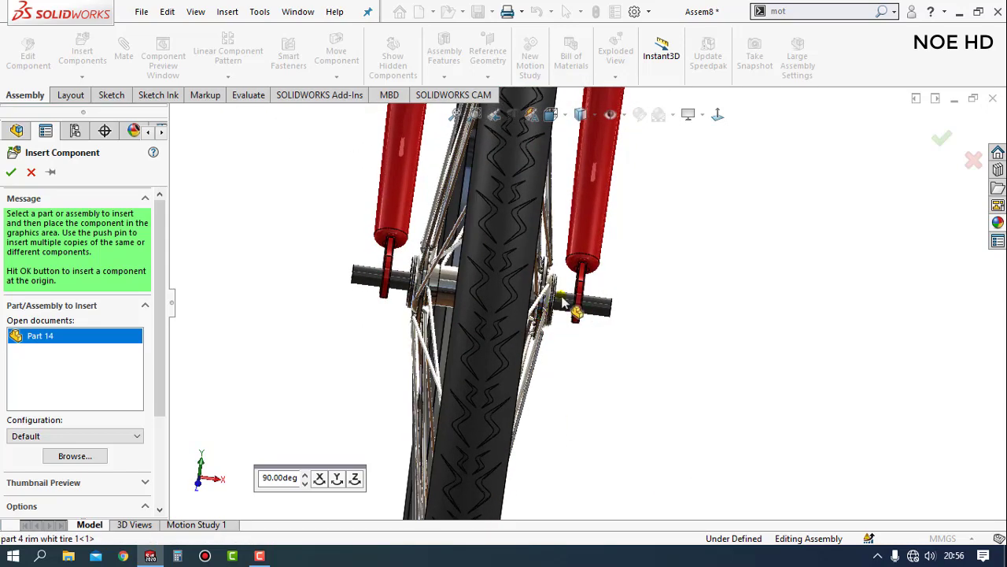
pyautogui.scroll(2, 618, 312)
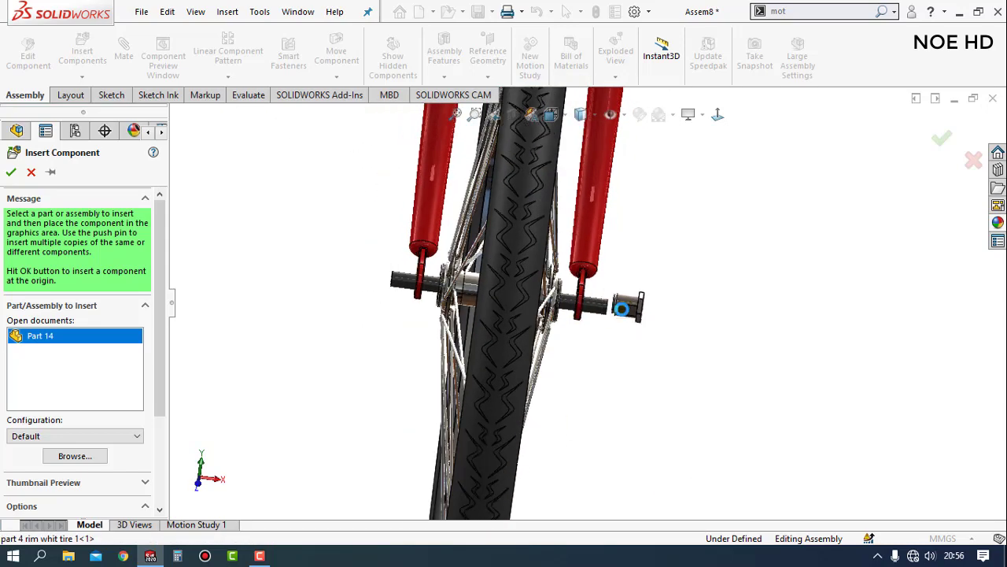
pyautogui.click(543, 304)
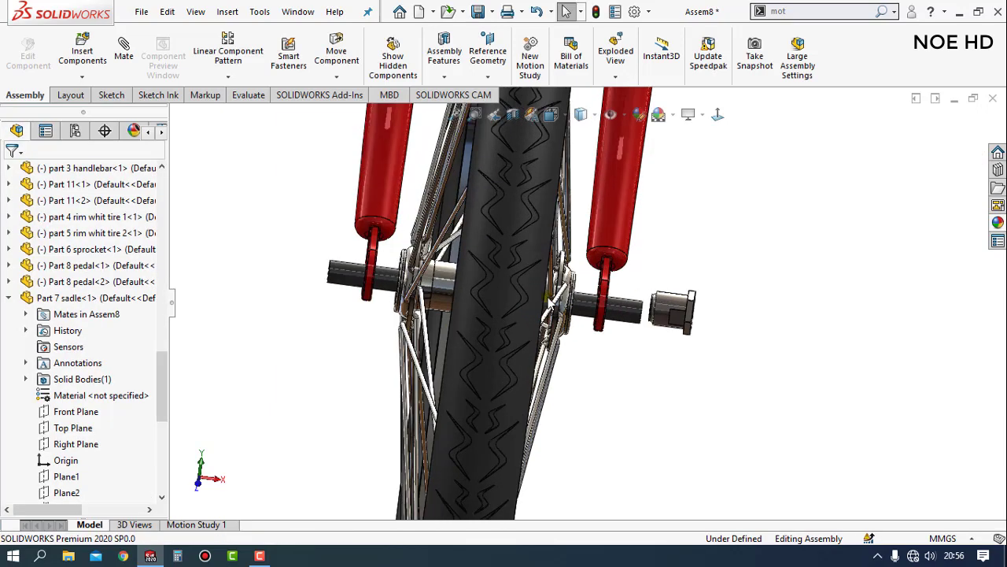
pyautogui.scroll(-2, 550, 303)
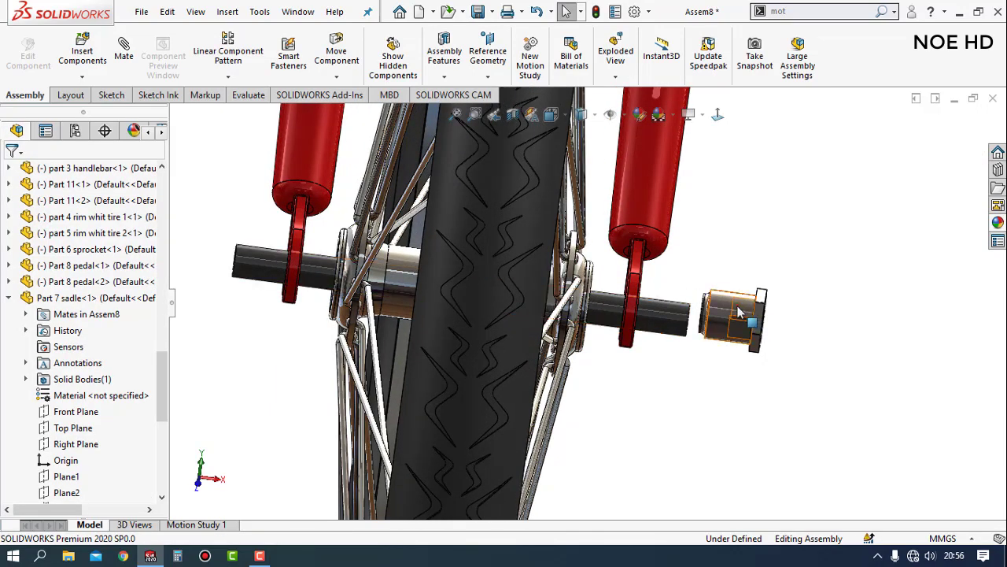
# Step: Ctrl-drag a copy of the Part 14 nut to the left axle end
pyautogui.moveTo(303, 307); pyautogui.dragTo(212, 271)
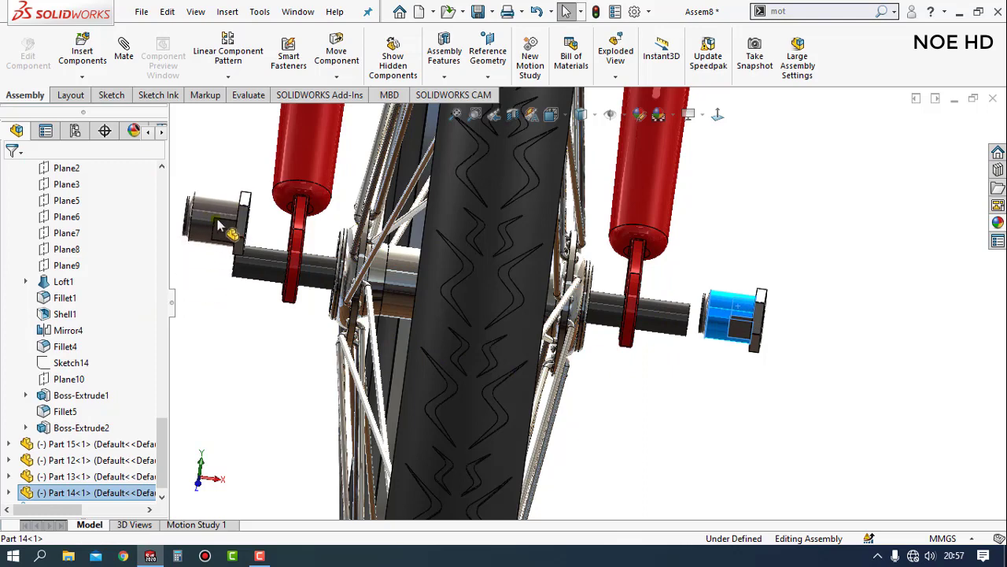
pyautogui.click(824, 353)
pyautogui.scroll(-2, 685, 319)
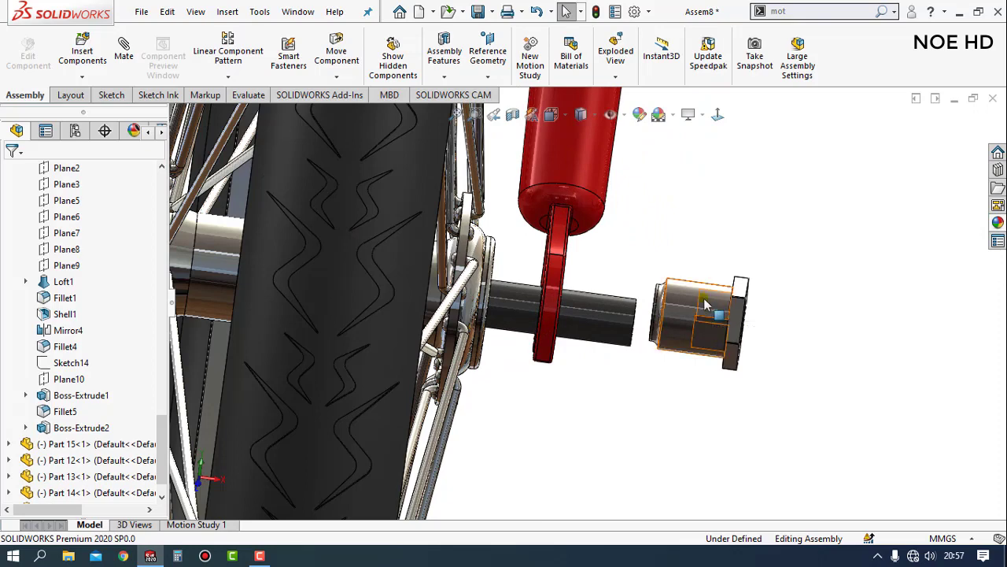
# Step: Mate the right nut concentric with the front axle shaft
pyautogui.click(706, 306)
pyautogui.click(900, 213)
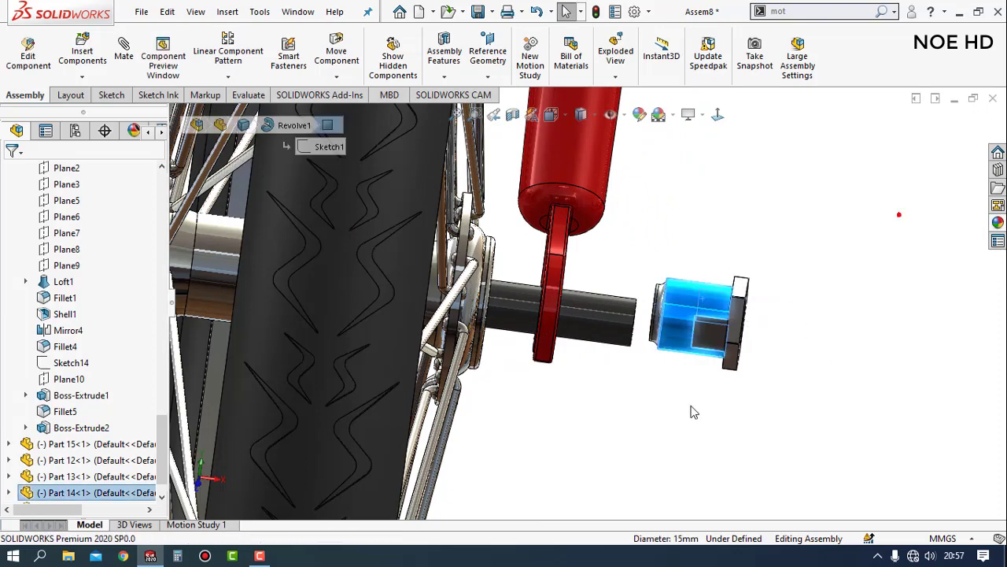
pyautogui.click(599, 324)
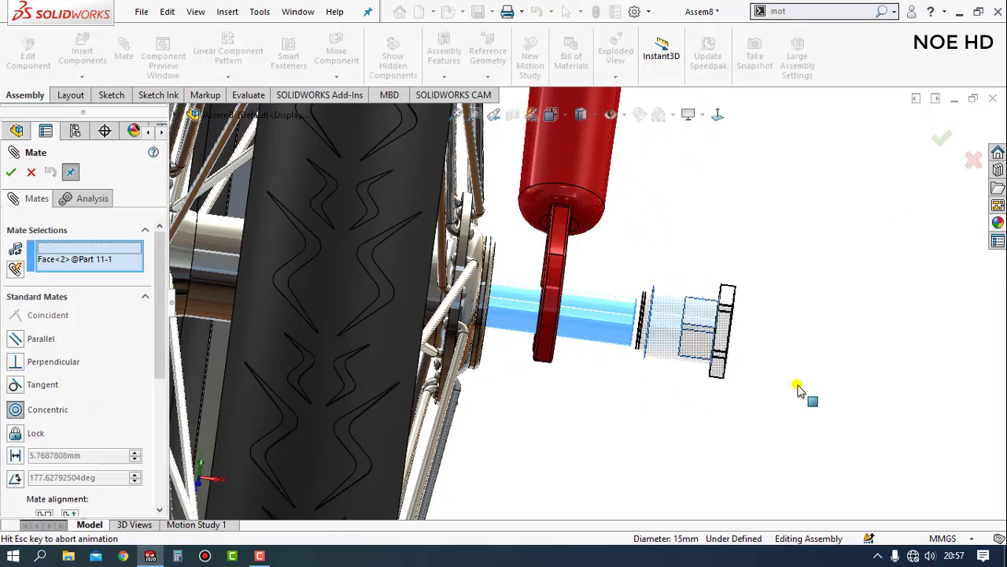
pyautogui.click(986, 395)
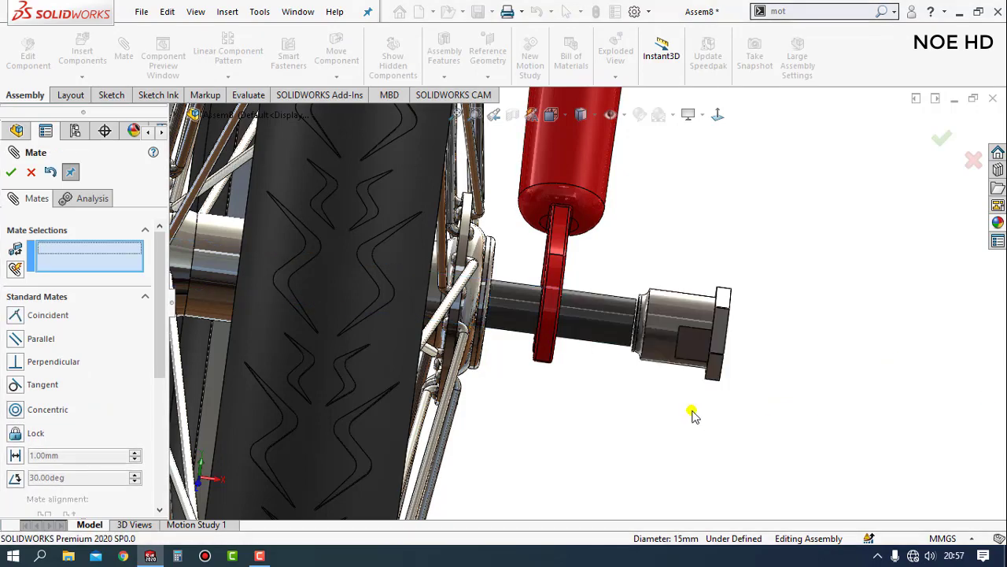
pyautogui.scroll(-3, 716, 387)
pyautogui.scroll(-1, 728, 359)
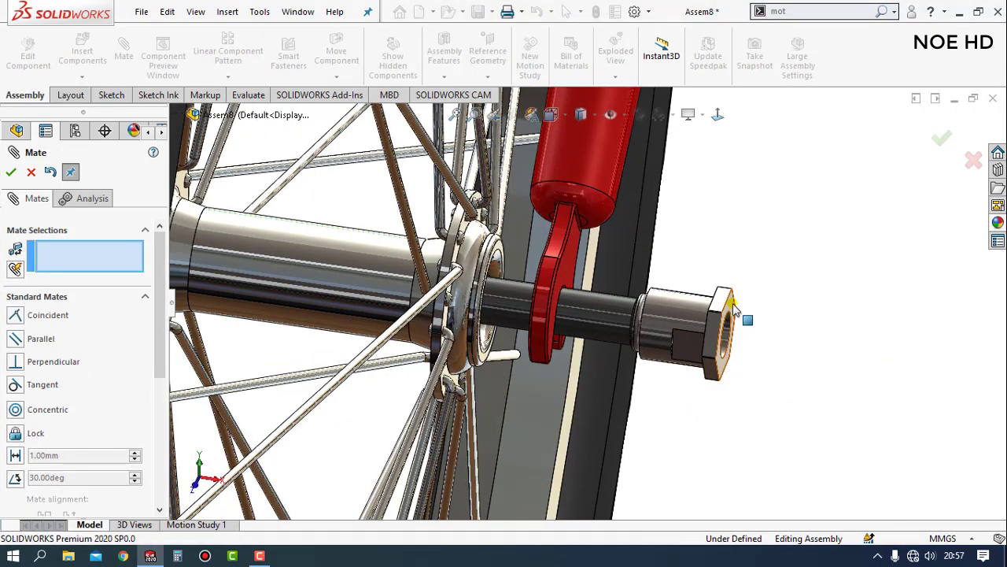
# Step: Mate the right nut's inner face coincident with the fork end face
pyautogui.click(729, 312)
pyautogui.moveTo(548, 294); pyautogui.dragTo(528, 277, button='middle')
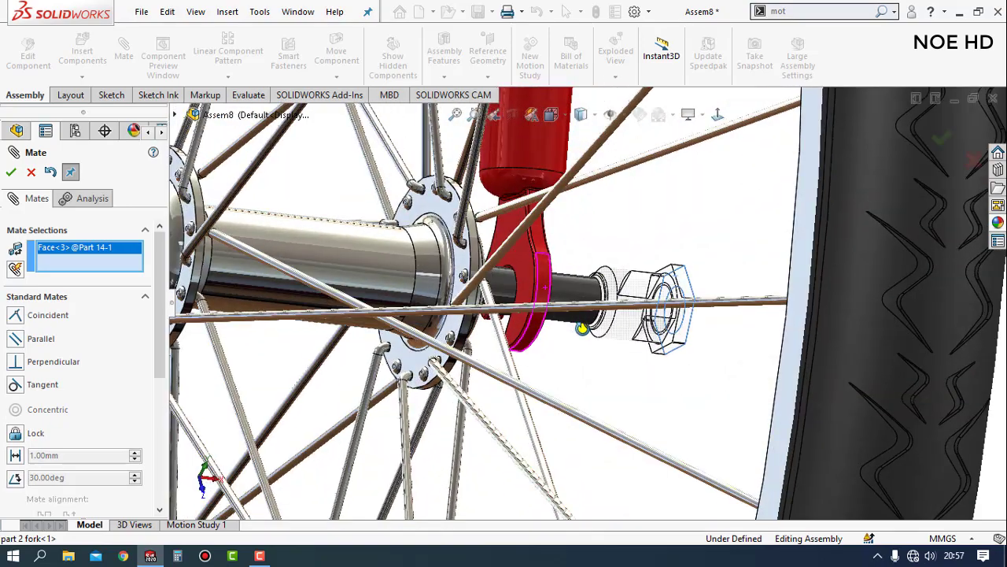
pyautogui.click(527, 279)
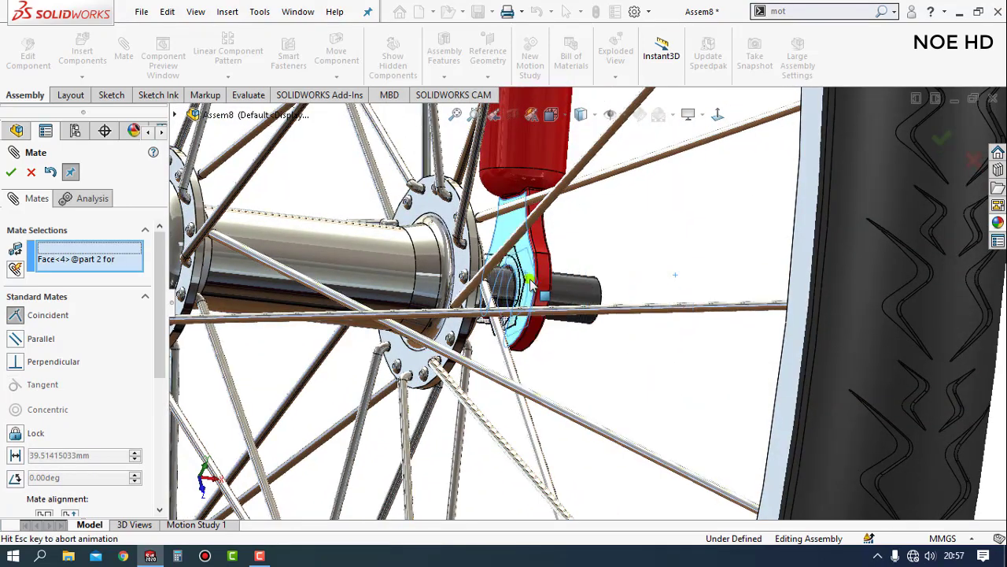
pyautogui.click(708, 249)
pyautogui.scroll(3, 703, 247)
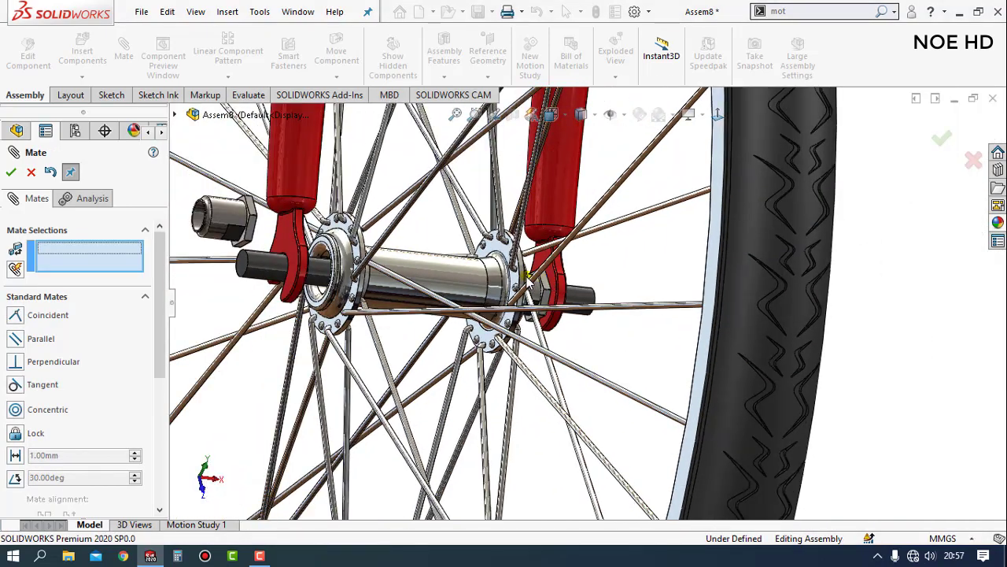
pyautogui.scroll(-4, 577, 314)
pyautogui.scroll(-3, 577, 315)
pyautogui.scroll(5, 577, 314)
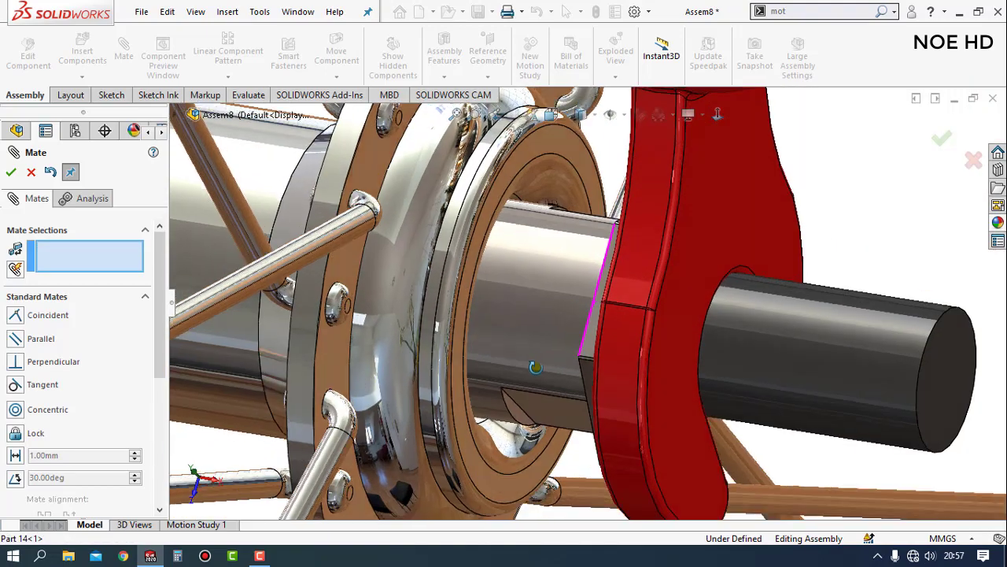
pyautogui.moveTo(577, 314)
pyautogui.mouseDown(button='middle')
pyautogui.moveTo(566, 344)
pyautogui.moveTo(349, 216)
pyautogui.moveTo(360, 218)
pyautogui.mouseUp(button='middle')
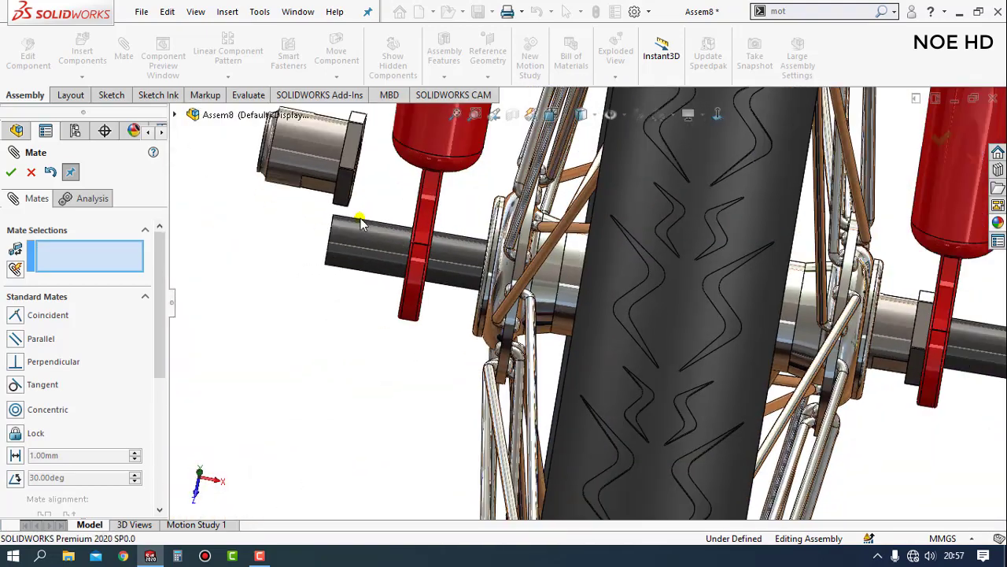
# Step: Mate the left nut copy concentric with the axle, flipped to face the fork
pyautogui.click(324, 155)
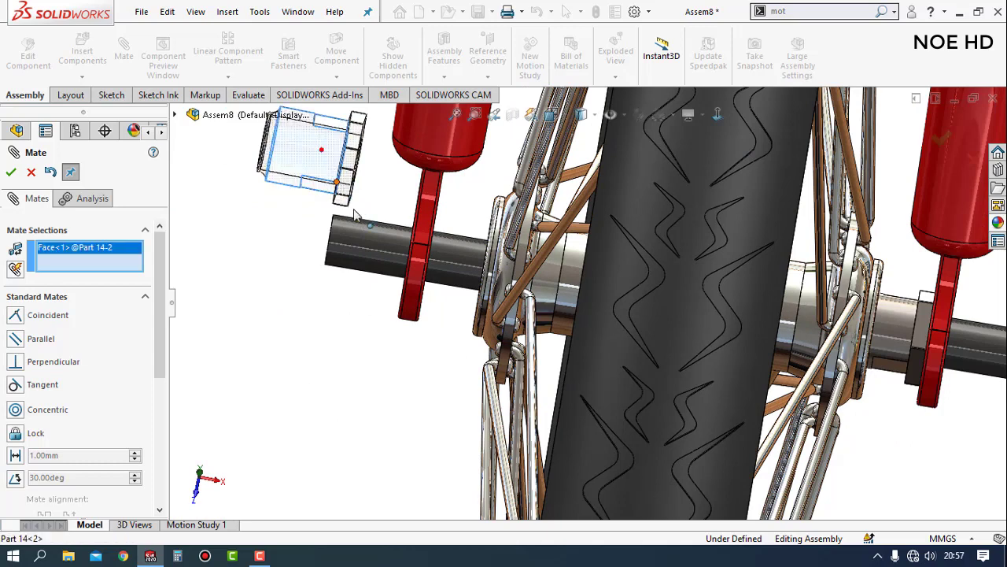
pyautogui.click(379, 245)
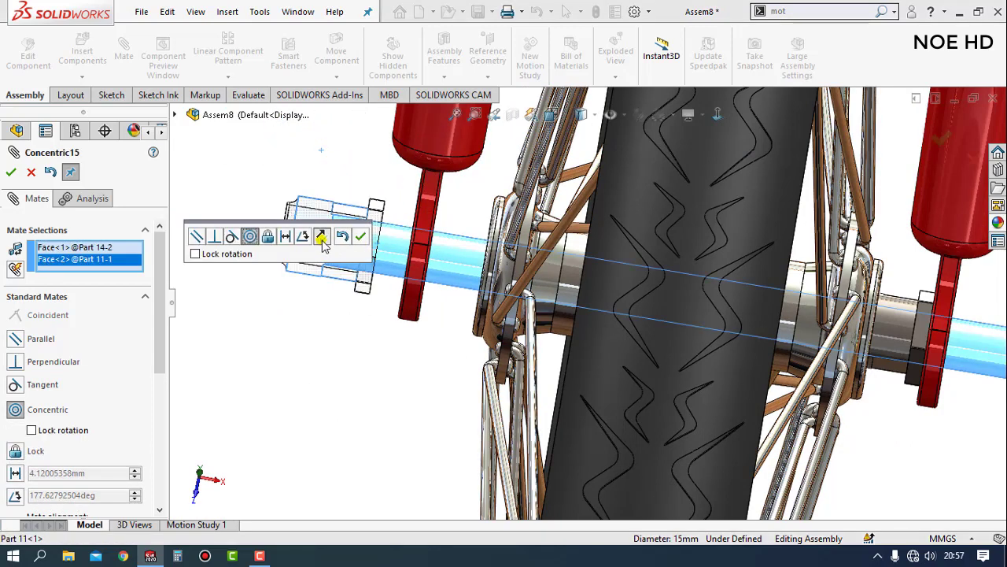
pyautogui.click(322, 238)
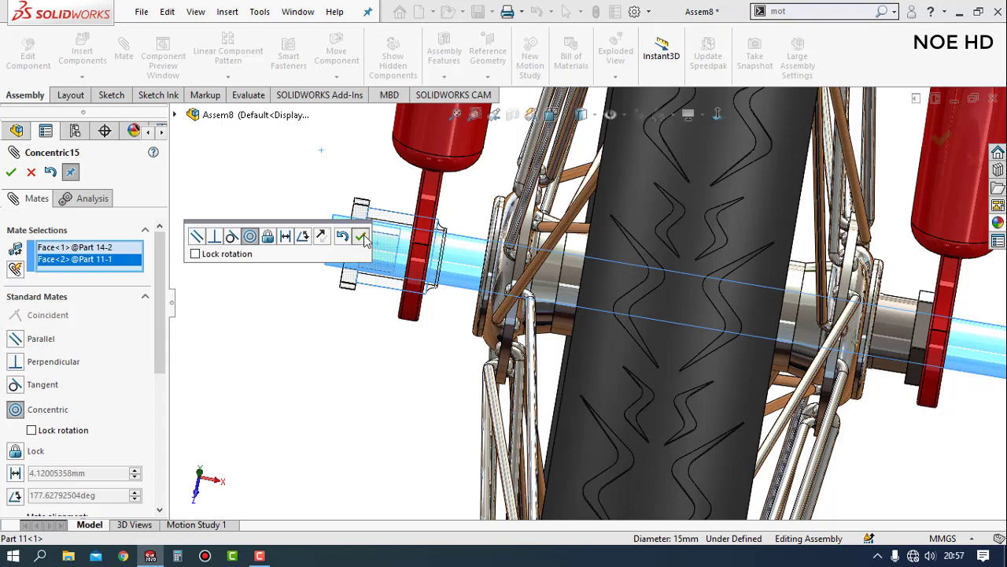
pyautogui.click(361, 236)
pyautogui.scroll(-3, 450, 311)
# Step: Seat the left nut copy's face flush against the fork end
pyautogui.moveTo(451, 315); pyautogui.dragTo(445, 344, button='middle')
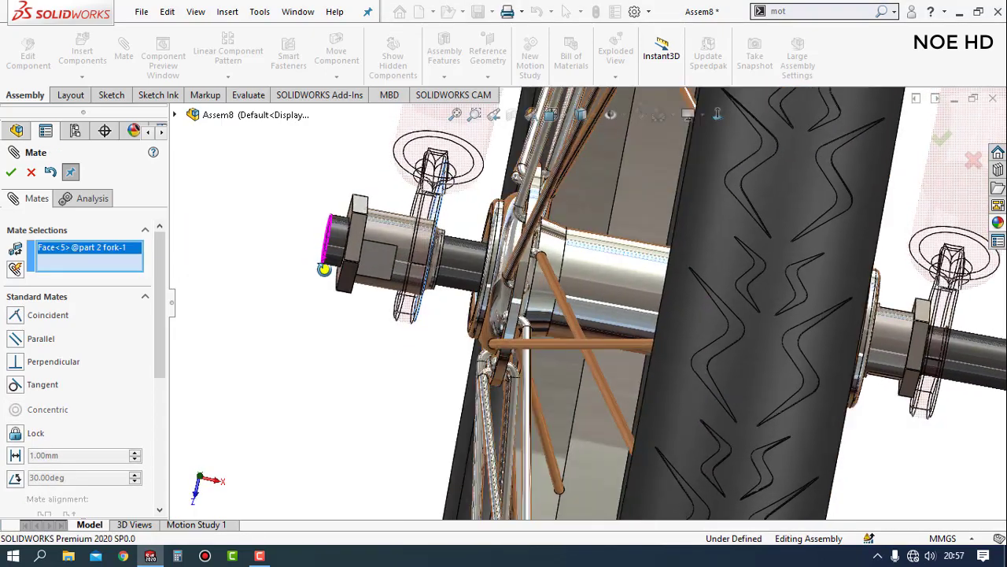
pyautogui.moveTo(318, 264); pyautogui.dragTo(338, 280, button='middle')
pyautogui.click(339, 280)
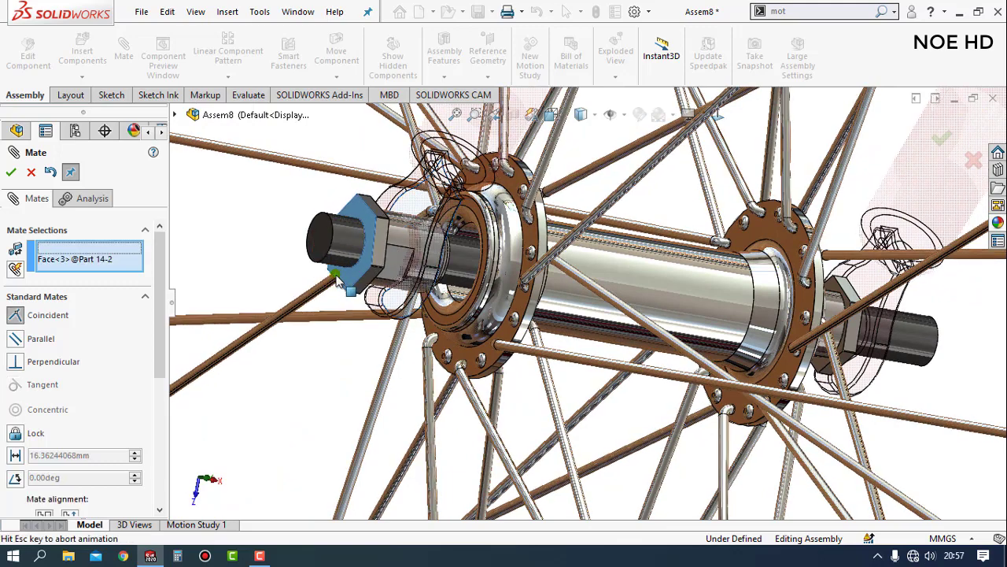
pyautogui.click(319, 242)
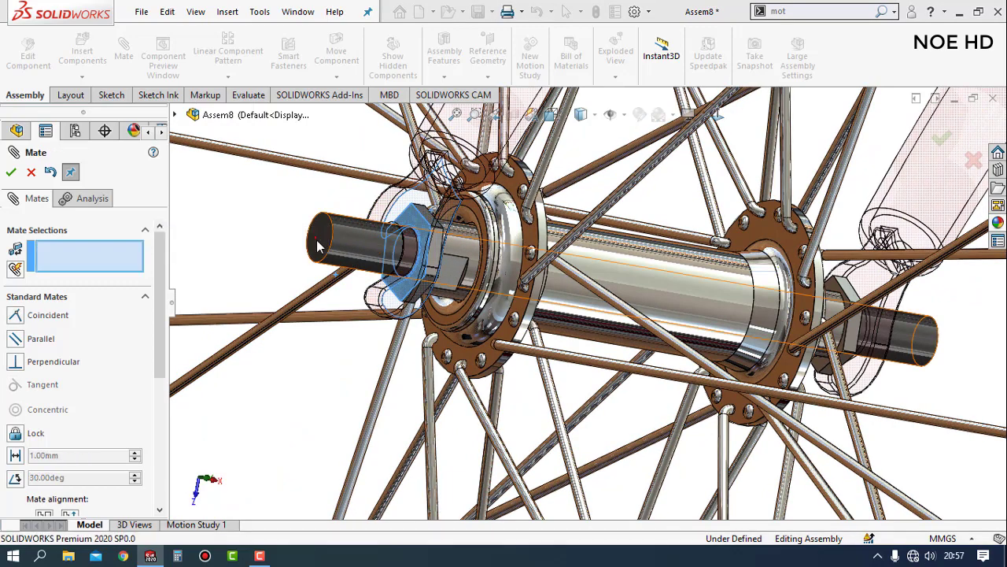
# Step: Exit the Mate command and orbit to the front of the fork and hub
pyautogui.press('Escape')
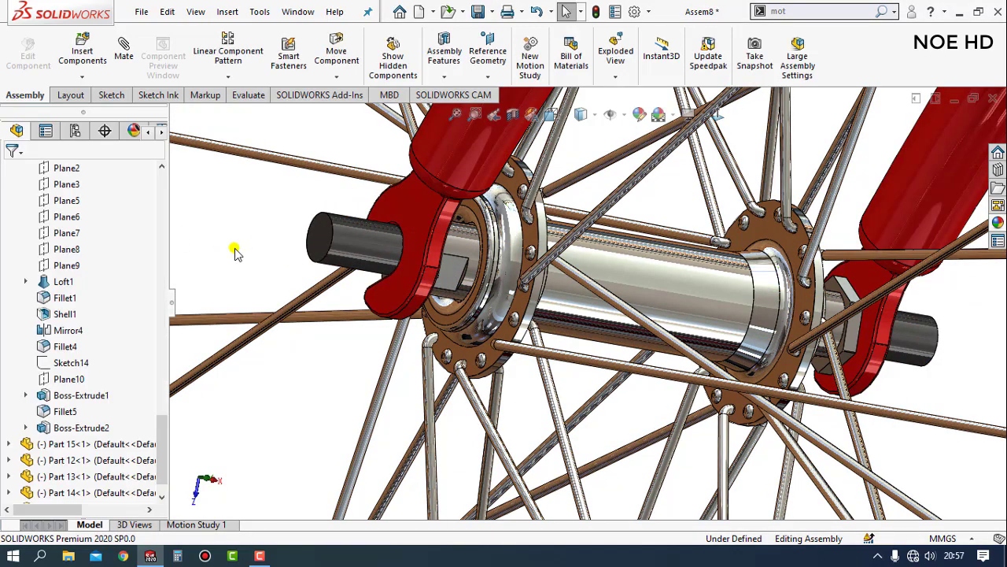
pyautogui.scroll(-2, 472, 291)
pyautogui.scroll(-2, 504, 299)
pyautogui.scroll(-2, 524, 307)
pyautogui.moveTo(524, 307)
pyautogui.mouseDown(button='middle')
pyautogui.moveTo(510, 212)
pyautogui.moveTo(558, 191)
pyautogui.moveTo(564, 213)
pyautogui.moveTo(662, 275)
pyautogui.mouseUp(button='middle')
pyautogui.scroll(2, 685, 316)
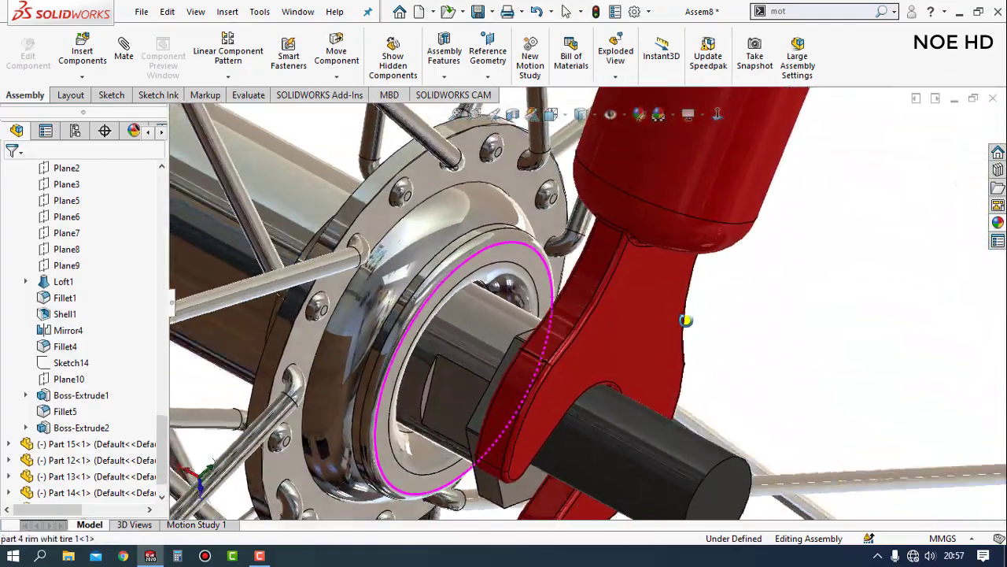
pyautogui.scroll(2, 679, 315)
pyautogui.scroll(2, 681, 314)
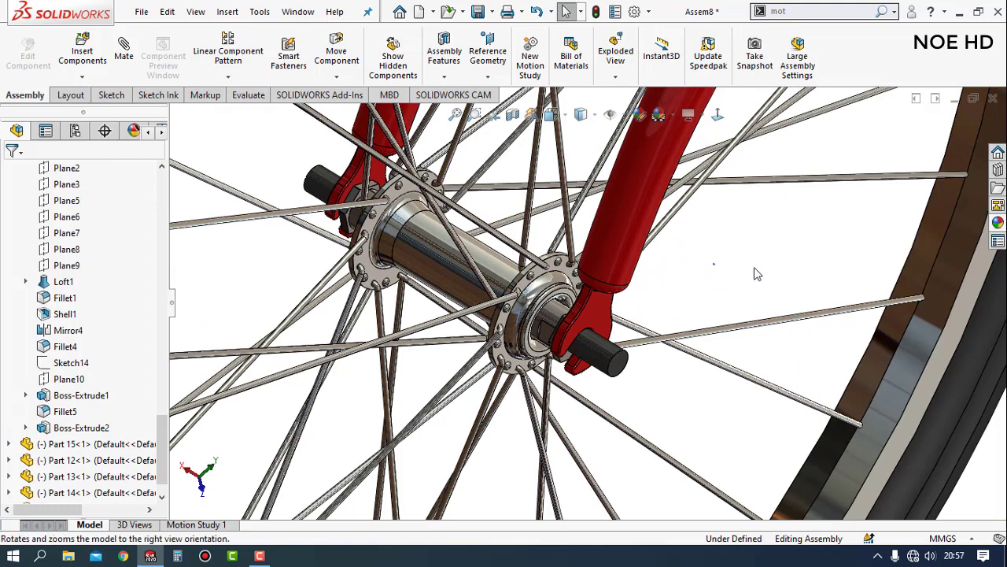
# Step: Switch to Right view and orbit to a straight end-on view of the rear hub
pyautogui.hotkey('ctrl', '4')
pyautogui.scroll(-2, 752, 339)
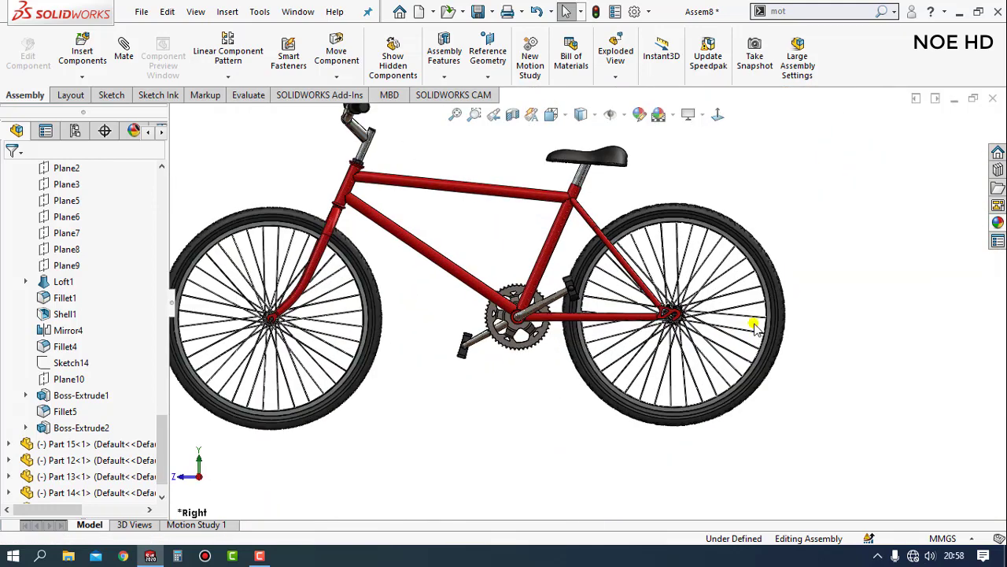
pyautogui.moveTo(753, 319)
pyautogui.mouseDown(button='middle')
pyautogui.moveTo(607, 360)
pyautogui.moveTo(636, 386)
pyautogui.moveTo(652, 386)
pyautogui.moveTo(553, 415)
pyautogui.mouseUp(button='middle')
pyautogui.scroll(-2, 554, 415)
pyautogui.scroll(-2, 508, 378)
pyautogui.scroll(-2, 562, 378)
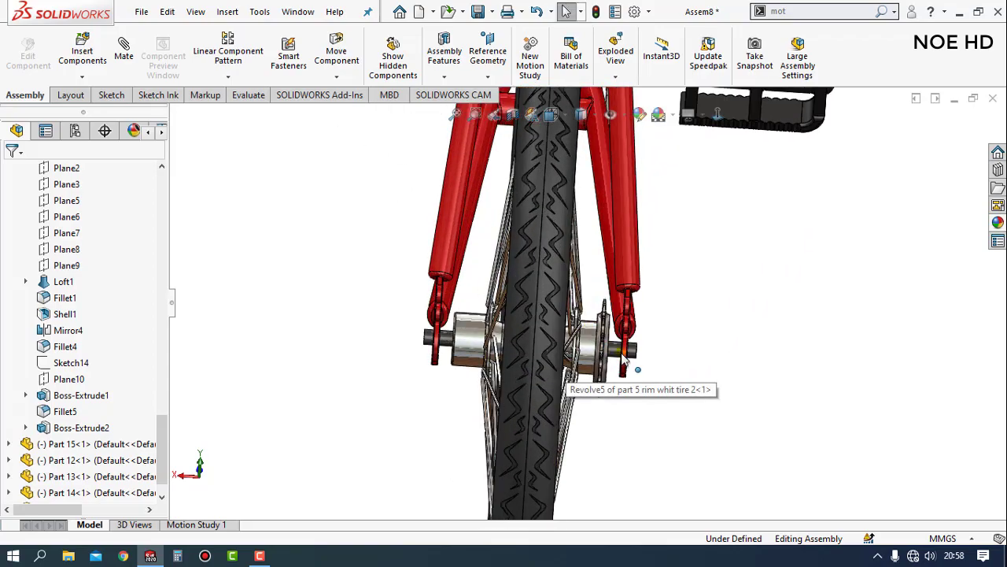
pyautogui.scroll(-3, 596, 368)
pyautogui.moveTo(596, 368); pyautogui.dragTo(459, 334, button='middle')
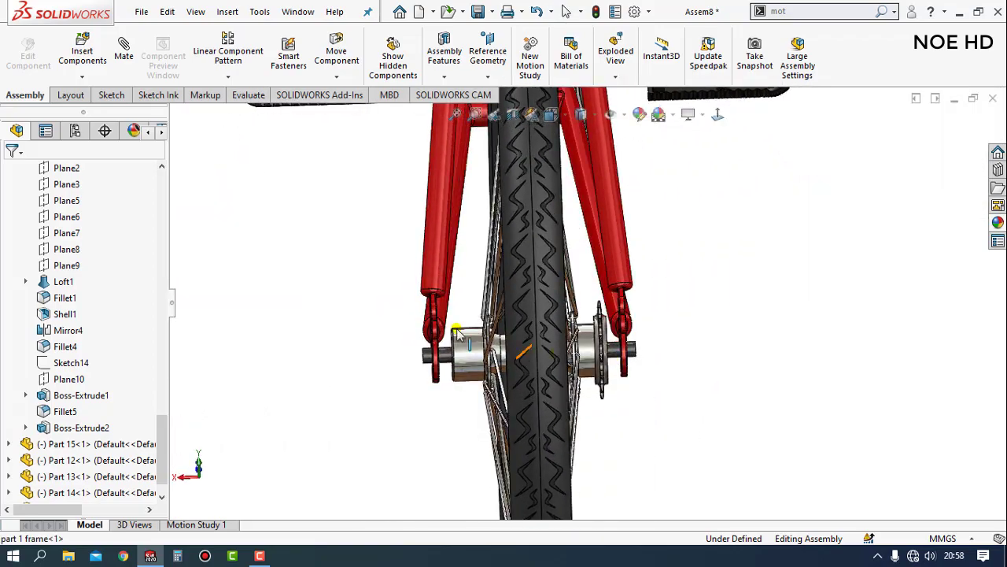
# Step: Insert Part 14 and place two spacer copies beside the rear hub
pyautogui.click(81, 54)
pyautogui.click(85, 423)
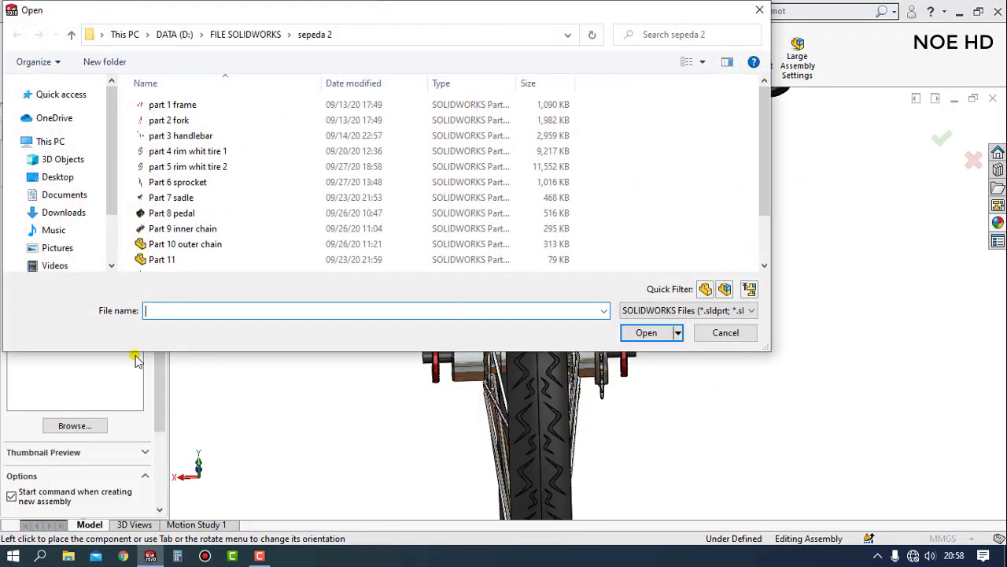
pyautogui.scroll(-2, 266, 214)
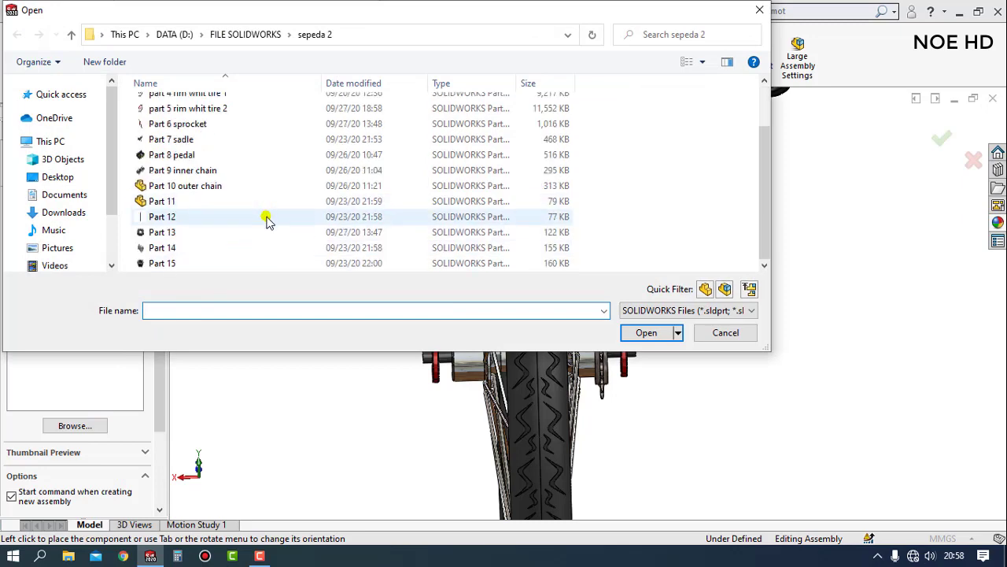
pyautogui.click(168, 247)
pyautogui.click(643, 333)
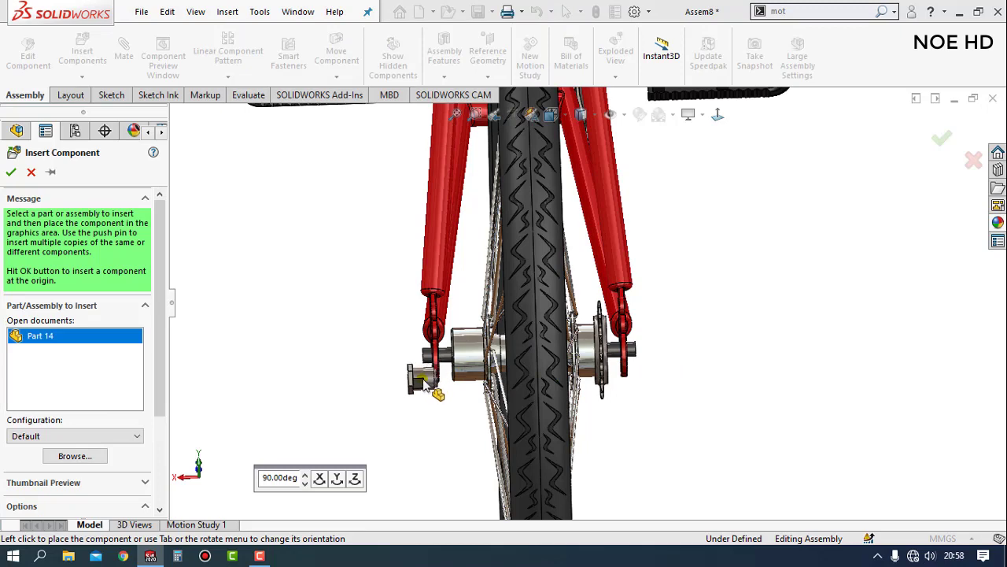
pyautogui.click(420, 385)
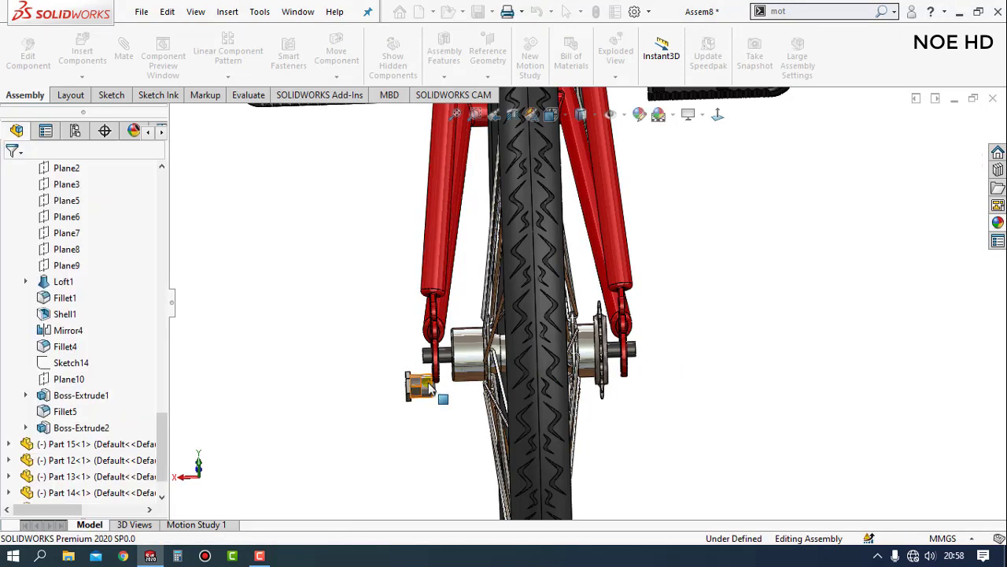
pyautogui.moveTo(596, 400); pyautogui.dragTo(695, 366)
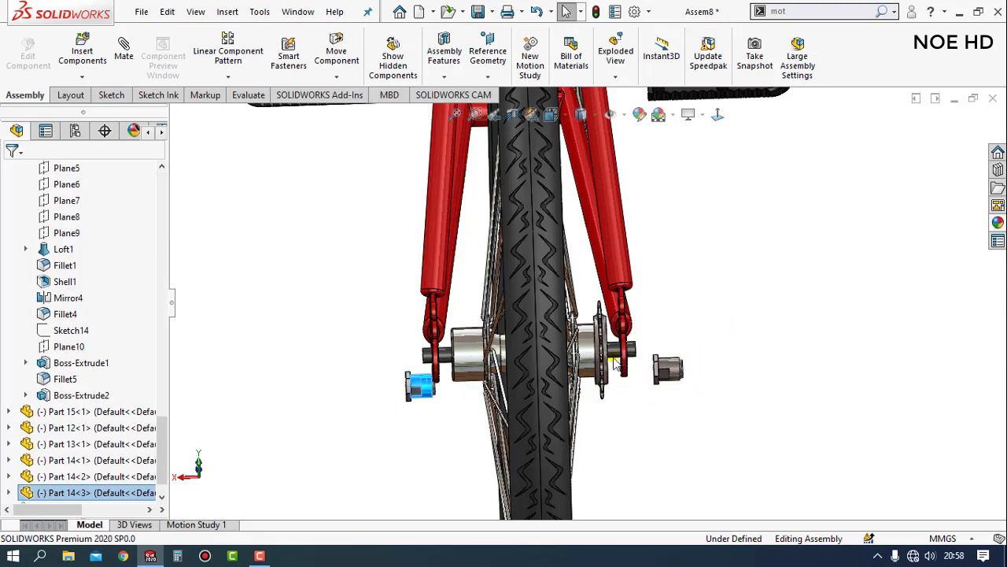
pyautogui.click(764, 337)
# Step: Mate the first spacer concentric with the rear axle, with its orientation flipped
pyautogui.scroll(-3, 641, 356)
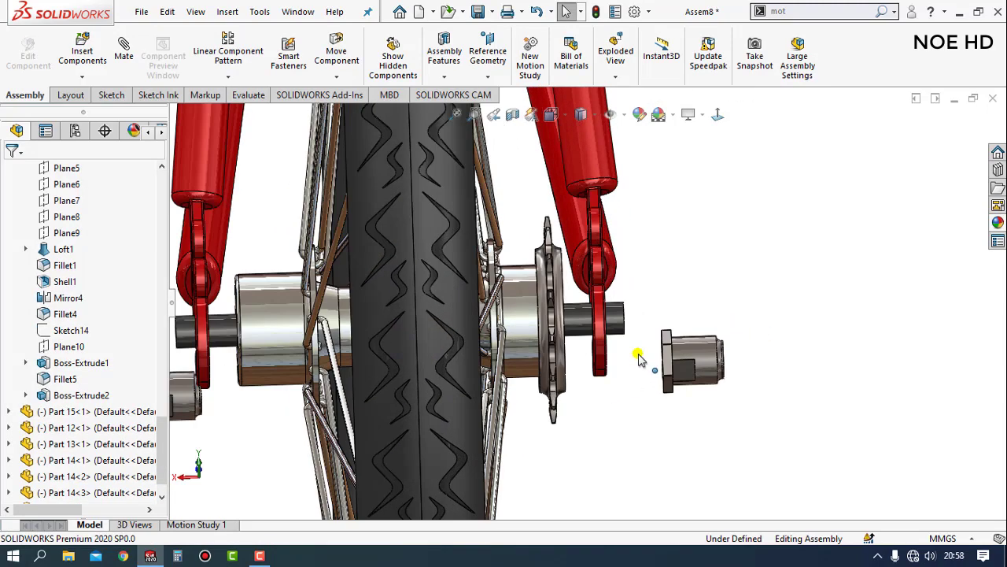
pyautogui.scroll(-3, 640, 359)
pyautogui.click(723, 340)
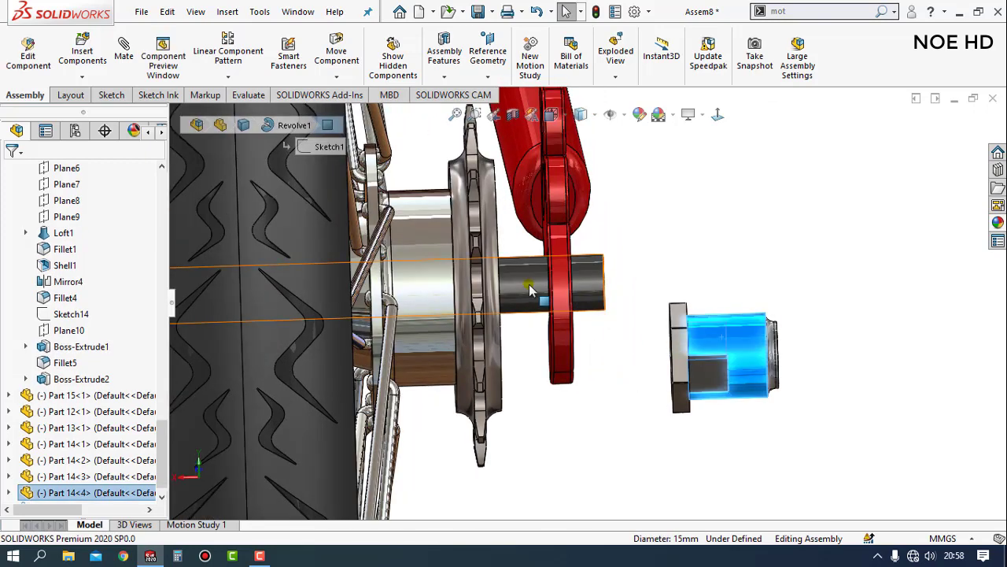
pyautogui.click(529, 284)
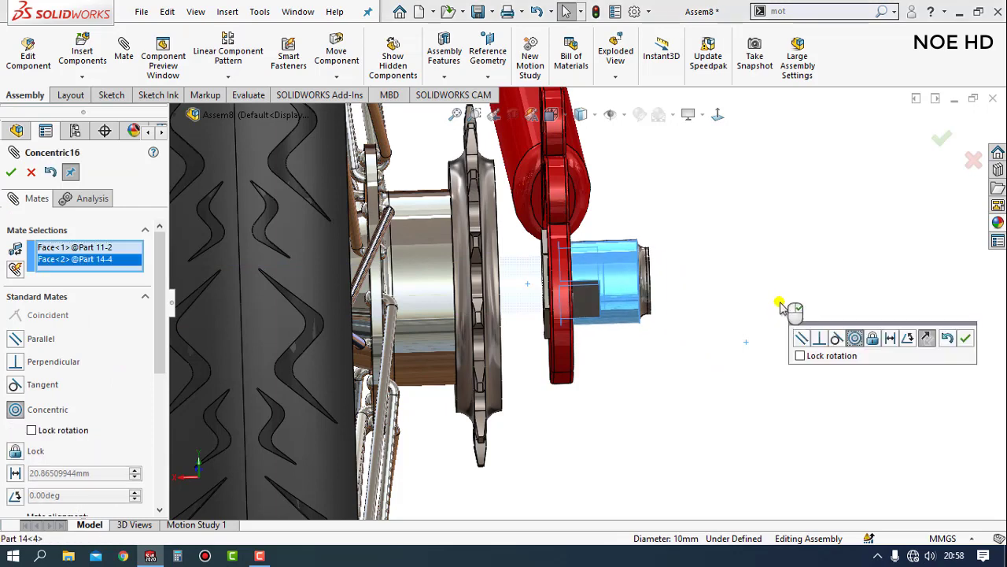
pyautogui.click(928, 338)
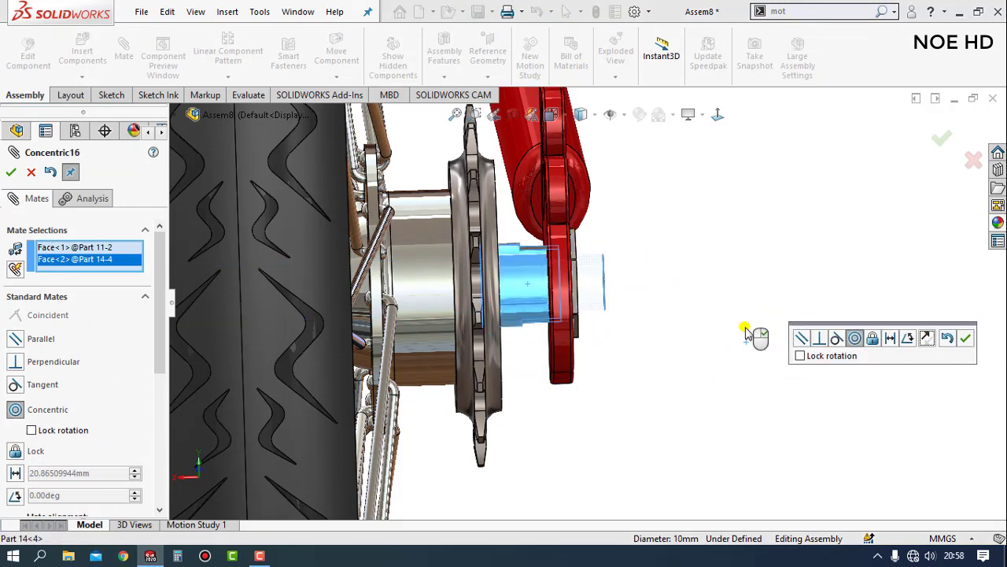
pyautogui.click(965, 338)
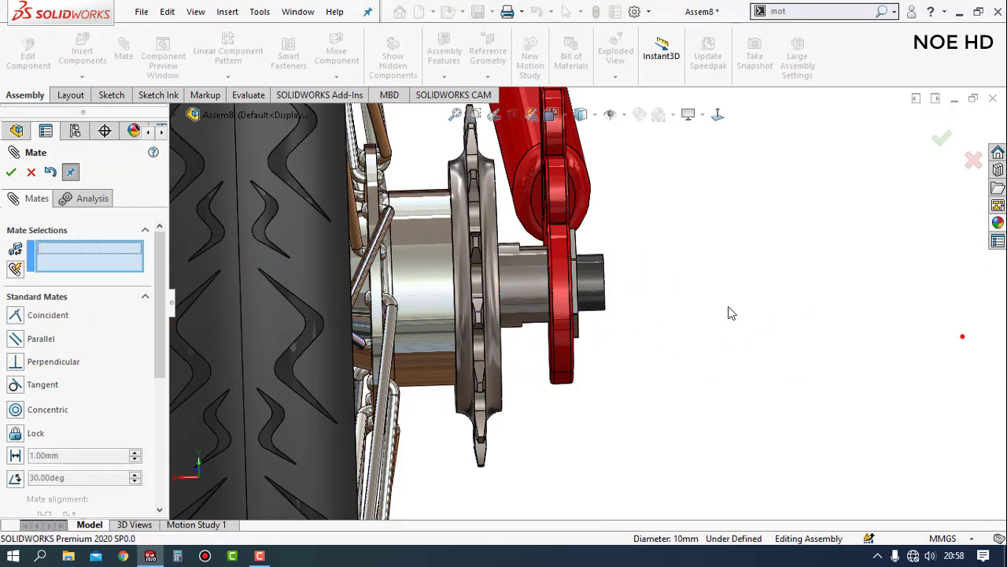
# Step: Mate the first spacer's end face coincident with the frame dropout face
pyautogui.moveTo(665, 306); pyautogui.dragTo(652, 314, button='middle')
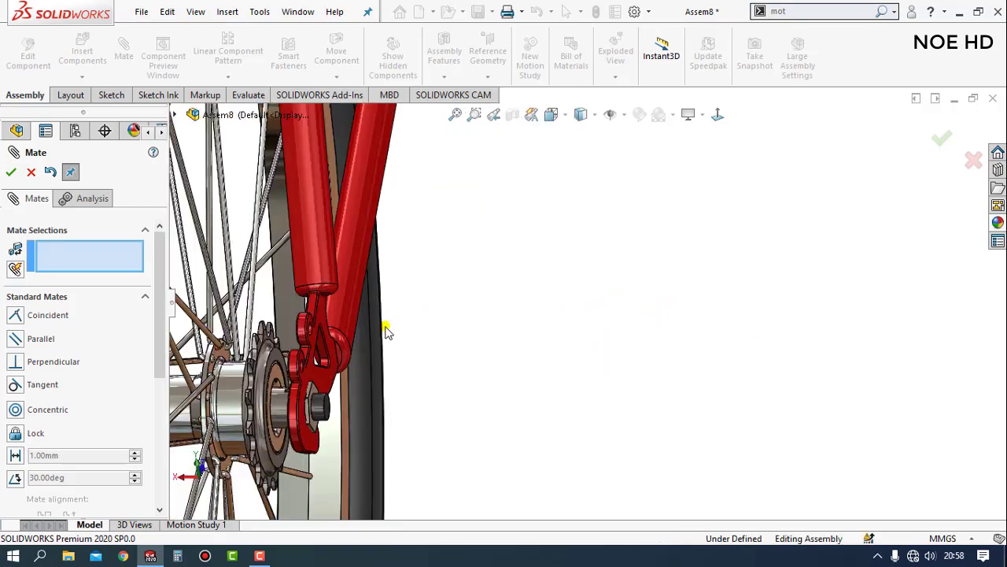
pyautogui.scroll(-3, 591, 378)
pyautogui.scroll(-3, 540, 433)
pyautogui.scroll(-1, 540, 434)
pyautogui.click(560, 380)
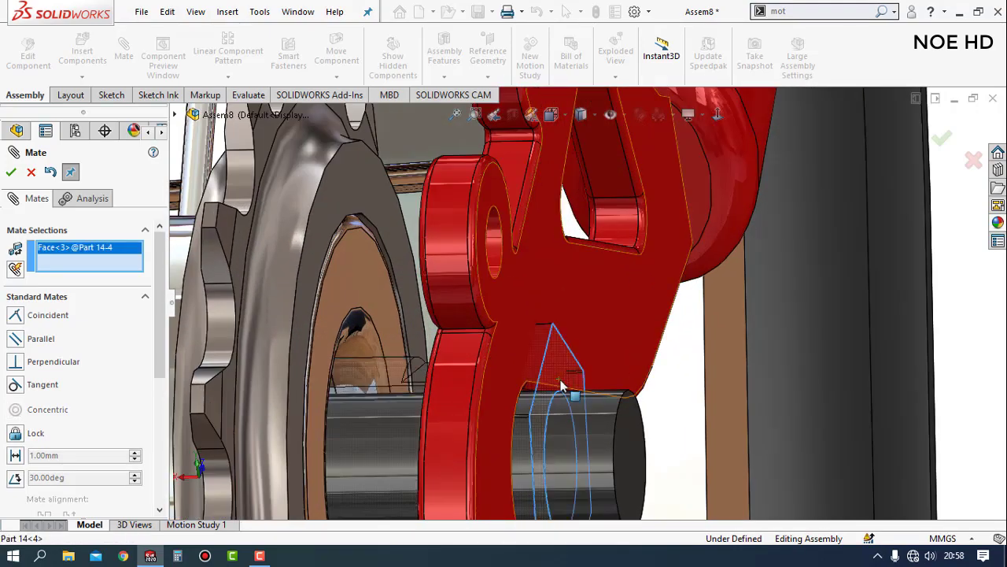
pyautogui.moveTo(560, 379)
pyautogui.mouseDown(button='middle')
pyautogui.moveTo(523, 395)
pyautogui.moveTo(546, 412)
pyautogui.moveTo(497, 489)
pyautogui.mouseUp(button='middle')
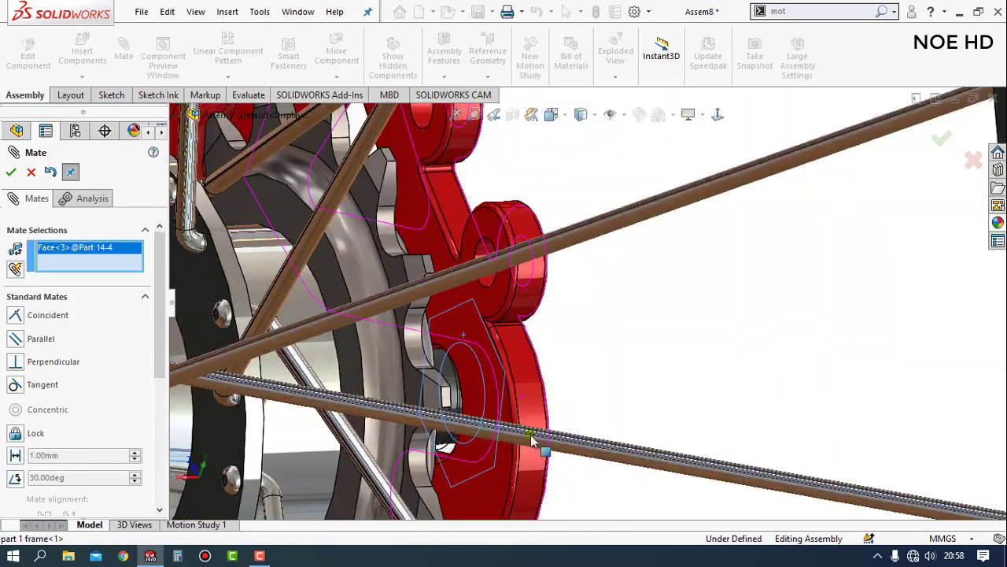
pyautogui.click(496, 486)
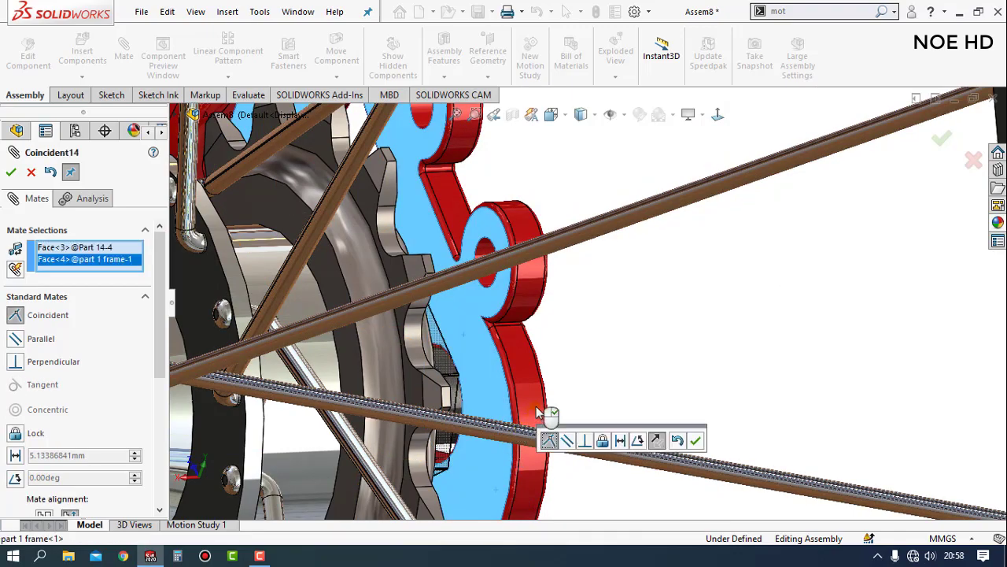
pyautogui.click(695, 440)
# Step: Mate the second spacer concentric with the rear axle on the other side
pyautogui.moveTo(598, 409)
pyautogui.mouseDown(button='middle')
pyautogui.moveTo(468, 397)
pyautogui.moveTo(473, 371)
pyautogui.moveTo(422, 366)
pyautogui.mouseUp(button='middle')
pyautogui.scroll(-2, 423, 366)
pyautogui.scroll(-3, 425, 362)
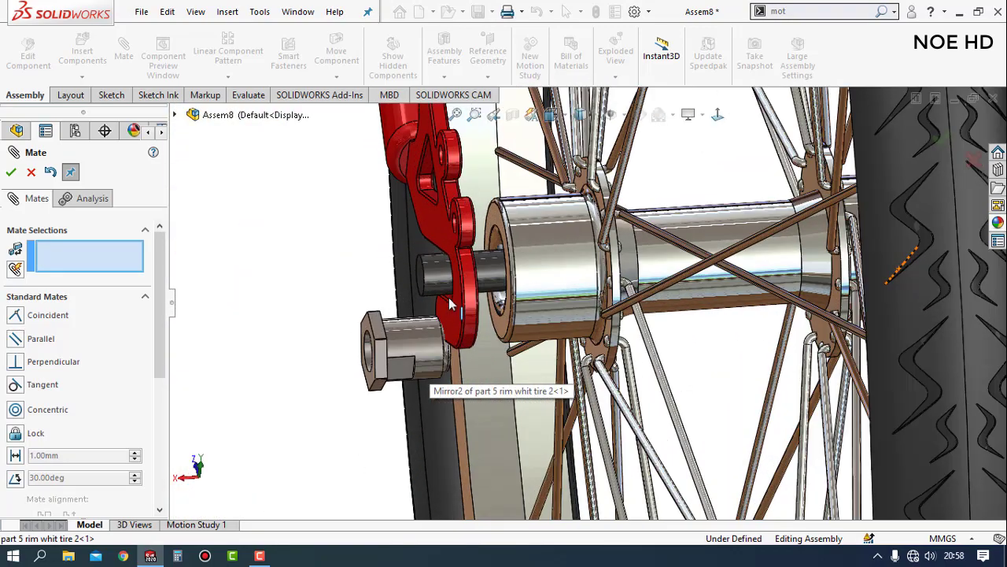
pyautogui.click(421, 340)
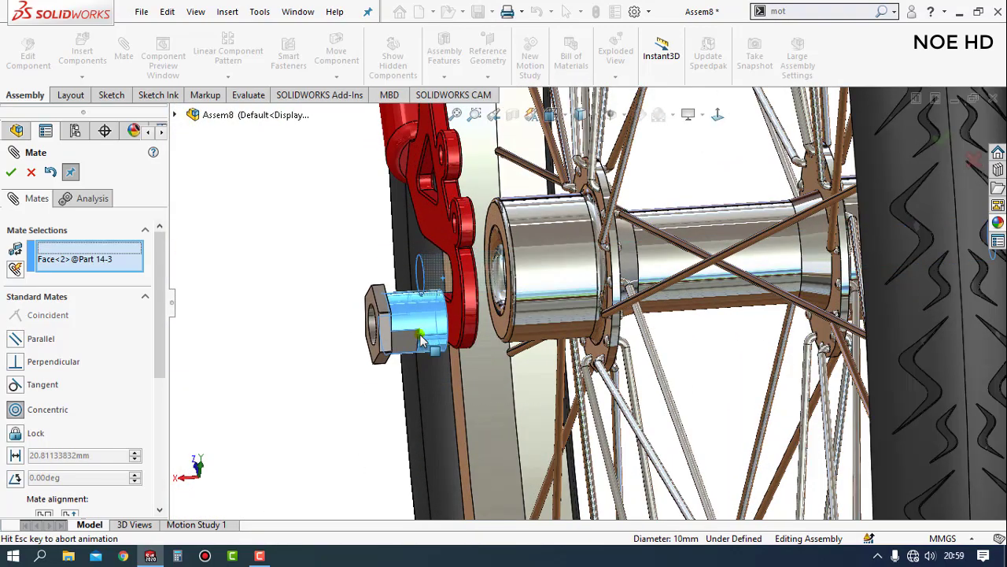
pyautogui.click(433, 331)
pyautogui.click(447, 333)
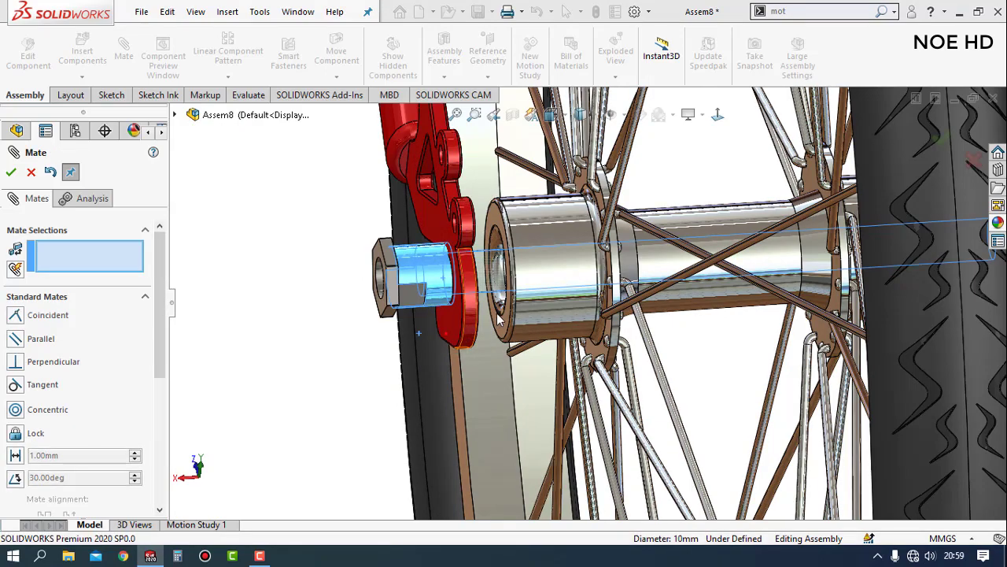
# Step: Seat the second spacer flush against the inner dropout face and exit Mate
pyautogui.scroll(-2, 396, 261)
pyautogui.click(381, 250)
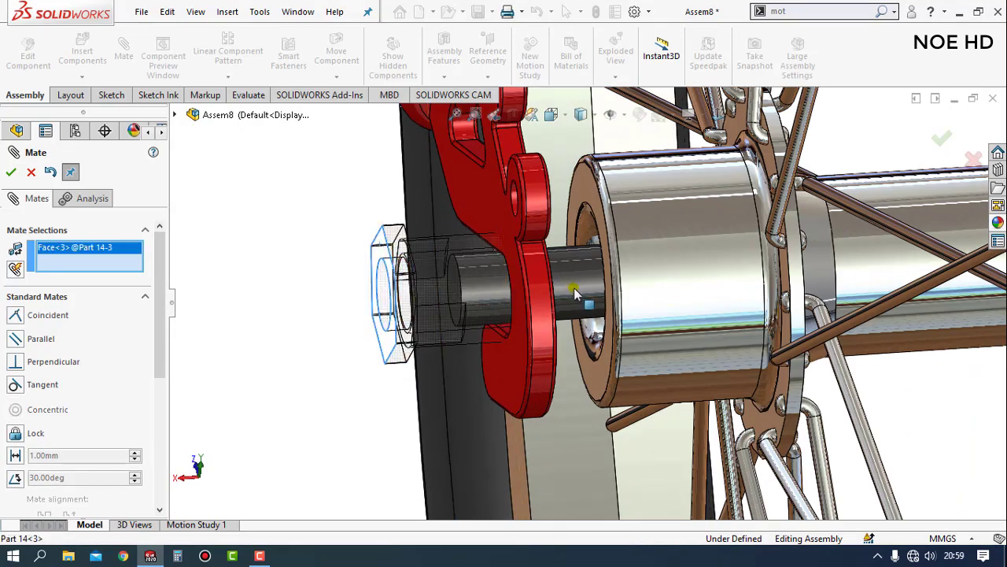
pyautogui.moveTo(382, 250); pyautogui.dragTo(541, 338, button='middle')
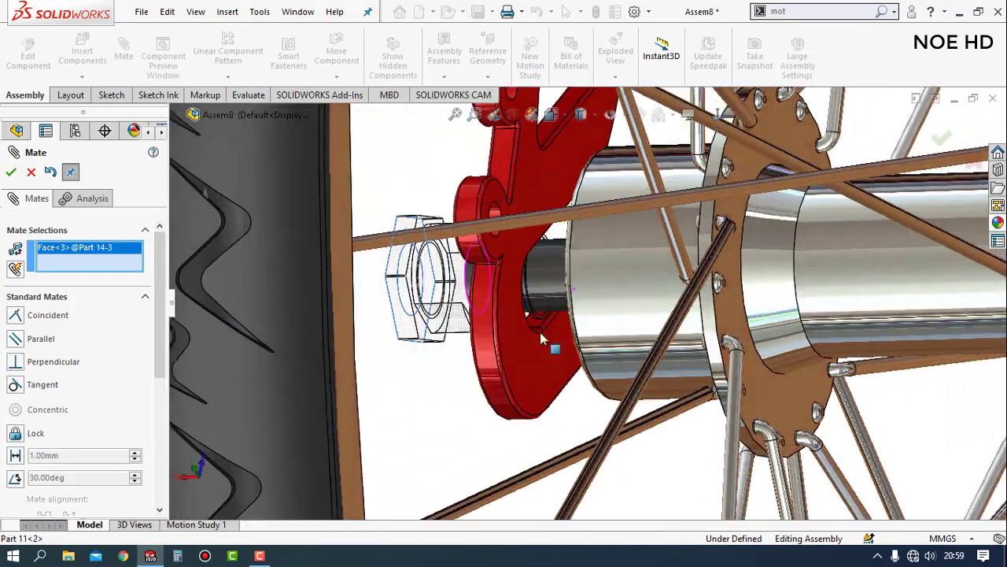
pyautogui.click(541, 338)
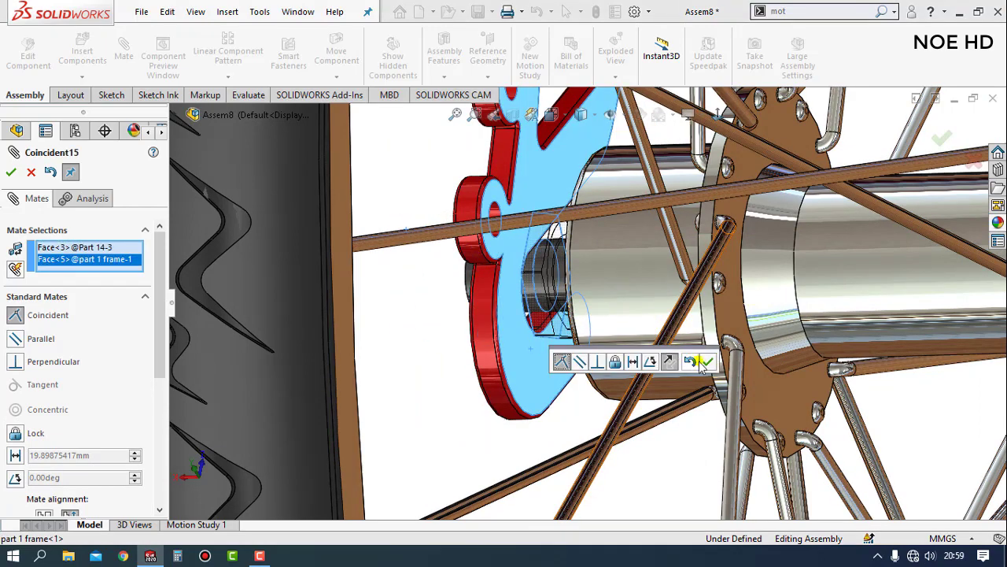
pyautogui.scroll(-3, 543, 299)
pyautogui.scroll(-3, 546, 292)
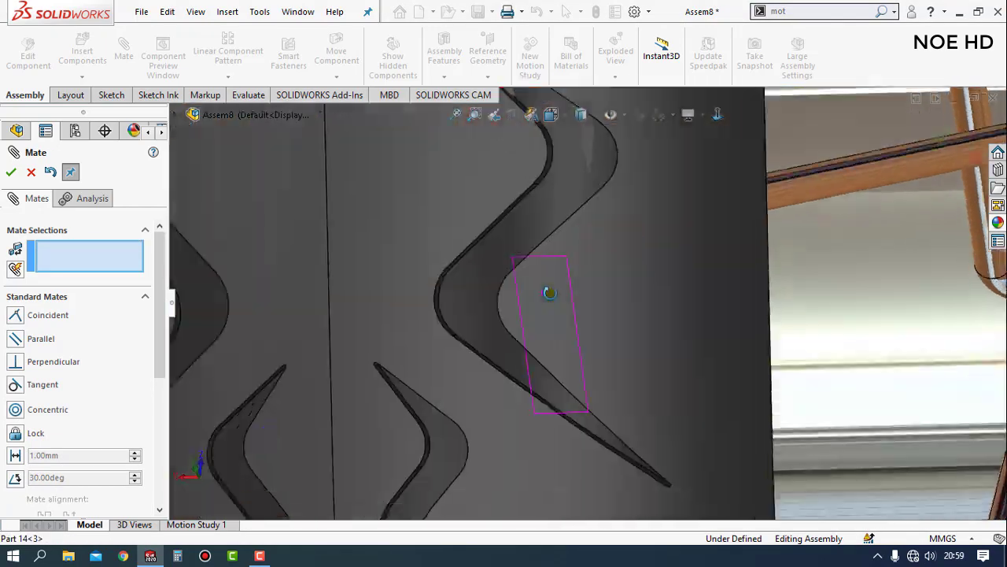
pyautogui.scroll(2, 558, 310)
pyautogui.moveTo(558, 310); pyautogui.dragTo(562, 333, button='middle')
pyautogui.moveTo(597, 373); pyautogui.dragTo(665, 350, button='middle')
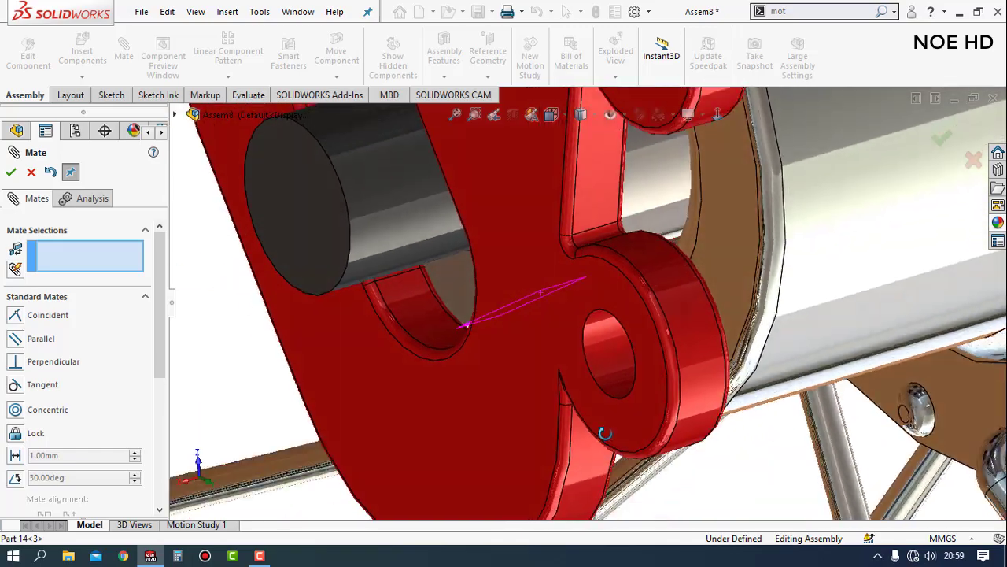
pyautogui.scroll(5, 665, 350)
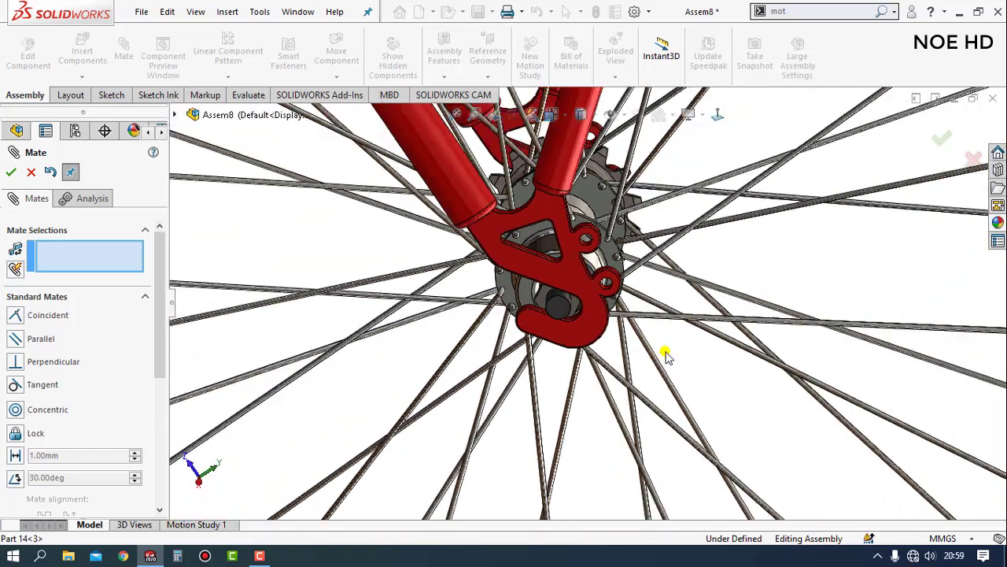
pyautogui.scroll(3, 490, 338)
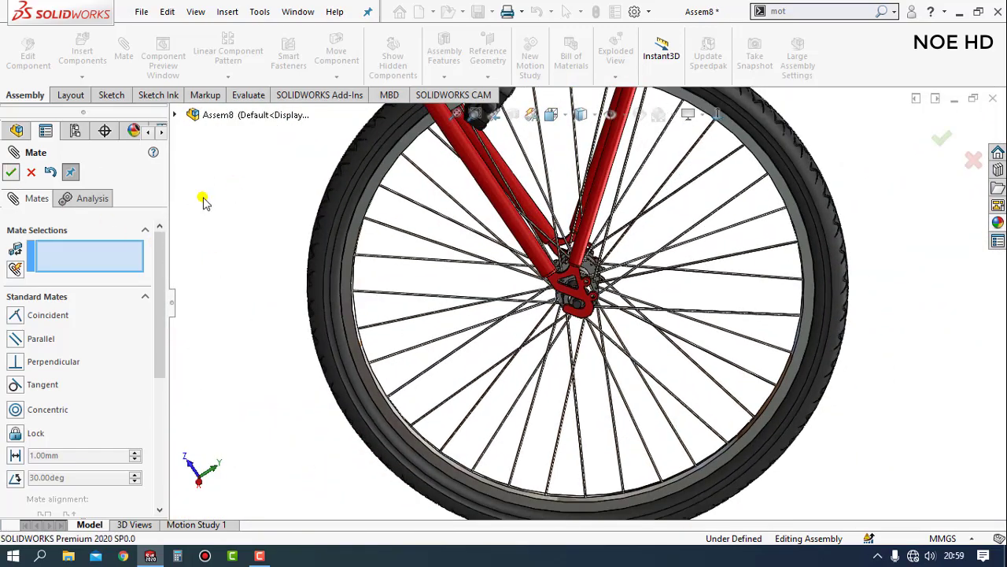
pyautogui.press('Escape')
# Step: Zoom in on the rear hub and drag the sprocket to spin the rear wheel about the hub
pyautogui.hotkey('ctrl', '4')
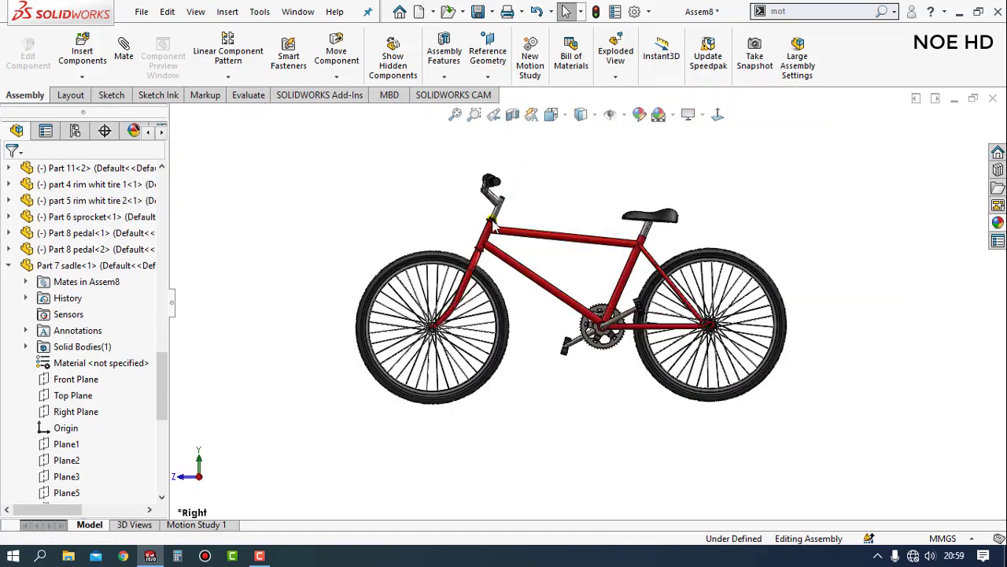
pyautogui.scroll(-3, 586, 265)
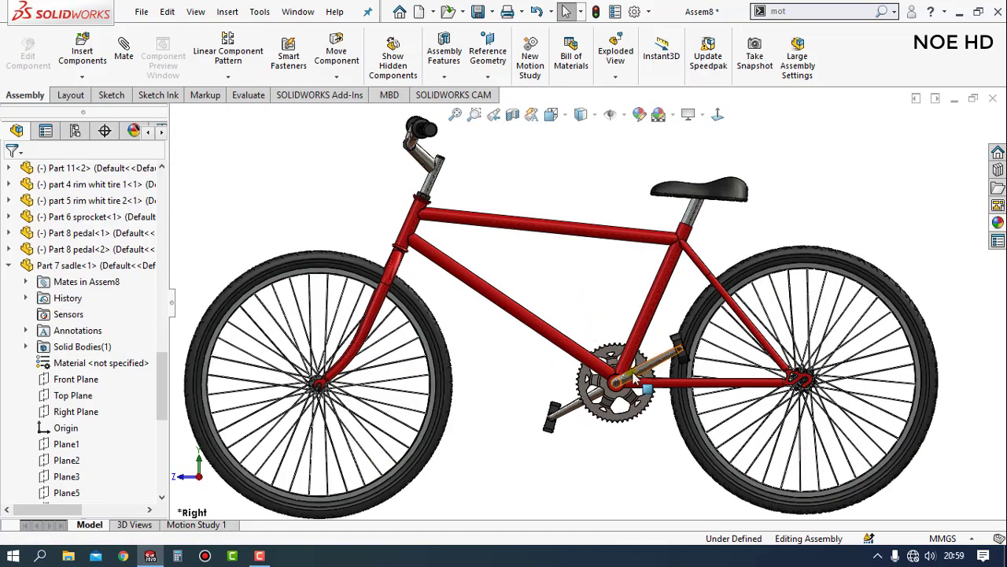
pyautogui.scroll(-2, 634, 378)
pyautogui.scroll(-2, 836, 334)
pyautogui.scroll(-3, 708, 331)
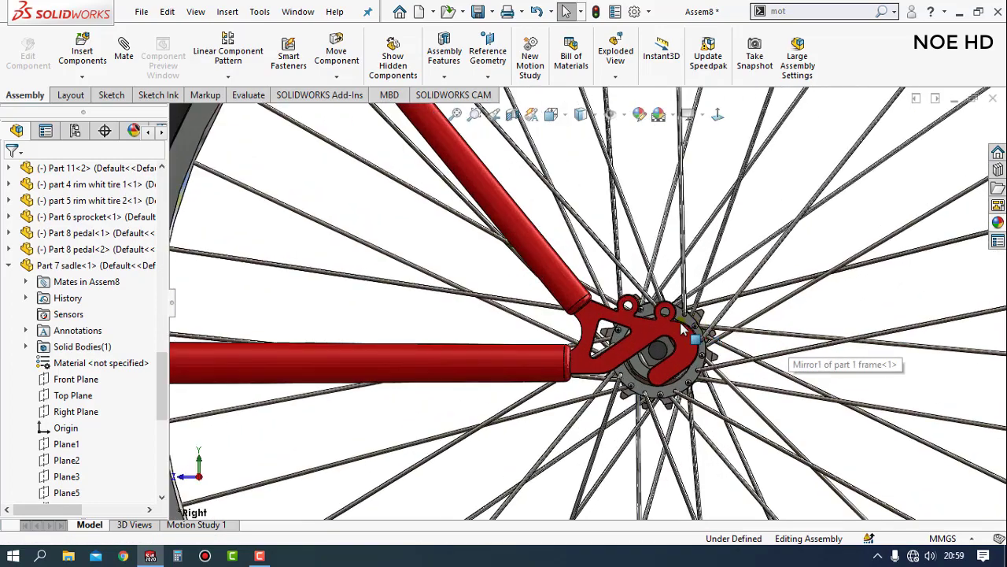
pyautogui.scroll(-2, 682, 326)
pyautogui.click(688, 299)
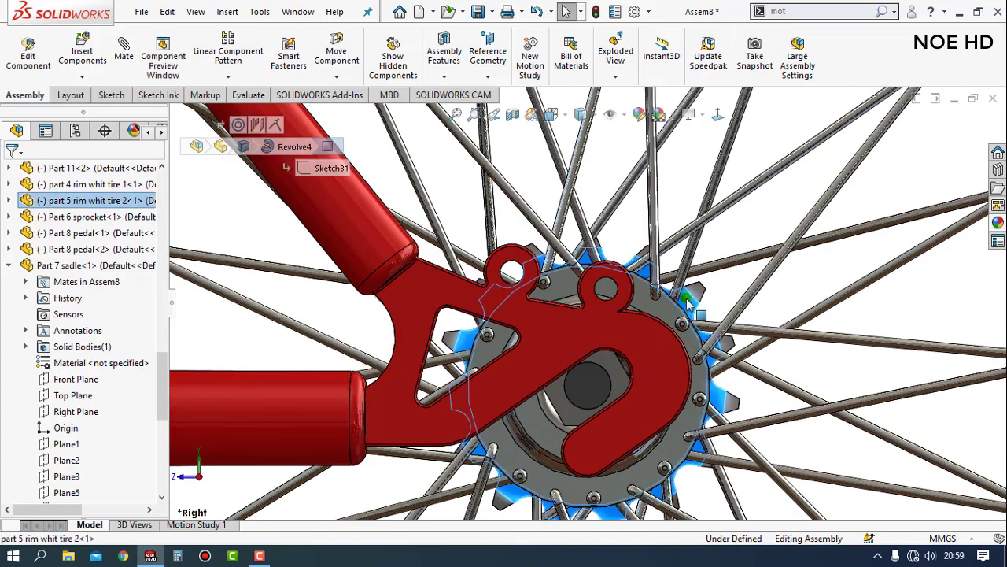
pyautogui.moveTo(693, 315); pyautogui.dragTo(473, 461)
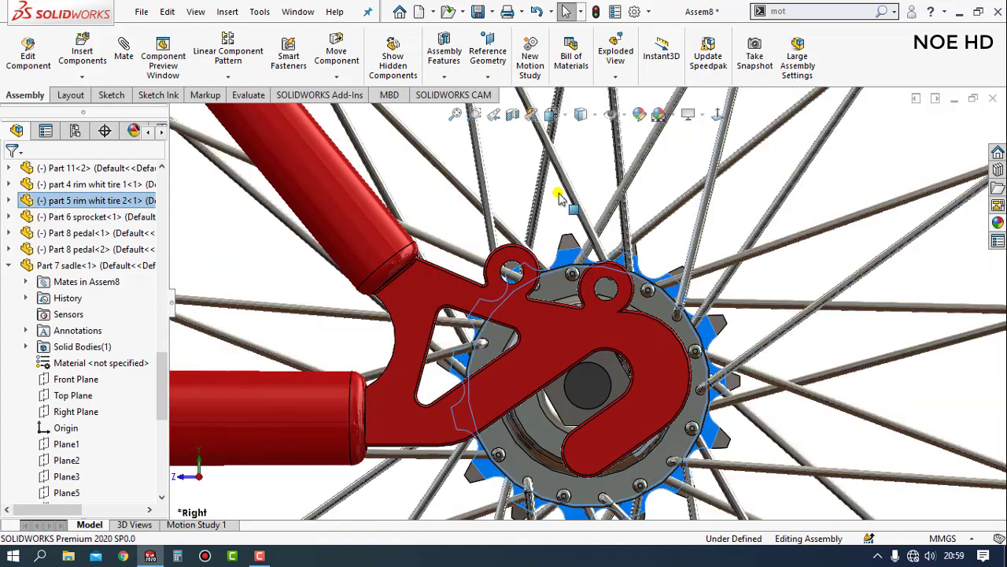
pyautogui.scroll(2, 628, 327)
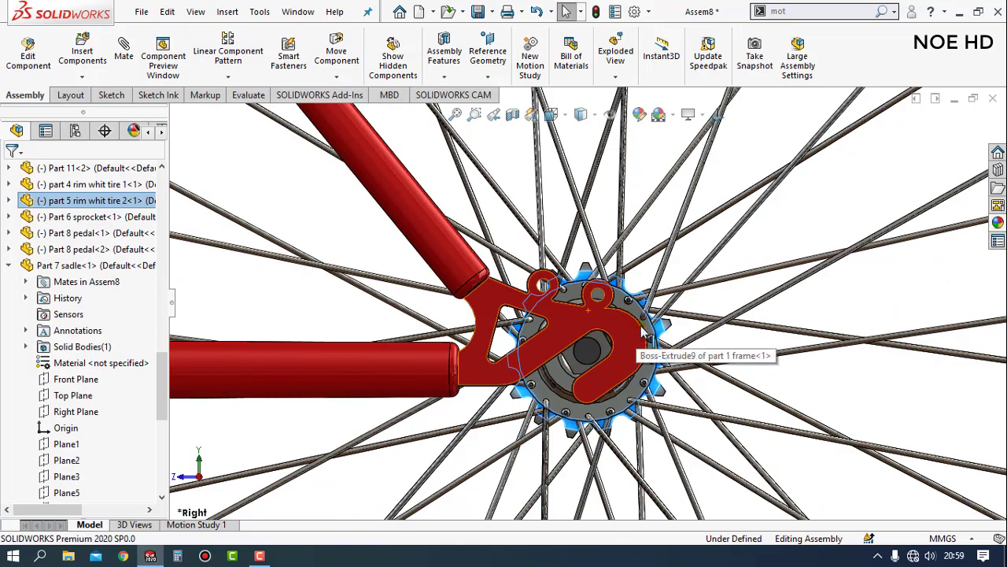
pyautogui.moveTo(660, 329); pyautogui.dragTo(666, 370)
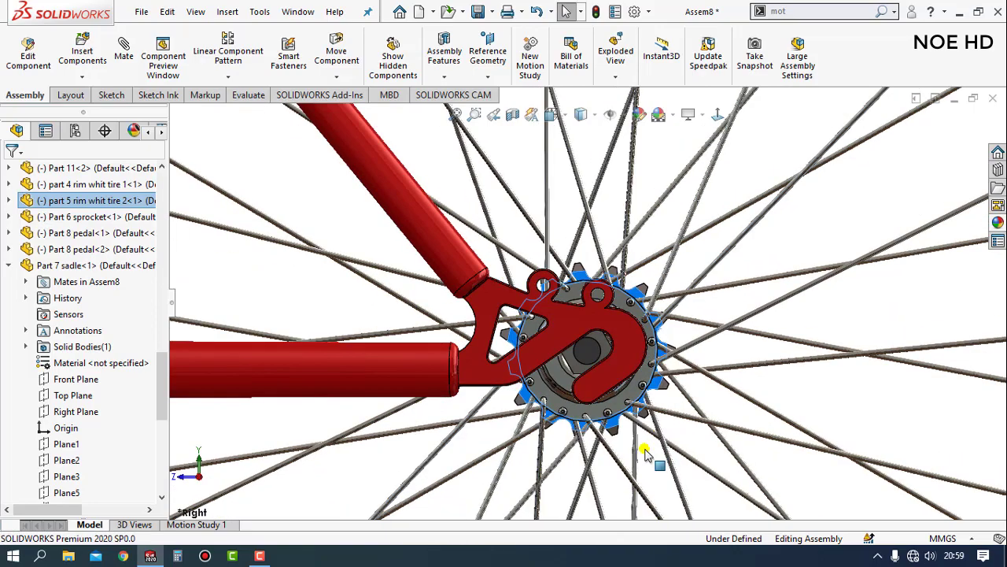
# Step: Orbit and zoom from the front hub to inspect the pedal crank and chainring
pyautogui.scroll(3, 764, 315)
pyautogui.scroll(2, 782, 315)
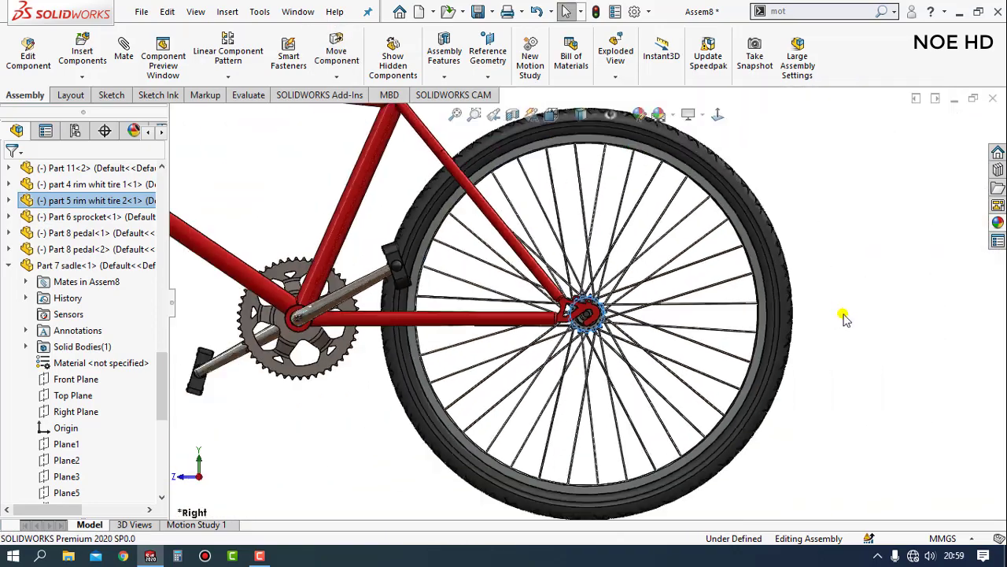
pyautogui.scroll(1, 481, 351)
pyautogui.scroll(-2, 483, 250)
pyautogui.scroll(2, 485, 254)
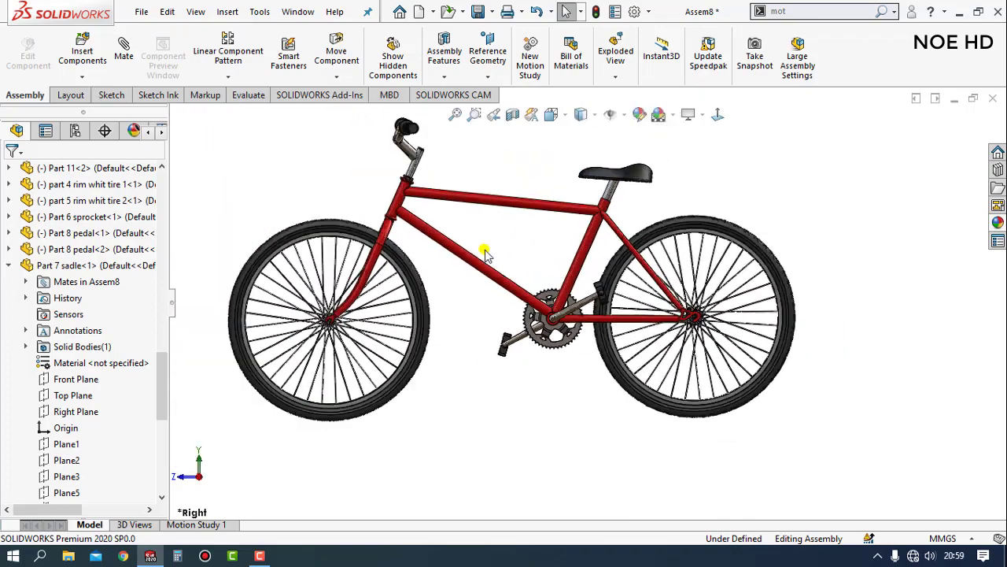
pyautogui.scroll(-1, 331, 315)
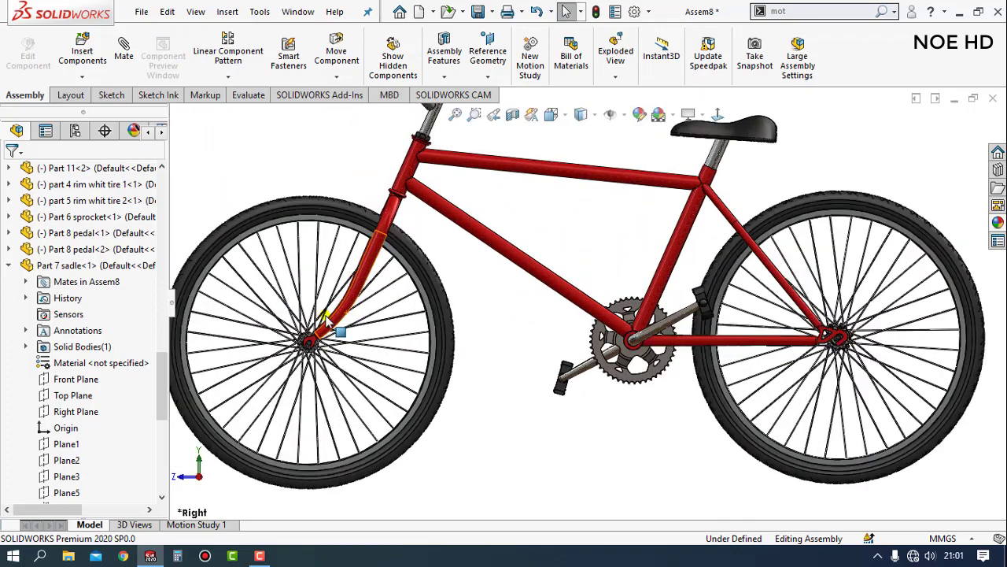
pyautogui.scroll(-4, 331, 315)
pyautogui.scroll(-2, 378, 354)
pyautogui.moveTo(425, 473)
pyautogui.mouseDown(button='middle')
pyautogui.moveTo(444, 445)
pyautogui.moveTo(614, 323)
pyautogui.mouseUp(button='middle')
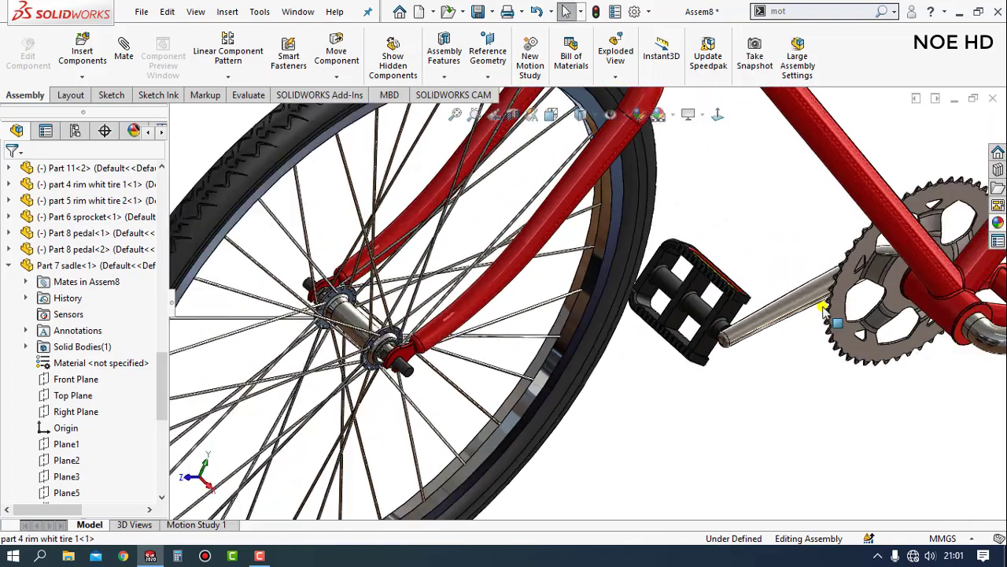
pyautogui.scroll(-3, 614, 323)
pyautogui.scroll(-2, 595, 362)
pyautogui.scroll(2, 596, 362)
pyautogui.scroll(3, 596, 362)
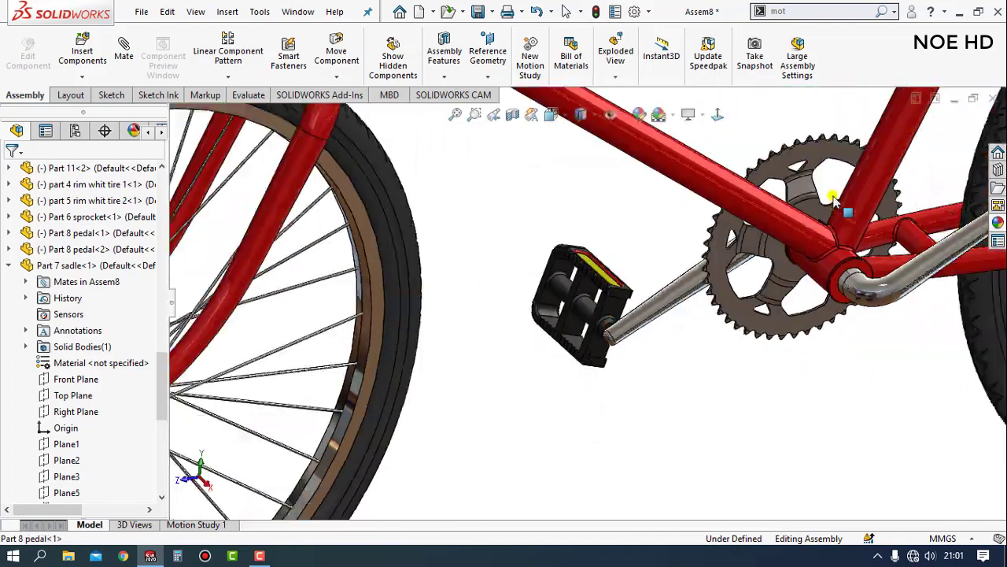
pyautogui.moveTo(596, 362); pyautogui.dragTo(767, 215, button='middle')
pyautogui.scroll(3, 782, 344)
pyautogui.scroll(-1, 834, 276)
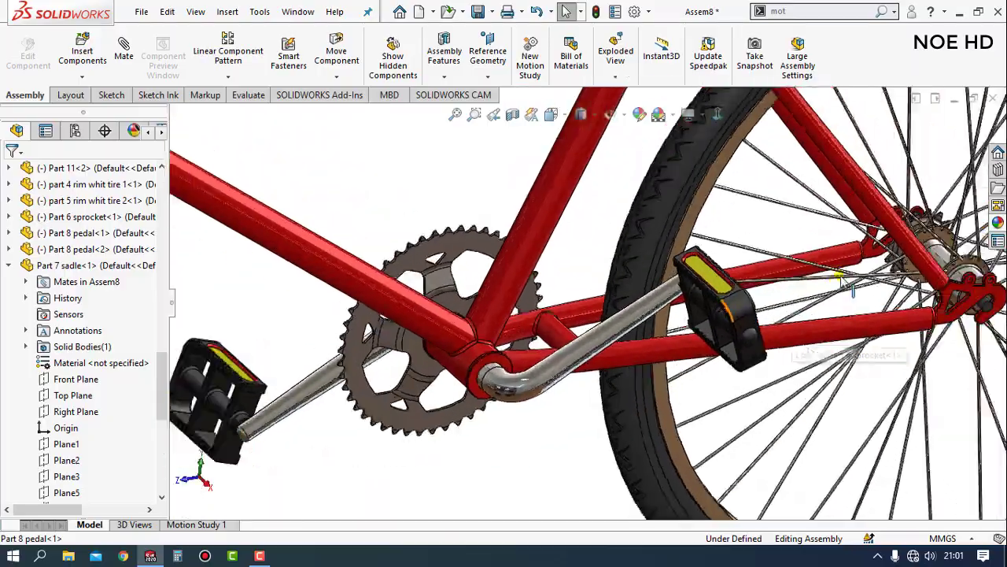
pyautogui.scroll(-3, 834, 276)
pyautogui.scroll(-3, 834, 276)
pyautogui.scroll(2, 834, 275)
# Step: Orbit around the rear hub and saddle to inspect them from above and the side
pyautogui.moveTo(834, 276)
pyautogui.mouseDown(button='middle')
pyautogui.moveTo(744, 397)
pyautogui.moveTo(798, 236)
pyautogui.mouseUp(button='middle')
pyautogui.scroll(-3, 743, 398)
pyautogui.scroll(2, 744, 397)
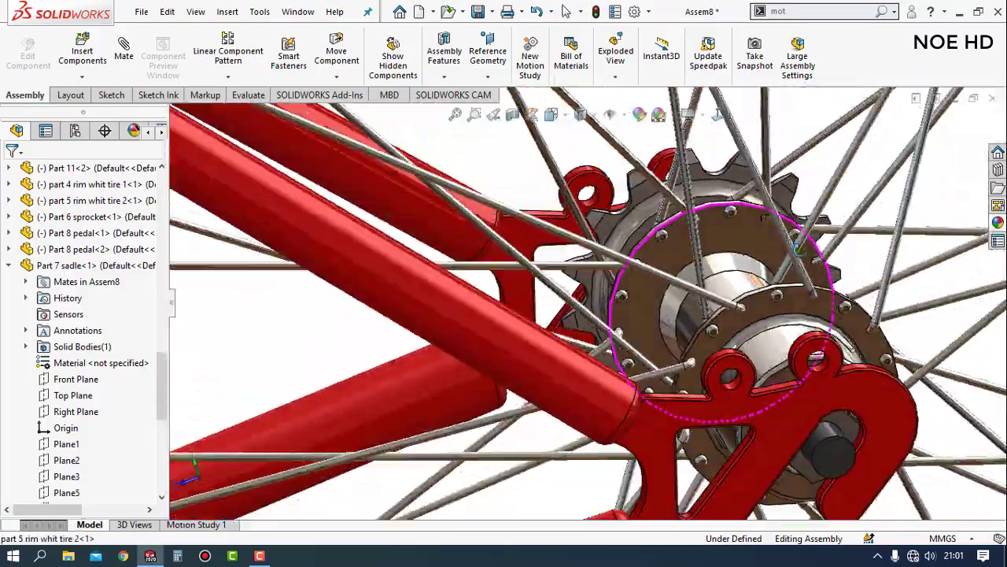
pyautogui.scroll(2, 734, 221)
pyautogui.scroll(3, 734, 220)
pyautogui.scroll(-3, 495, 220)
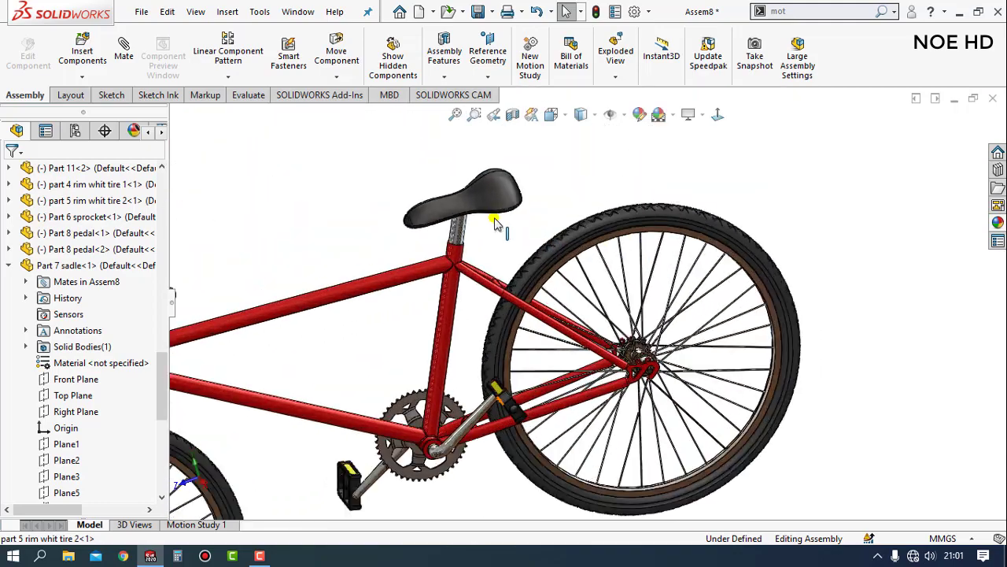
pyautogui.scroll(-2, 488, 209)
pyautogui.scroll(-1, 484, 202)
pyautogui.scroll(-2, 484, 202)
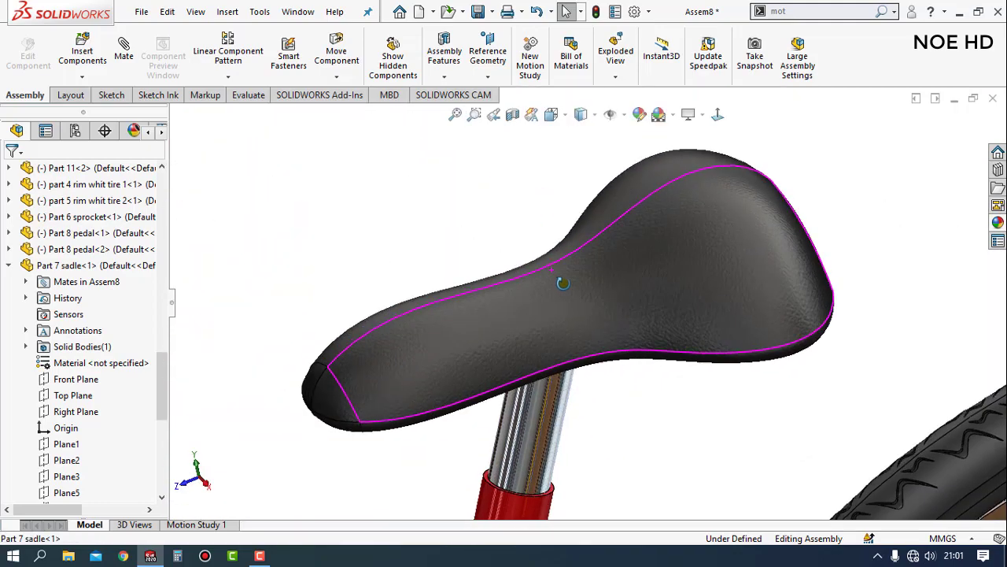
pyautogui.moveTo(556, 279)
pyautogui.mouseDown(button='middle')
pyautogui.moveTo(603, 333)
pyautogui.moveTo(614, 364)
pyautogui.moveTo(572, 352)
pyautogui.mouseUp(button='middle')
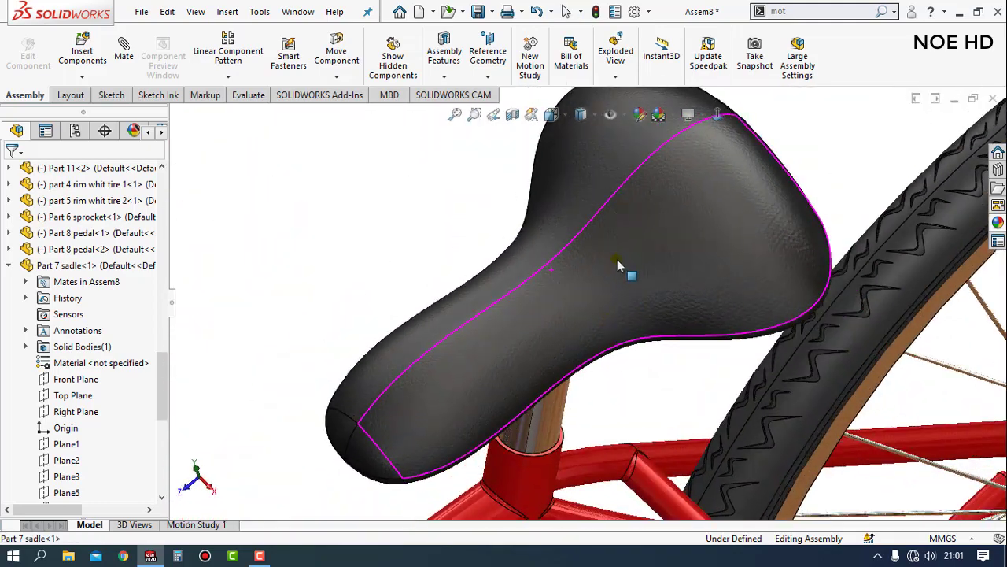
pyautogui.scroll(-2, 617, 261)
pyautogui.scroll(-1, 617, 261)
pyautogui.scroll(-1, 617, 261)
pyautogui.scroll(1, 617, 262)
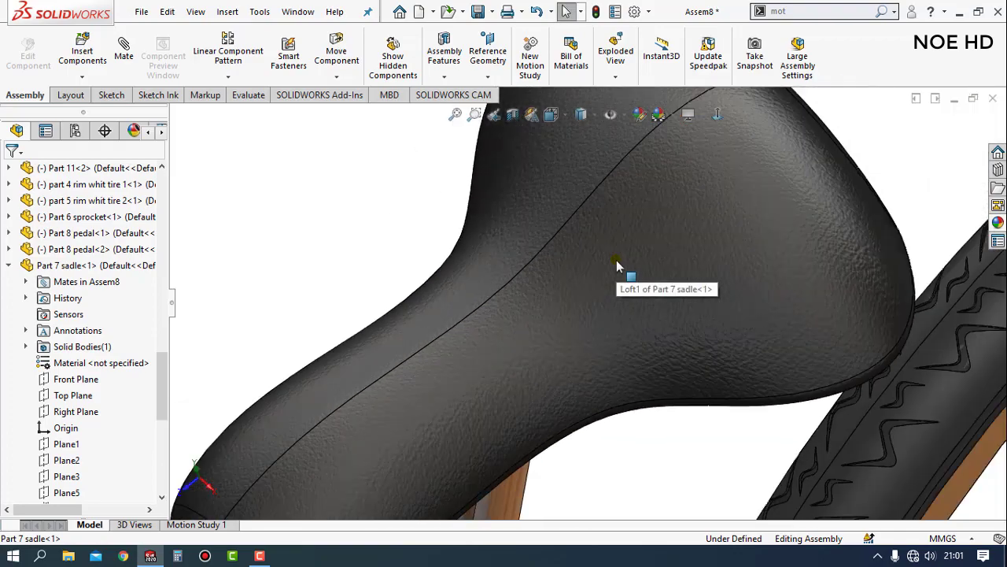
pyautogui.scroll(3, 617, 262)
pyautogui.moveTo(619, 283)
pyautogui.mouseDown(button='middle')
pyautogui.moveTo(585, 292)
pyautogui.moveTo(551, 220)
pyautogui.moveTo(492, 291)
pyautogui.moveTo(512, 333)
pyautogui.mouseUp(button='middle')
pyautogui.scroll(3, 440, 263)
pyautogui.scroll(-2, 394, 237)
pyautogui.scroll(-2, 384, 246)
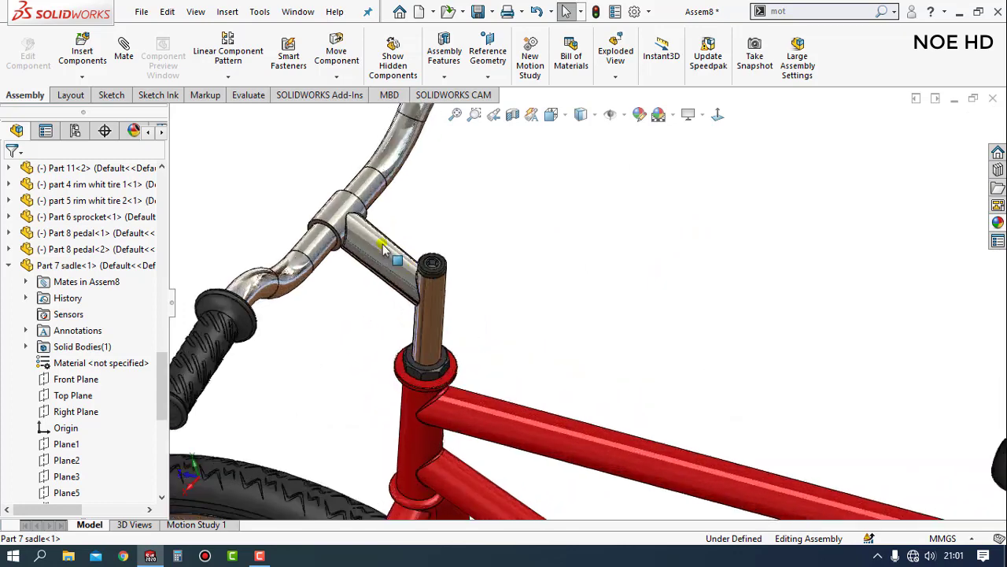
pyautogui.scroll(-2, 383, 246)
pyautogui.scroll(-1, 494, 268)
pyautogui.scroll(2, 682, 241)
pyautogui.scroll(2, 718, 242)
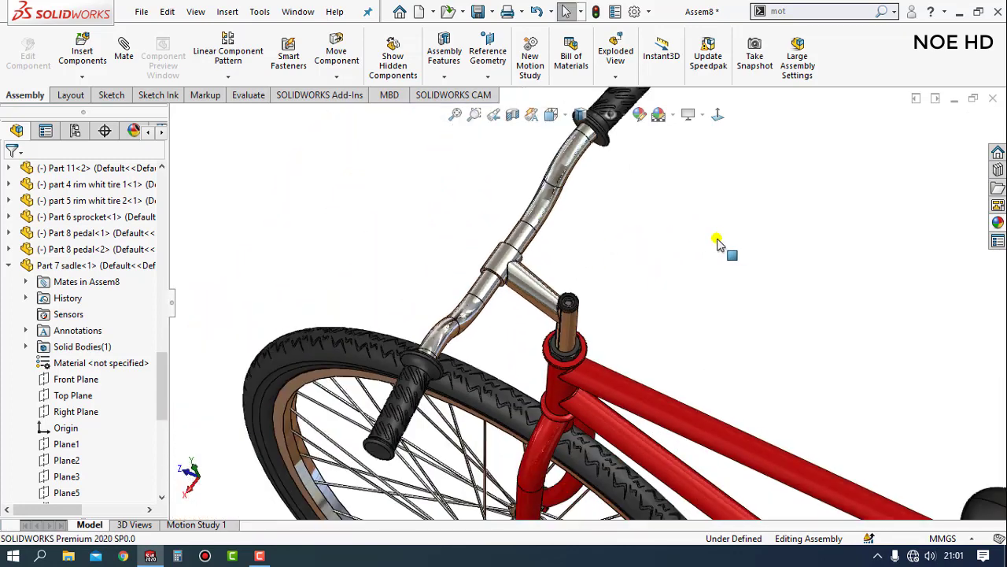
# Step: Return to a side view fitting the whole bike
pyautogui.hotkey('ctrl', '3')
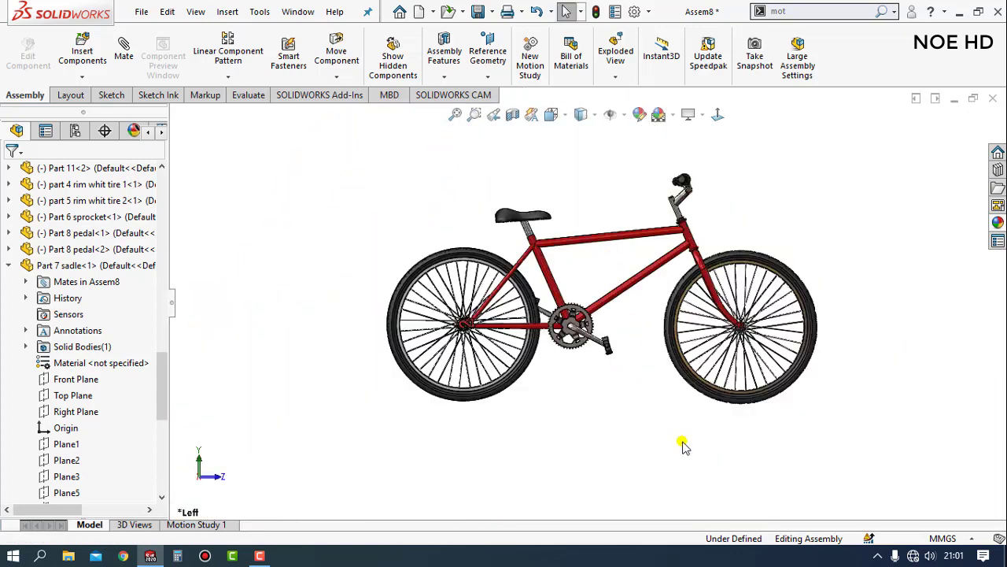
pyautogui.scroll(-2, 611, 318)
pyautogui.scroll(-2, 598, 291)
pyautogui.scroll(1, 580, 250)
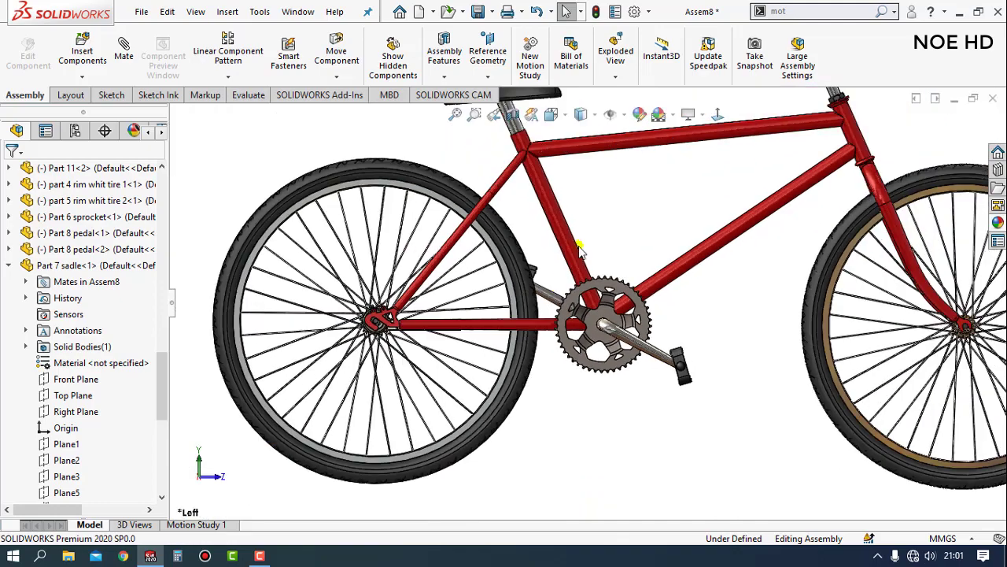
# Step: Switch to the Top view of the bicycle
pyautogui.click(554, 118)
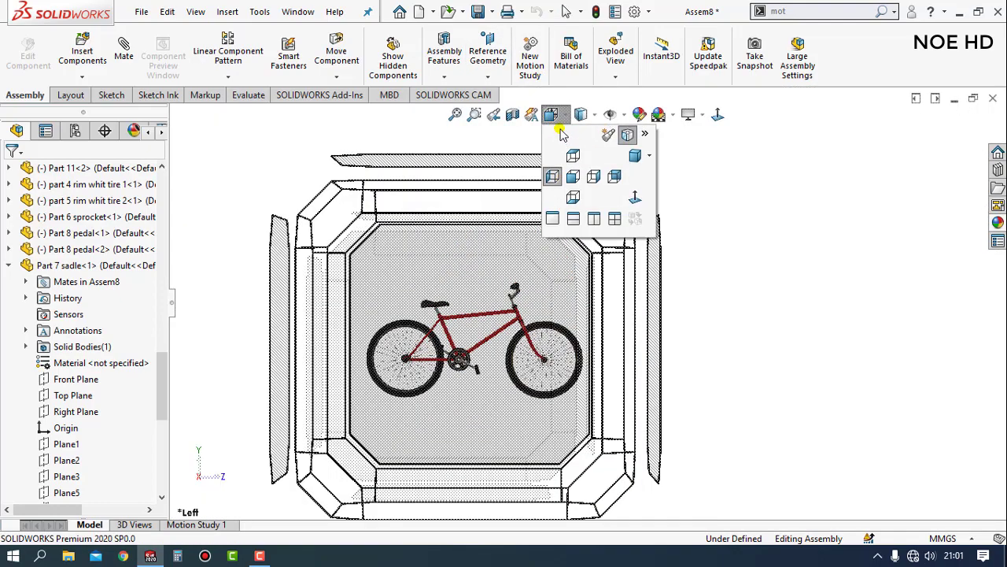
pyautogui.click(573, 153)
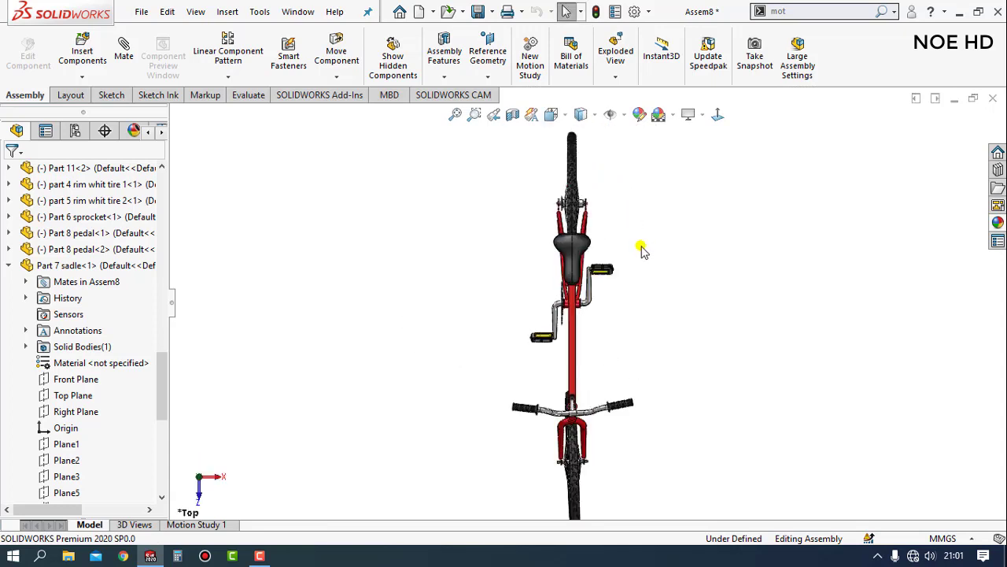
pyautogui.moveTo(166, 383)
pyautogui.mouseDown()
pyautogui.moveTo(170, 406)
pyautogui.moveTo(185, 186)
pyautogui.mouseUp()
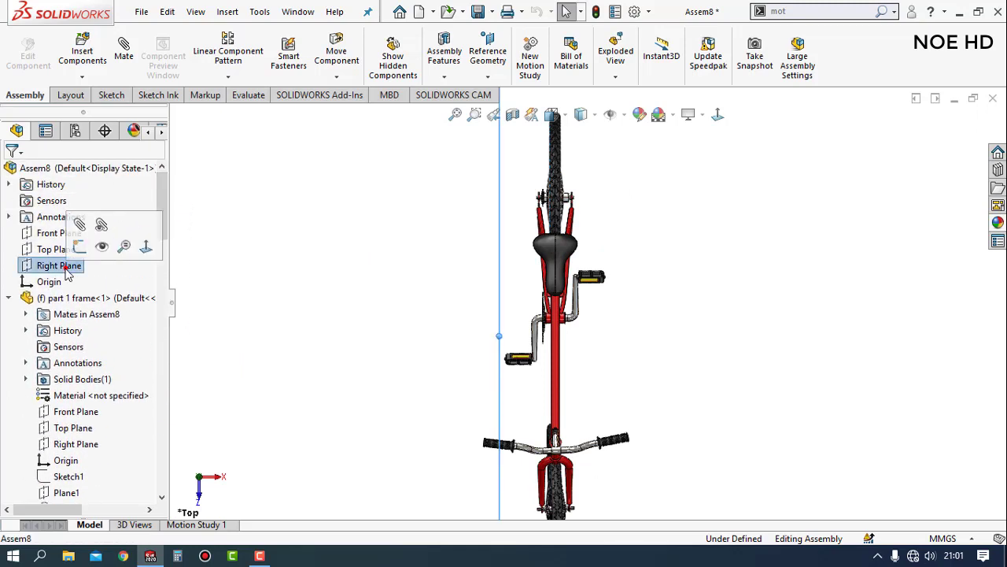
# Step: Create a plane from the Right Plane passing through the sprocket point, producing PLANE1
pyautogui.click(489, 50)
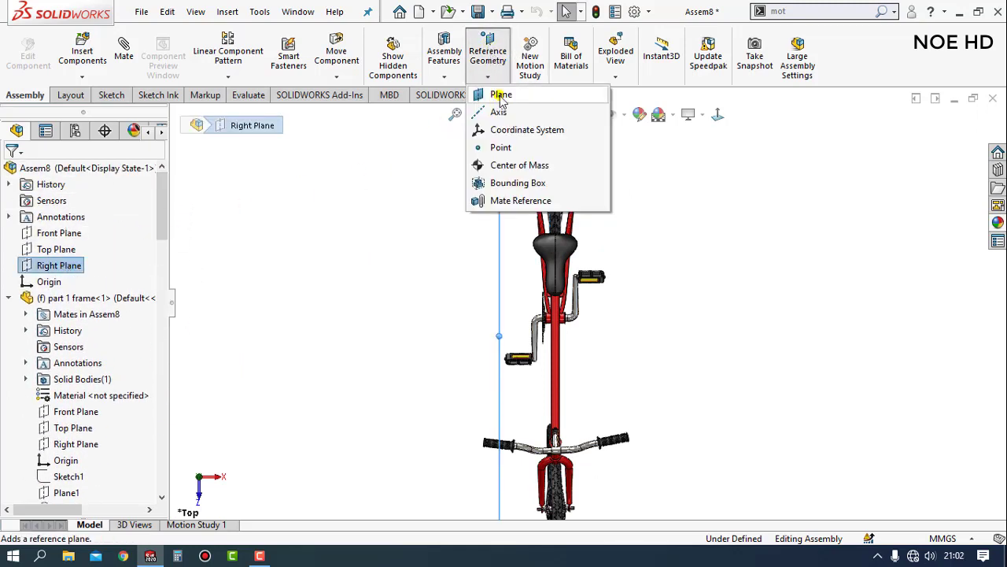
pyautogui.click(501, 95)
pyautogui.scroll(-1, 548, 274)
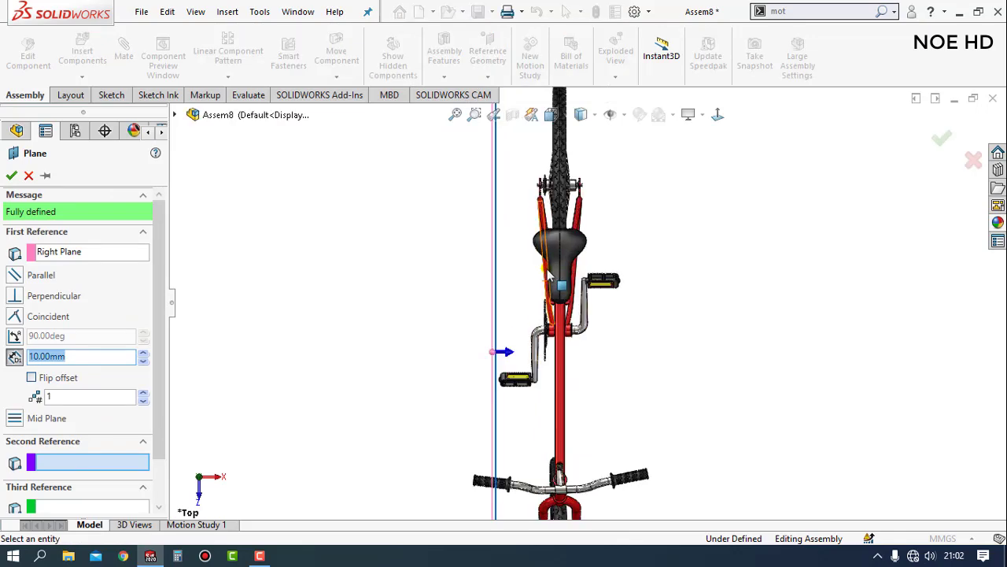
pyautogui.scroll(-3, 549, 273)
pyautogui.scroll(-3, 551, 277)
pyautogui.scroll(-3, 559, 284)
pyautogui.scroll(-3, 567, 291)
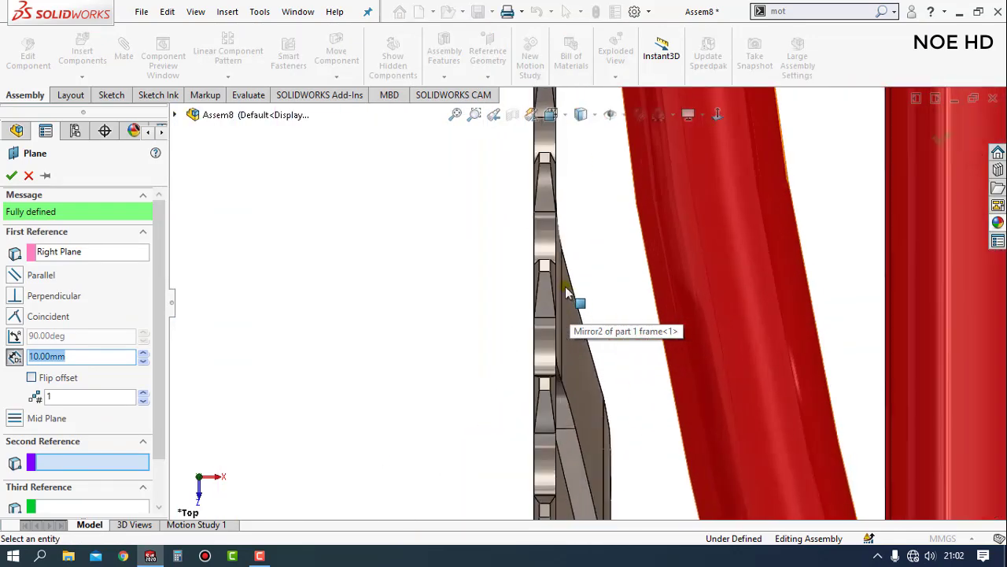
pyautogui.scroll(-2, 566, 290)
pyautogui.scroll(-3, 543, 271)
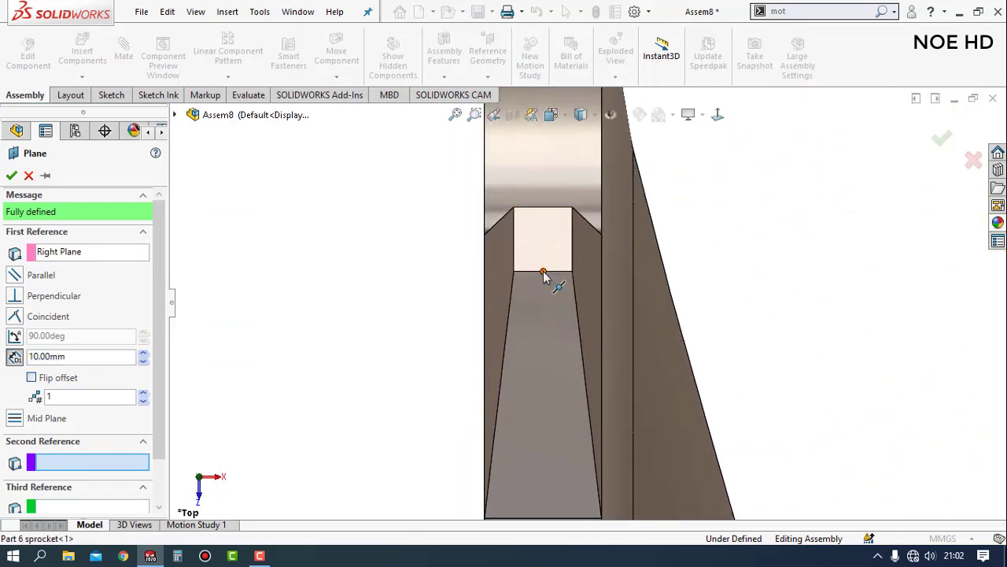
pyautogui.click(543, 273)
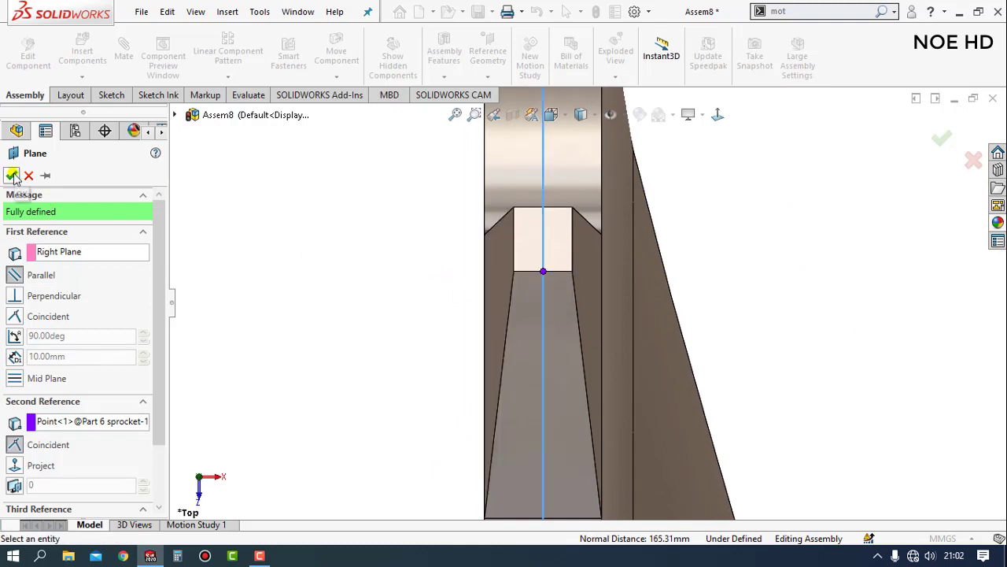
pyautogui.press('Return')
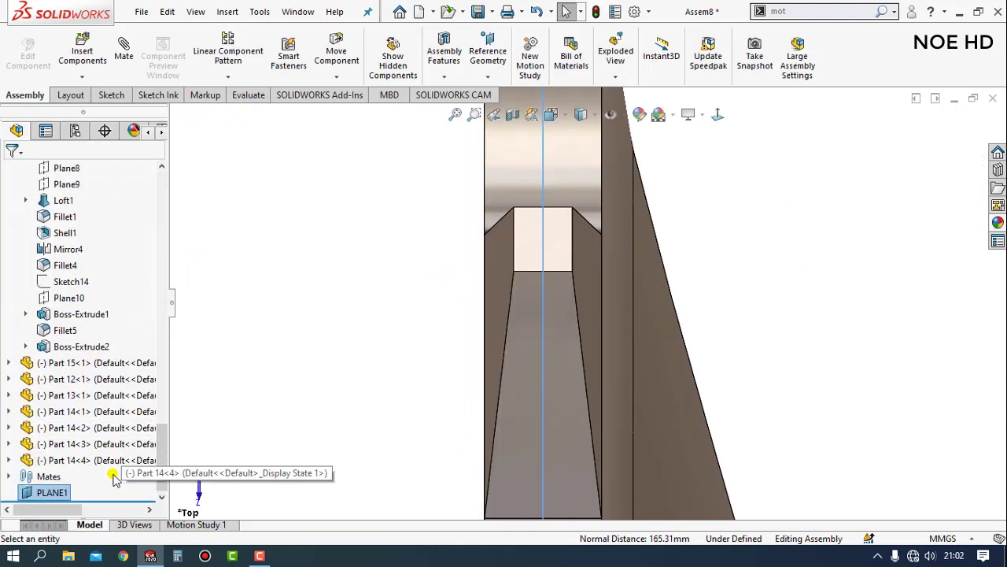
pyautogui.rightClick(49, 494)
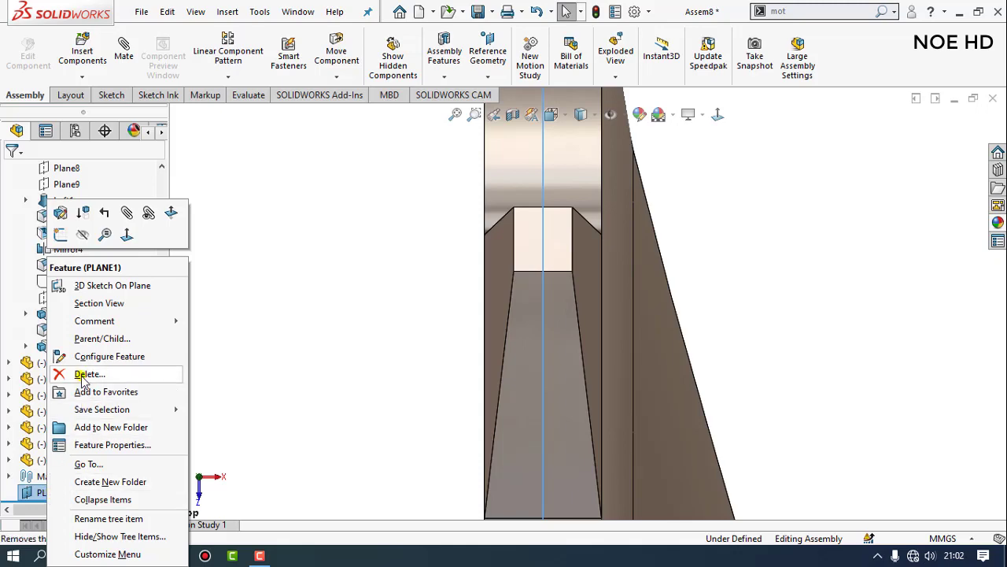
# Step: Start a sketch on PLANE1, view it normal to, and show the bike from the left
pyautogui.click(60, 234)
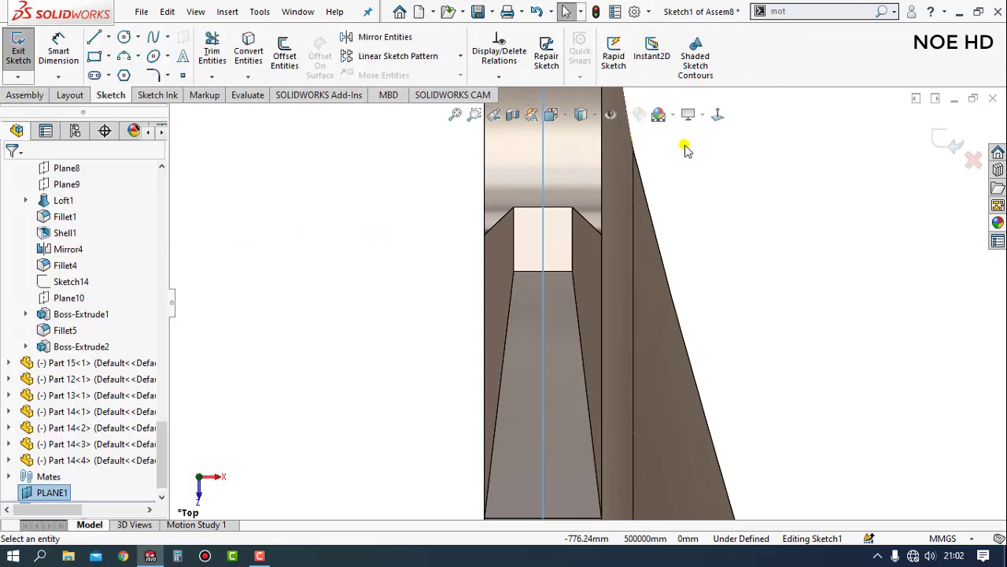
pyautogui.click(718, 118)
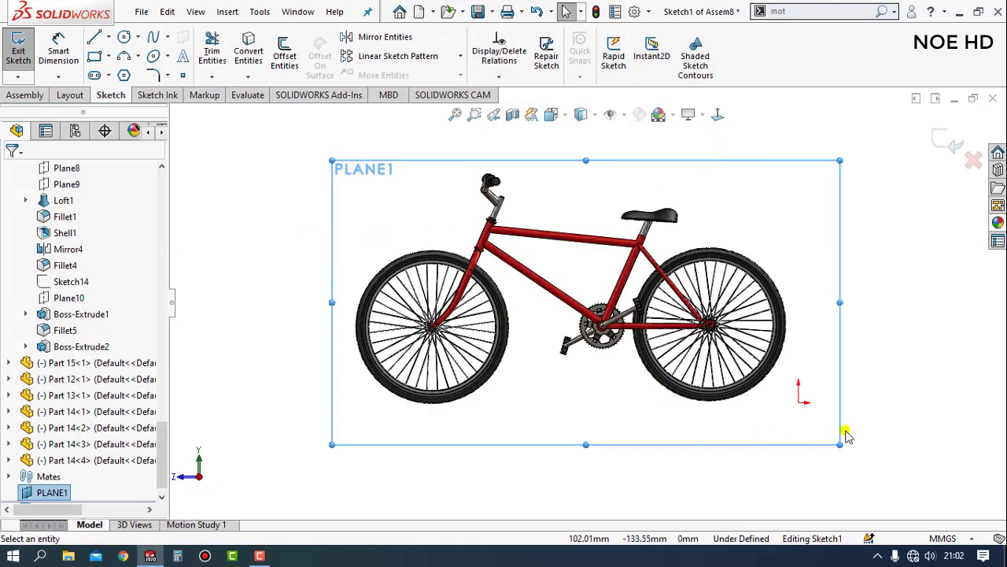
pyautogui.click(913, 375)
pyautogui.scroll(-2, 629, 346)
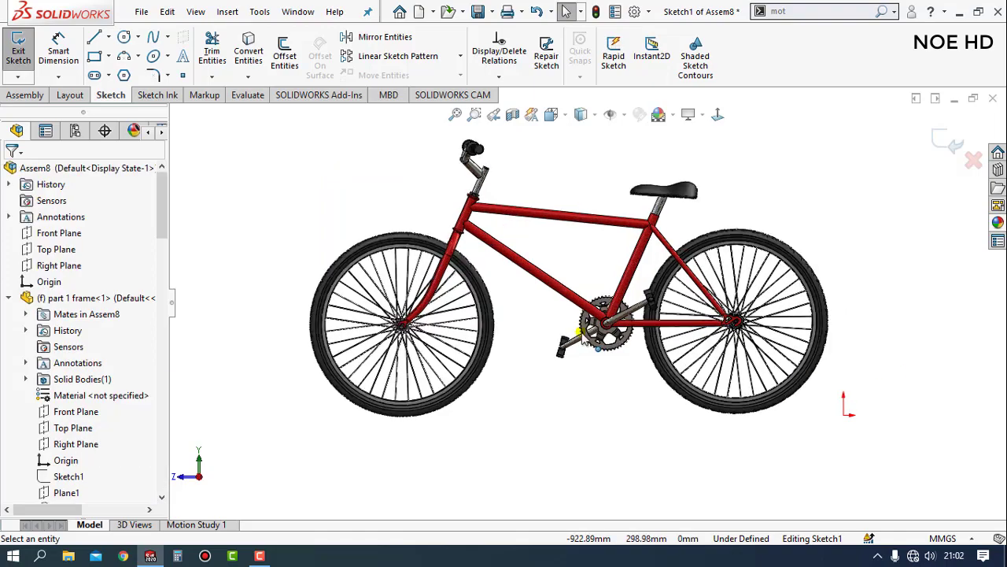
pyautogui.scroll(-2, 574, 335)
pyautogui.rightClick(532, 421)
pyautogui.click(497, 410)
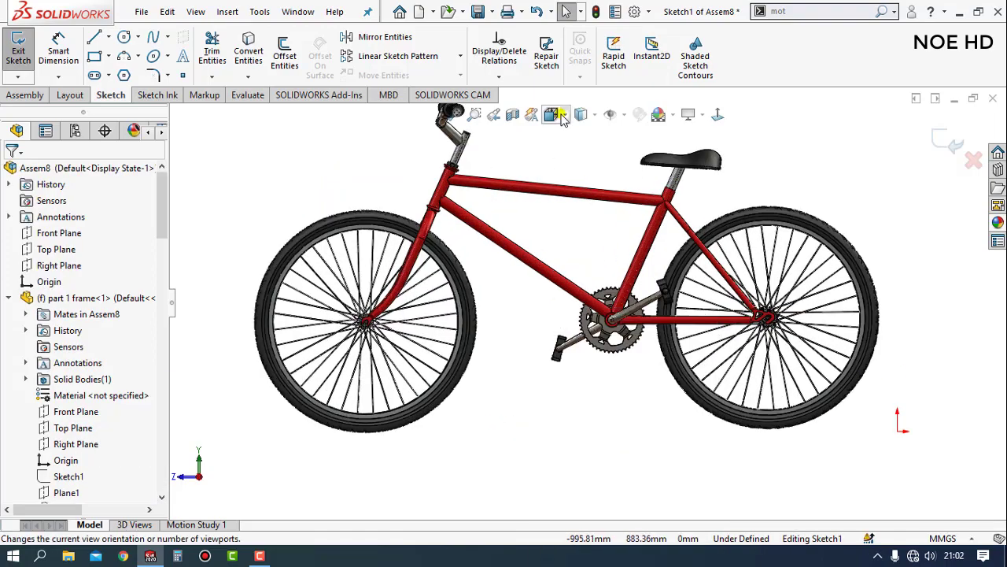
pyautogui.press('f')
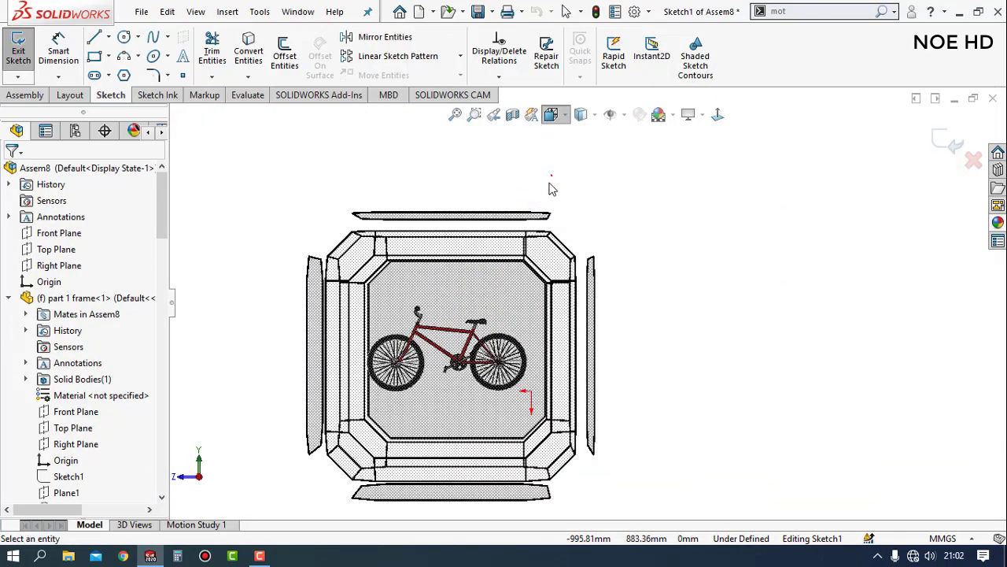
pyautogui.hotkey('ctrl', '3')
pyautogui.scroll(-3, 572, 303)
pyautogui.scroll(-3, 571, 299)
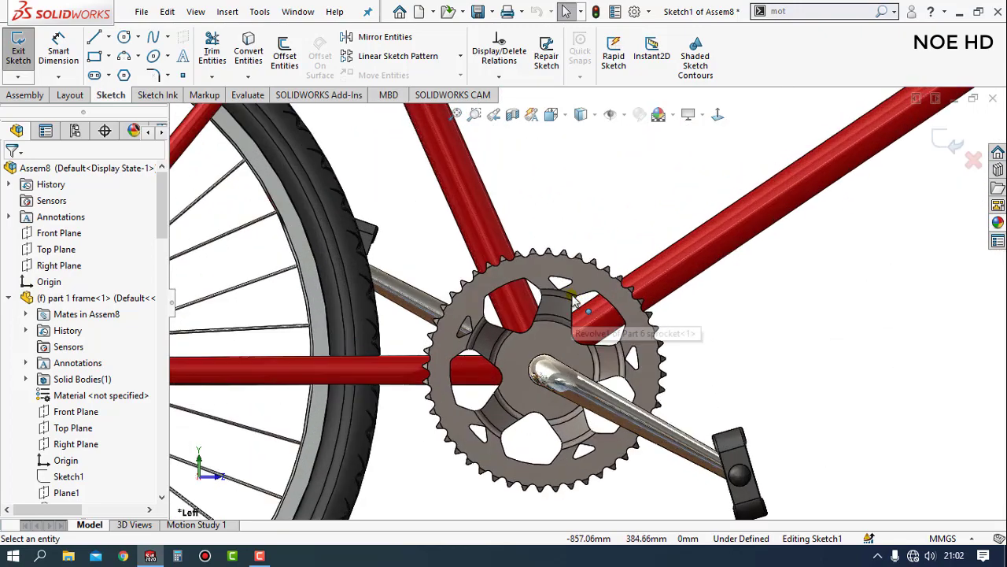
pyautogui.scroll(-2, 571, 275)
pyautogui.scroll(-1, 570, 260)
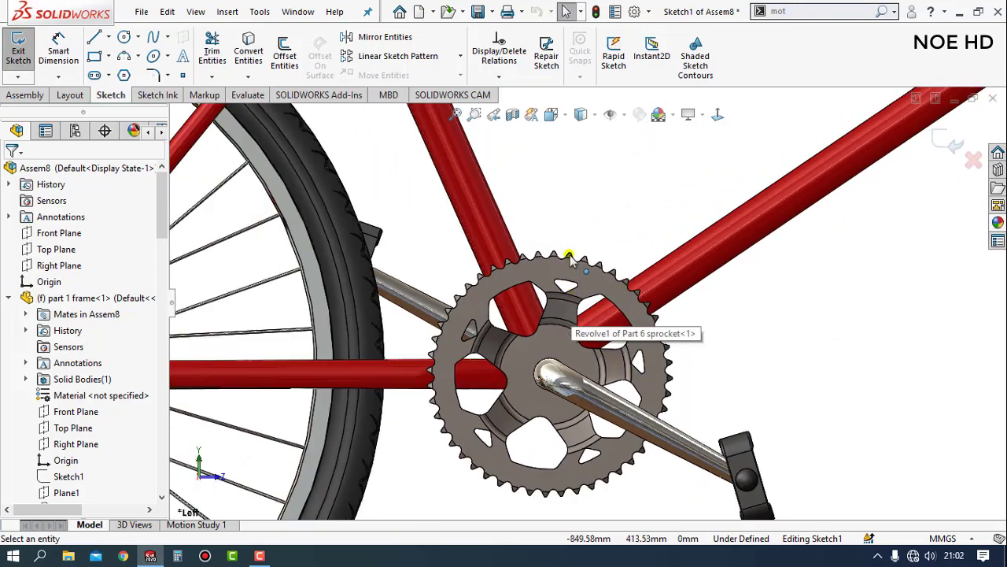
# Step: Draw a circle centred on the crank axle around the chainring, dimensioned to 188.80 mm diameter
pyautogui.click(126, 39)
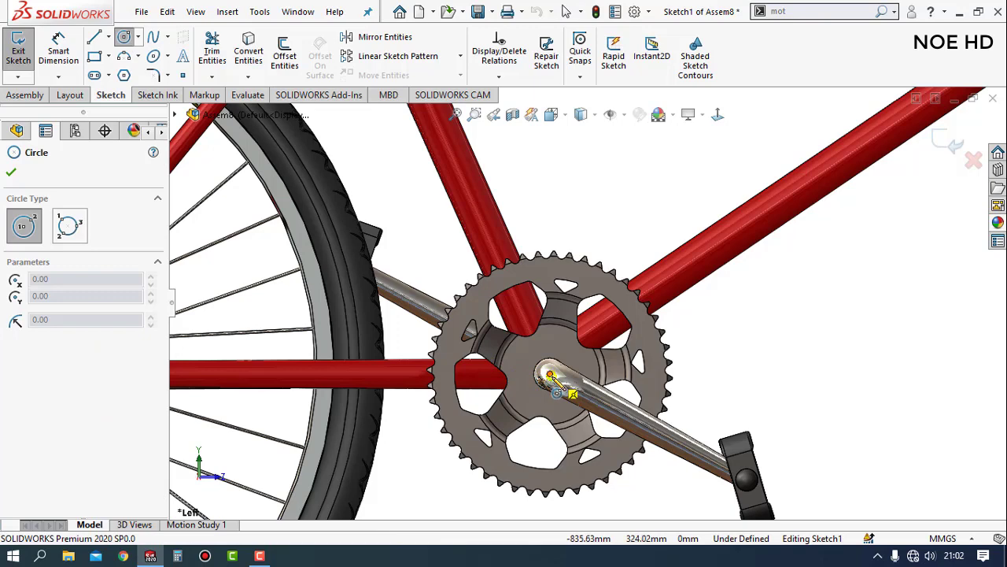
pyautogui.click(550, 373)
pyautogui.click(685, 358)
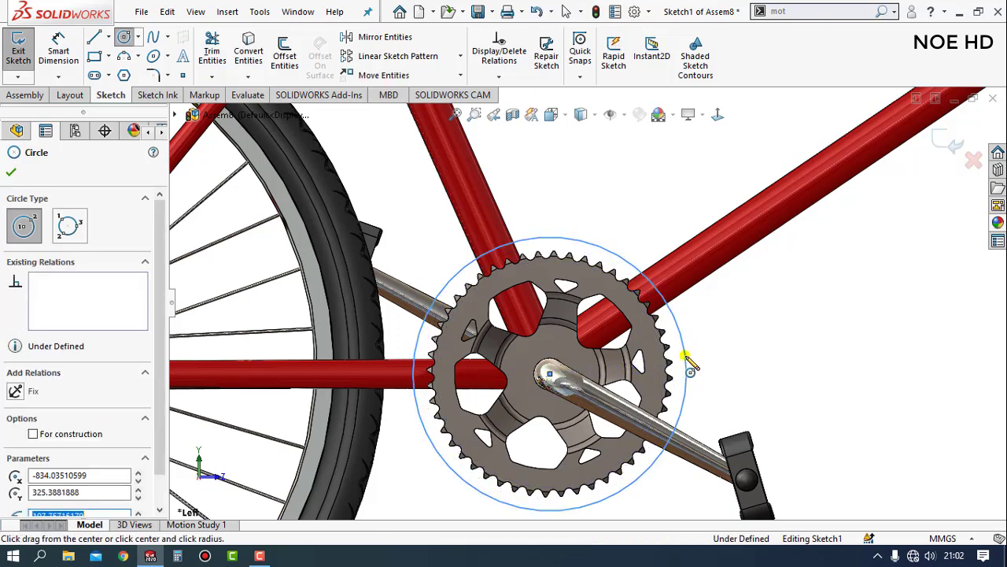
pyautogui.press('Escape')
pyautogui.press('Escape')
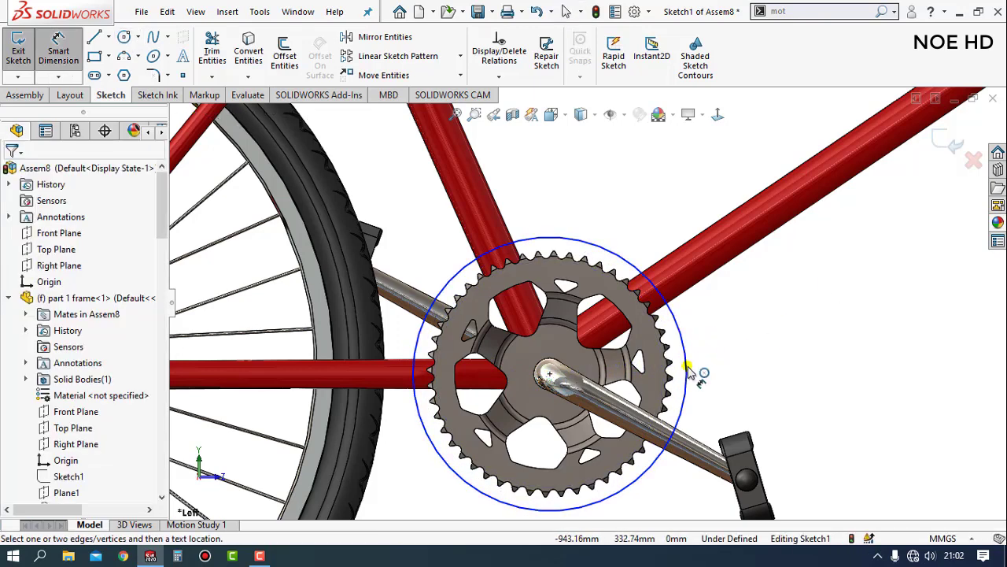
pyautogui.click(686, 368)
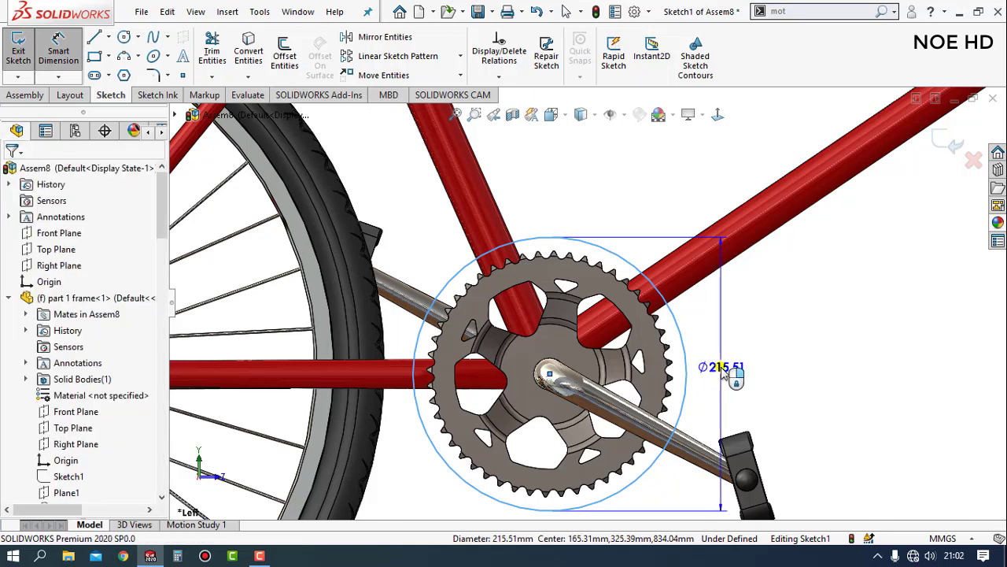
pyautogui.click(721, 367)
pyautogui.write('188.8')
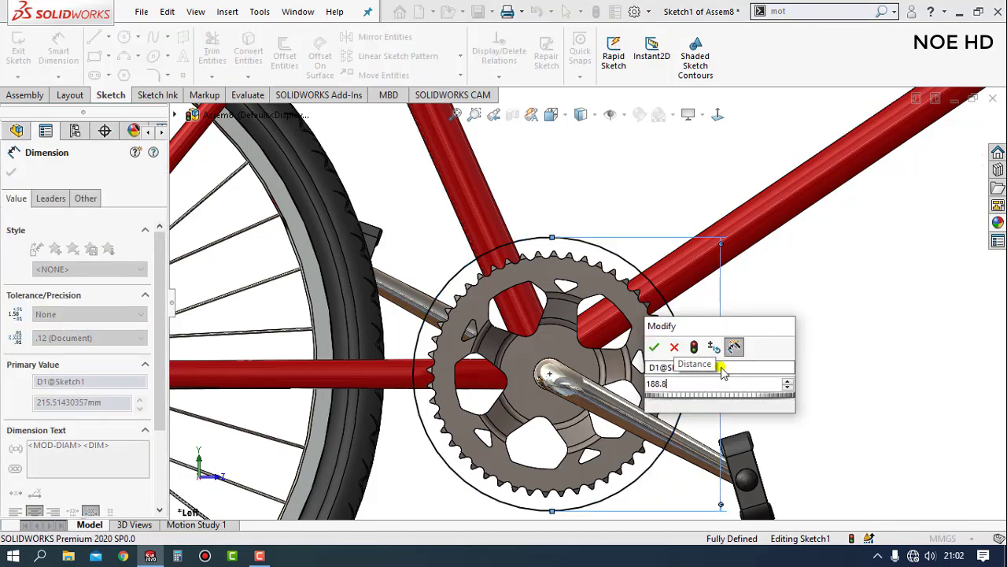
pyautogui.press('Escape')
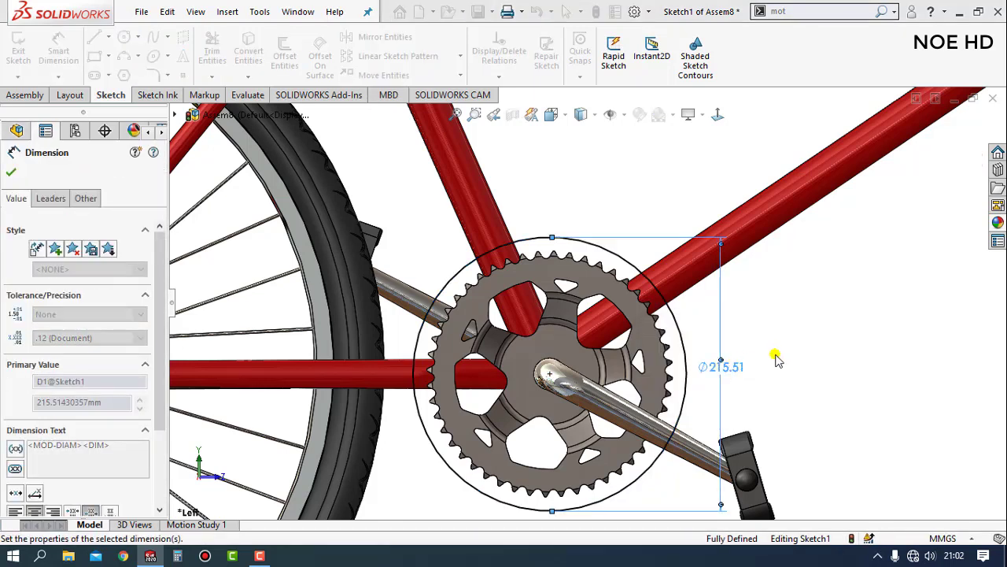
pyautogui.click(803, 354)
pyautogui.scroll(-5, 716, 350)
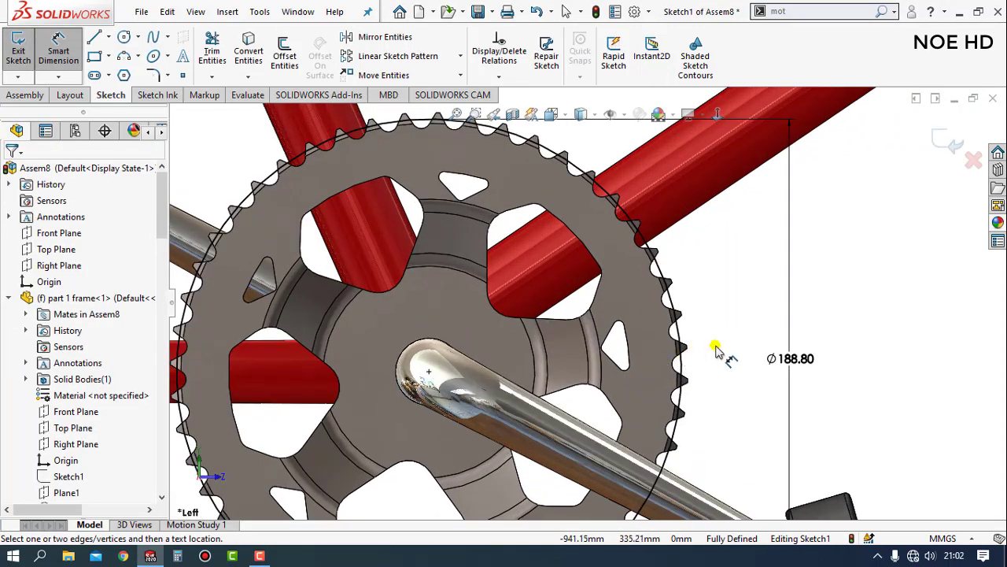
pyautogui.scroll(3, 716, 351)
pyautogui.scroll(3, 716, 350)
# Step: Zoom to the rear hub and draw a circle centred on it around the sprocket
pyautogui.click(475, 118)
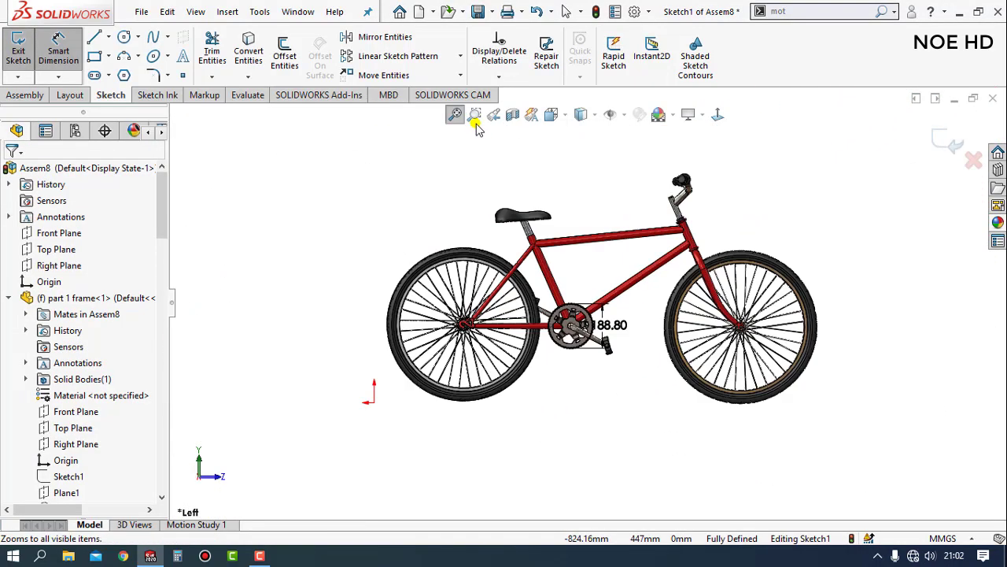
pyautogui.click(476, 116)
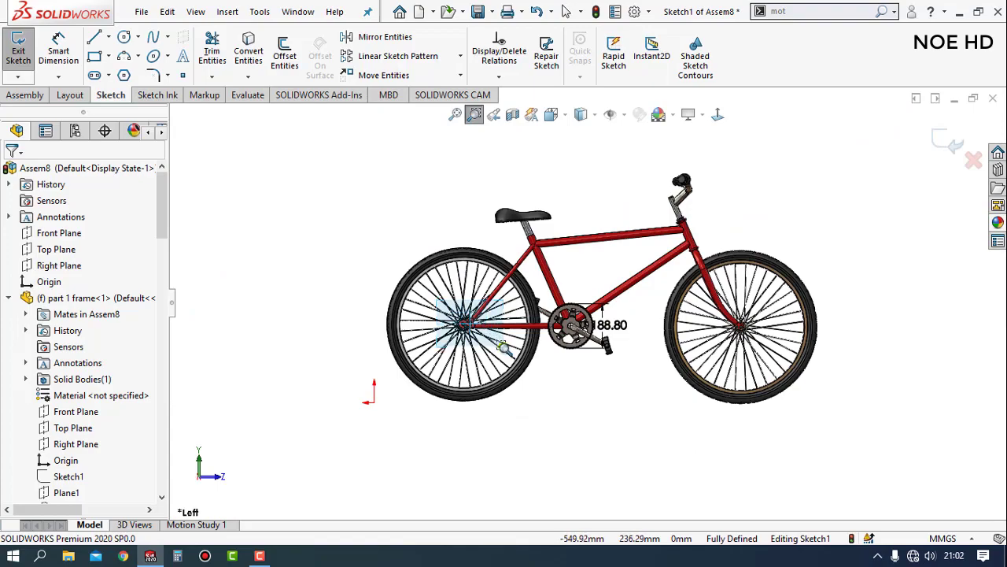
pyautogui.moveTo(502, 346); pyautogui.dragTo(503, 347)
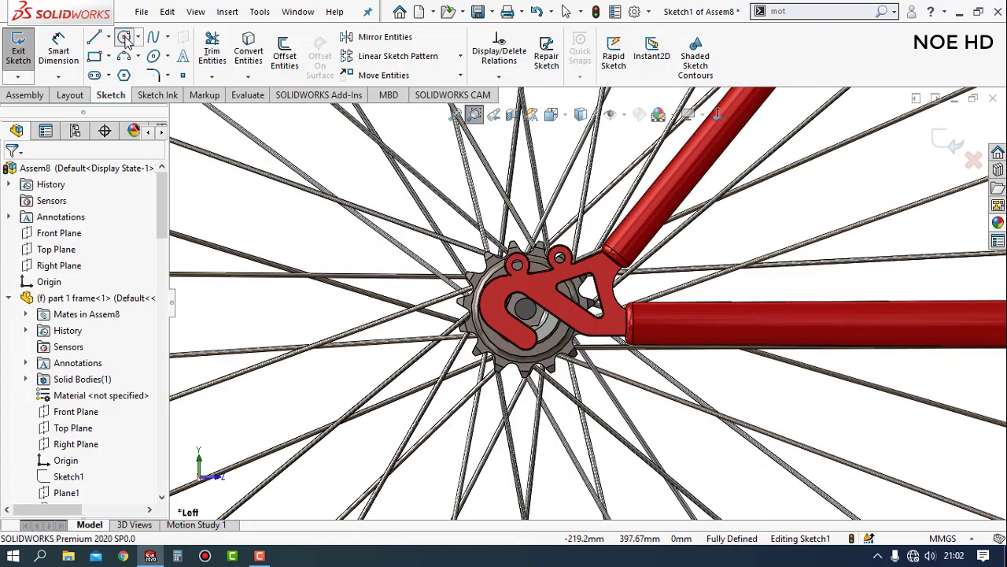
pyautogui.click(123, 37)
pyautogui.scroll(-2, 547, 307)
pyautogui.scroll(-2, 549, 307)
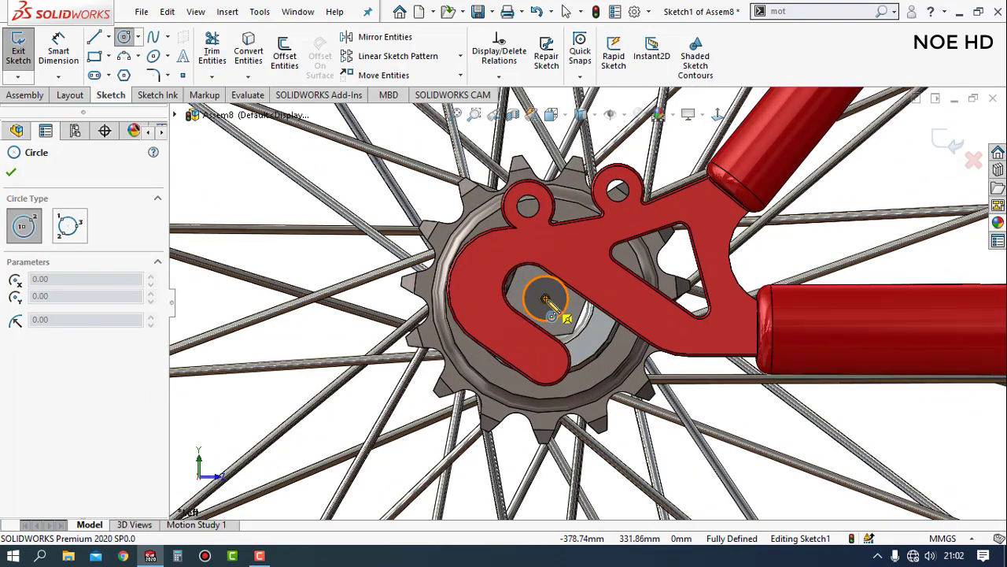
pyautogui.click(545, 299)
pyautogui.click(396, 302)
pyautogui.press('Escape')
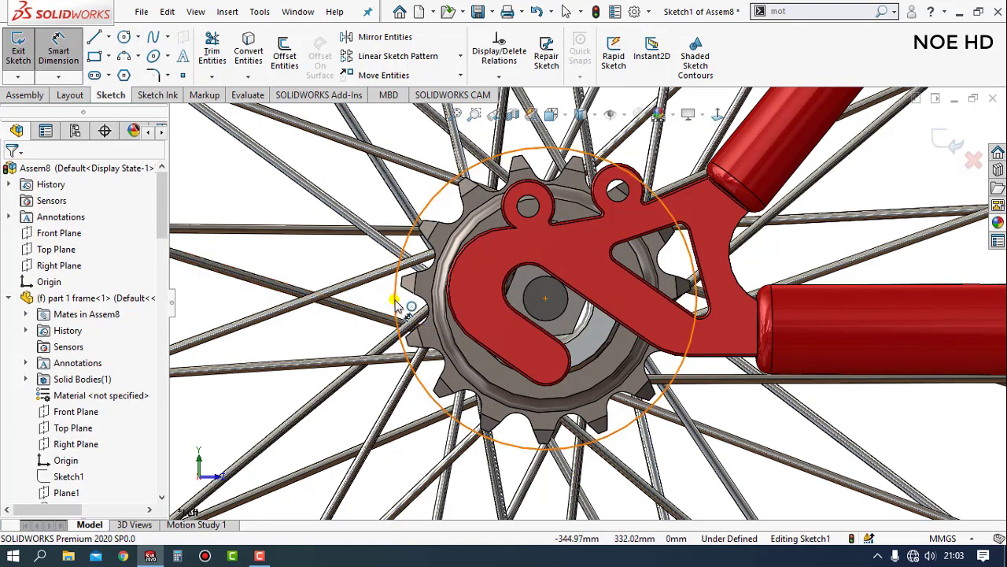
# Step: Dimension the rear sprocket circle to a 59.4 mm diameter
pyautogui.click(396, 299)
pyautogui.click(331, 329)
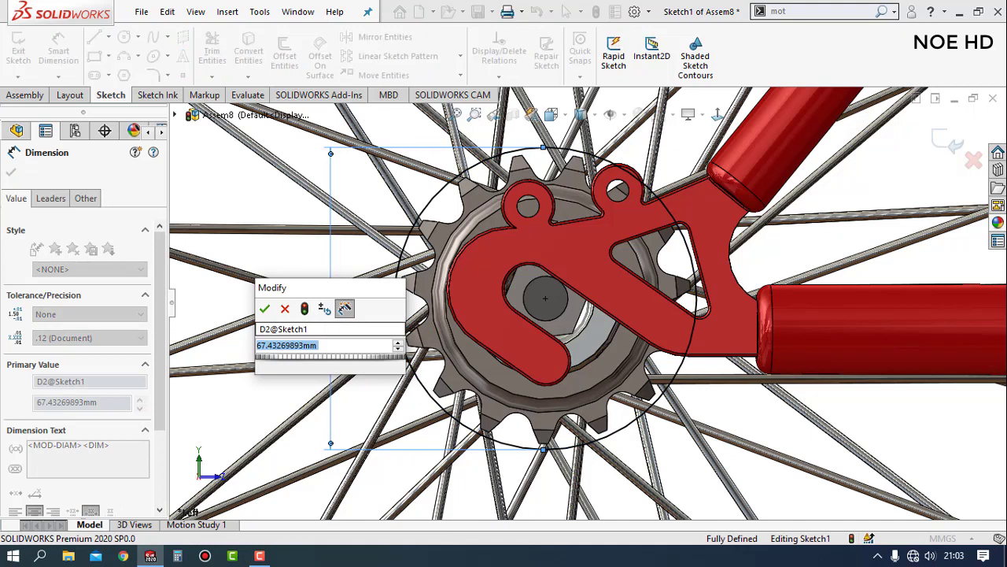
pyautogui.write('59.4')
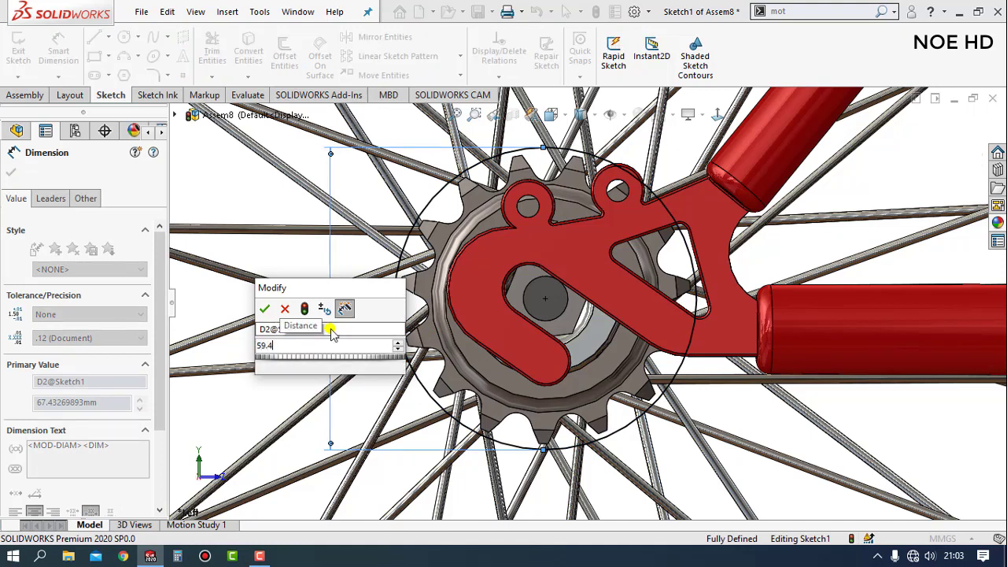
pyautogui.press('Escape')
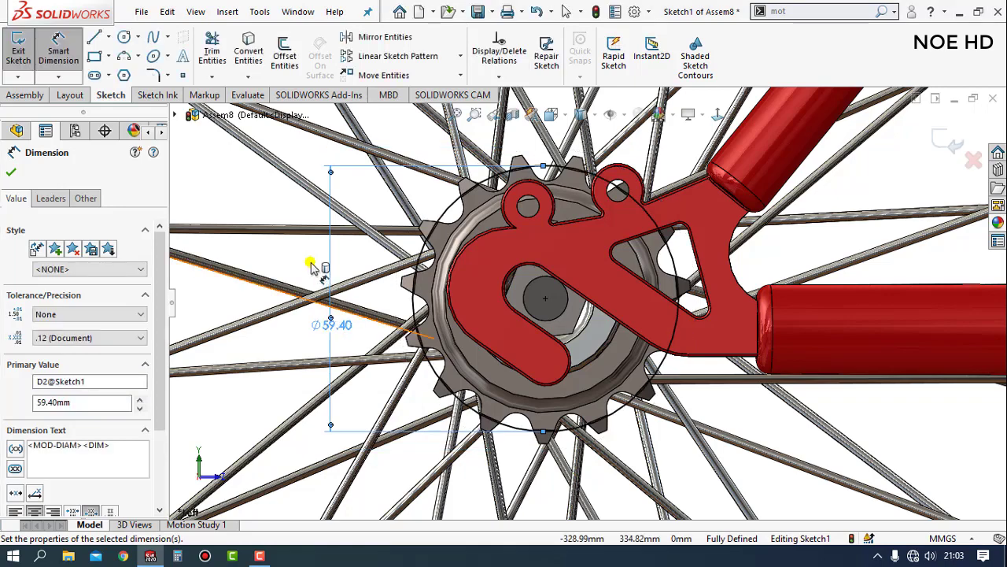
pyautogui.click(253, 197)
# Step: Draw the upper chain line from the rear circle to the chainring edge
pyautogui.click(93, 37)
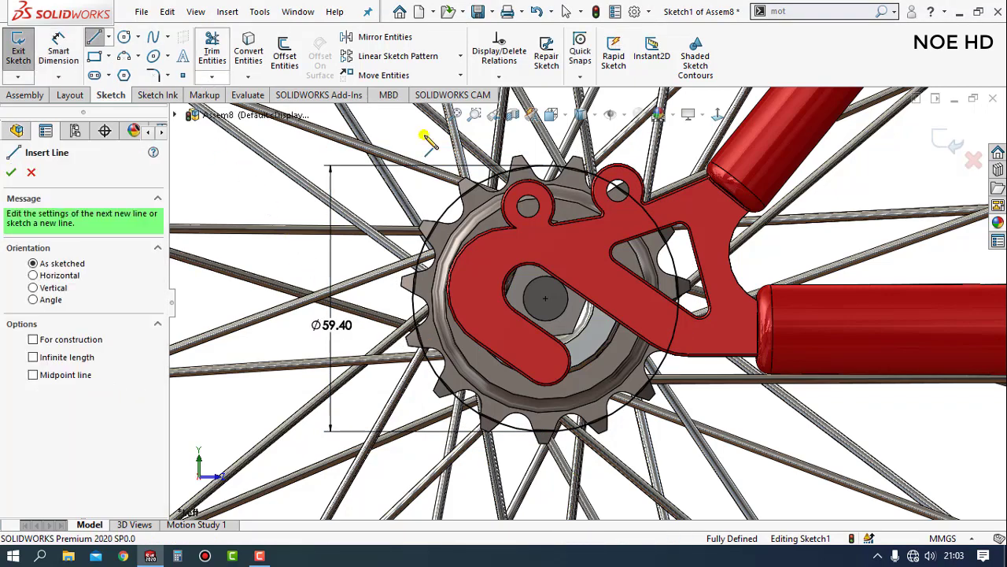
pyautogui.click(587, 178)
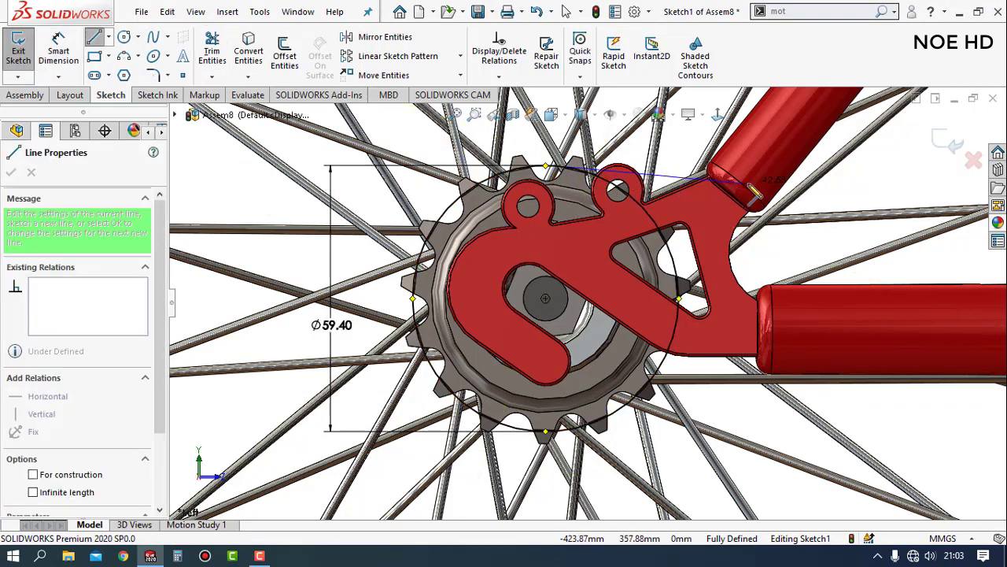
pyautogui.scroll(2, 797, 202)
pyautogui.scroll(3, 799, 205)
pyautogui.scroll(2, 888, 236)
pyautogui.scroll(-3, 891, 240)
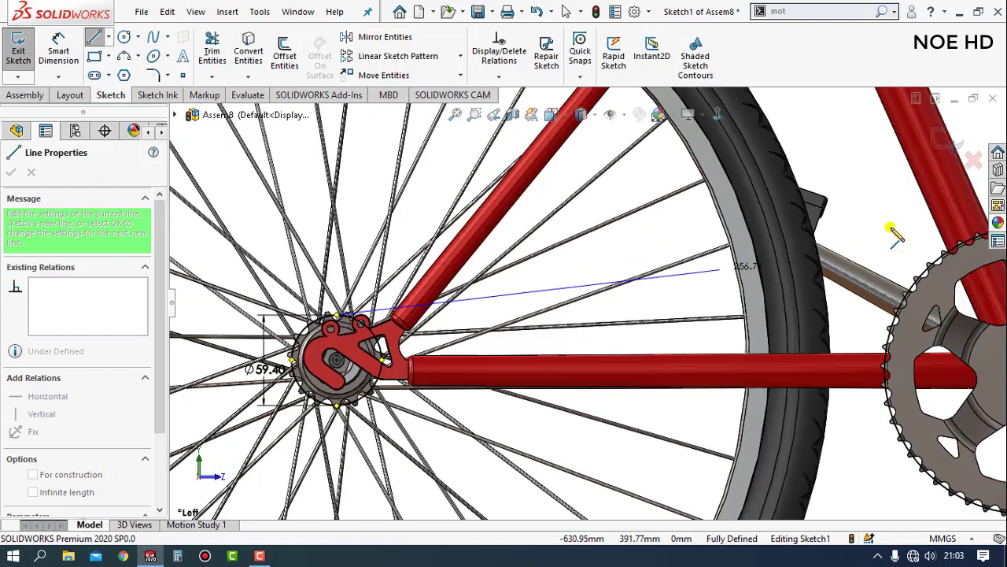
pyautogui.scroll(-2, 889, 252)
pyautogui.scroll(-2, 890, 252)
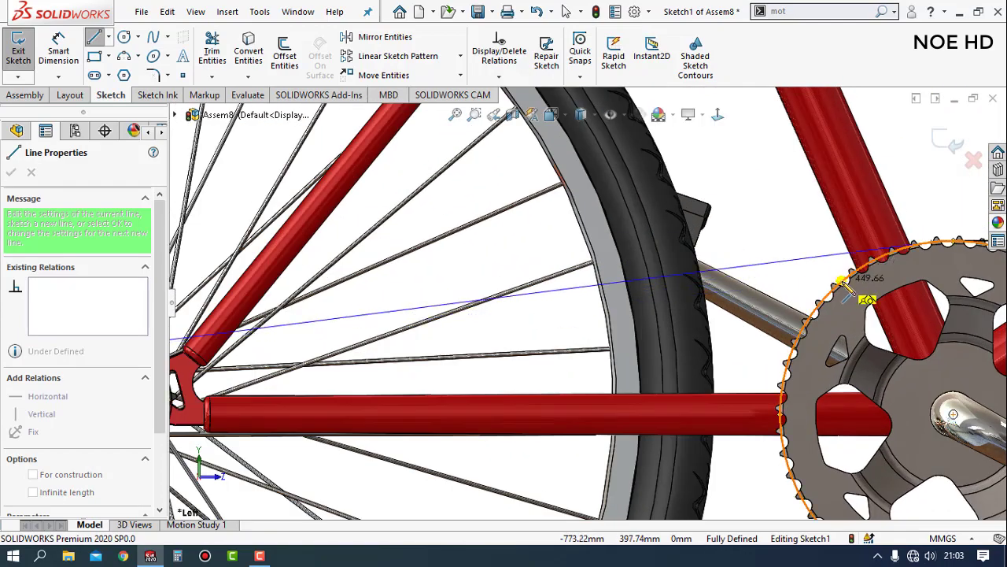
pyautogui.click(845, 285)
pyautogui.press('Escape')
pyautogui.press('Escape')
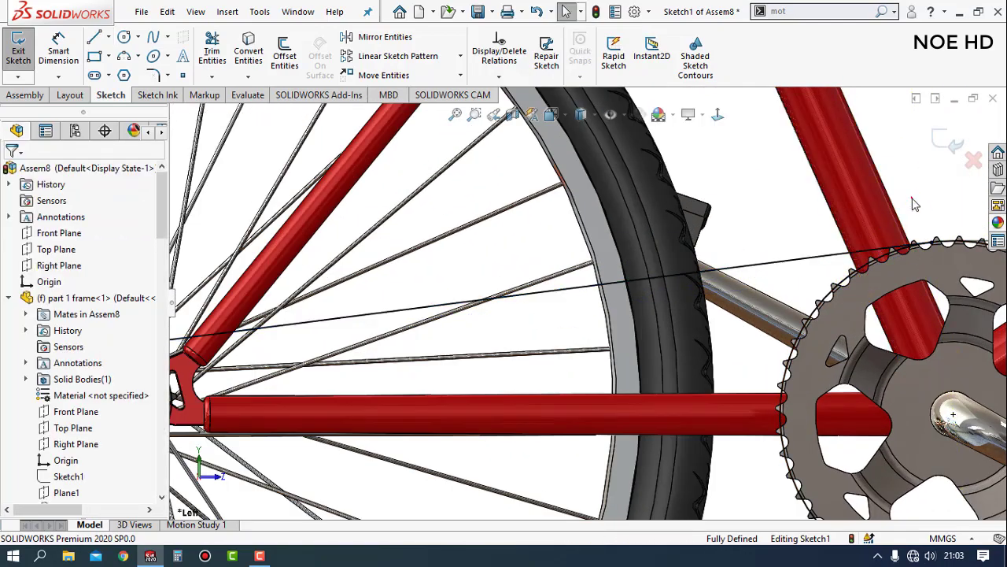
pyautogui.scroll(-1, 966, 271)
pyautogui.scroll(1, 967, 271)
# Step: Make the chain line tangent to the chainring circle and the rear sprocket circle
pyautogui.click(866, 229)
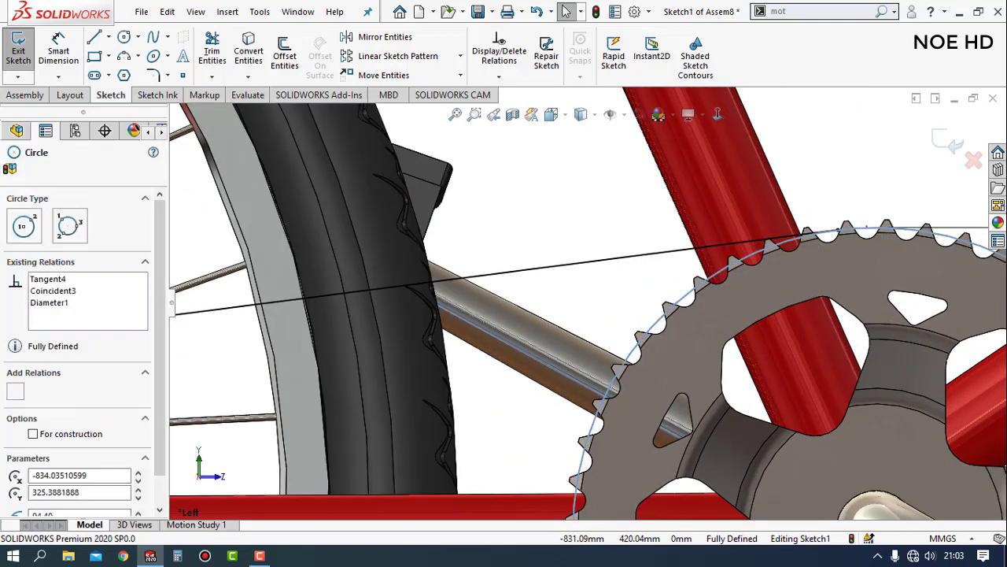
pyautogui.keyDown('ctrl'); pyautogui.click(785, 221); pyautogui.keyUp('ctrl')
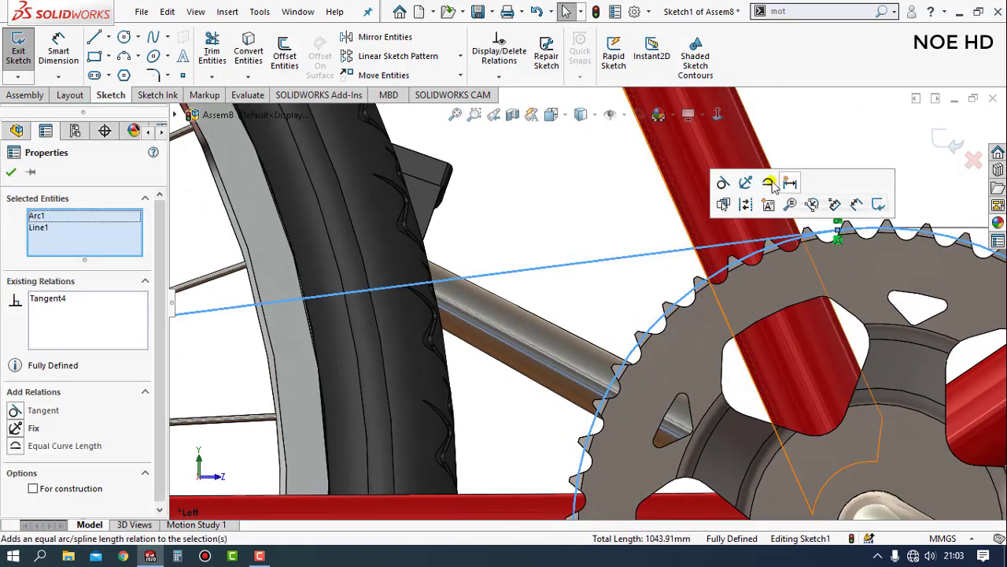
pyautogui.click(721, 189)
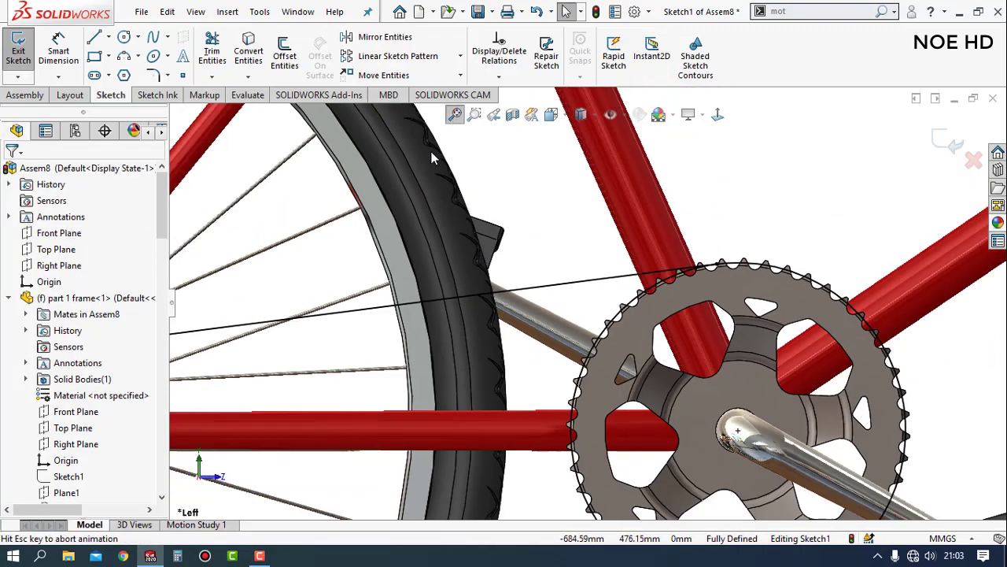
pyautogui.click(464, 115)
pyautogui.moveTo(448, 289); pyautogui.dragTo(516, 377)
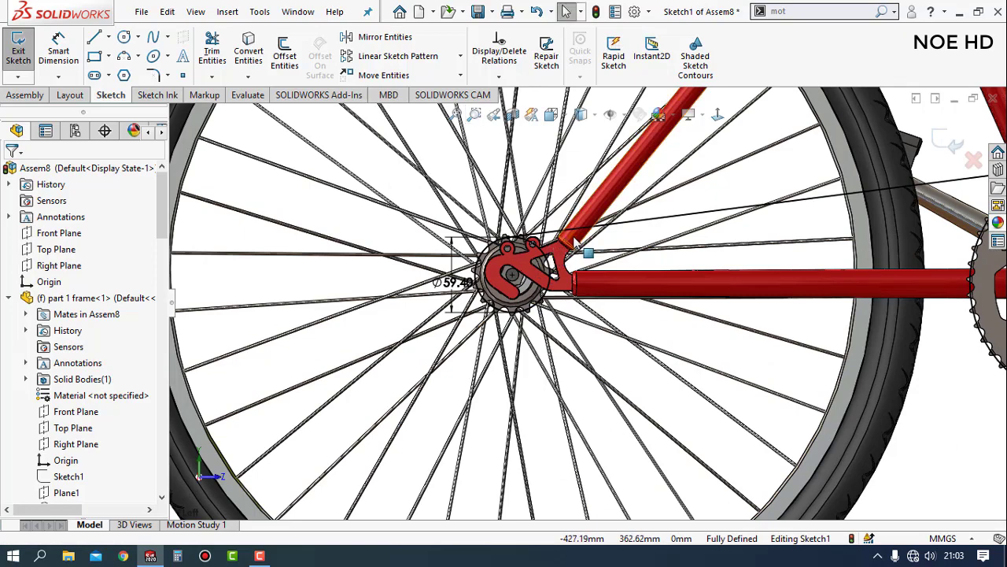
pyautogui.scroll(-2, 576, 243)
pyautogui.scroll(-2, 482, 272)
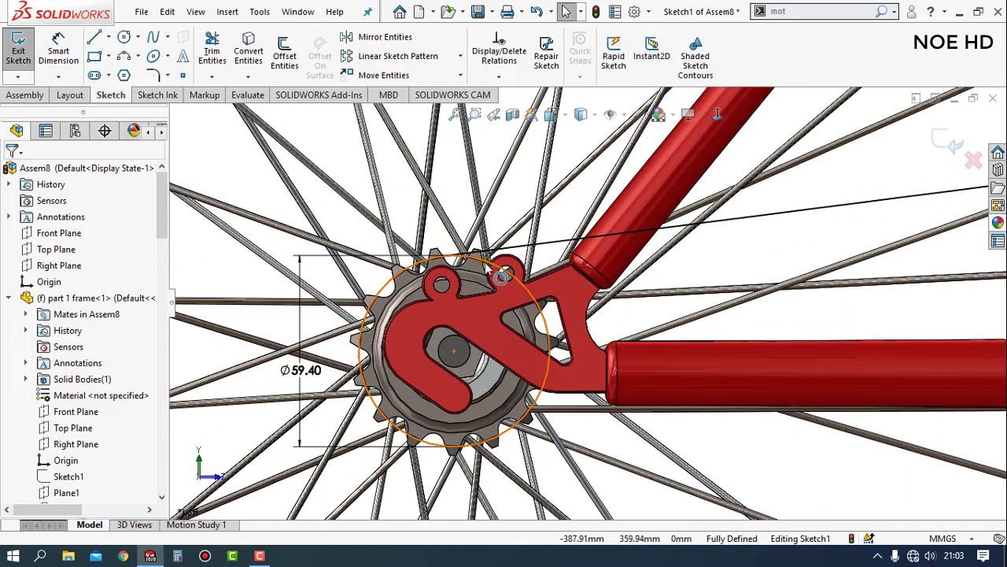
pyautogui.click(498, 268)
pyautogui.click(582, 236)
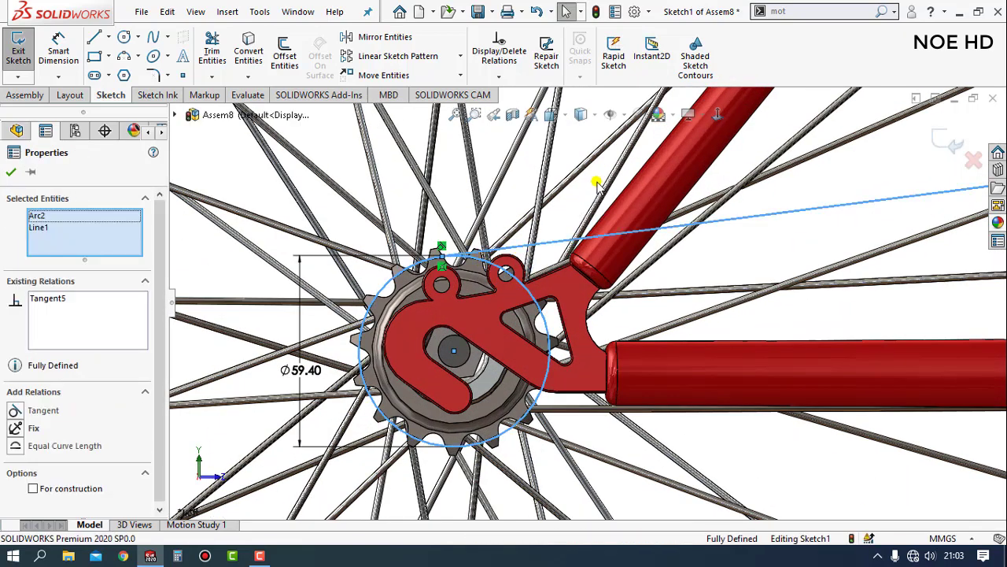
pyautogui.click(561, 184)
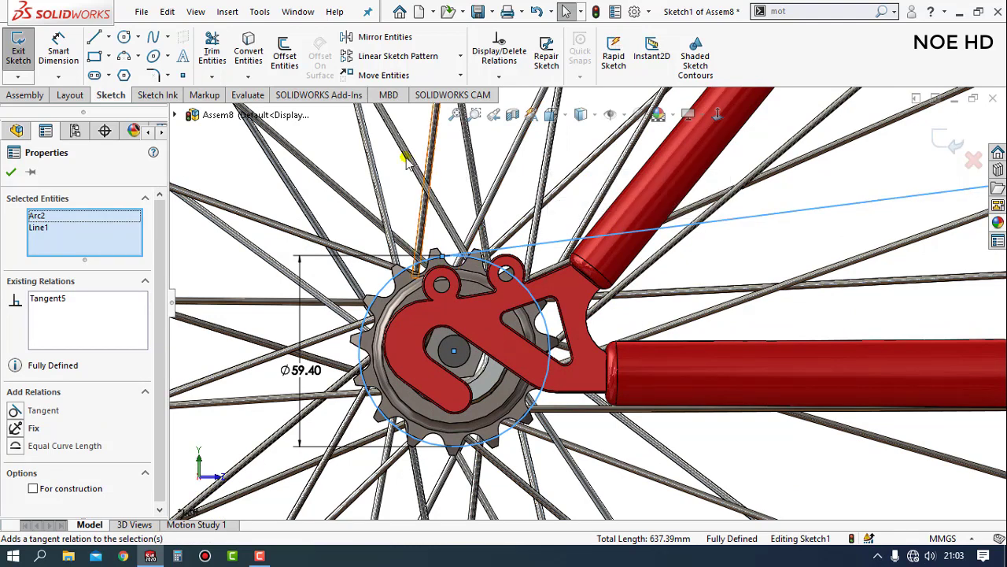
pyautogui.press('Escape')
# Step: Draw the lower chain line from the bottom of the rear circle to the bottom of the chainring circle
pyautogui.press('l')
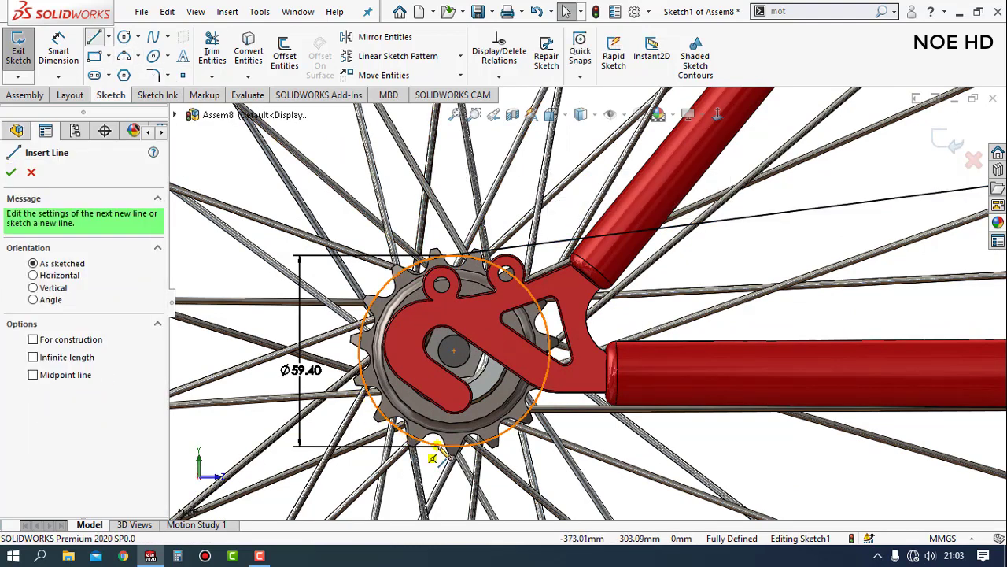
pyautogui.click(494, 446)
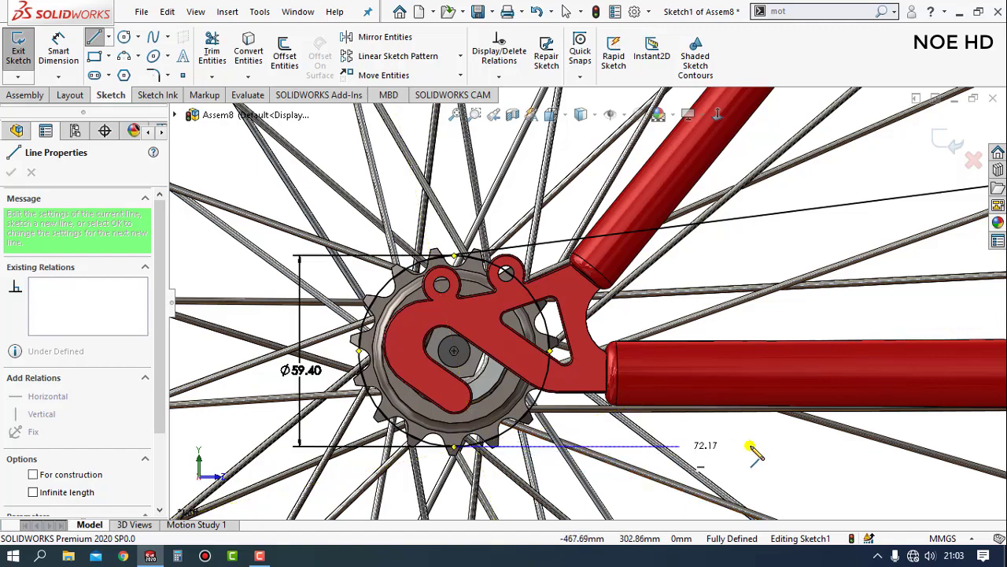
pyautogui.scroll(2, 787, 437)
pyautogui.scroll(2, 873, 421)
pyautogui.scroll(2, 905, 409)
pyautogui.scroll(2, 834, 389)
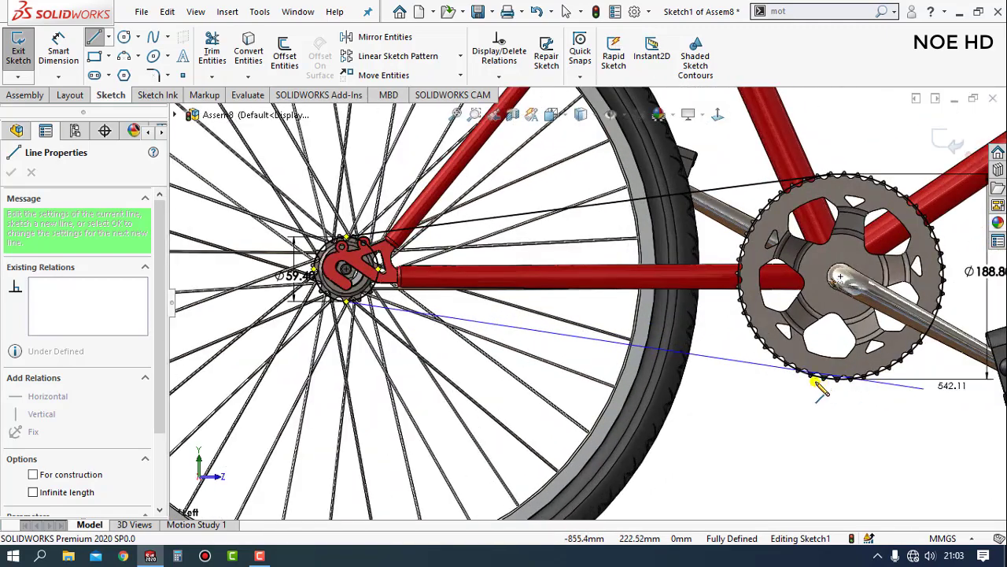
pyautogui.scroll(-2, 819, 385)
pyautogui.scroll(-2, 692, 365)
pyautogui.click(732, 354)
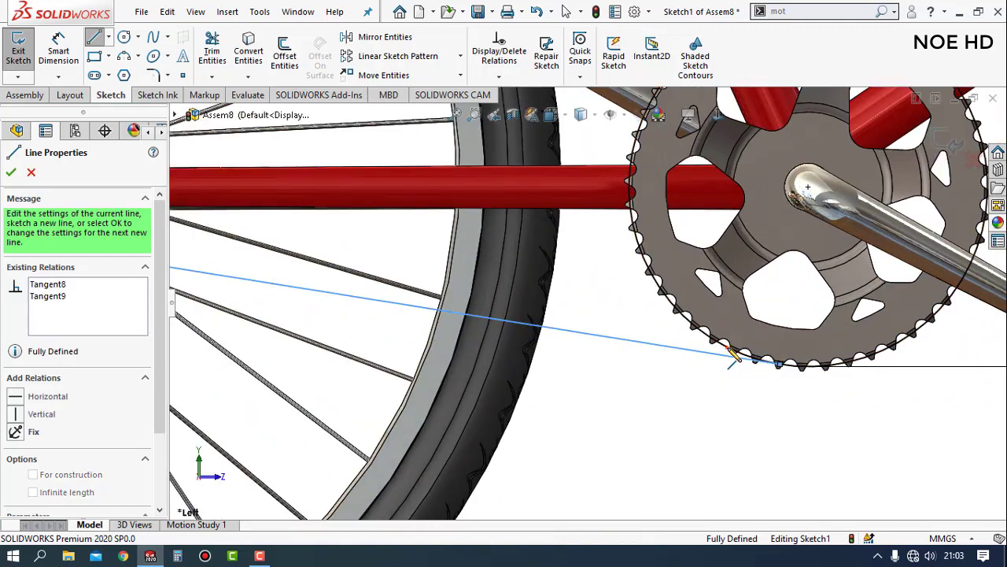
pyautogui.press('Escape')
# Step: Check the Tangent relation between the lower chain line and the 188.80 chainring circle
pyautogui.scroll(-2, 764, 386)
pyautogui.scroll(-1, 764, 354)
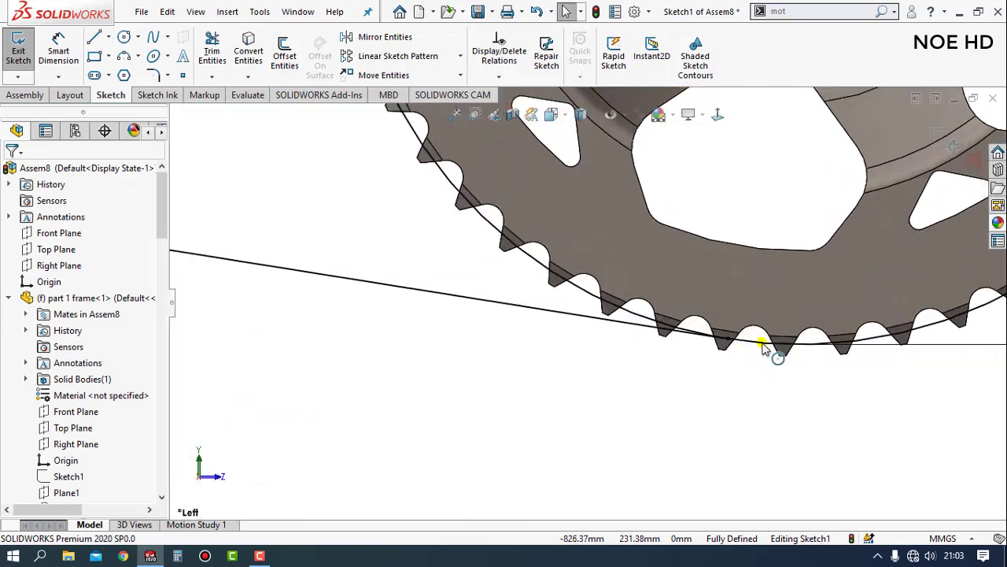
pyautogui.click(668, 352)
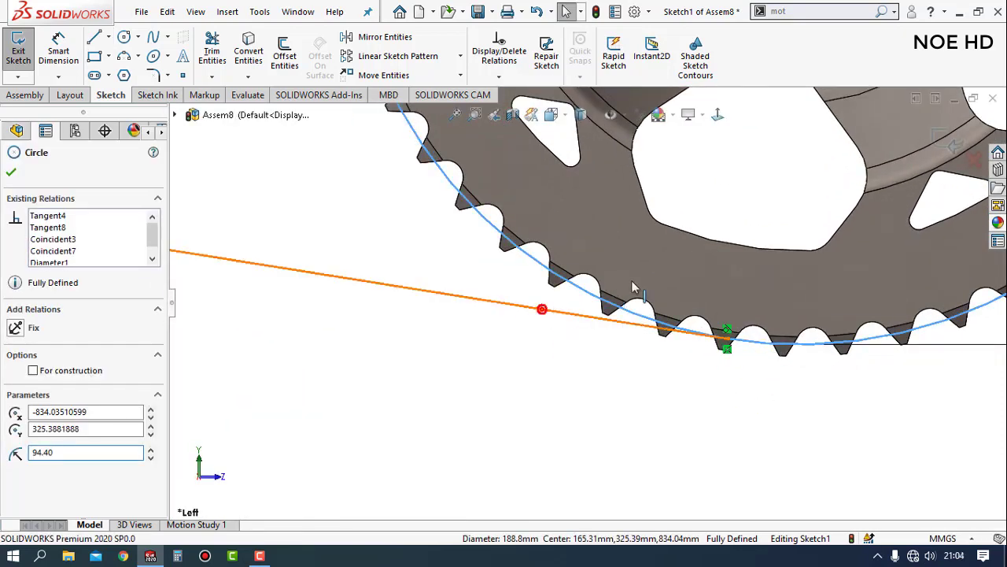
pyautogui.keyDown('ctrl'); pyautogui.click(540, 309); pyautogui.keyUp('ctrl')
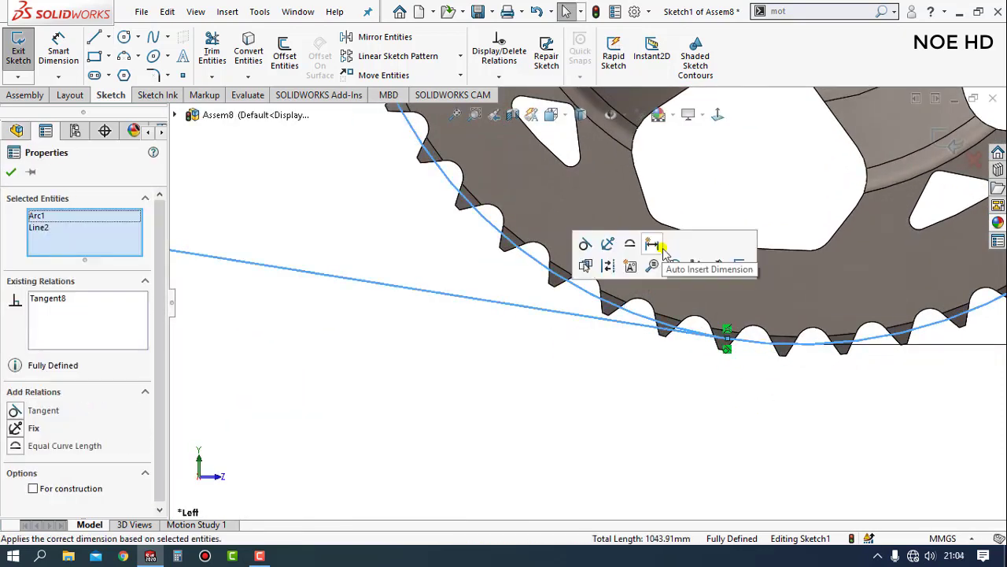
pyautogui.click(401, 233)
# Step: Zoom in on the rear hub and check the line's Tangent relation to the rear sprocket circle
pyautogui.click(456, 115)
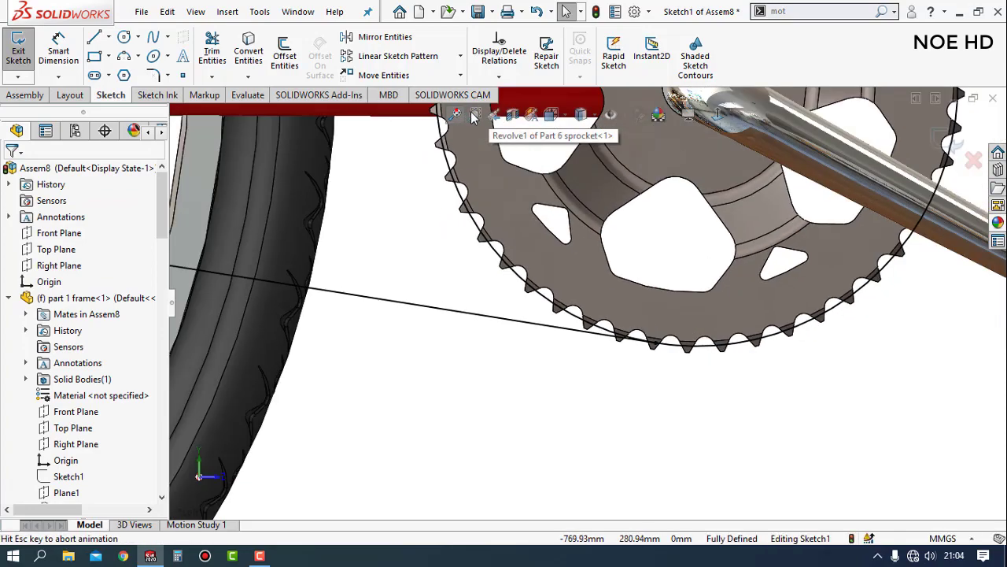
pyautogui.click(474, 115)
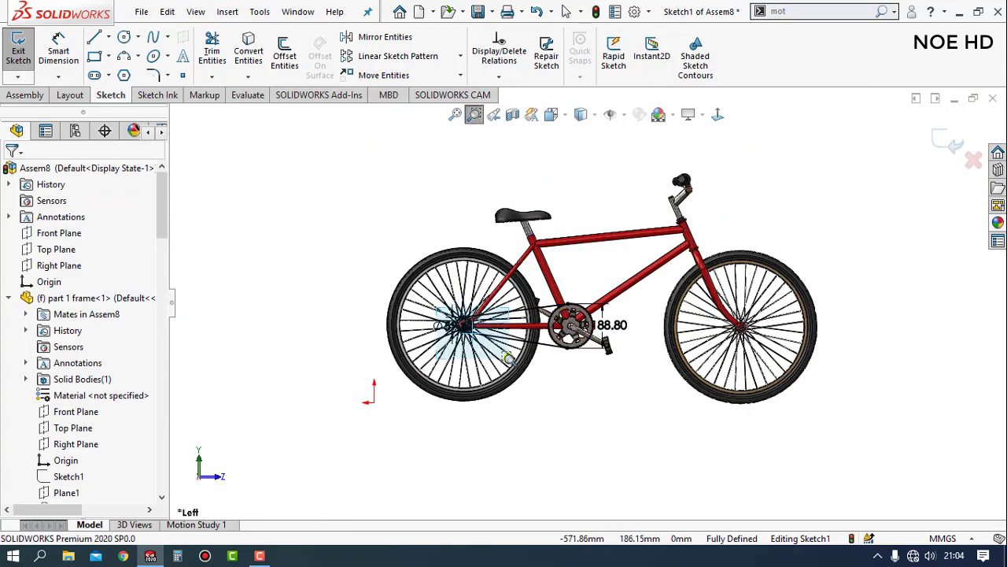
pyautogui.moveTo(509, 359); pyautogui.dragTo(511, 356)
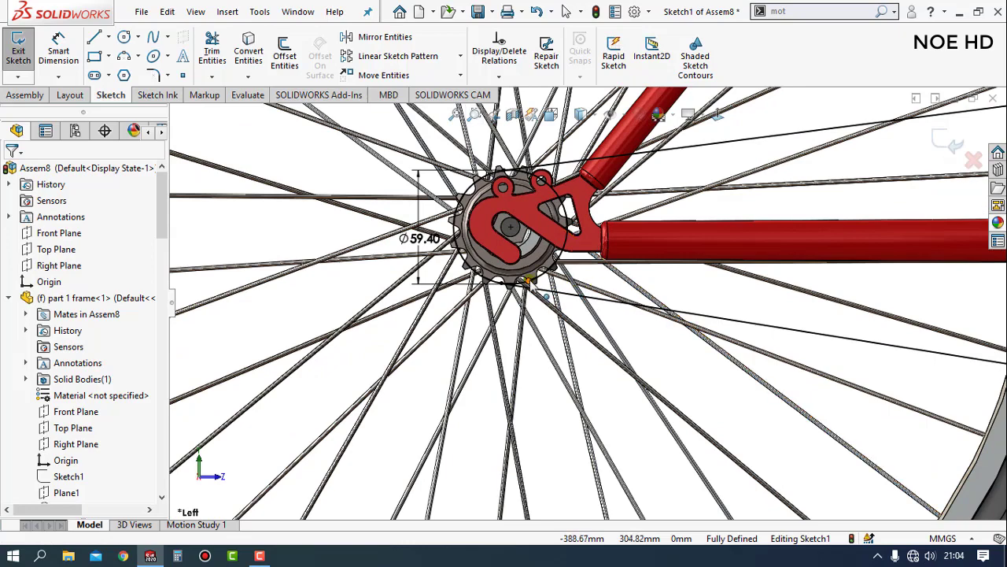
pyautogui.scroll(-3, 529, 281)
pyautogui.scroll(-3, 582, 272)
pyautogui.click(595, 273)
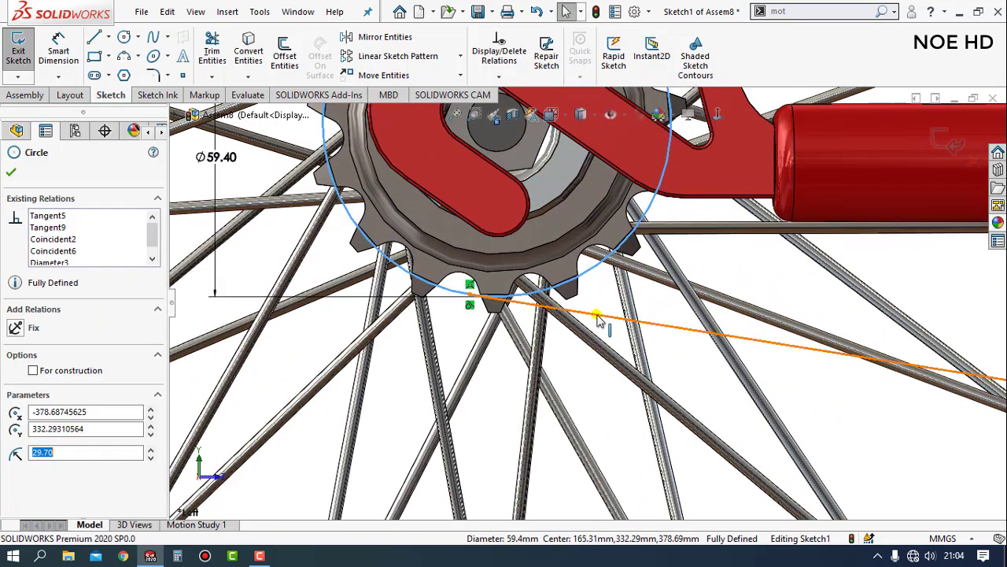
pyautogui.keyDown('ctrl'); pyautogui.click(634, 299); pyautogui.keyUp('ctrl')
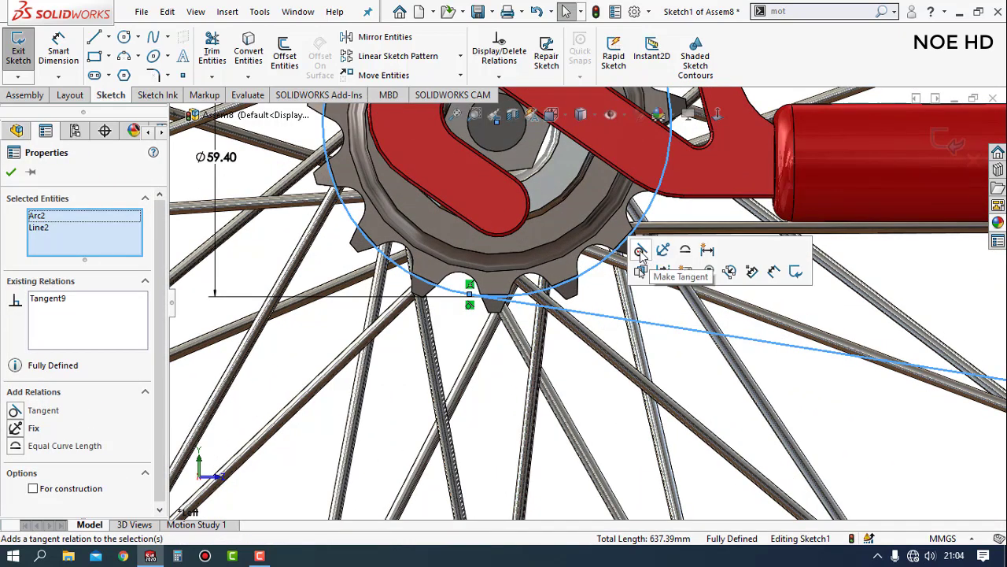
pyautogui.click(911, 277)
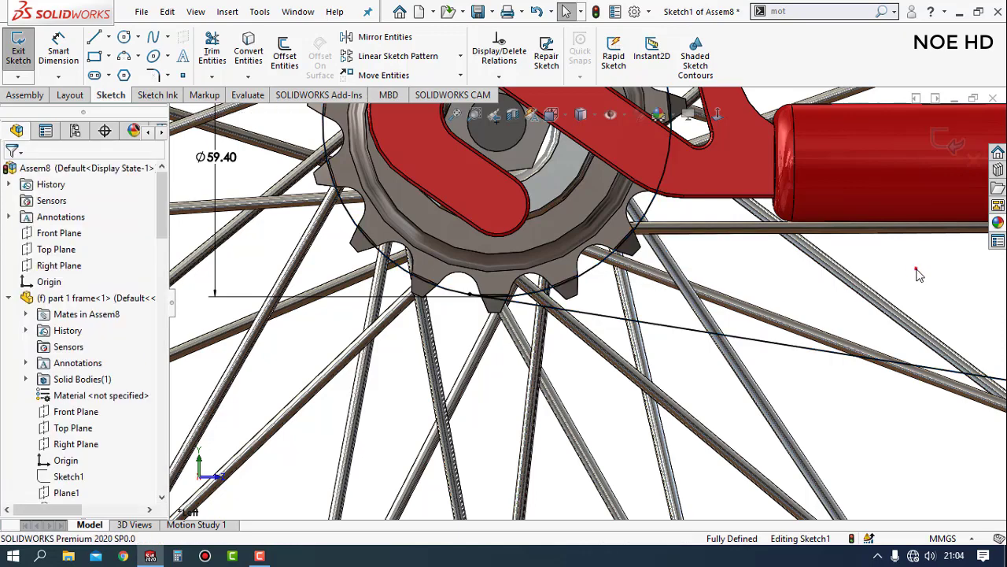
pyautogui.scroll(3, 885, 202)
pyautogui.scroll(2, 874, 179)
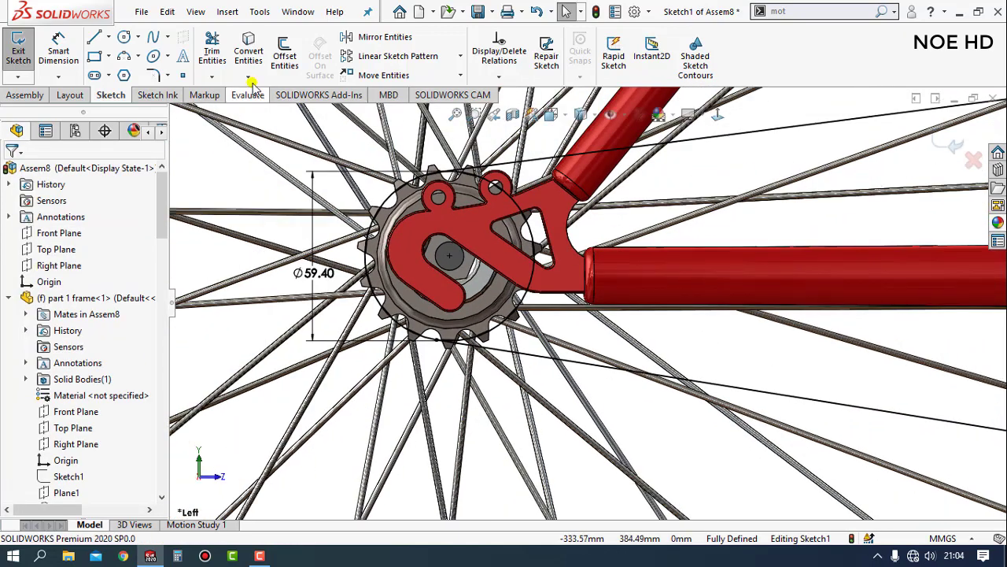
# Step: Activate Trim Entities, then cancel it without trimming anything
pyautogui.click(212, 48)
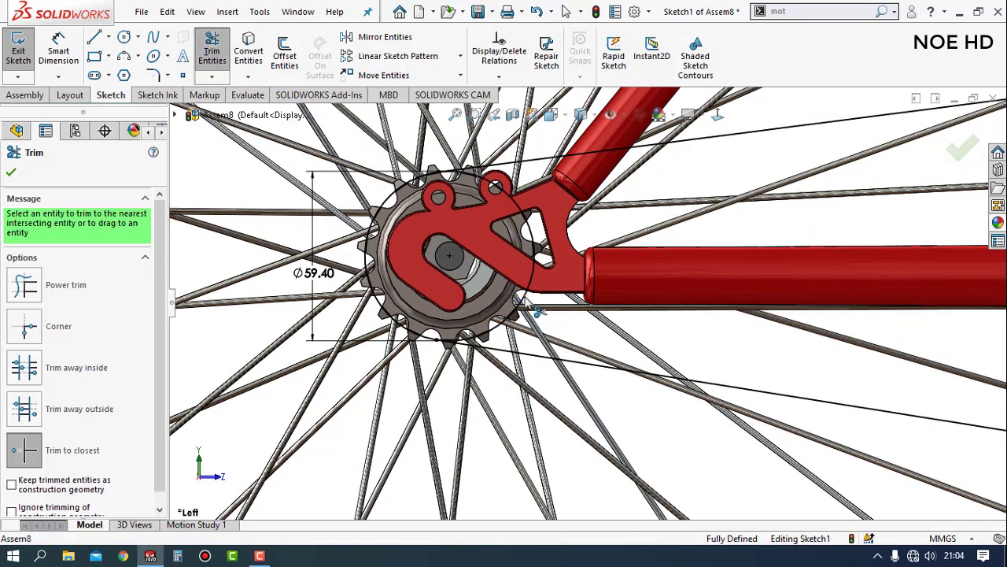
pyautogui.scroll(5, 821, 299)
pyautogui.scroll(3, 845, 284)
pyautogui.scroll(-2, 535, 311)
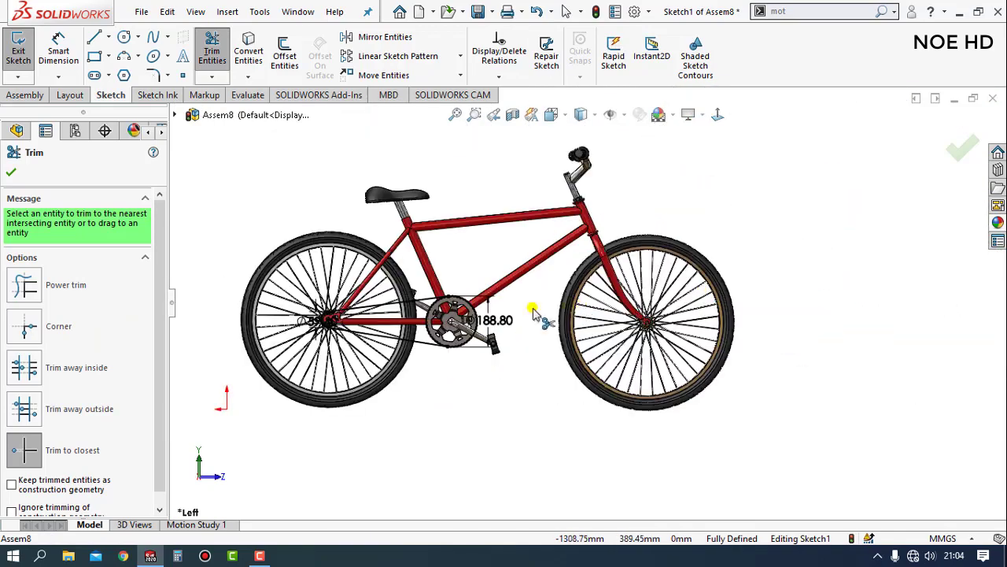
pyautogui.scroll(-2, 452, 326)
pyautogui.scroll(-2, 455, 331)
pyautogui.scroll(-3, 472, 311)
pyautogui.scroll(-2, 482, 284)
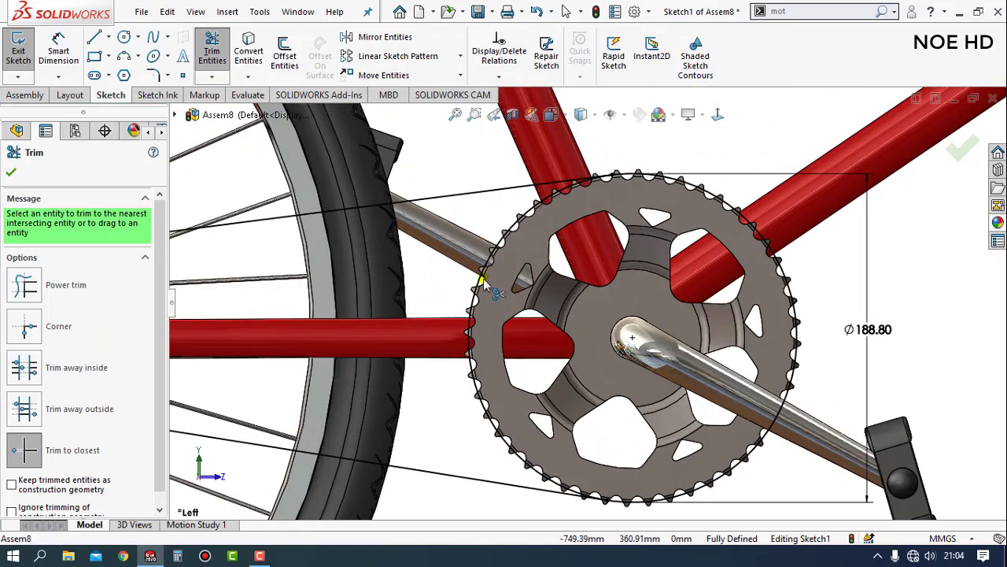
pyautogui.scroll(3, 626, 277)
pyautogui.press('Escape')
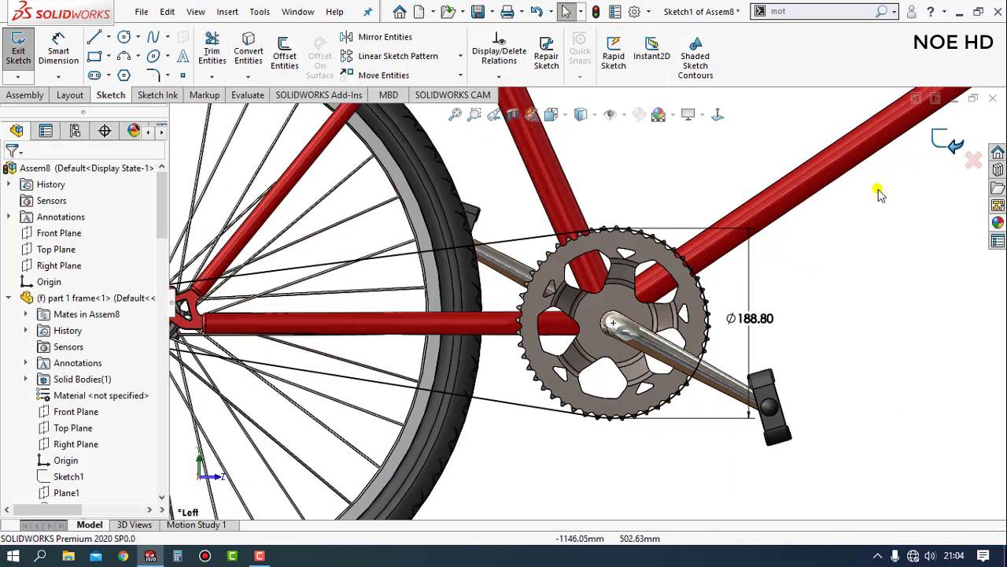
# Step: Exit Sketch1 and return to the bicycle assembly
pyautogui.click(948, 142)
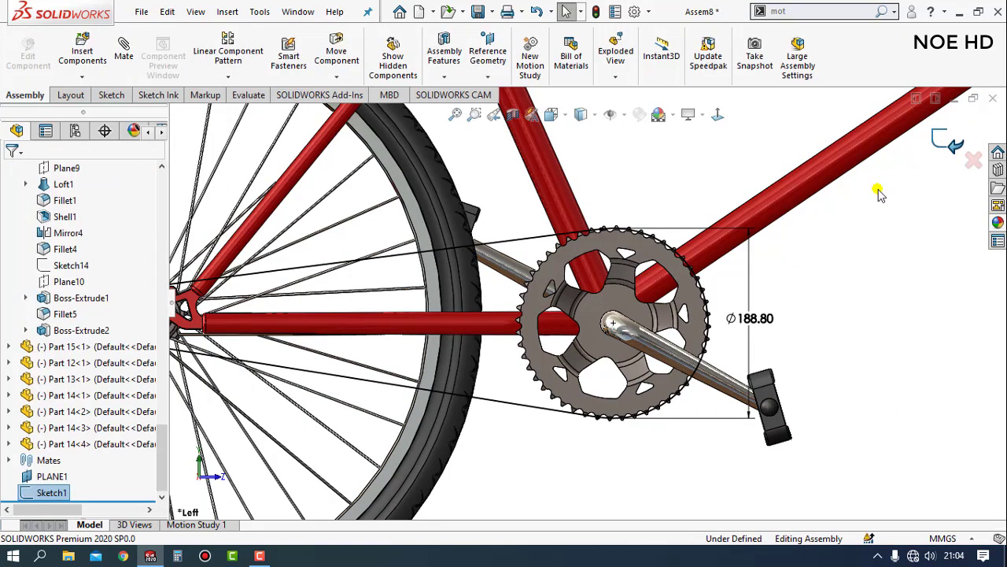
pyautogui.scroll(2, 533, 266)
pyautogui.scroll(1, 534, 266)
pyautogui.scroll(2, 534, 266)
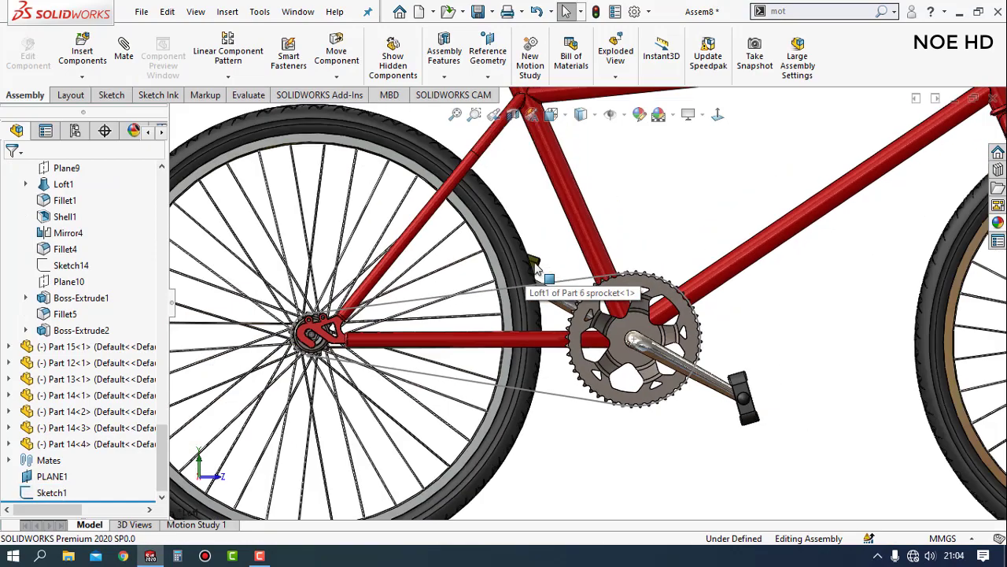
pyautogui.scroll(1, 534, 266)
pyautogui.scroll(-3, 566, 297)
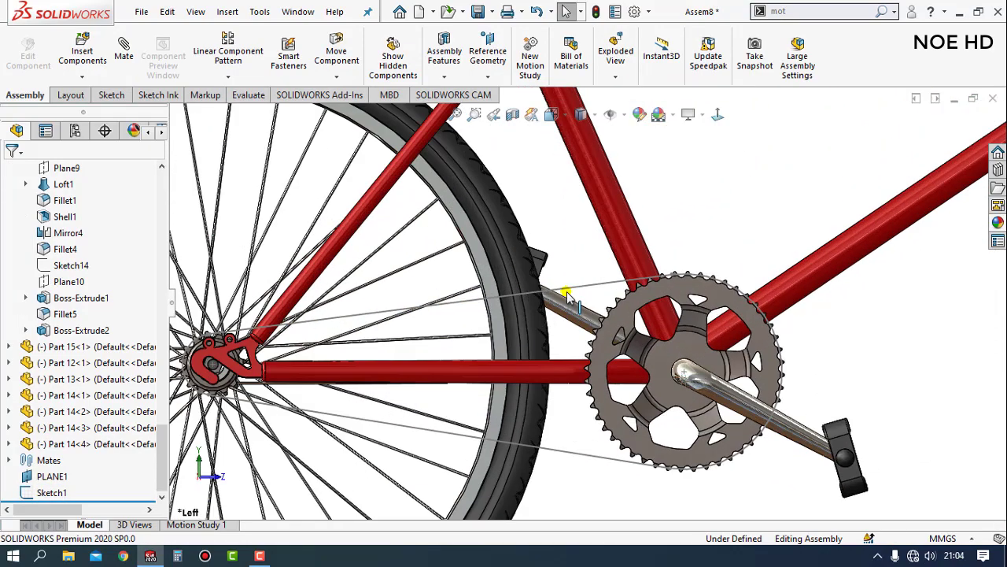
pyautogui.scroll(-1, 602, 288)
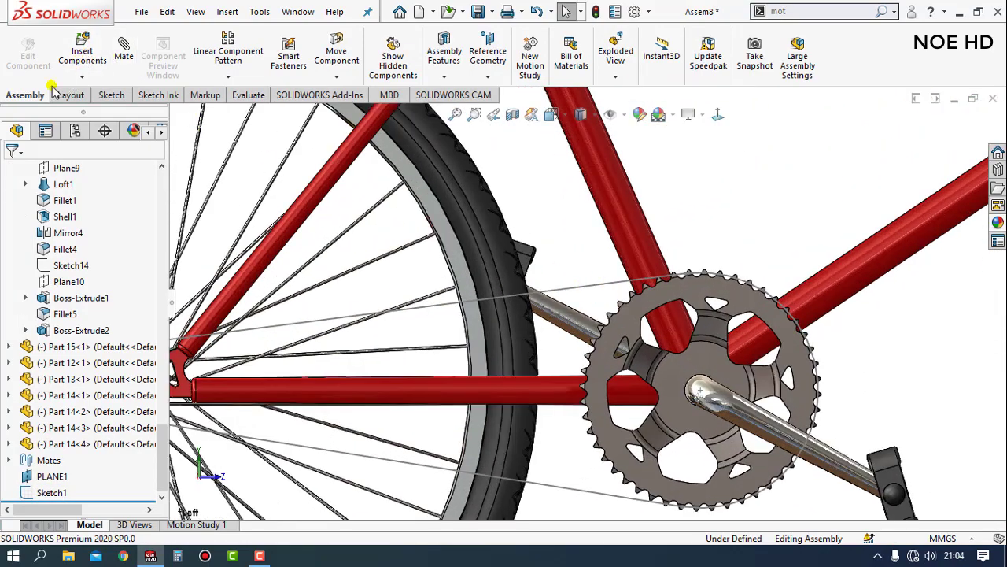
# Step: Insert Part 9 inner chain and Part 10 outer chain, placing both links near the front chainring
pyautogui.click(82, 53)
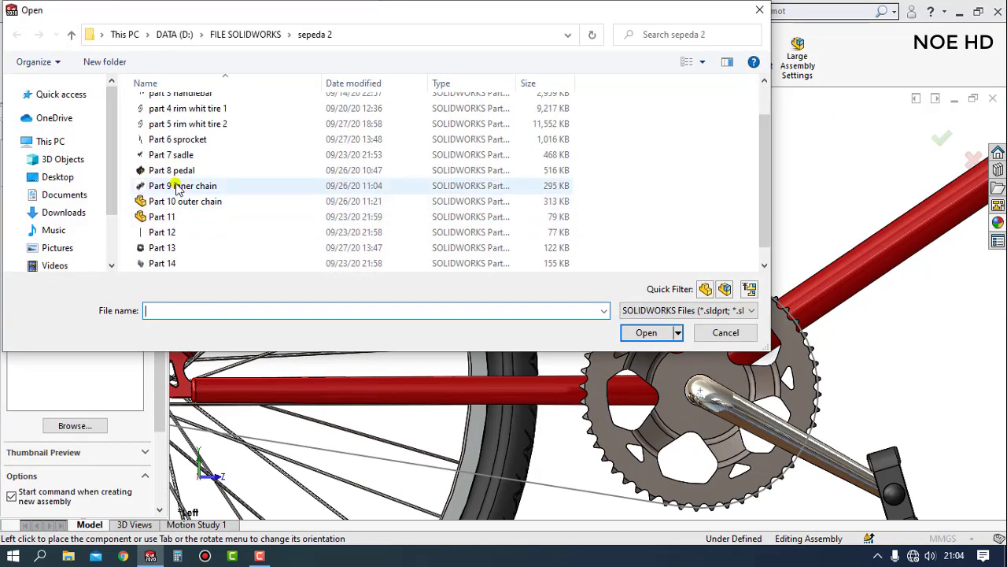
pyautogui.click(174, 186)
pyautogui.keyDown('ctrl'); pyautogui.click(179, 202); pyautogui.keyUp('ctrl')
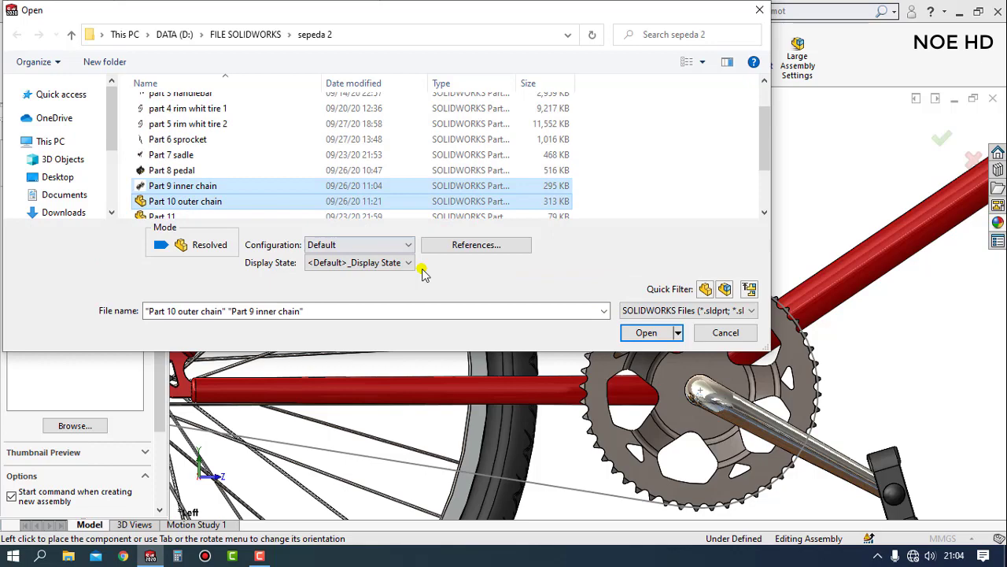
pyautogui.click(646, 332)
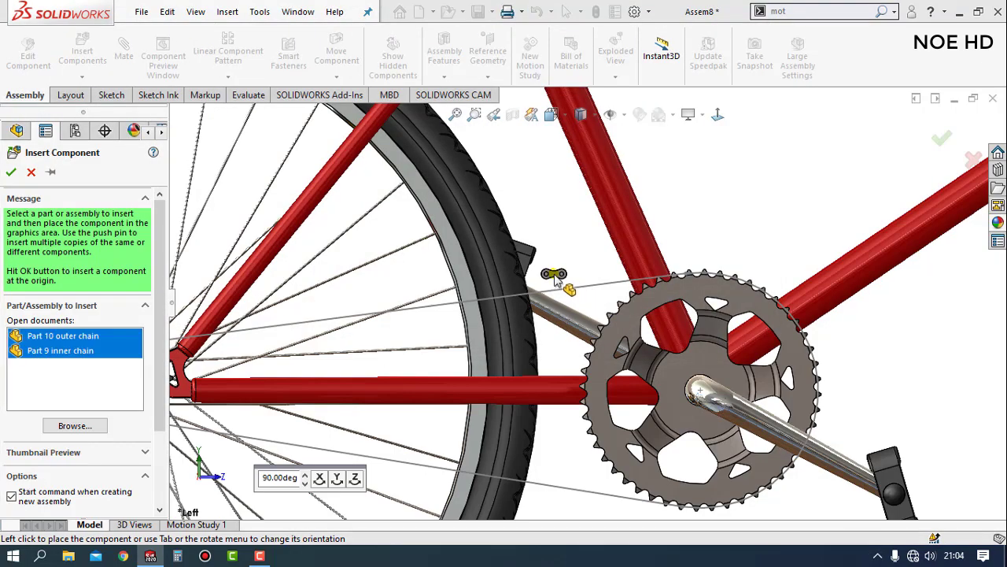
pyautogui.scroll(-1, 587, 272)
pyautogui.scroll(-2, 590, 277)
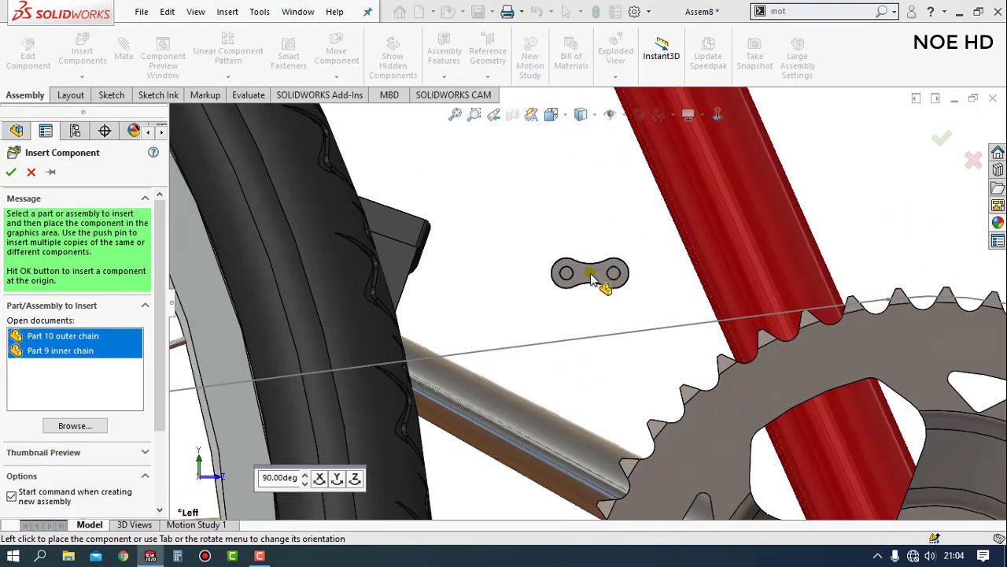
pyautogui.scroll(-1, 590, 280)
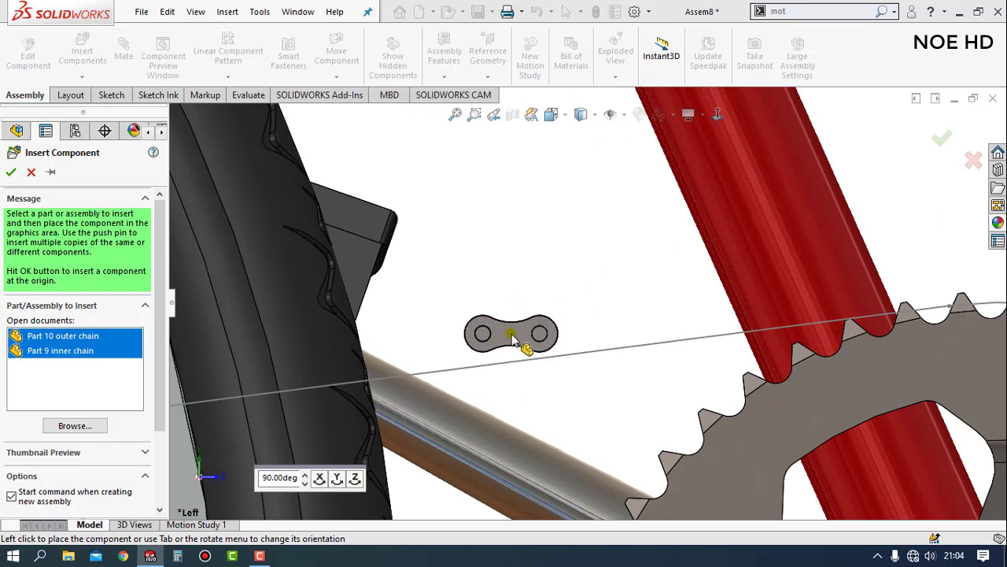
pyautogui.click(510, 340)
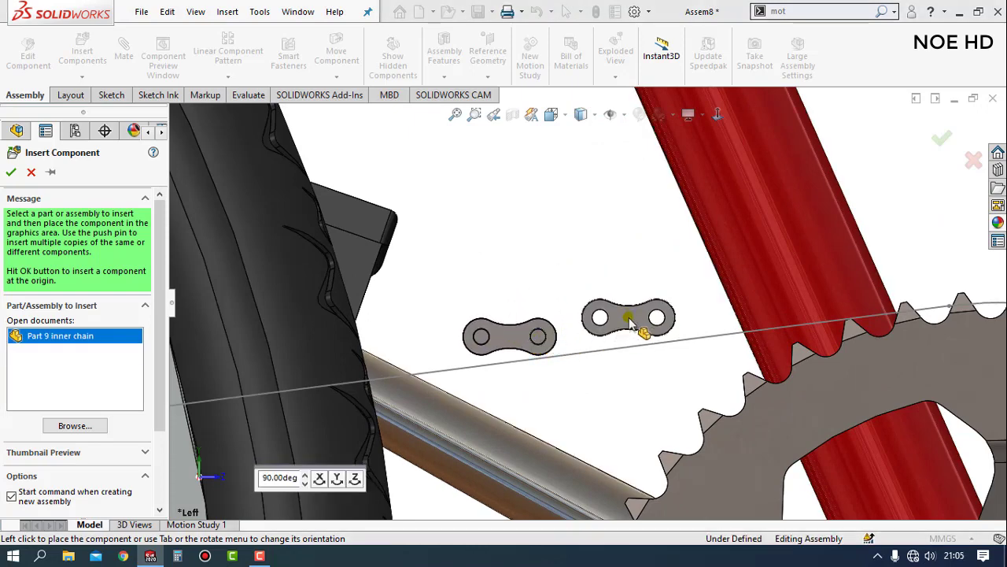
pyautogui.click(630, 320)
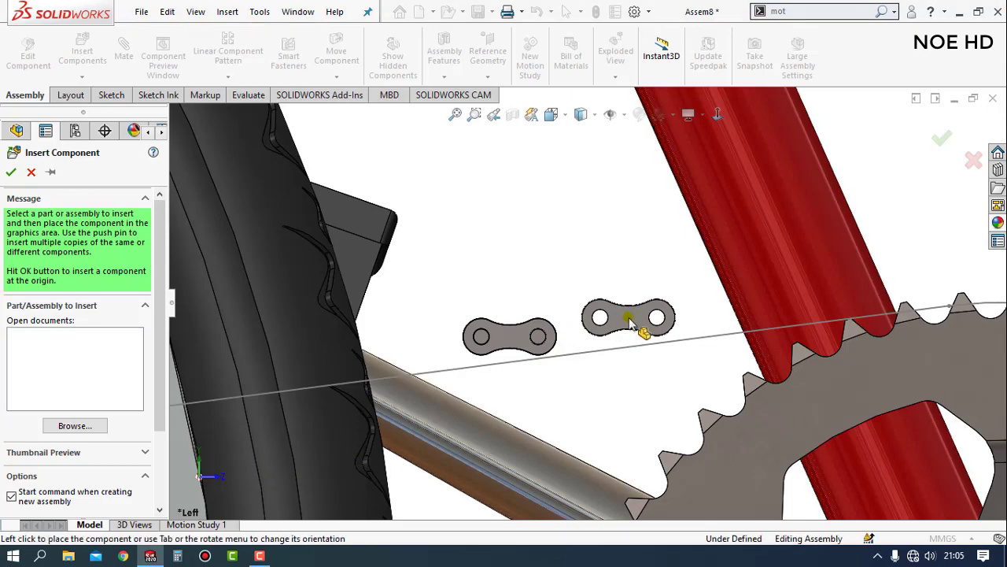
pyautogui.moveTo(637, 334)
pyautogui.mouseDown(button='middle')
pyautogui.moveTo(626, 397)
pyautogui.moveTo(578, 421)
pyautogui.moveTo(549, 475)
pyautogui.moveTo(627, 366)
pyautogui.moveTo(593, 387)
pyautogui.moveTo(724, 185)
pyautogui.mouseUp(button='middle')
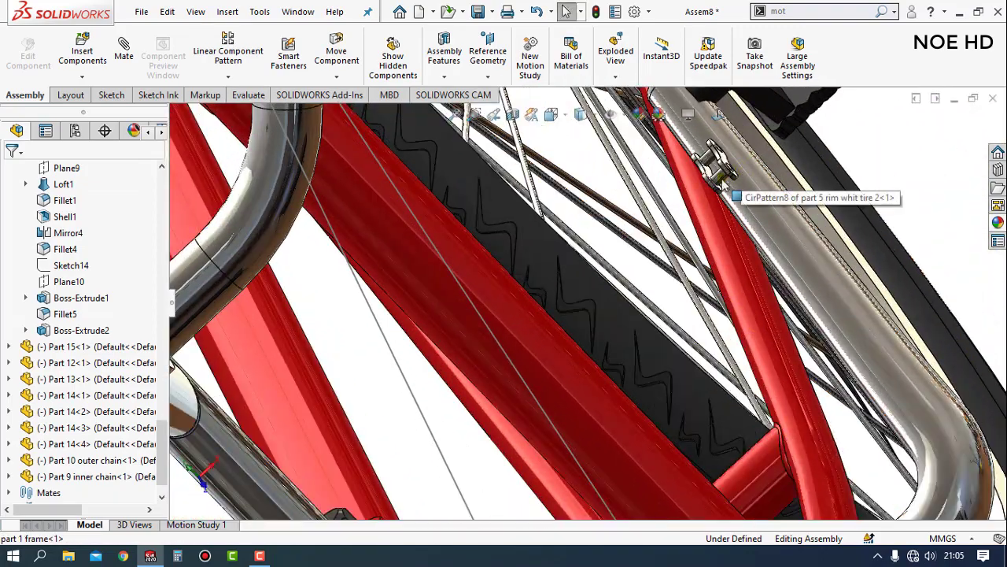
# Step: Move the inner chain link beside the outer chain link
pyautogui.click(429, 448)
pyautogui.scroll(5, 791, 251)
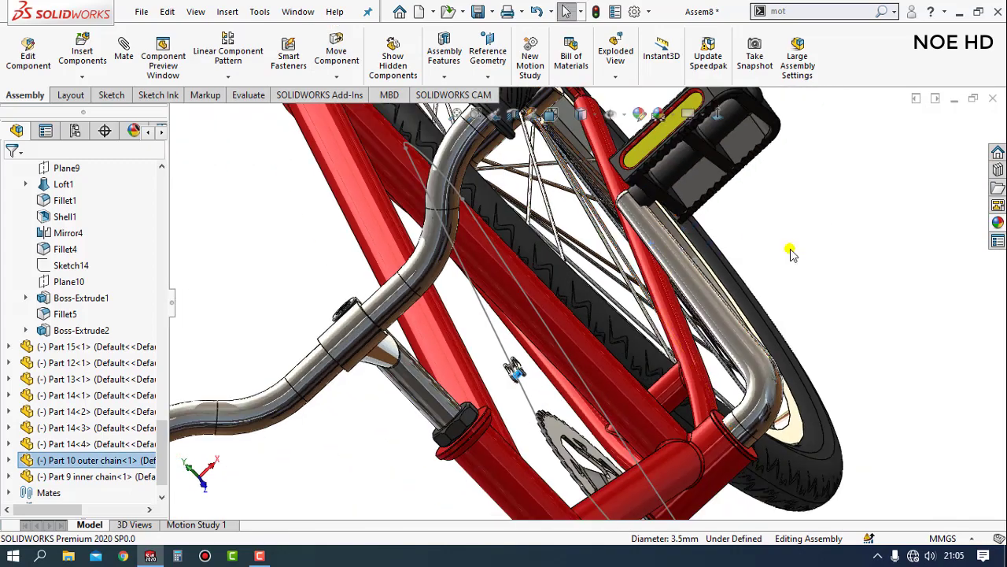
pyautogui.click(826, 228)
pyautogui.moveTo(826, 229)
pyautogui.mouseDown(button='middle')
pyautogui.moveTo(560, 254)
pyautogui.moveTo(564, 367)
pyautogui.mouseUp(button='middle')
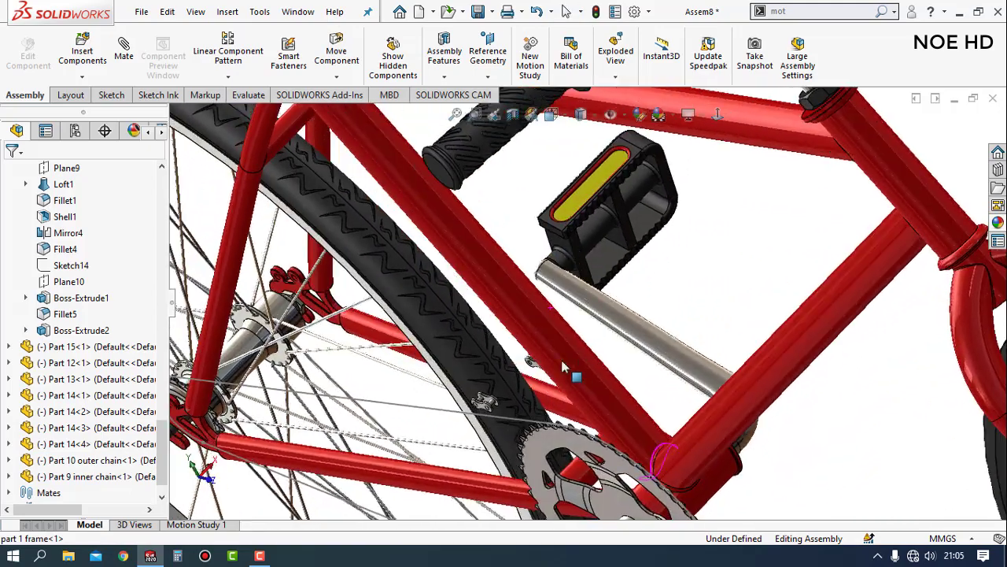
pyautogui.scroll(-2, 558, 364)
pyautogui.scroll(-2, 536, 356)
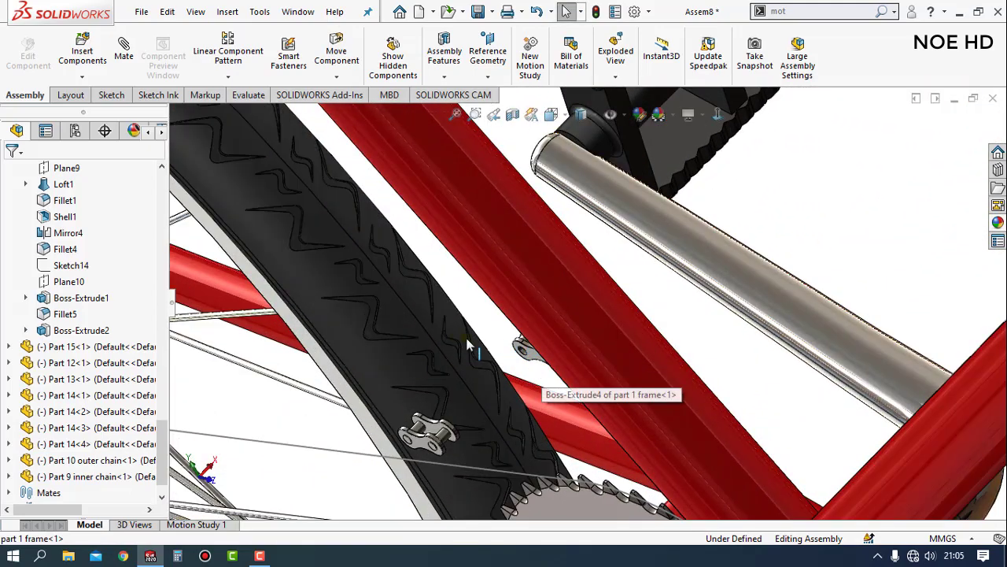
pyautogui.moveTo(524, 381); pyautogui.dragTo(480, 464)
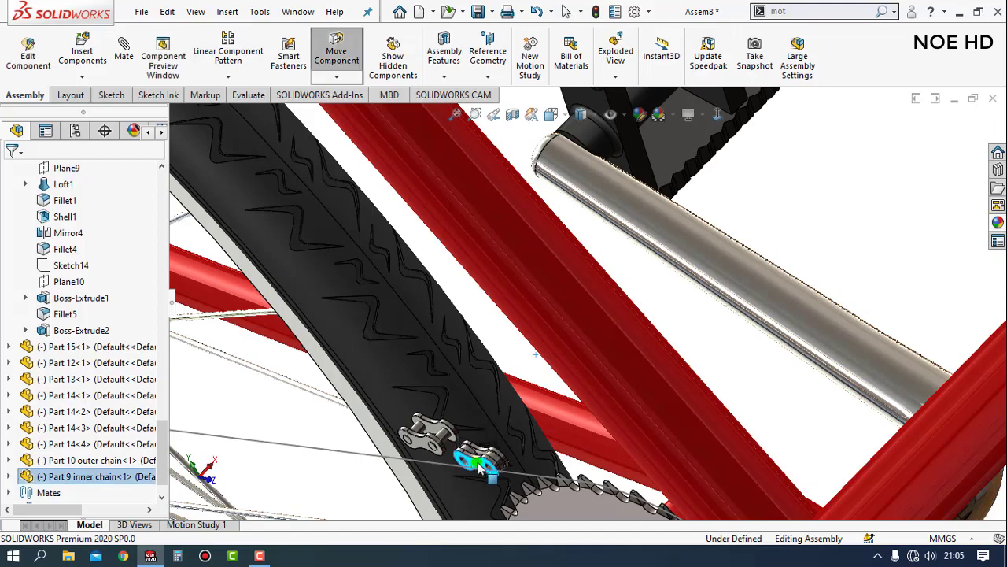
pyautogui.press('Escape')
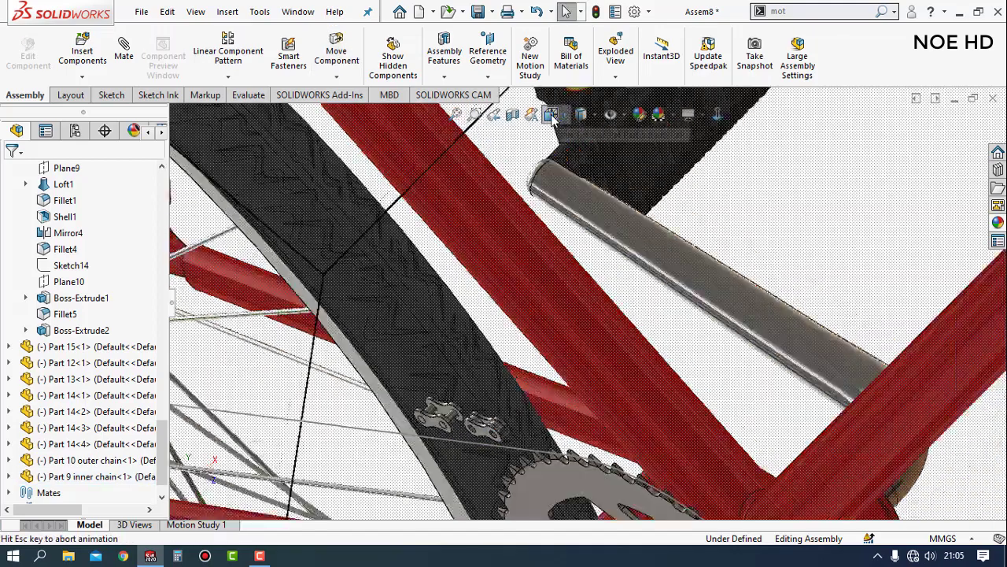
# Step: From the Top view, shift both chain links sideways into line with the chain path
pyautogui.press('f')
pyautogui.click(561, 115)
pyautogui.click(575, 153)
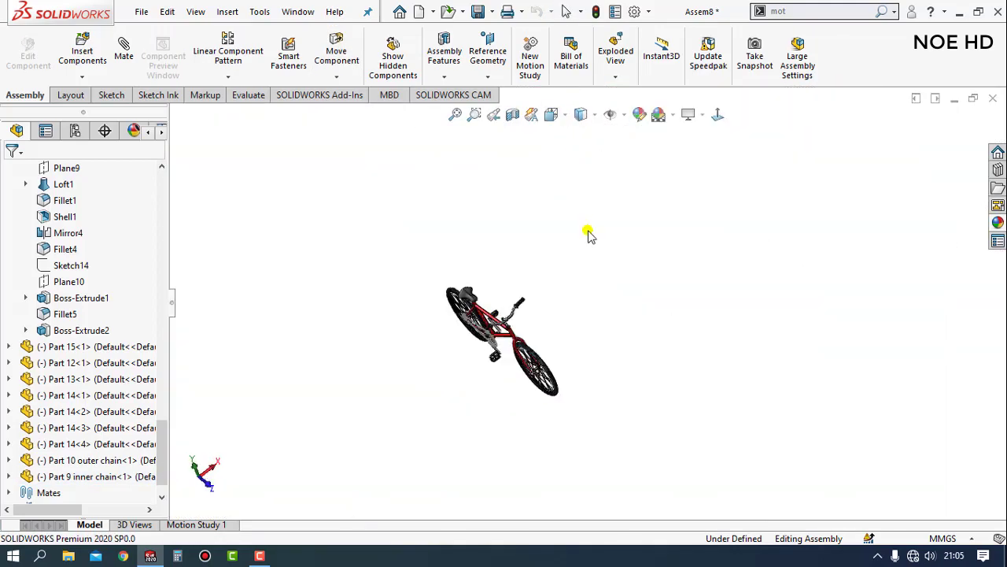
pyautogui.scroll(-2, 594, 277)
pyautogui.scroll(-3, 586, 280)
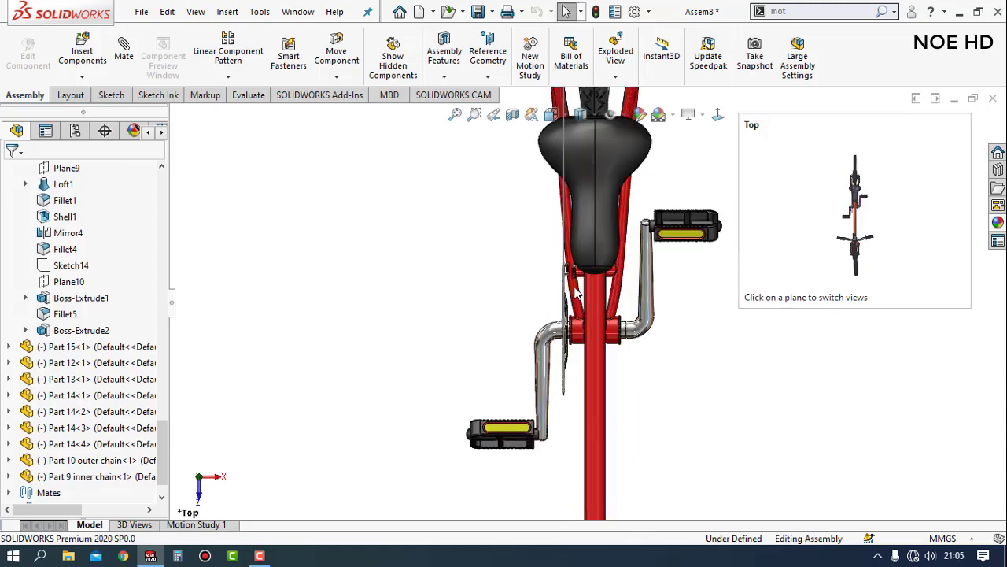
pyautogui.scroll(-5, 575, 283)
pyautogui.scroll(-3, 573, 284)
pyautogui.scroll(-3, 573, 283)
pyautogui.scroll(-3, 573, 284)
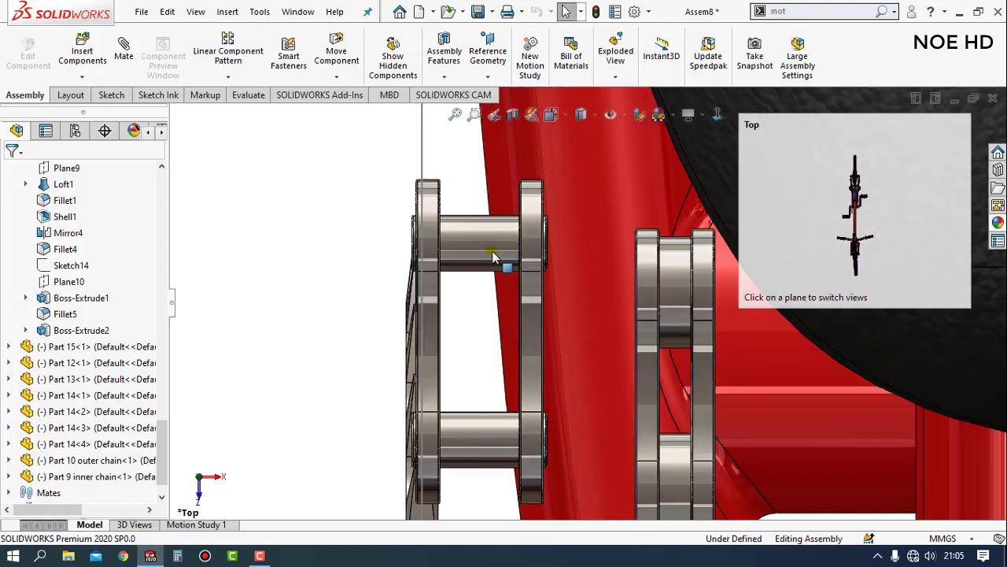
pyautogui.click(459, 249)
pyautogui.moveTo(459, 249); pyautogui.dragTo(429, 253)
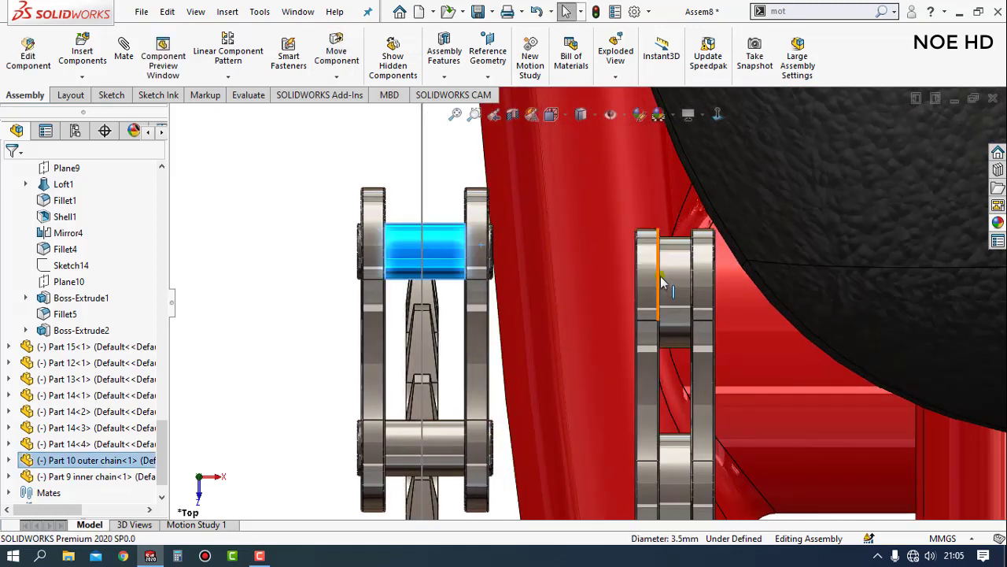
pyautogui.scroll(3, 562, 377)
pyautogui.scroll(-2, 551, 377)
pyautogui.scroll(2, 580, 378)
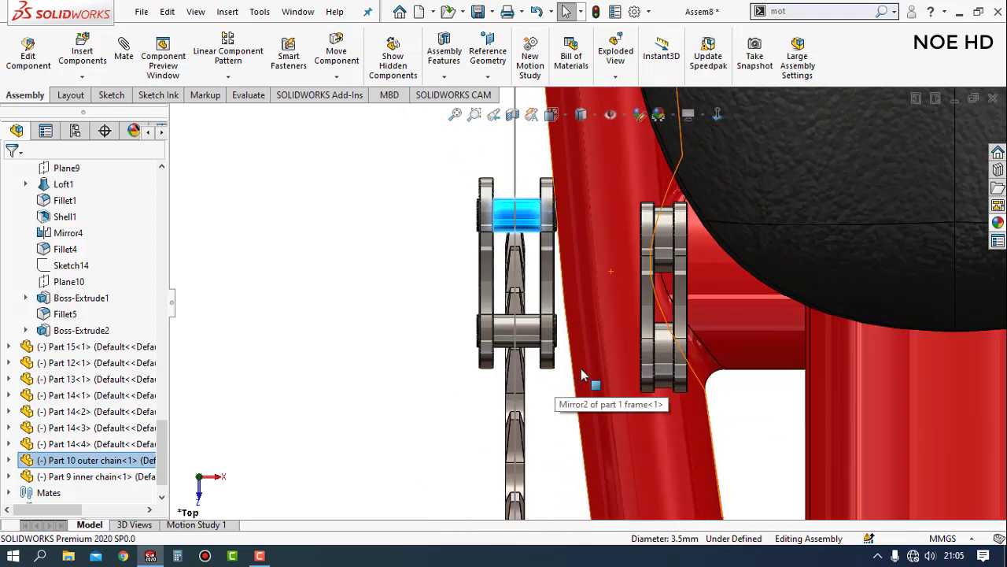
pyautogui.scroll(-1, 598, 356)
pyautogui.moveTo(669, 305); pyautogui.dragTo(523, 471)
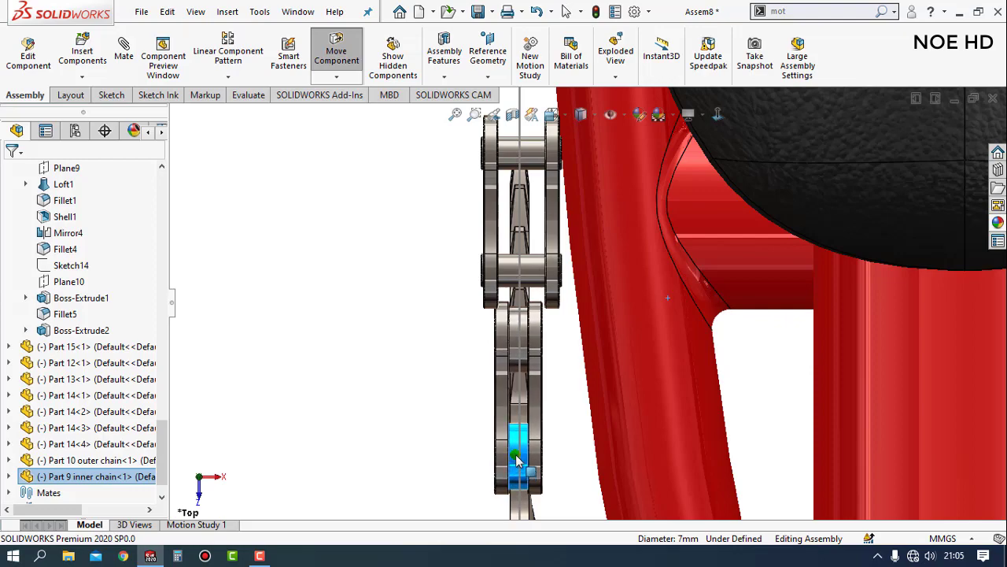
pyautogui.press('Escape')
# Step: From the side view, drag both links onto the chain line above the chainring
pyautogui.moveTo(387, 322); pyautogui.dragTo(299, 329, button='right')
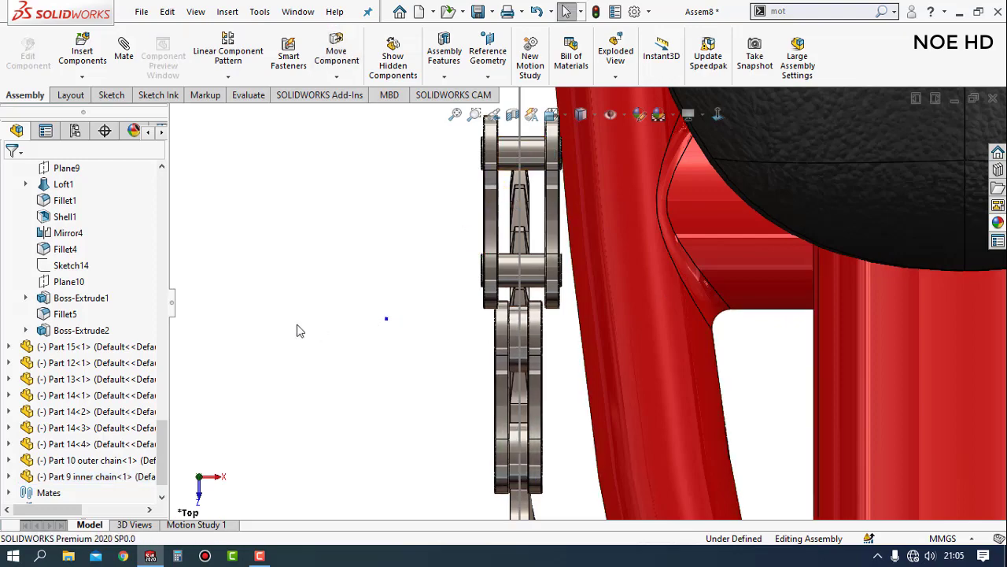
pyautogui.scroll(-2, 567, 336)
pyautogui.scroll(-3, 562, 322)
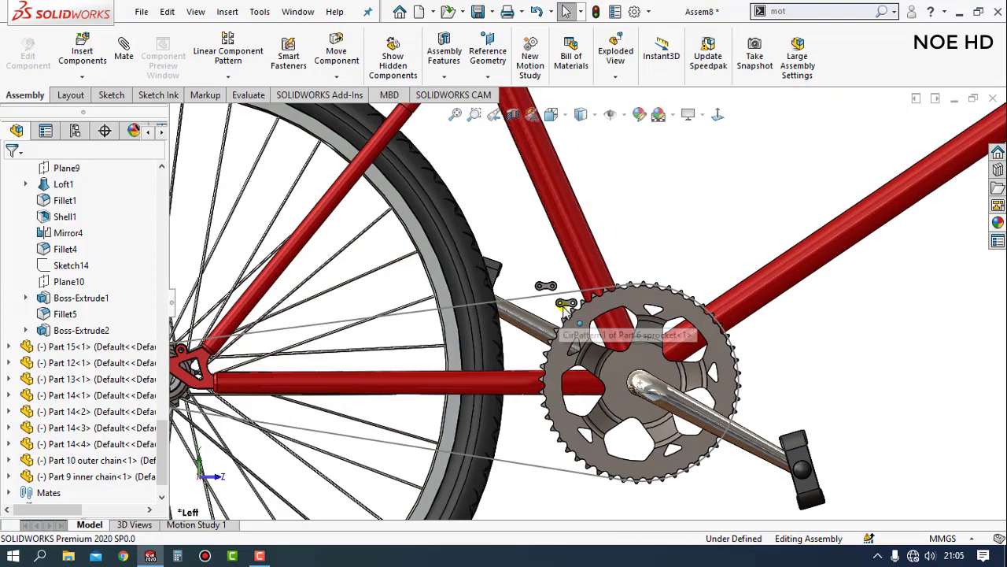
pyautogui.scroll(-3, 543, 291)
pyautogui.scroll(-2, 517, 262)
pyautogui.moveTo(498, 238); pyautogui.dragTo(456, 269)
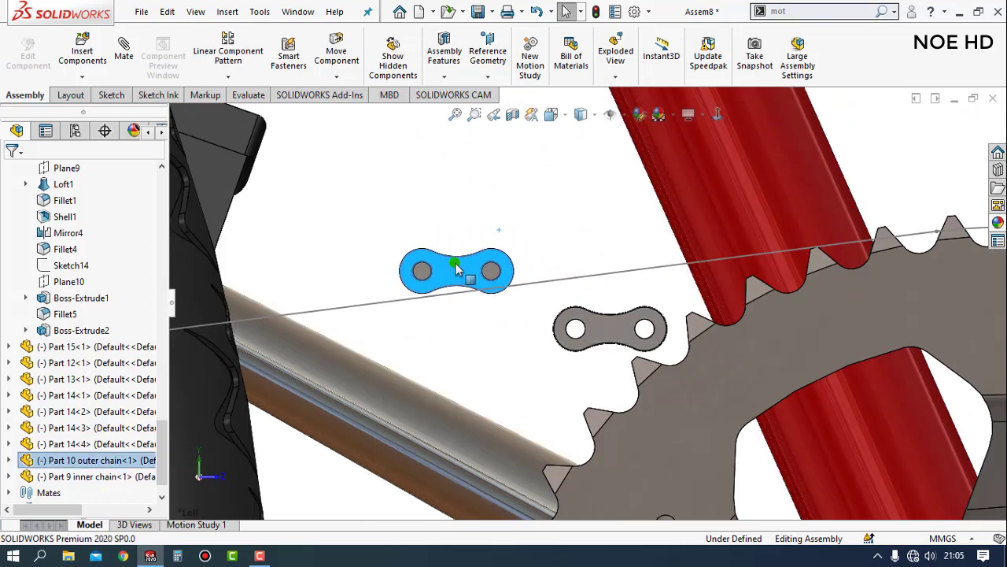
pyautogui.moveTo(599, 293); pyautogui.dragTo(608, 210)
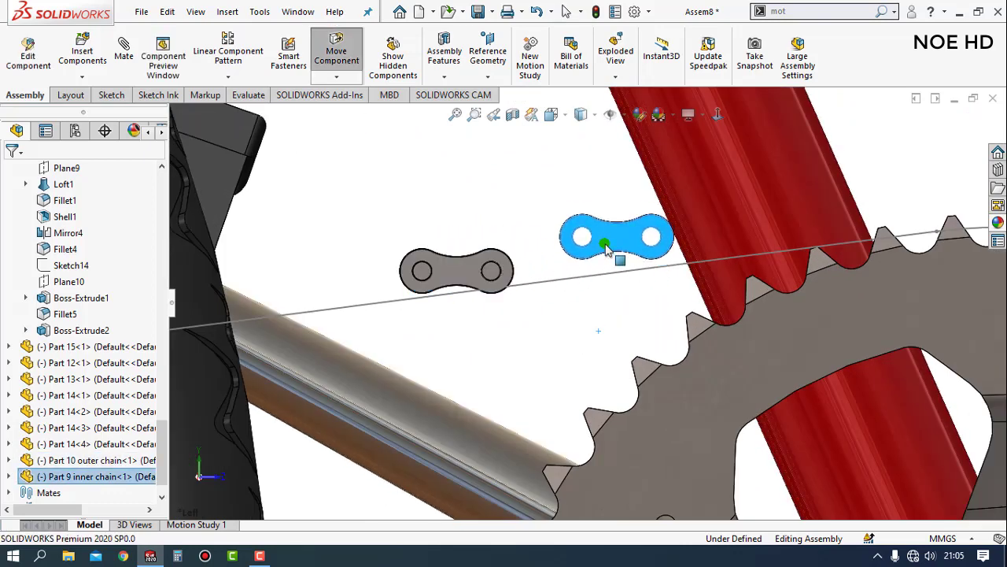
pyautogui.click(551, 205)
pyautogui.scroll(2, 551, 206)
pyautogui.scroll(1, 549, 205)
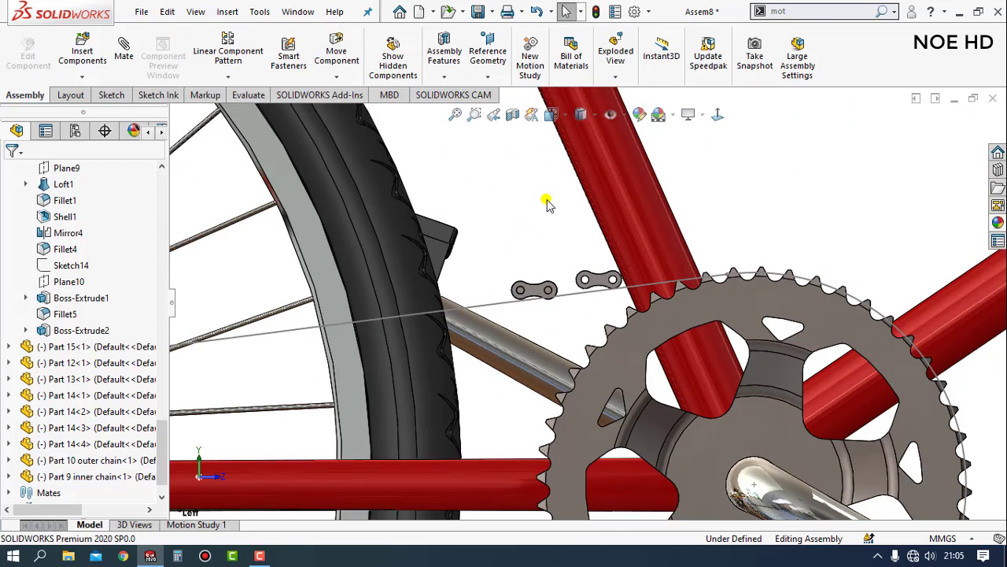
# Step: Start a Chain Pattern using the connected-linkage method with the closed chain loop as path
pyautogui.click(228, 77)
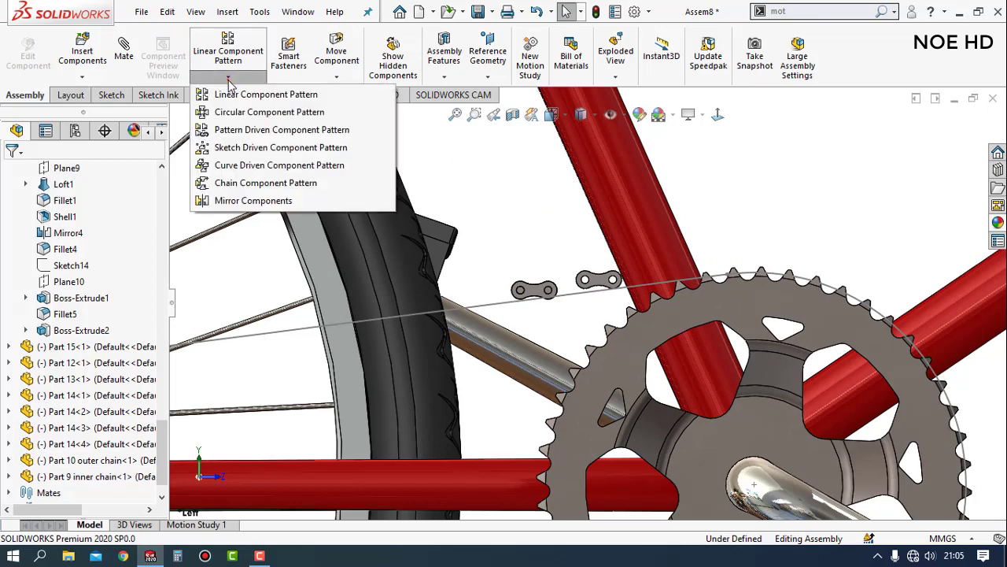
pyautogui.click(243, 185)
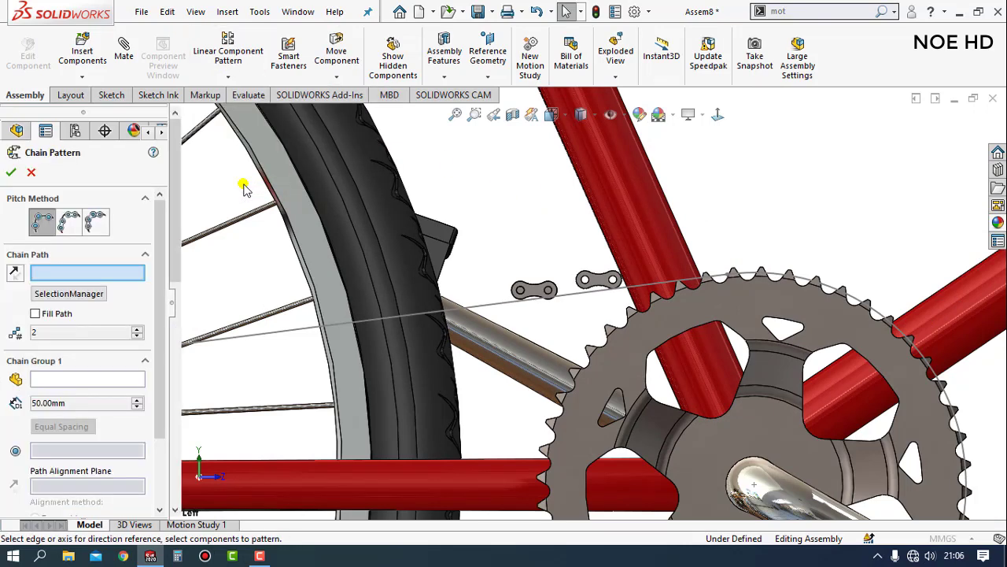
pyautogui.click(95, 222)
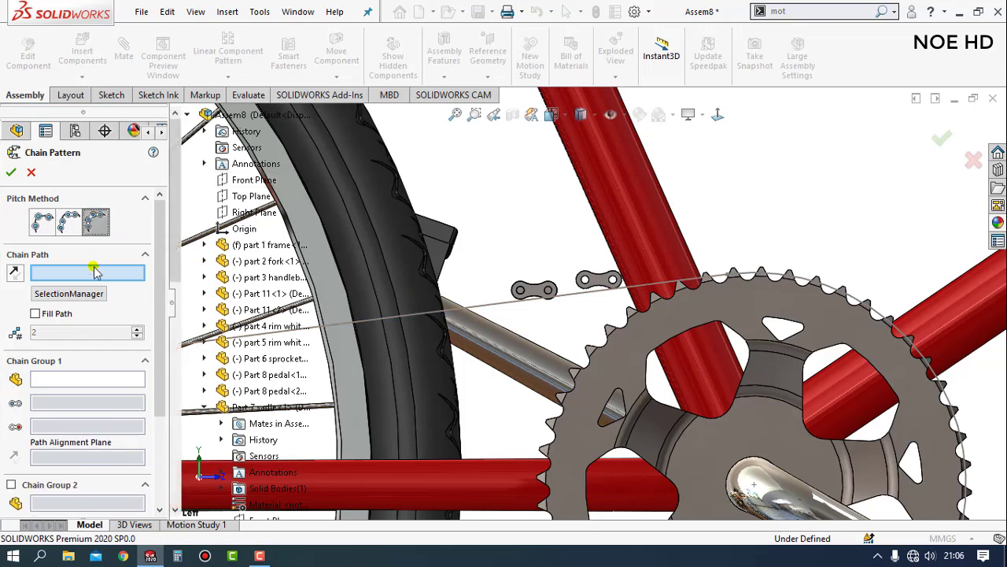
pyautogui.click(82, 300)
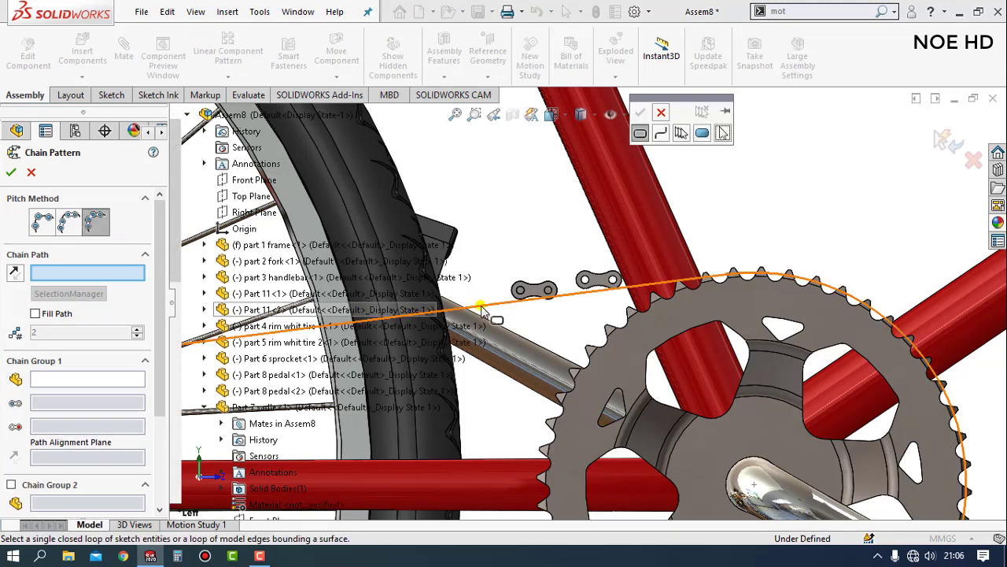
pyautogui.click(484, 313)
pyautogui.click(639, 113)
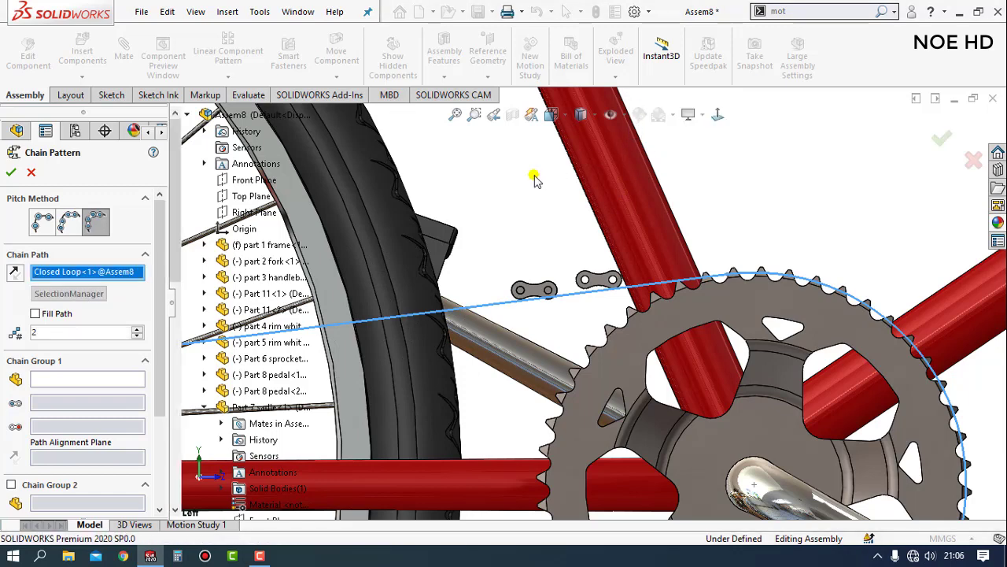
pyautogui.moveTo(157, 266); pyautogui.dragTo(155, 307)
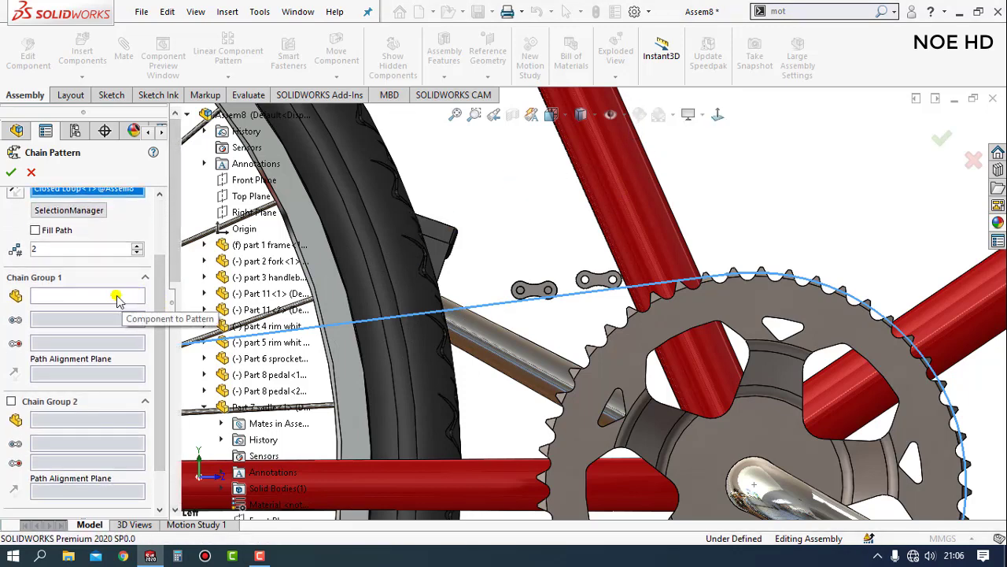
# Step: Set Chain Group 1 to Part 9 inner chain and pick its two pin hole faces
pyautogui.click(84, 297)
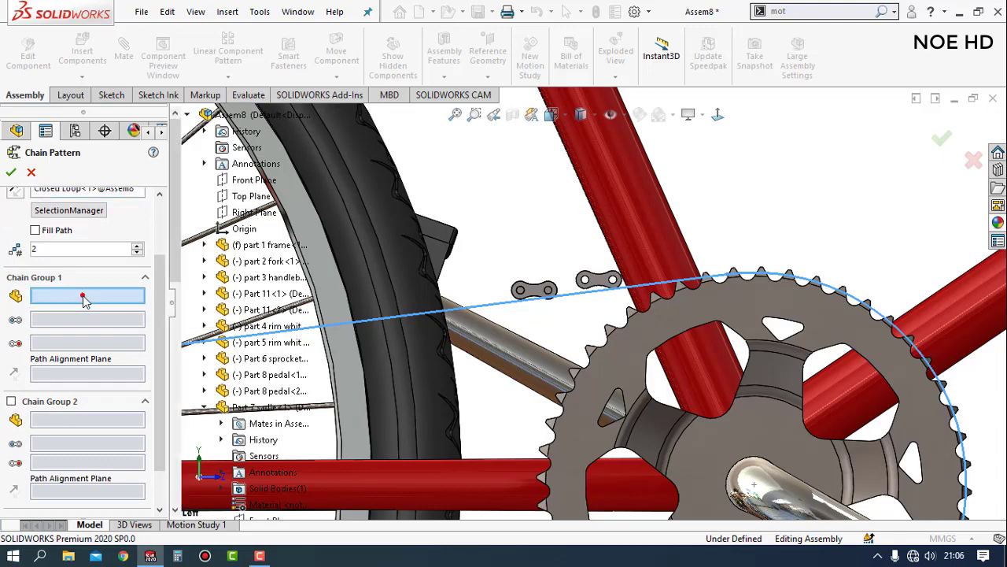
pyautogui.click(605, 285)
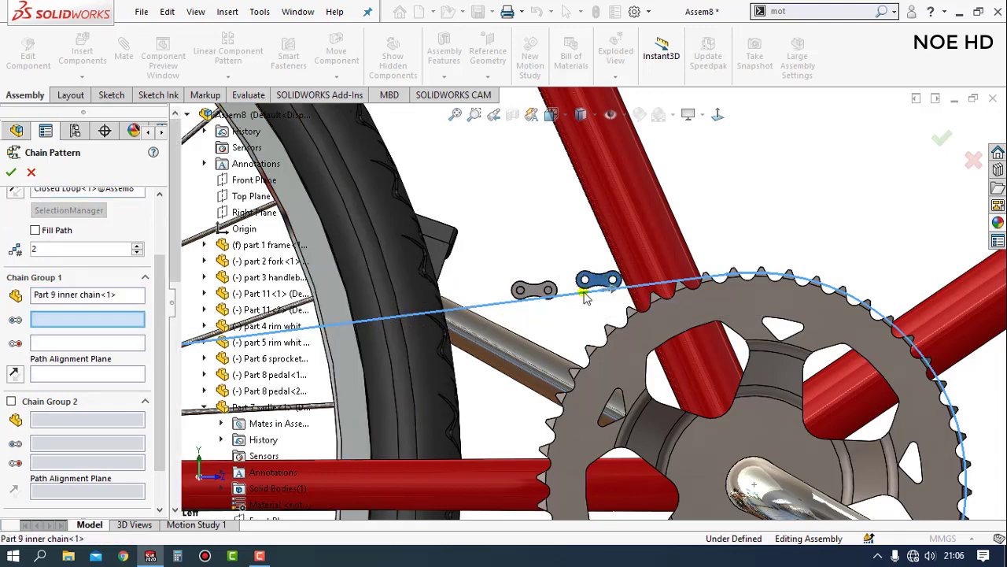
pyautogui.scroll(-3, 586, 298)
pyautogui.scroll(-4, 615, 289)
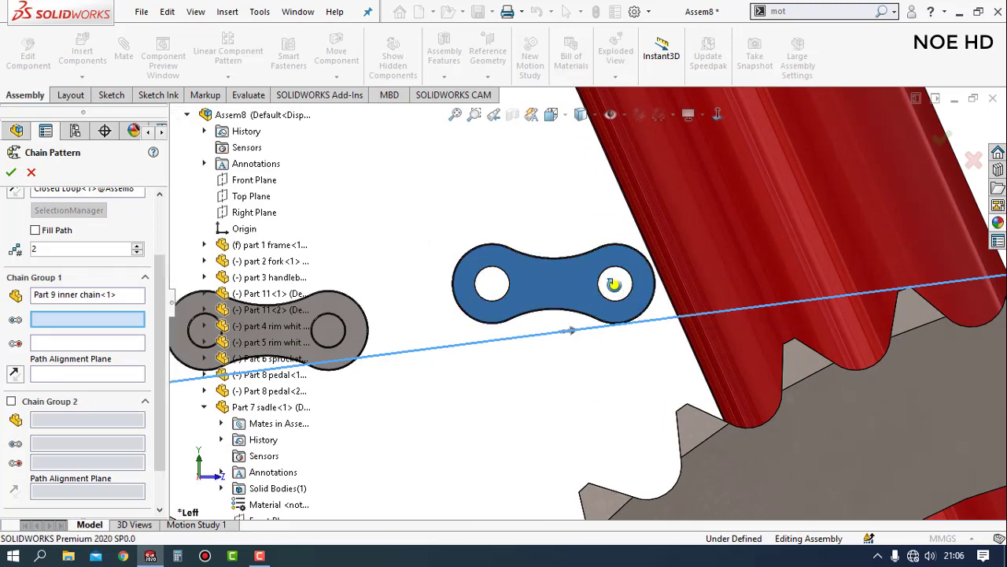
pyautogui.moveTo(636, 295); pyautogui.dragTo(636, 313, button='middle')
pyautogui.click(621, 293)
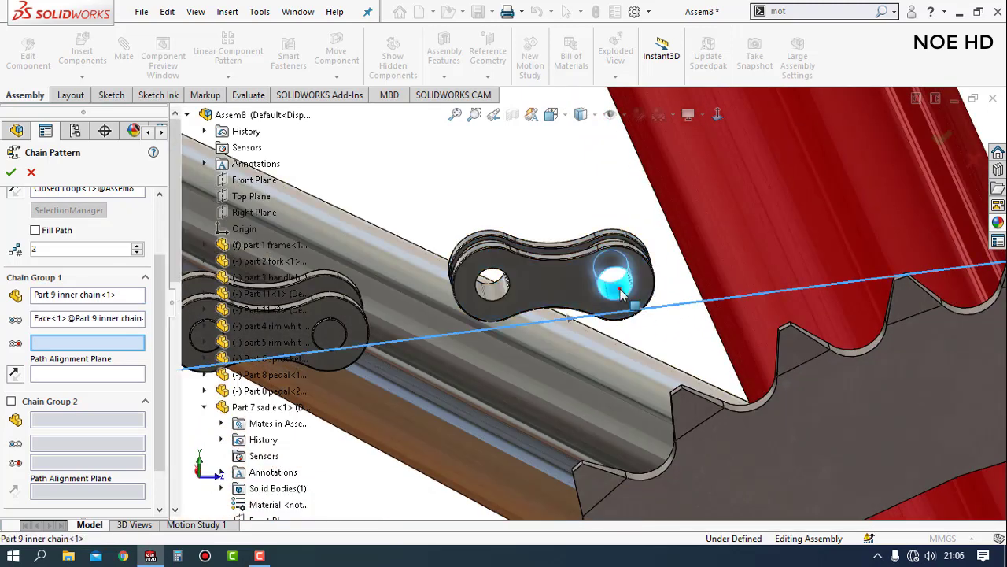
pyautogui.click(499, 292)
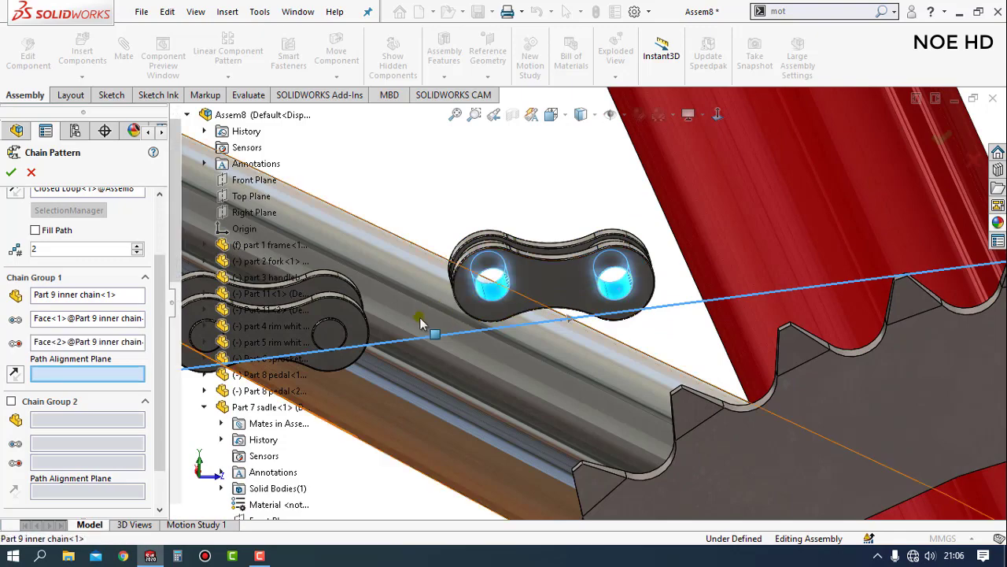
# Step: Choose the inner chain's Right Plane as the Path Alignment Plane
pyautogui.scroll(1, 496, 389)
pyautogui.scroll(4, 512, 392)
pyautogui.scroll(-5, 551, 402)
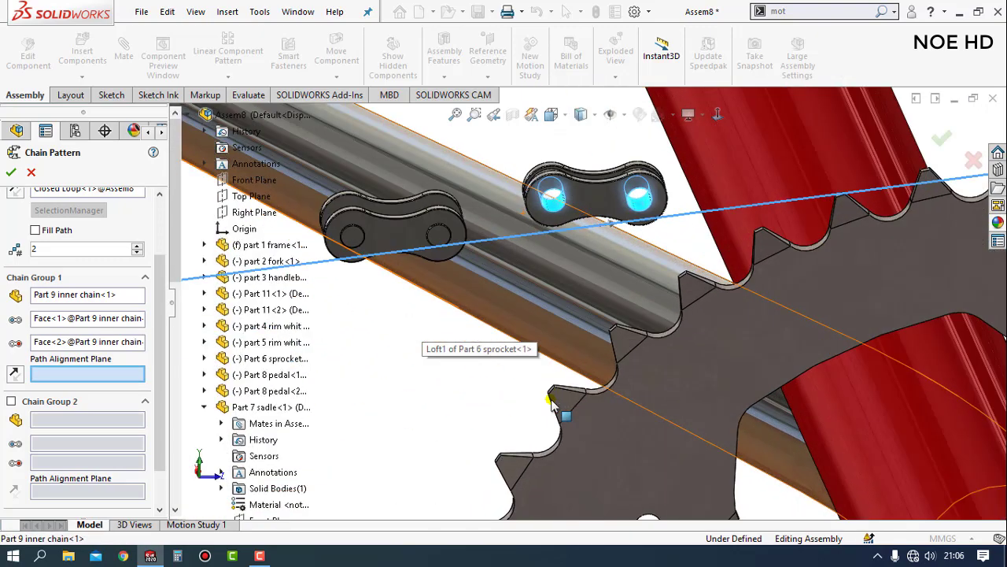
pyautogui.scroll(-1, 331, 359)
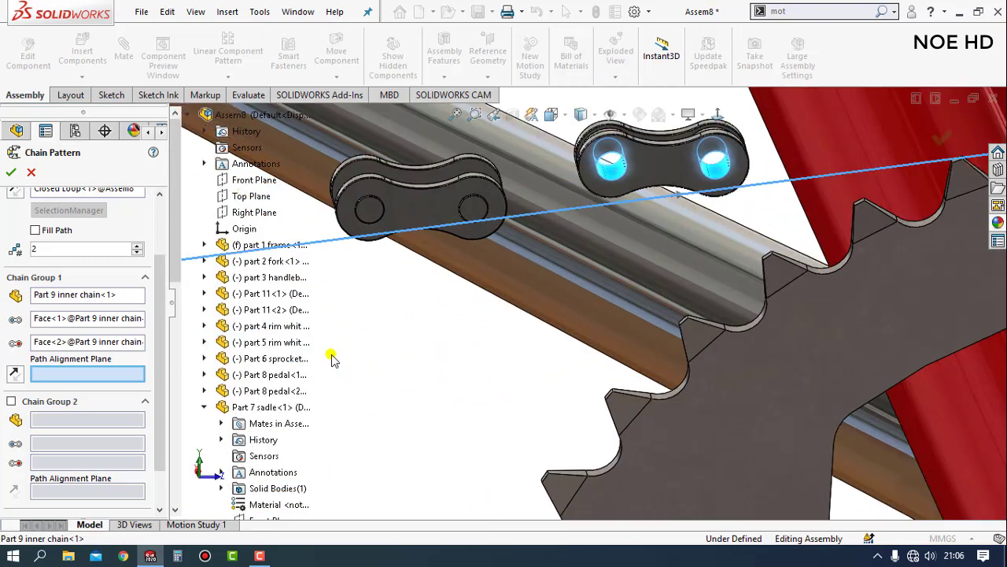
pyautogui.click(207, 407)
pyautogui.scroll(-2, 236, 417)
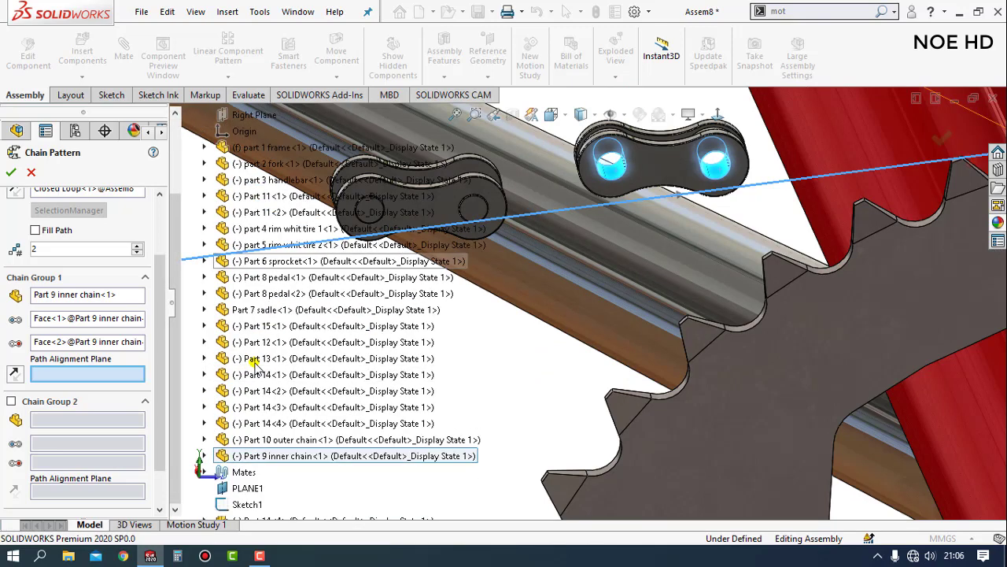
pyautogui.click(204, 457)
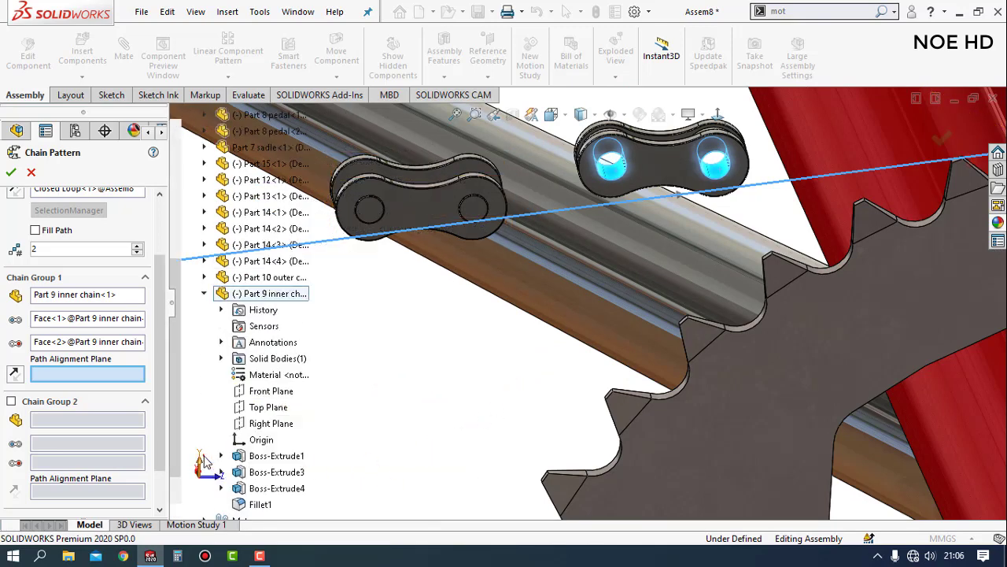
pyautogui.click(259, 425)
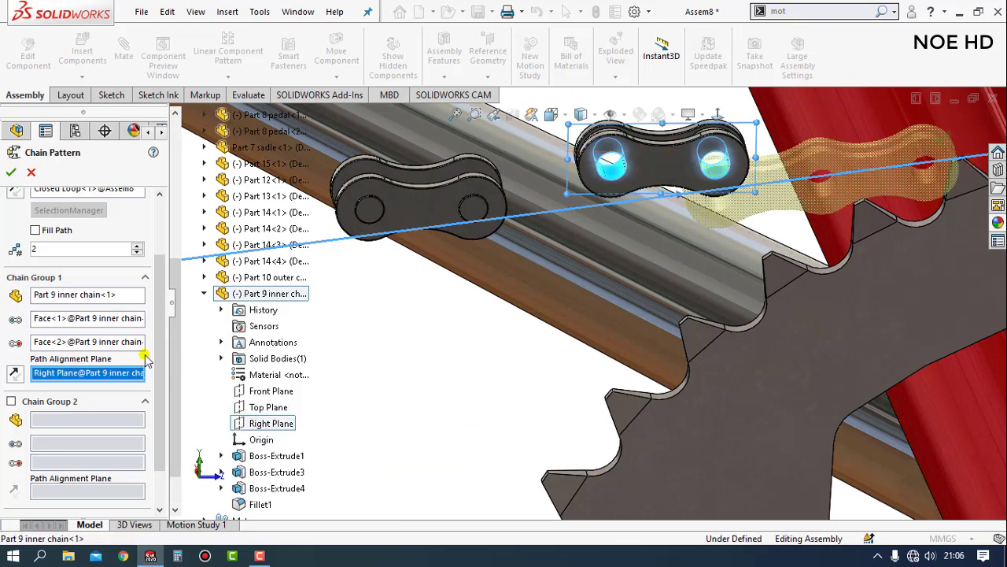
pyautogui.moveTo(157, 352); pyautogui.dragTo(157, 381)
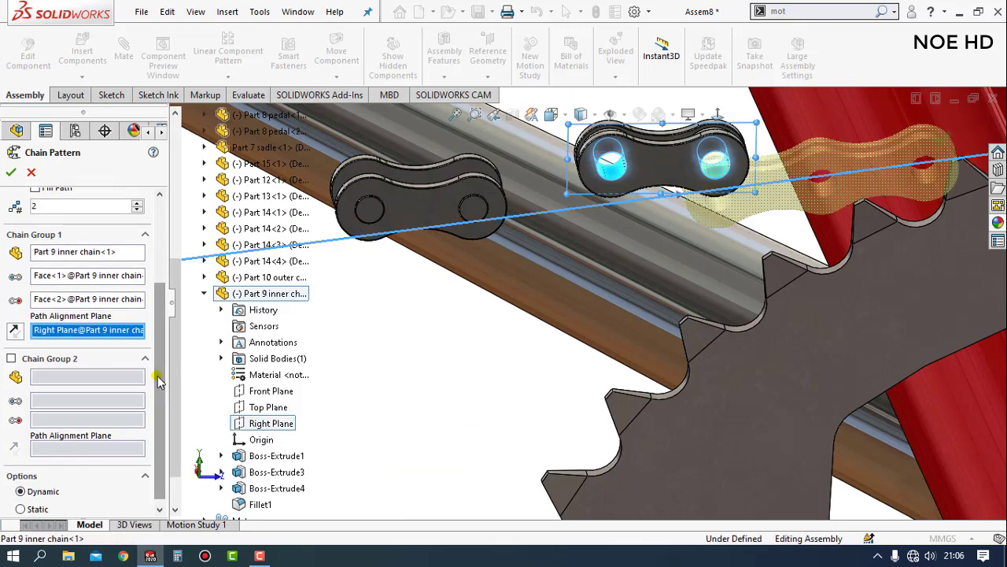
# Step: Enable Chain Group 2 with Part 10 outer chain and pick its two pin hole faces
pyautogui.click(11, 359)
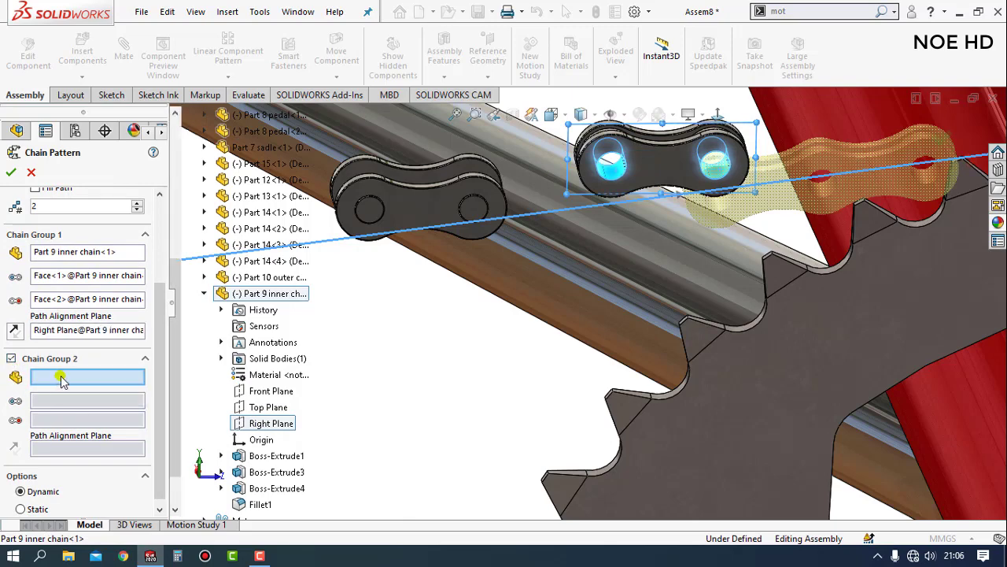
pyautogui.click(412, 206)
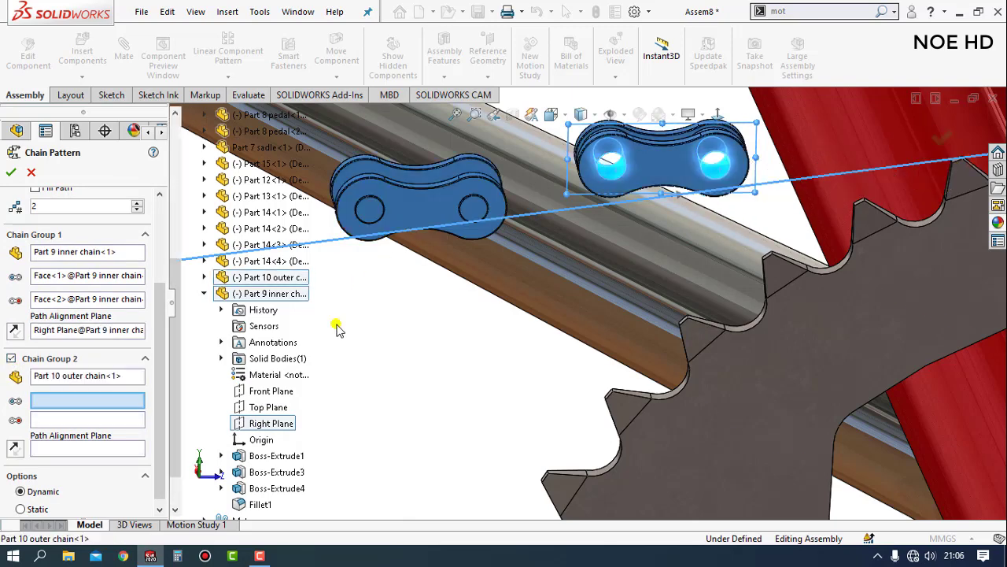
pyautogui.scroll(-2, 472, 233)
pyautogui.scroll(-2, 472, 233)
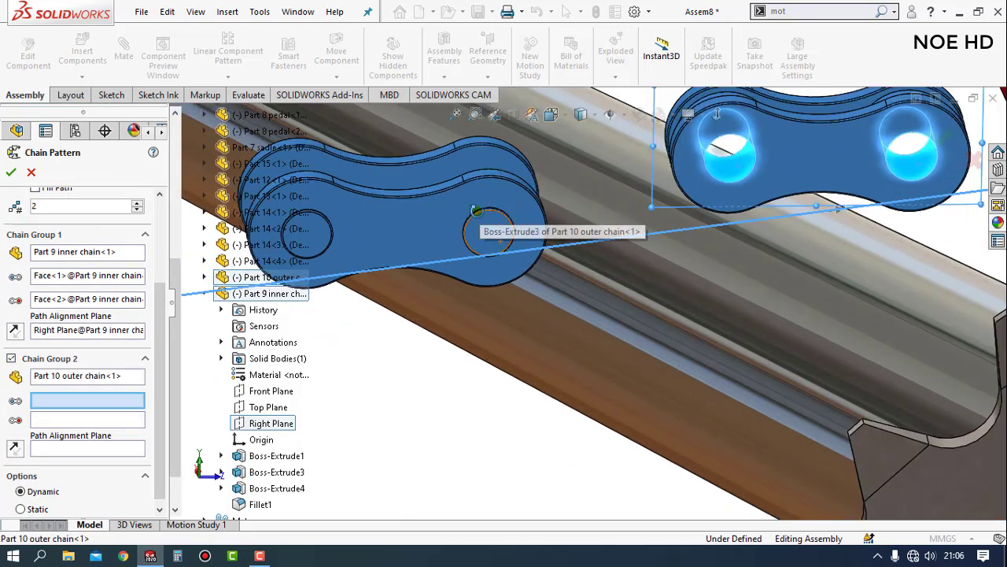
pyautogui.scroll(-2, 477, 241)
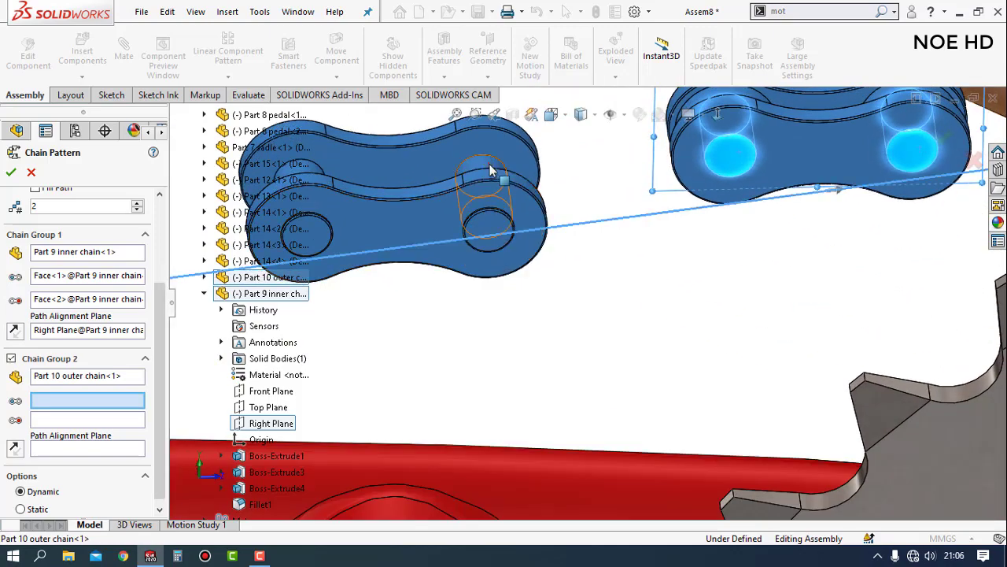
pyautogui.click(486, 166)
pyautogui.scroll(1, 413, 208)
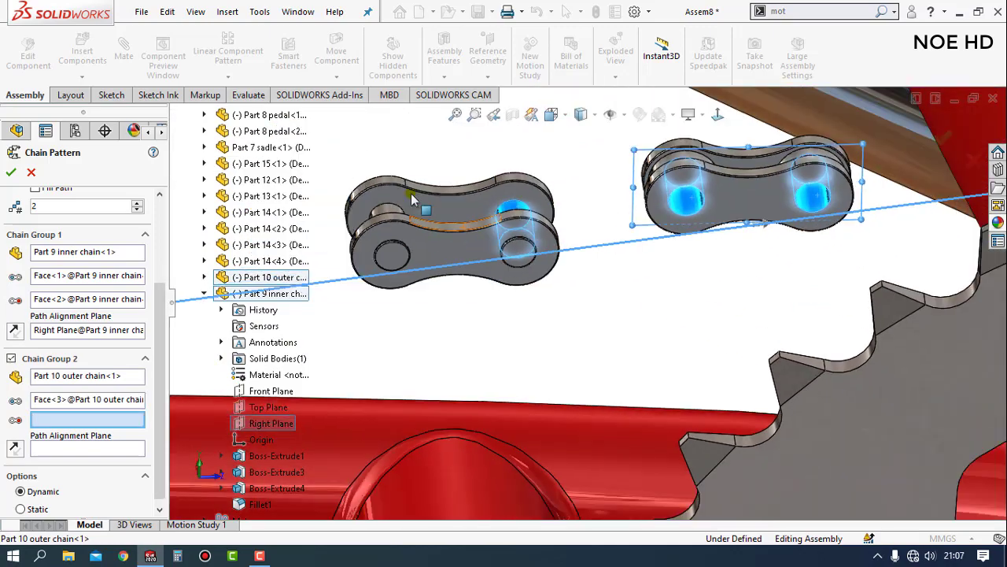
pyautogui.scroll(-1, 413, 209)
pyautogui.click(402, 233)
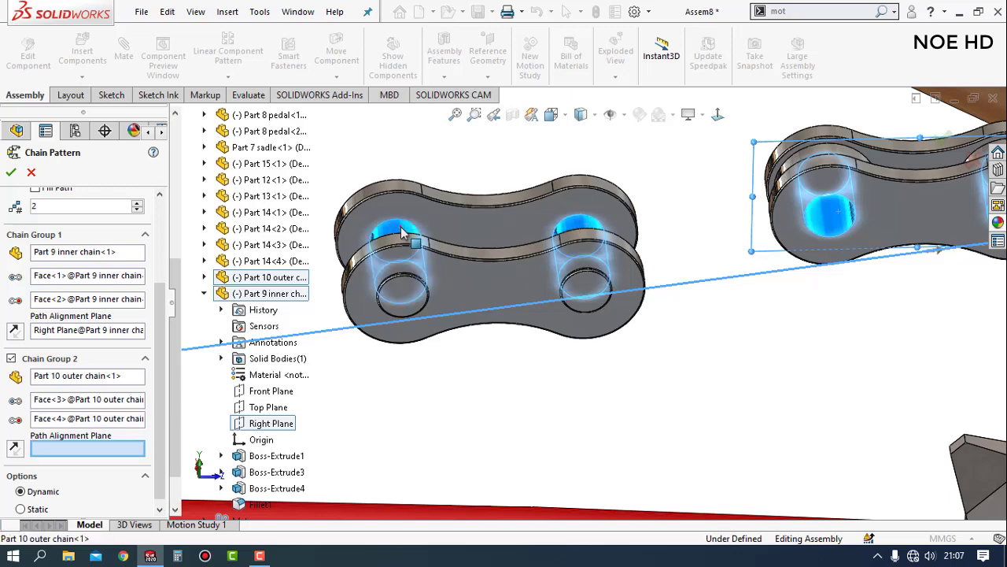
# Step: Choose the outer chain's Right Plane as the Path Alignment Plane
pyautogui.click(204, 294)
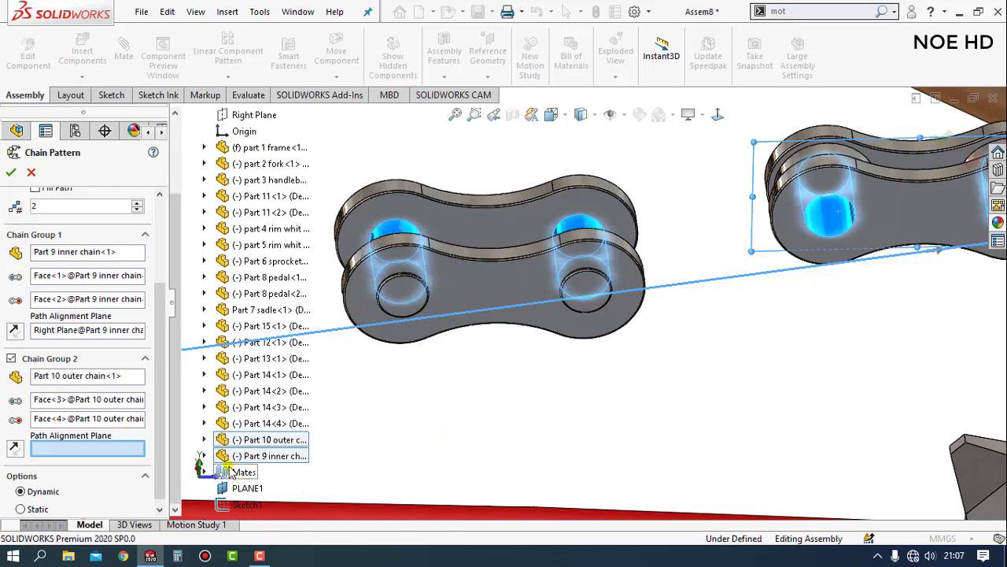
pyautogui.click(204, 440)
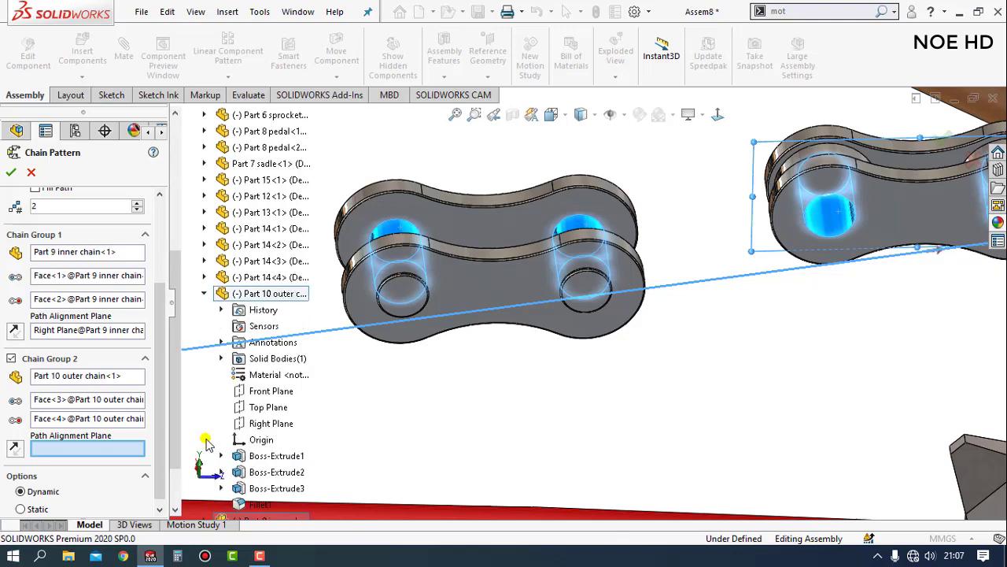
pyautogui.click(263, 424)
pyautogui.scroll(6, 889, 355)
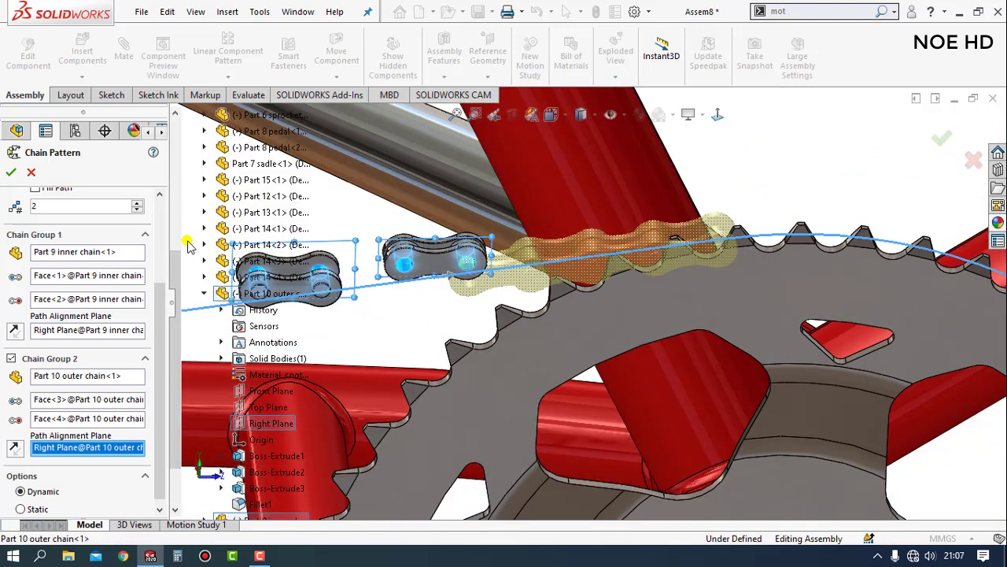
pyautogui.scroll(2, 197, 246)
pyautogui.scroll(3, 805, 193)
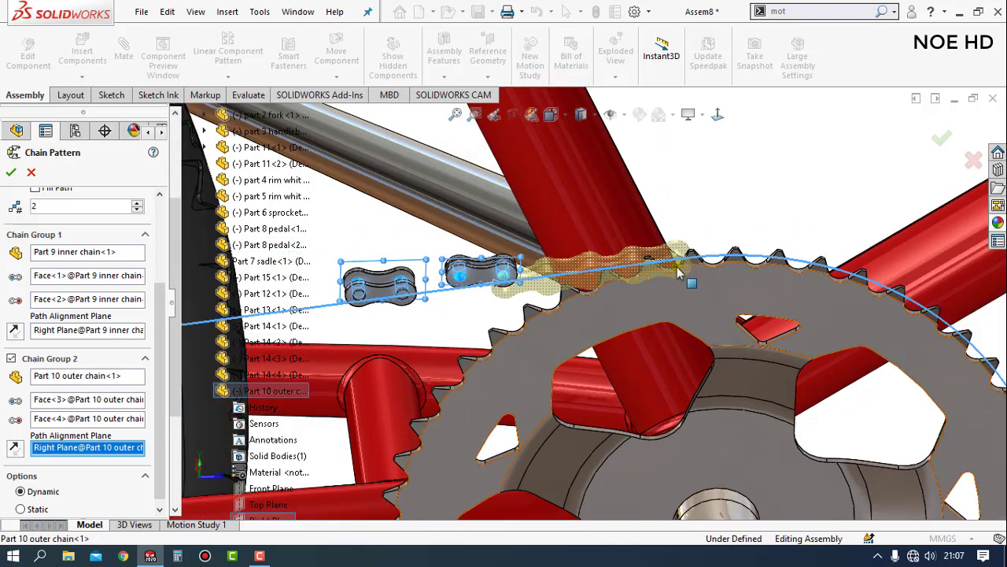
# Step: In Left view, set the chain pattern to 53 instances and accept it
pyautogui.hotkey('ctrl', '3')
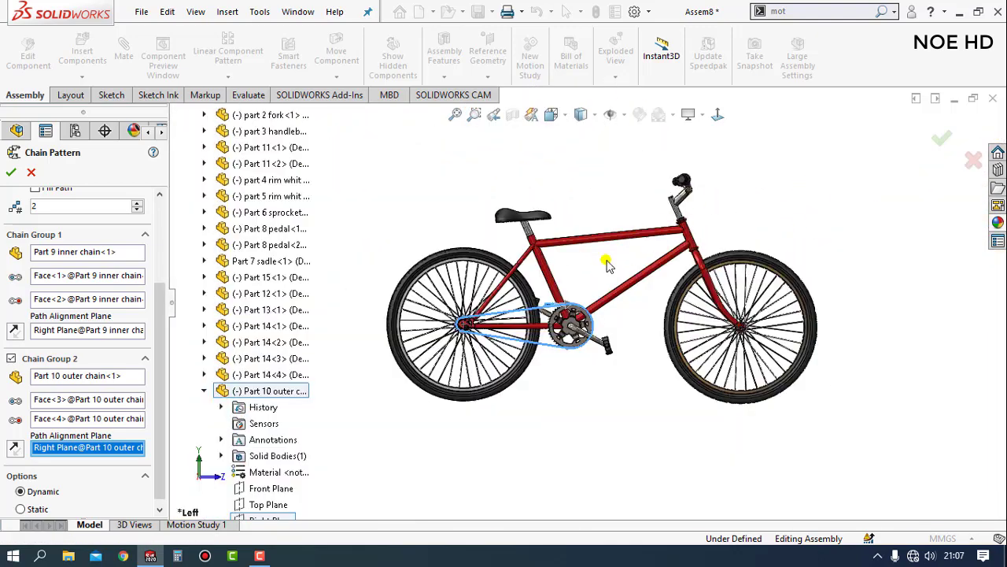
pyautogui.scroll(-2, 453, 333)
pyautogui.scroll(-2, 454, 333)
pyautogui.scroll(-2, 454, 333)
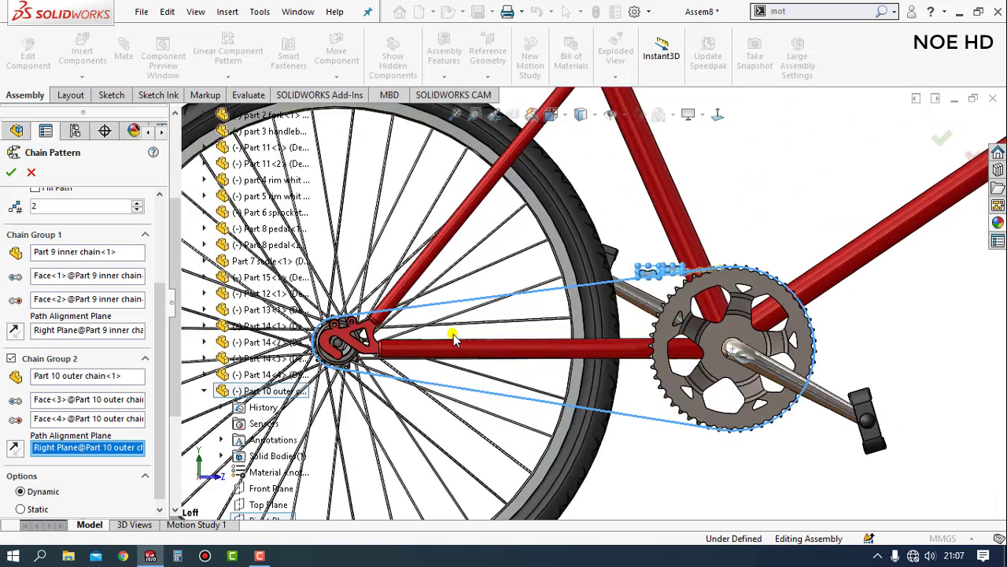
pyautogui.scroll(-2, 463, 340)
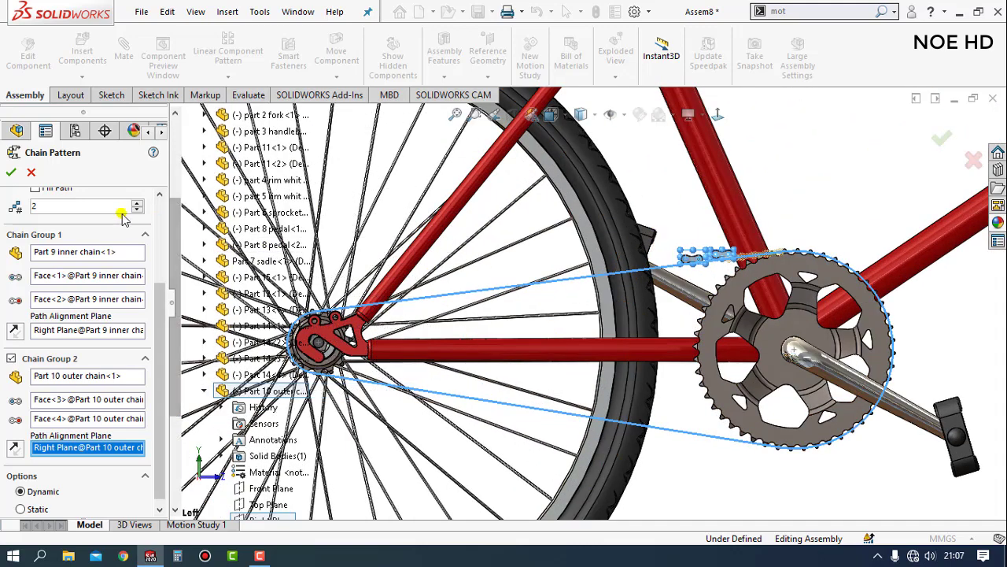
pyautogui.scroll(3, 125, 226)
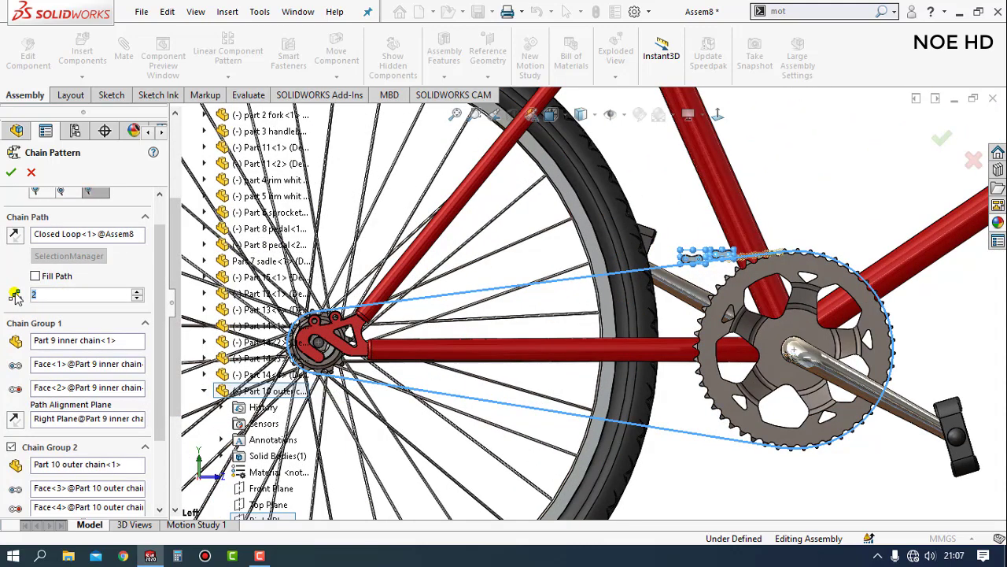
pyautogui.click(86, 293)
pyautogui.write('53')
pyautogui.press('Return')
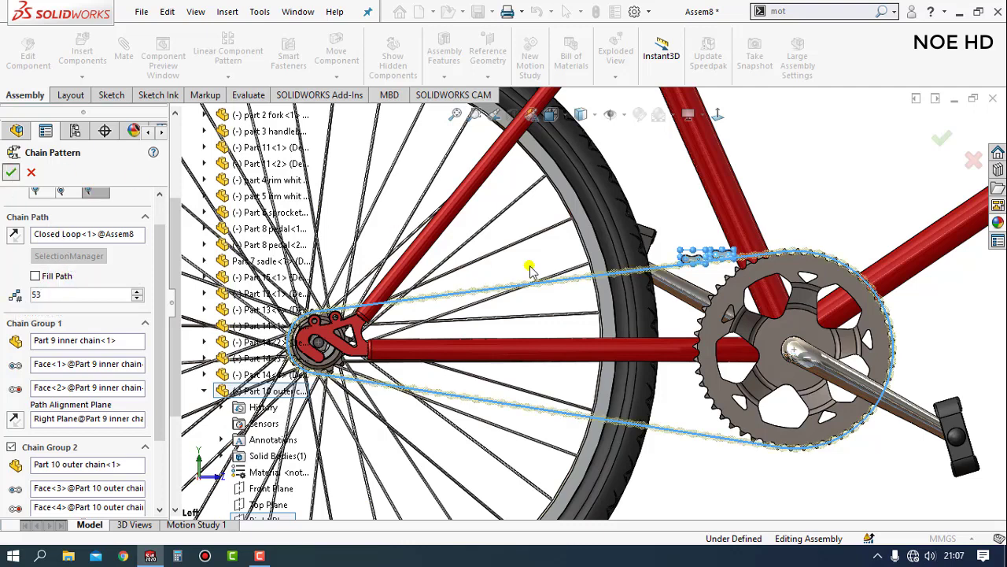
pyautogui.press('Return')
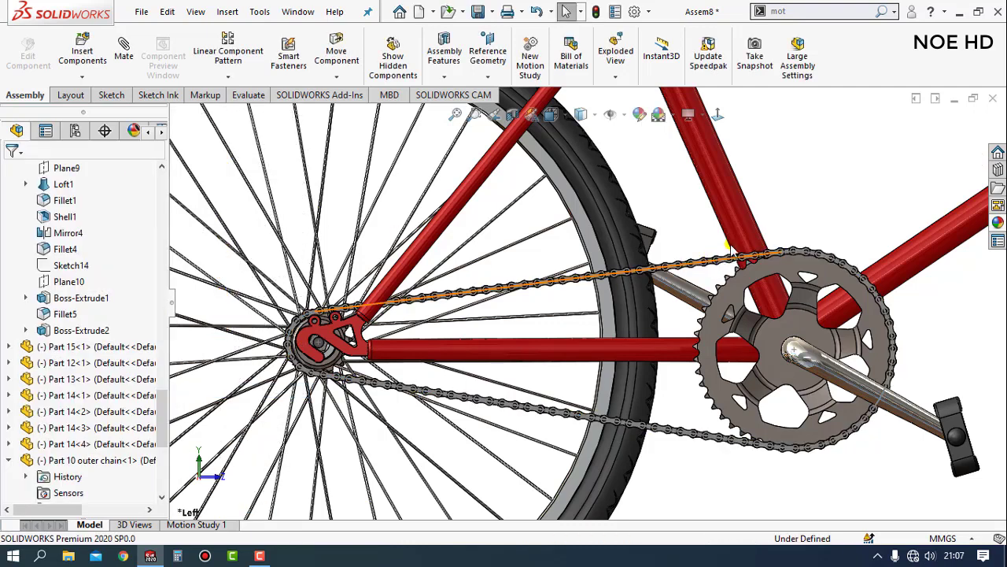
# Step: Zoom and orbit to inspect the chain where it passes the rear tire and frame tube
pyautogui.scroll(-3, 729, 252)
pyautogui.scroll(-3, 724, 254)
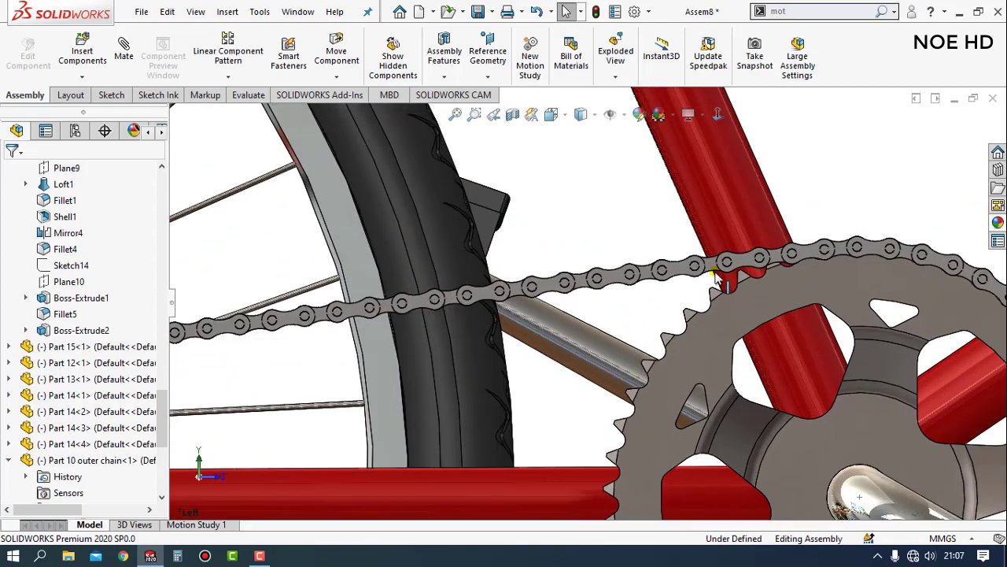
pyautogui.scroll(-2, 716, 258)
pyautogui.scroll(-2, 711, 261)
pyautogui.scroll(5, 658, 330)
pyautogui.moveTo(658, 330)
pyautogui.mouseDown(button='middle')
pyautogui.moveTo(634, 422)
pyautogui.moveTo(546, 368)
pyautogui.mouseUp(button='middle')
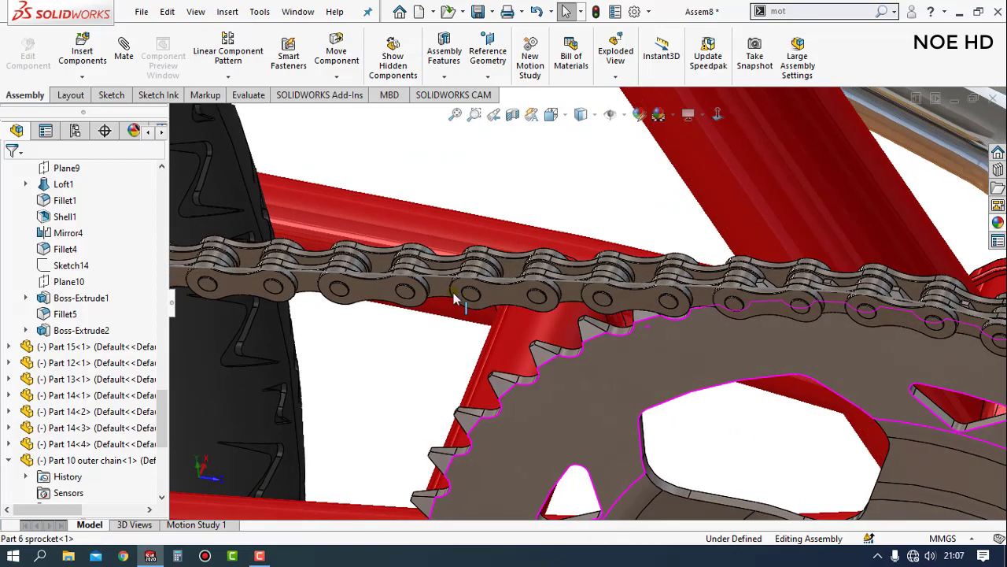
pyautogui.scroll(-5, 449, 298)
pyautogui.scroll(3, 447, 292)
pyautogui.scroll(3, 429, 303)
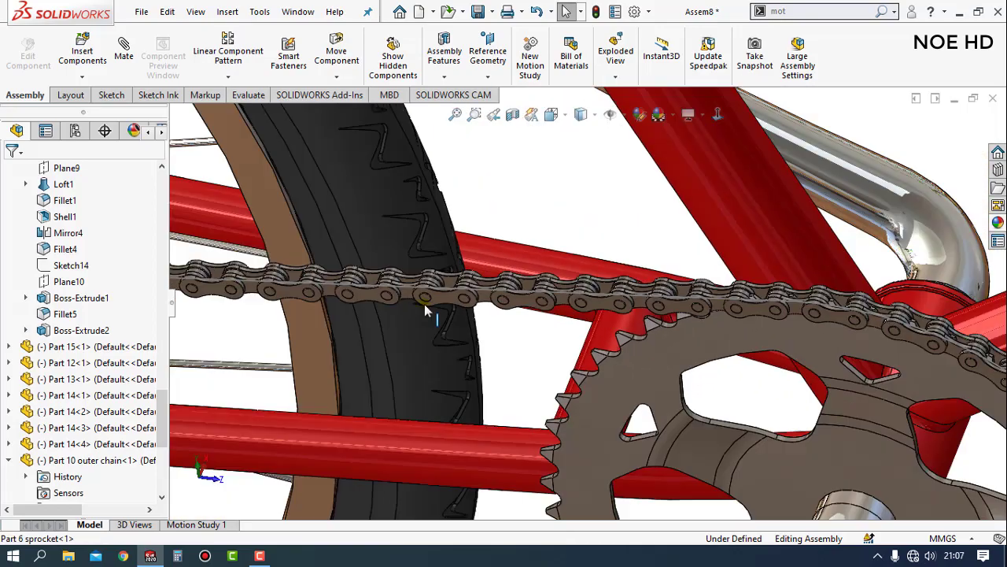
pyautogui.scroll(2, 398, 313)
pyautogui.scroll(3, 259, 299)
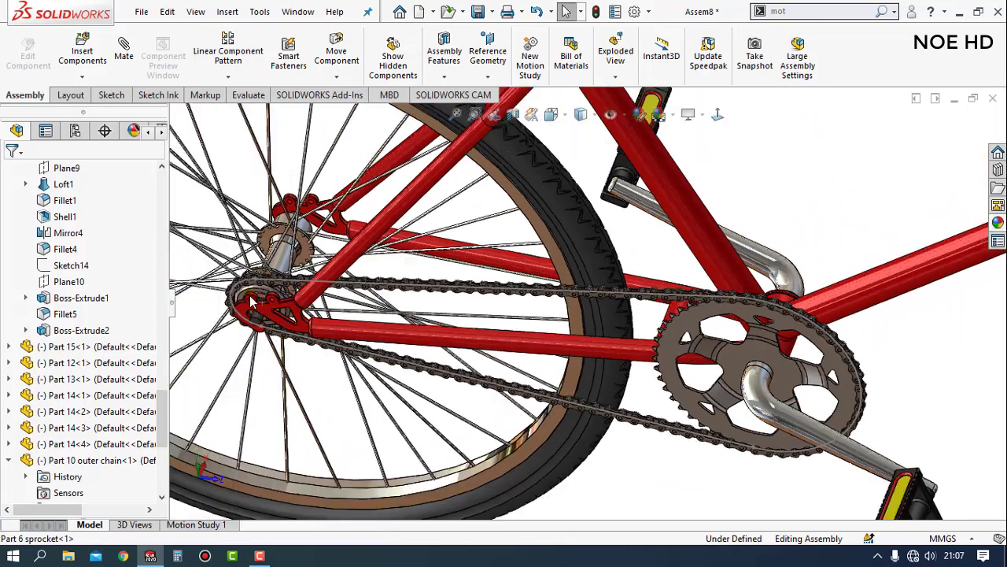
pyautogui.scroll(-3, 362, 280)
pyautogui.scroll(-2, 362, 279)
pyautogui.scroll(-3, 364, 280)
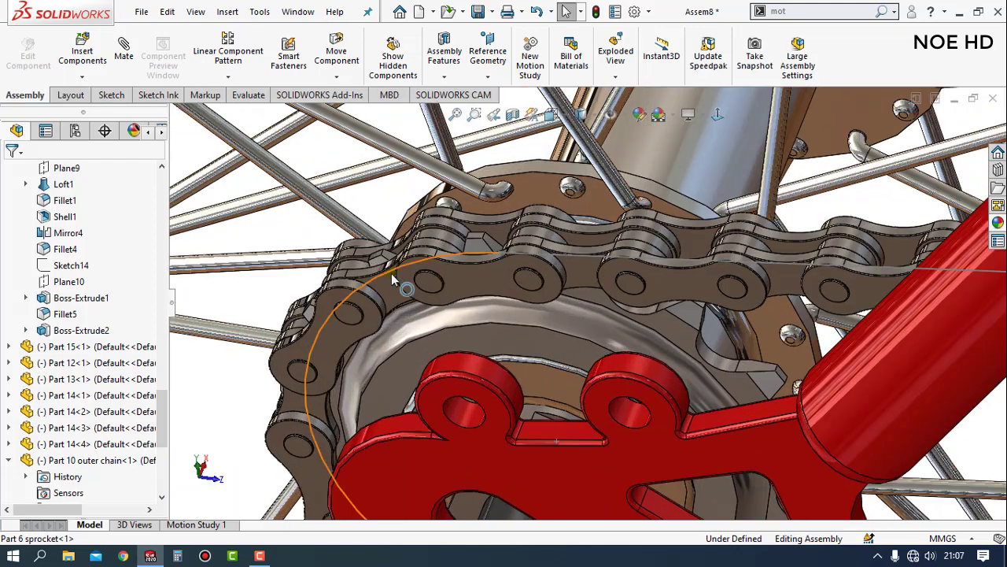
# Step: Hide the Sketch1 chain path so only the patterned chain links remain visible
pyautogui.click(477, 250)
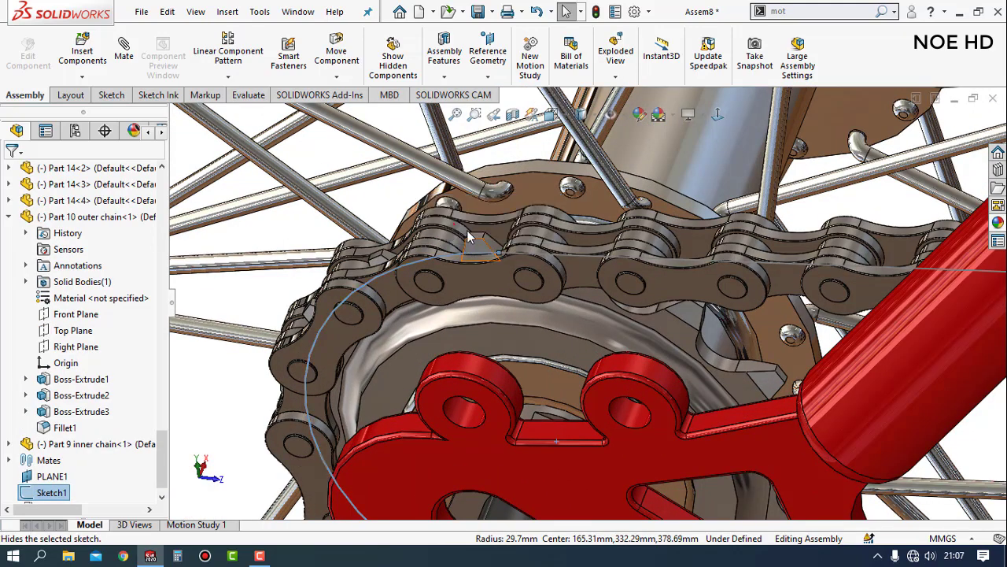
pyautogui.press('Escape')
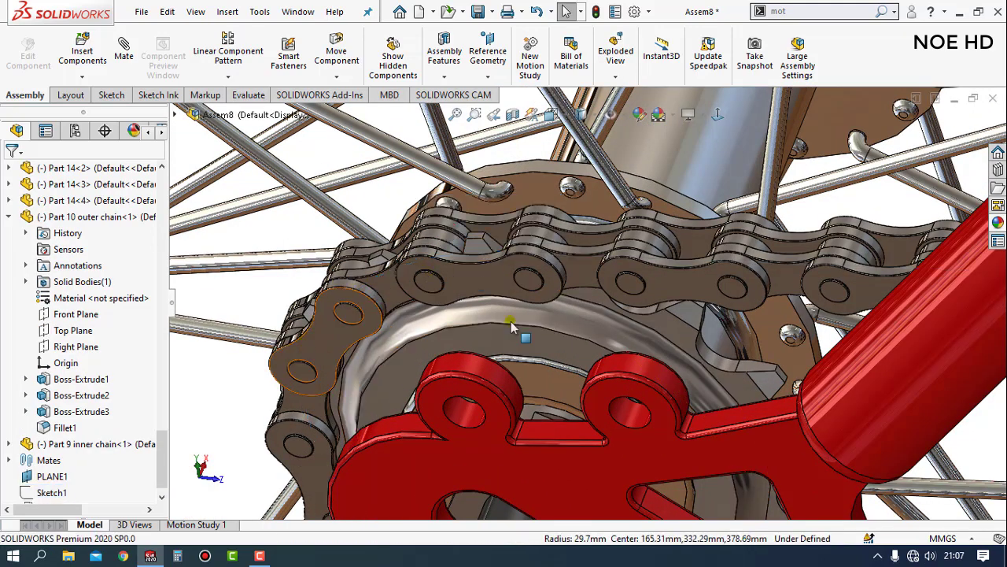
pyautogui.scroll(3, 512, 327)
pyautogui.scroll(-2, 668, 288)
pyautogui.scroll(2, 652, 297)
pyautogui.scroll(2, 841, 293)
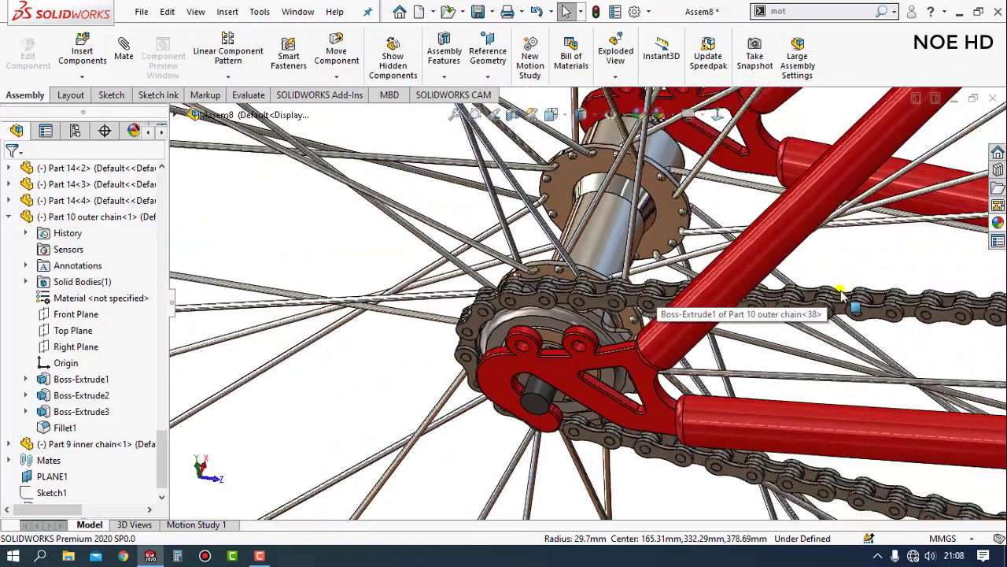
pyautogui.scroll(1, 842, 295)
pyautogui.scroll(1, 873, 335)
pyautogui.scroll(2, 874, 337)
pyautogui.scroll(-1, 876, 340)
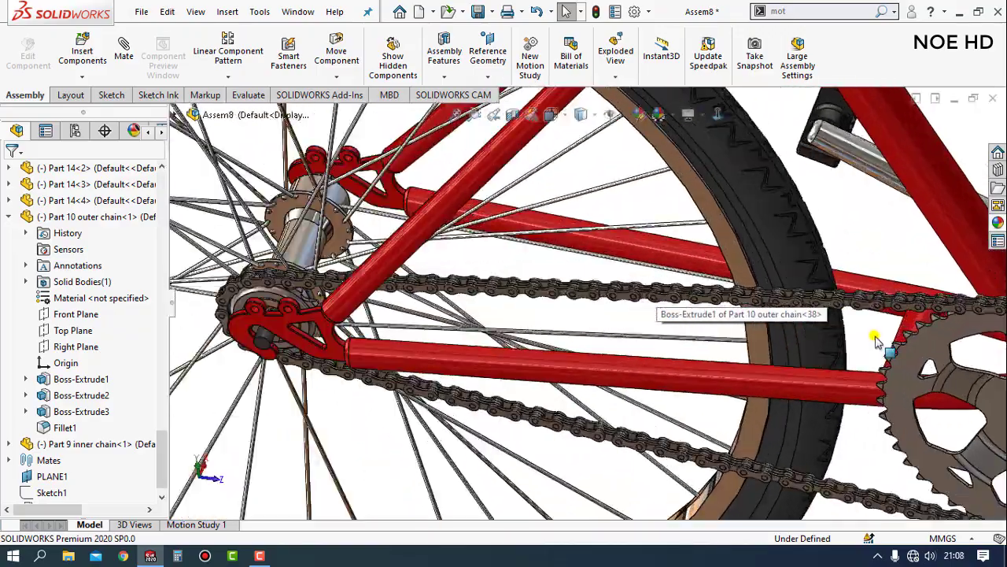
pyautogui.scroll(2, 876, 340)
pyautogui.scroll(-1, 850, 331)
pyautogui.scroll(-3, 791, 307)
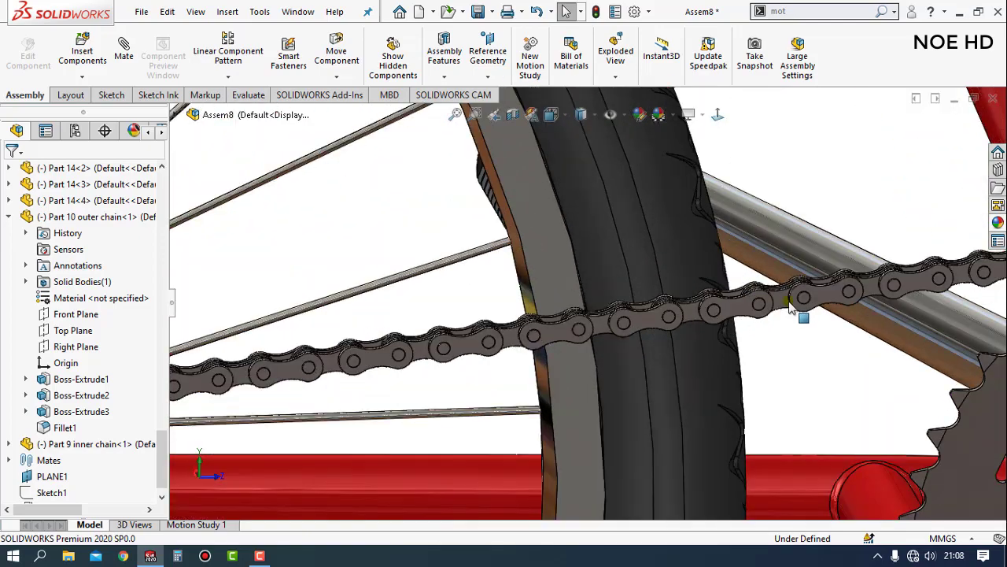
pyautogui.scroll(-2, 791, 307)
pyautogui.scroll(-1, 787, 288)
pyautogui.scroll(-1, 791, 299)
pyautogui.scroll(-2, 806, 319)
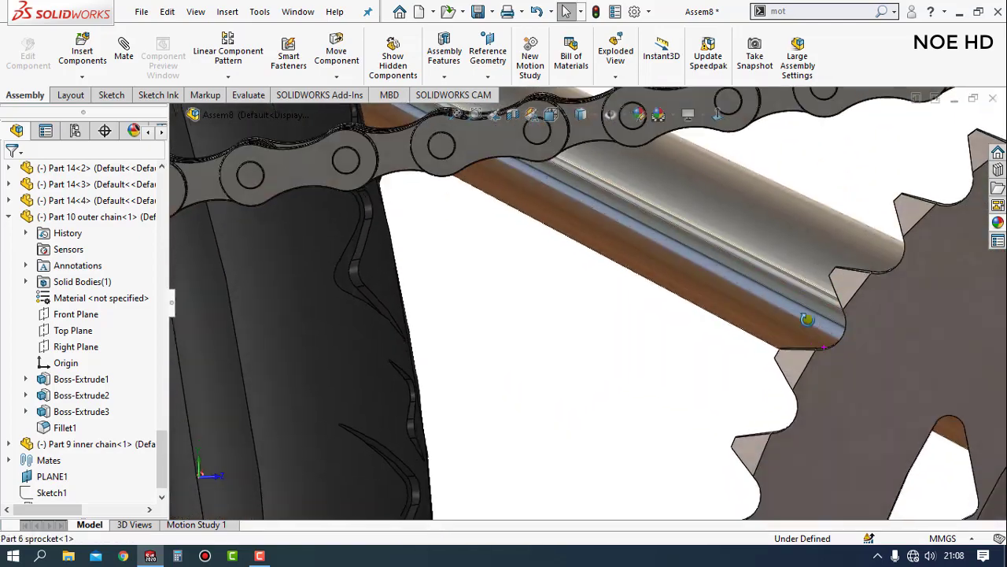
pyautogui.scroll(2, 806, 318)
pyautogui.scroll(2, 697, 225)
pyautogui.scroll(-1, 629, 252)
pyautogui.scroll(-3, 606, 263)
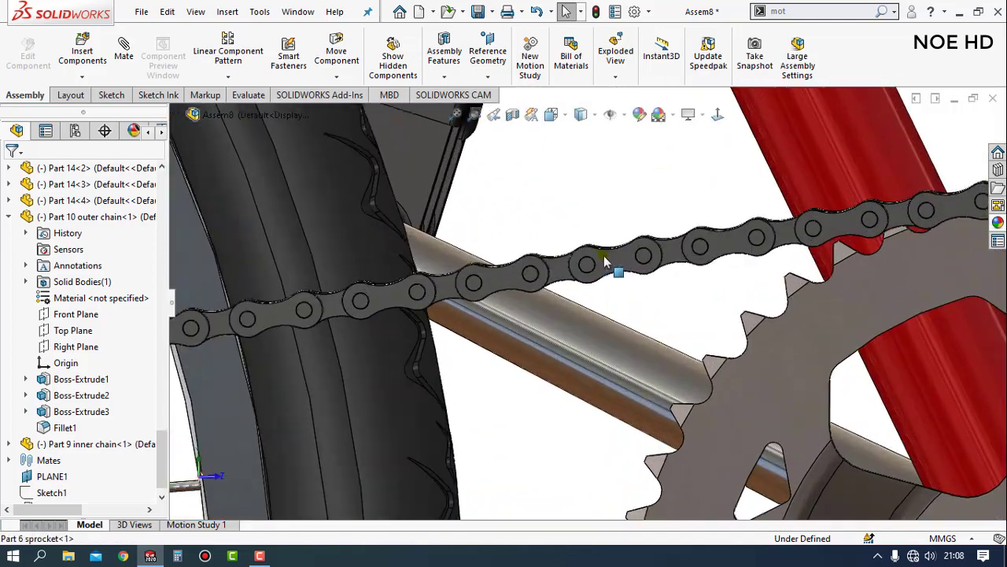
pyautogui.scroll(-3, 606, 262)
# Step: Select an outer chain link and slide the chain along its path
pyautogui.click(615, 285)
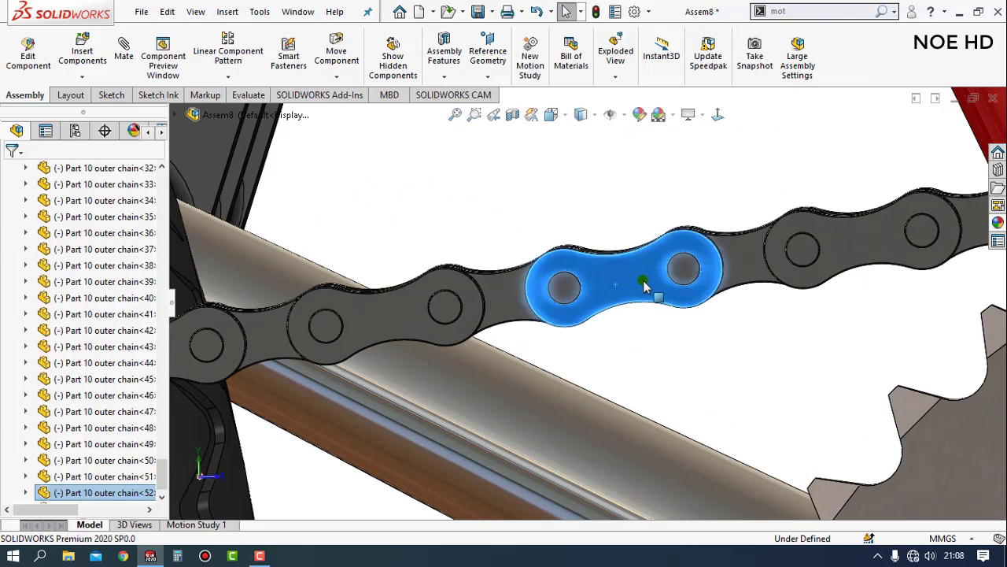
pyautogui.moveTo(754, 262)
pyautogui.mouseDown()
pyautogui.moveTo(821, 259)
pyautogui.moveTo(922, 225)
pyautogui.moveTo(776, 260)
pyautogui.moveTo(479, 292)
pyautogui.moveTo(360, 331)
pyautogui.moveTo(246, 351)
pyautogui.moveTo(652, 252)
pyautogui.mouseUp()
pyautogui.scroll(5, 511, 183)
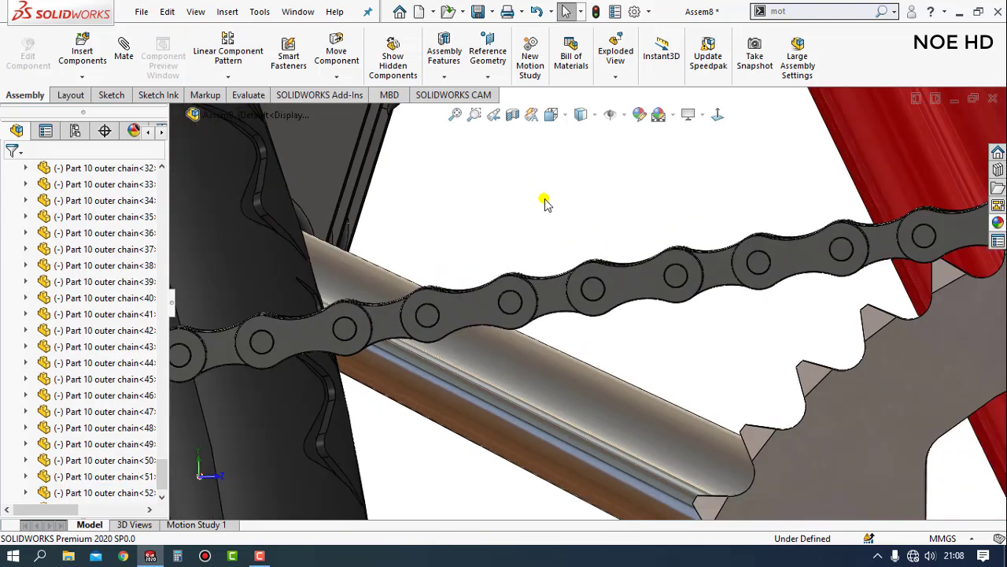
pyautogui.scroll(-1, 544, 200)
pyautogui.scroll(5, 718, 259)
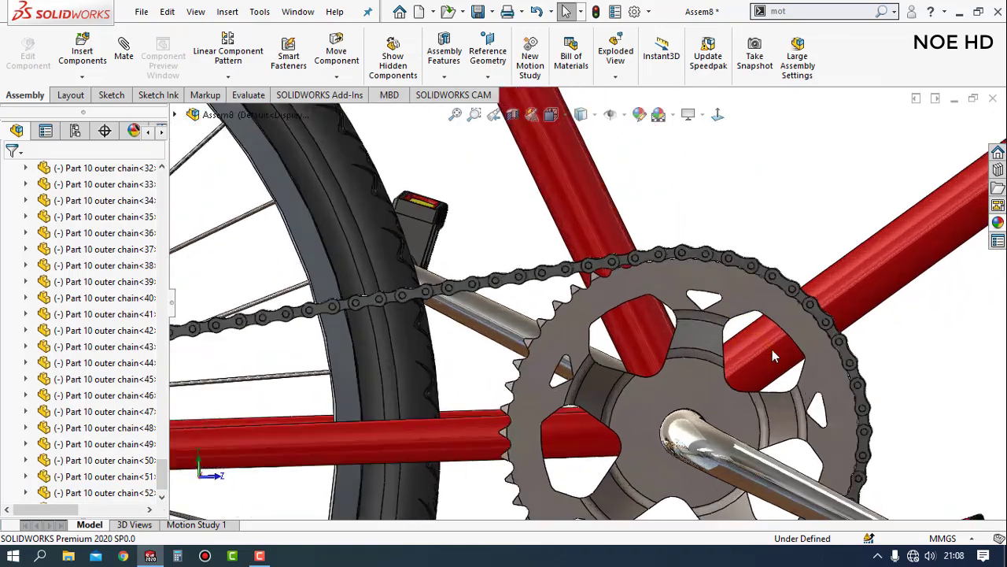
# Step: Rotate the front sprocket and crank to check the chain drive
pyautogui.moveTo(772, 349)
pyautogui.mouseDown(button='middle')
pyautogui.moveTo(820, 351)
pyautogui.moveTo(791, 367)
pyautogui.moveTo(805, 360)
pyautogui.moveTo(750, 368)
pyautogui.moveTo(742, 349)
pyautogui.mouseUp(button='middle')
pyautogui.scroll(-3, 819, 351)
pyautogui.scroll(-3, 806, 360)
pyautogui.scroll(-2, 805, 360)
pyautogui.scroll(-2, 742, 349)
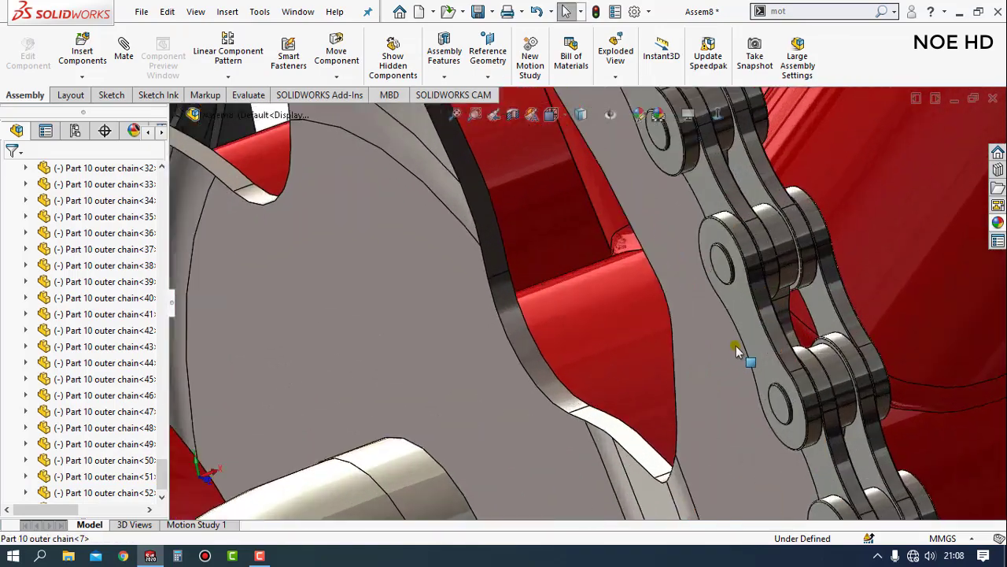
pyautogui.scroll(-2, 714, 337)
pyautogui.click(710, 336)
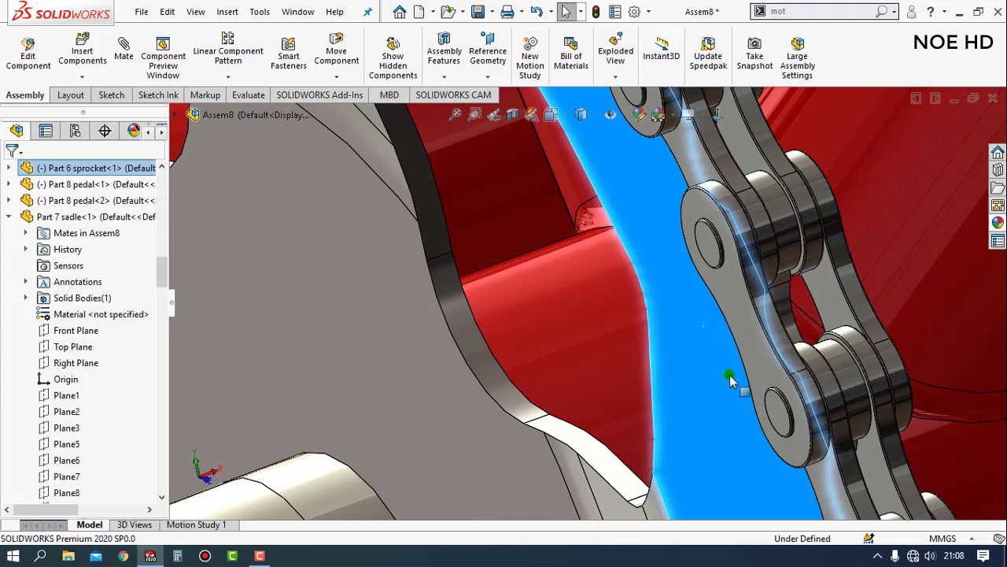
pyautogui.moveTo(737, 402); pyautogui.dragTo(743, 420)
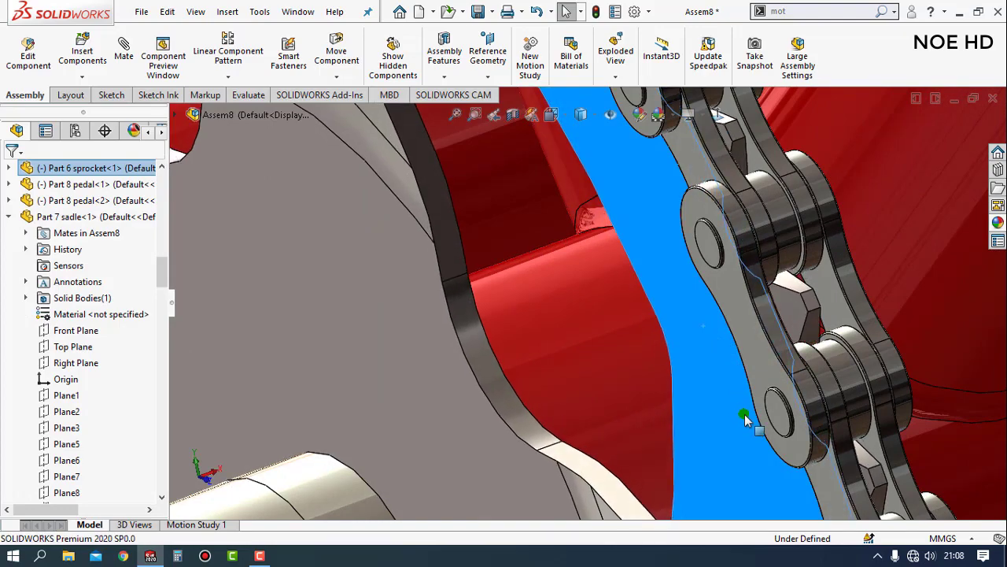
pyautogui.moveTo(887, 358)
pyautogui.mouseDown(button='middle')
pyautogui.moveTo(906, 341)
pyautogui.moveTo(832, 382)
pyautogui.mouseUp(button='middle')
pyautogui.scroll(5, 906, 341)
pyautogui.click(700, 393)
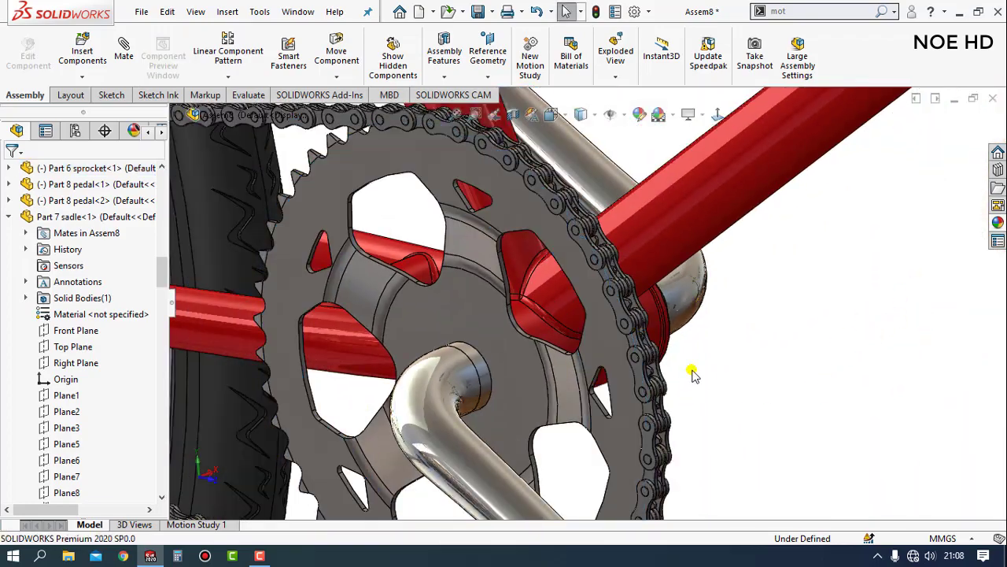
# Step: Turn the rear wheel rim next to the chain to test its motion
pyautogui.scroll(2, 372, 309)
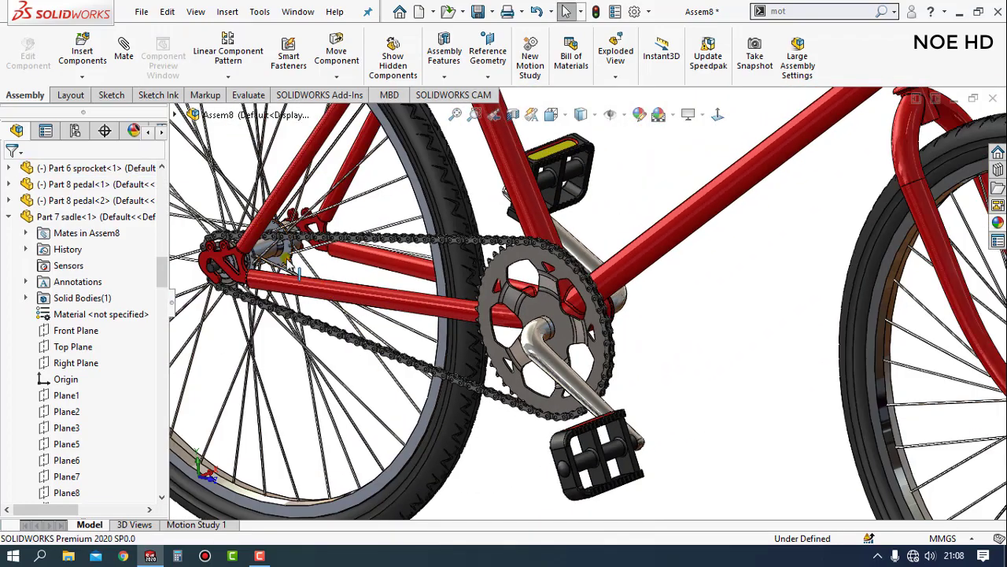
pyautogui.scroll(3, 724, 328)
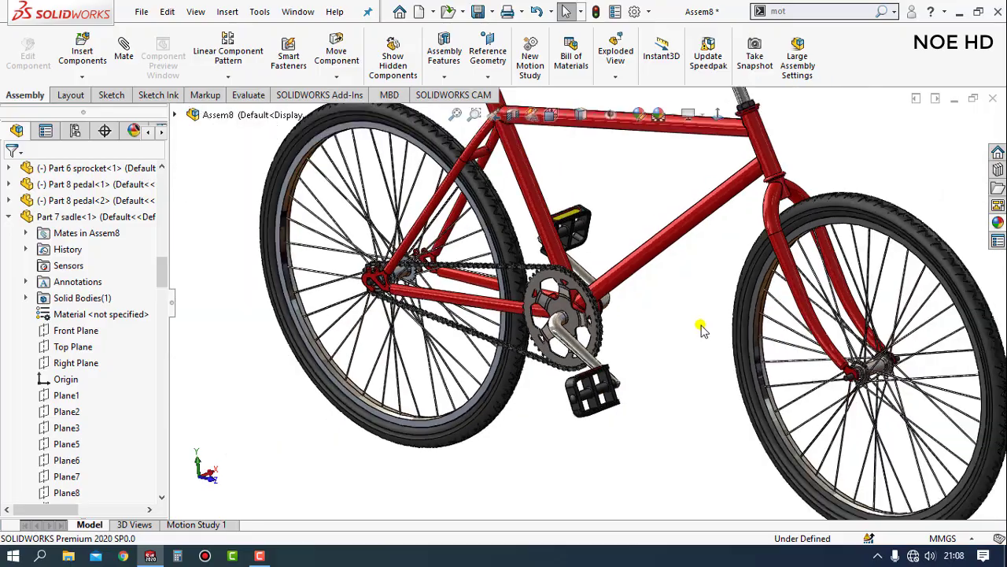
pyautogui.scroll(2, 412, 275)
pyautogui.scroll(-3, 440, 283)
pyautogui.scroll(-3, 500, 303)
pyautogui.scroll(-2, 500, 303)
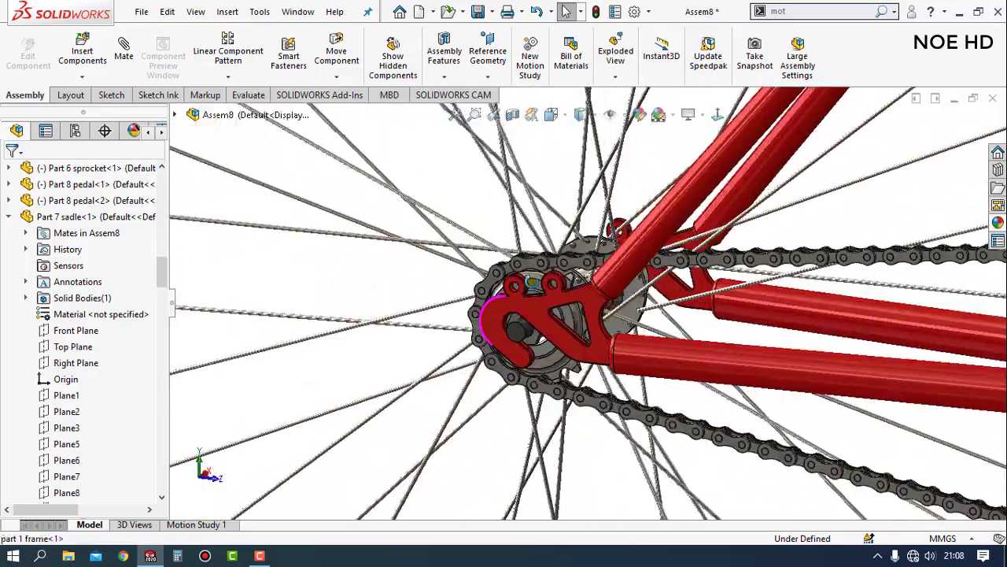
pyautogui.scroll(-2, 480, 299)
pyautogui.scroll(-2, 456, 296)
pyautogui.scroll(-1, 431, 293)
pyautogui.scroll(-2, 431, 293)
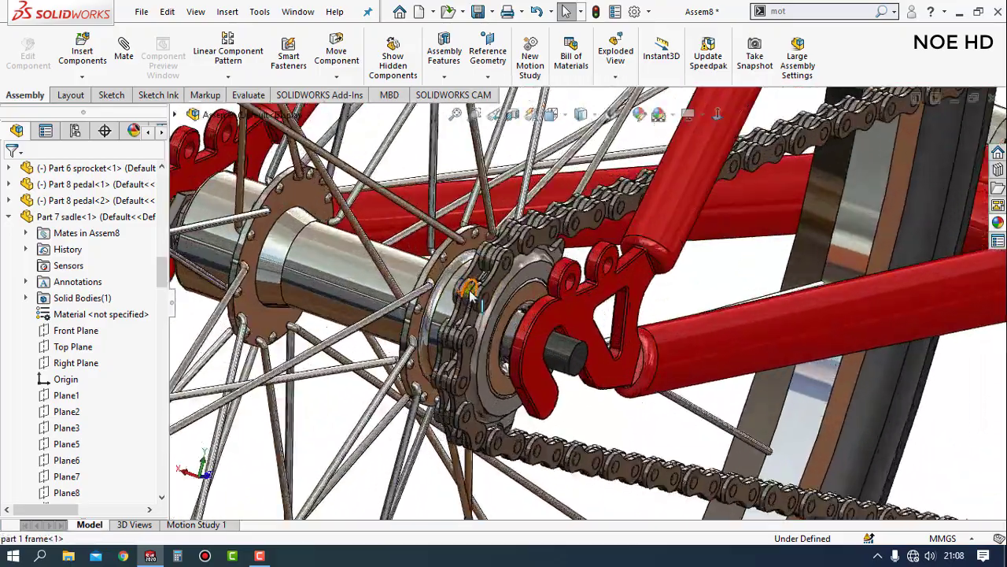
pyautogui.scroll(-2, 551, 276)
pyautogui.scroll(-2, 637, 259)
pyautogui.scroll(-2, 638, 260)
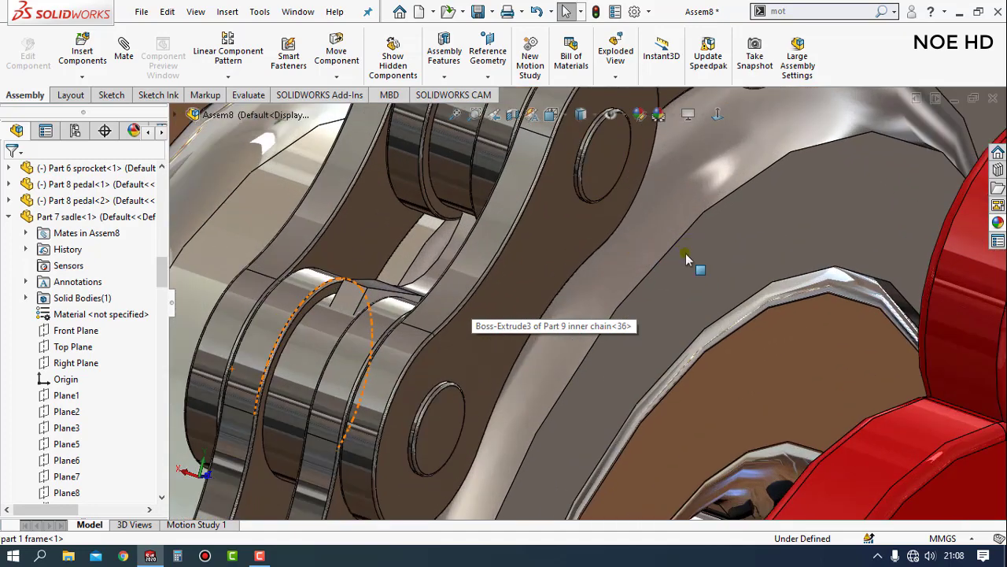
pyautogui.click(661, 309)
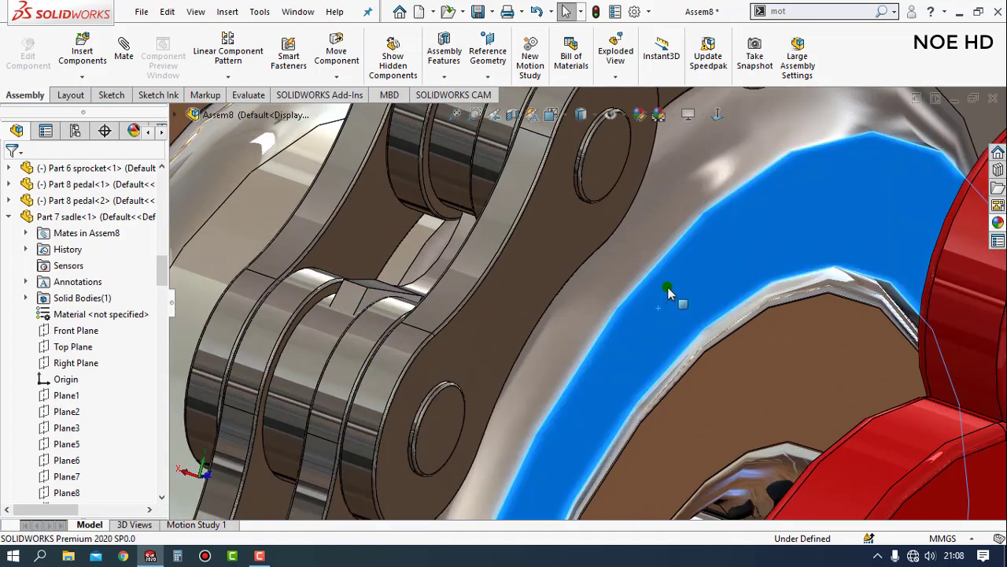
pyautogui.moveTo(670, 284); pyautogui.dragTo(677, 250)
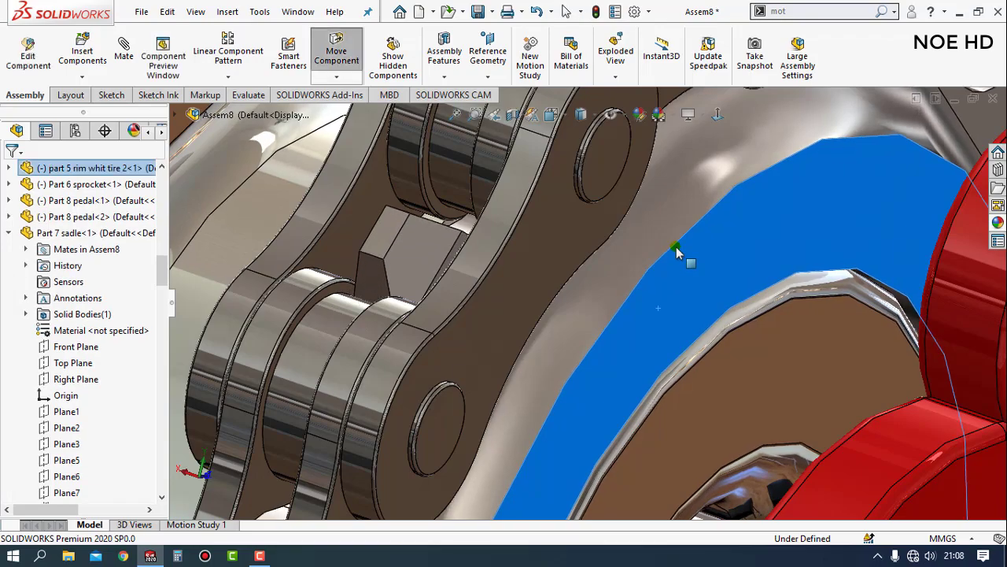
pyautogui.scroll(3, 678, 266)
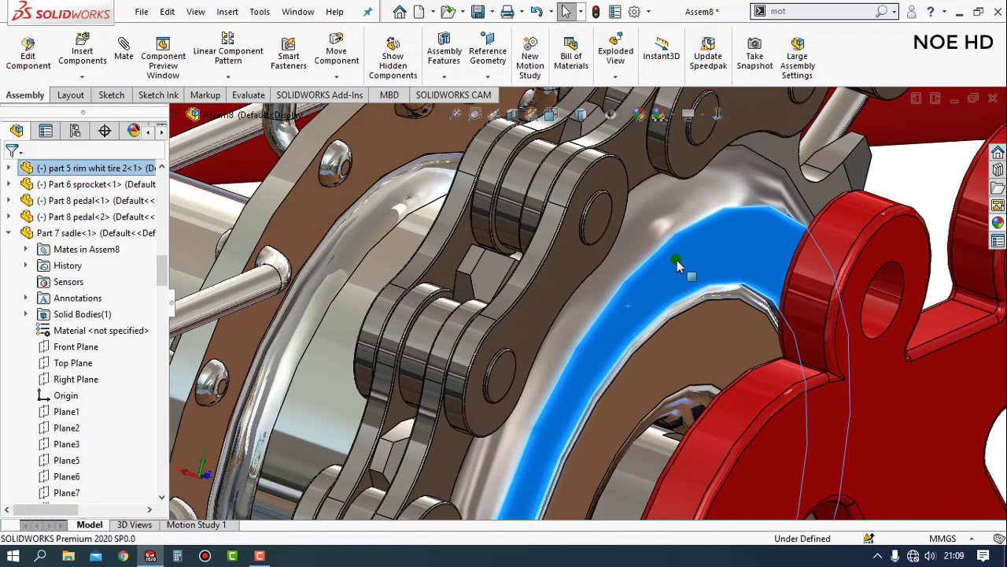
pyautogui.scroll(3, 678, 266)
pyautogui.scroll(3, 679, 266)
pyautogui.scroll(2, 678, 266)
pyautogui.click(844, 301)
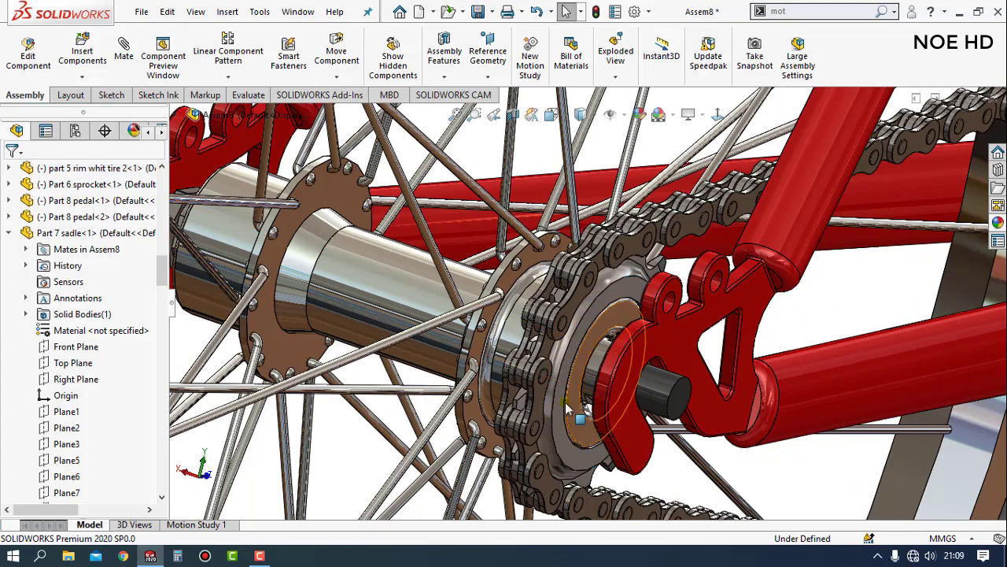
# Step: Orbit toward the rear rim face and rotate it further against the frame
pyautogui.scroll(-3, 527, 370)
pyautogui.scroll(-3, 527, 370)
pyautogui.scroll(-2, 528, 370)
pyautogui.moveTo(527, 370); pyautogui.dragTo(527, 313, button='middle')
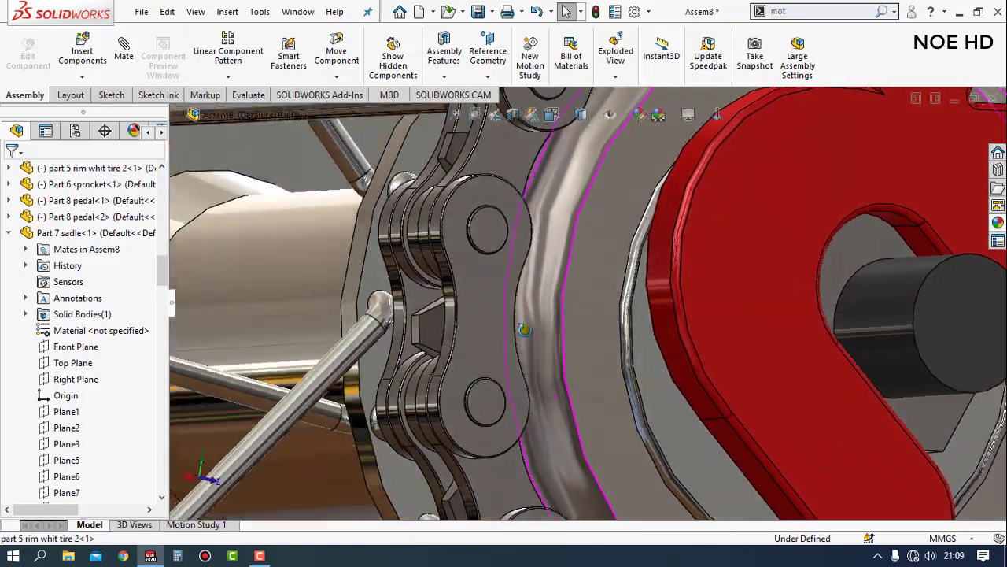
pyautogui.moveTo(606, 319); pyautogui.dragTo(585, 337, button='middle')
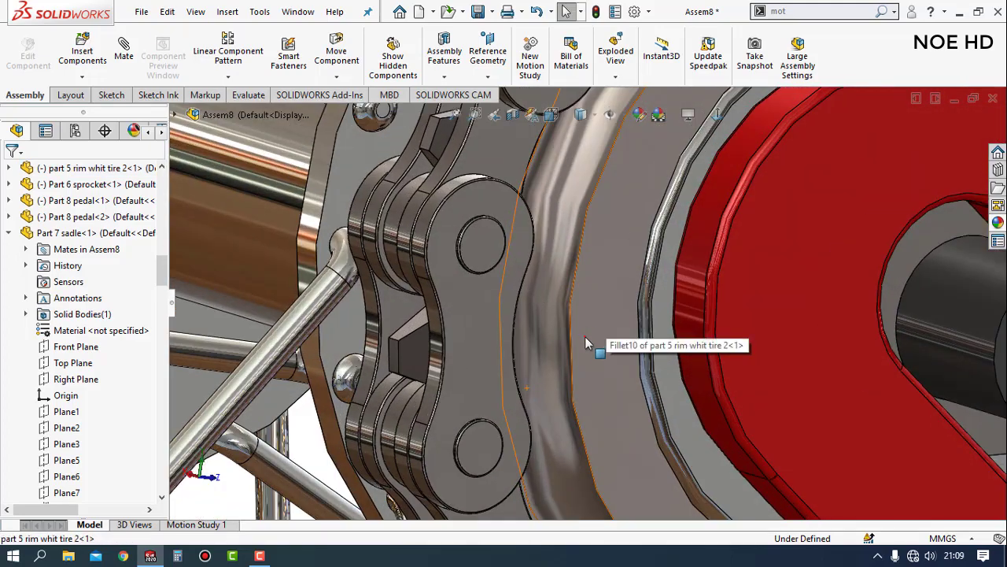
pyautogui.click(585, 337)
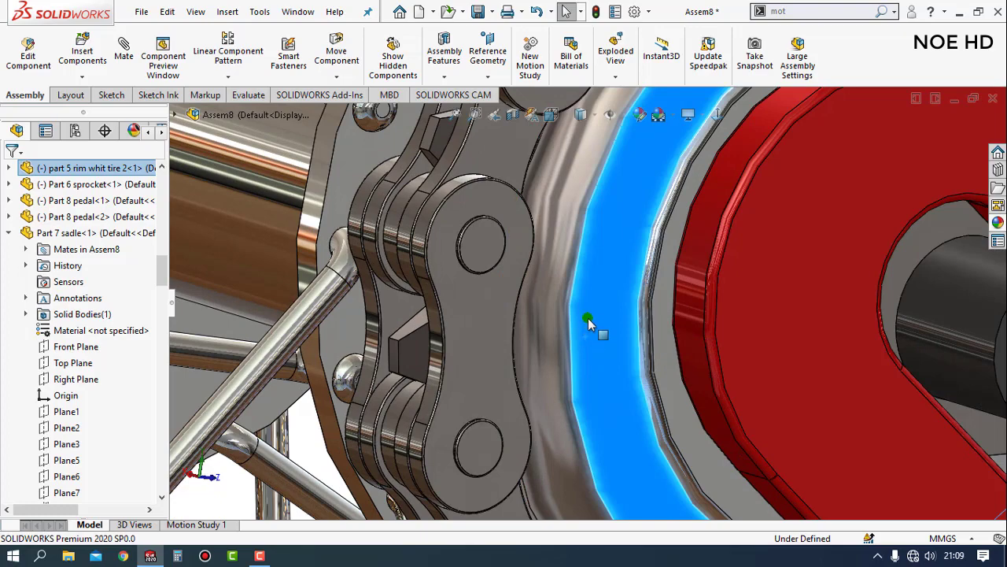
pyautogui.moveTo(588, 318); pyautogui.dragTo(592, 316, button='middle')
pyautogui.moveTo(592, 316); pyautogui.dragTo(589, 315)
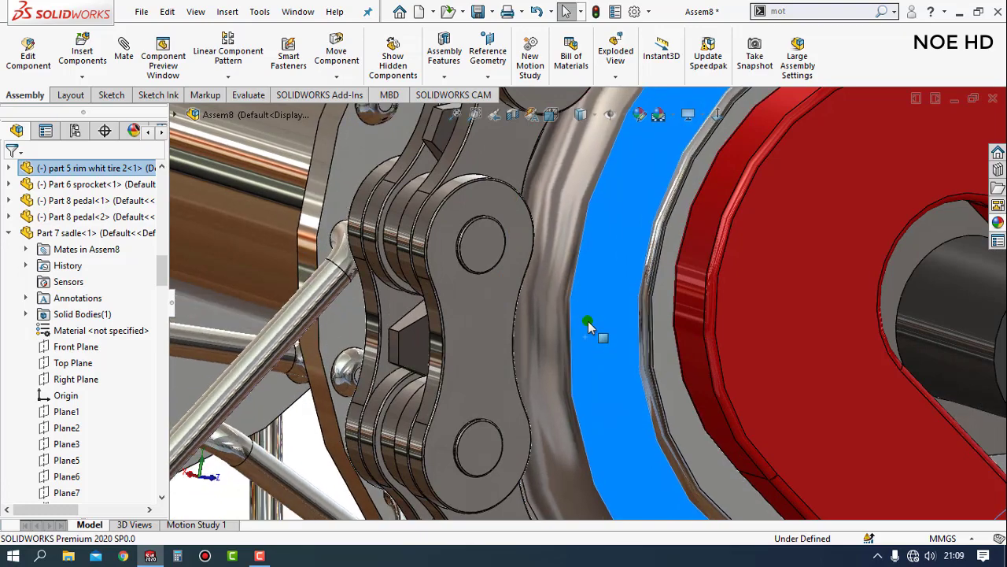
pyautogui.scroll(5, 602, 336)
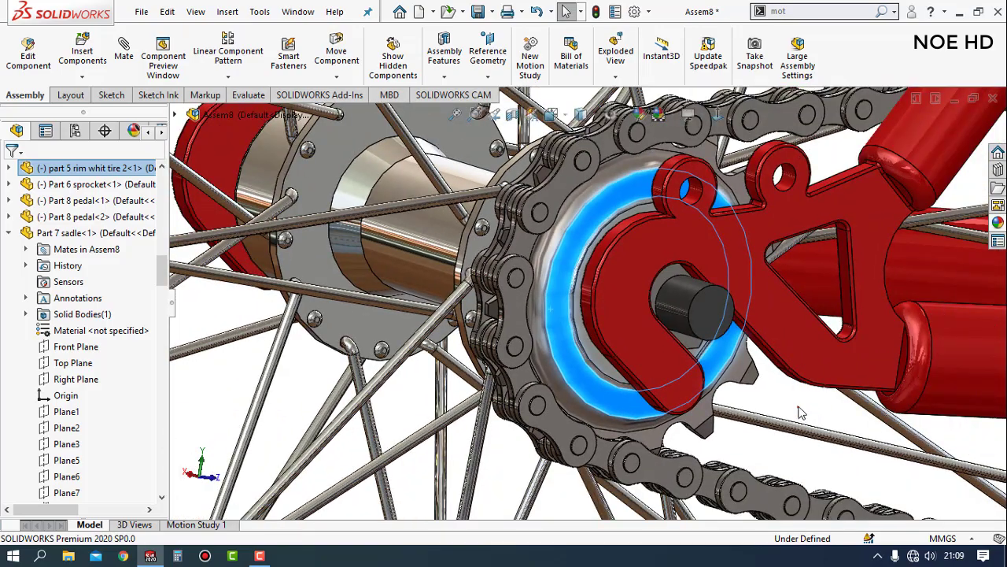
pyautogui.click(800, 413)
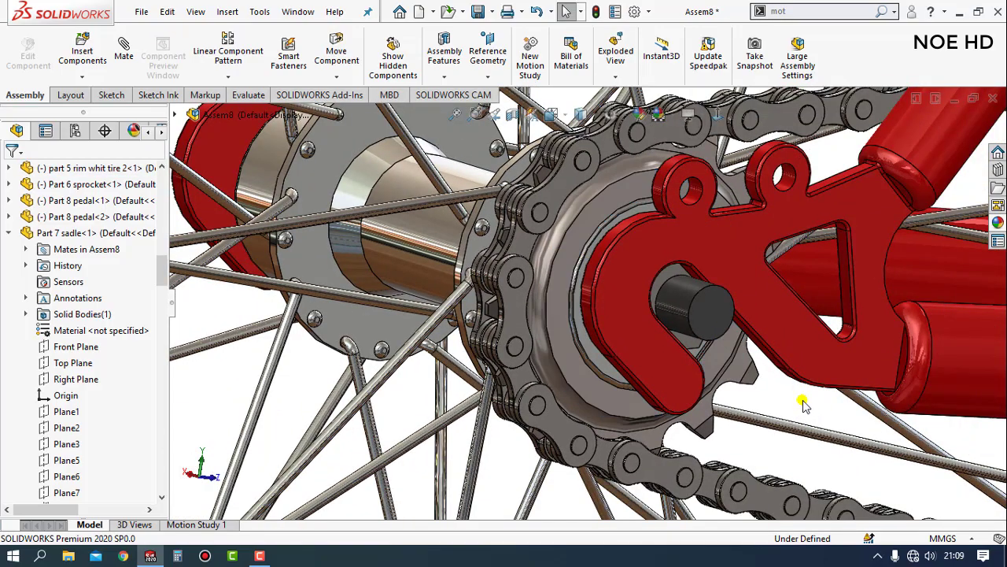
# Step: Orbit around the front sprocket, then switch to the Left view of the whole bicycle
pyautogui.scroll(3, 809, 309)
pyautogui.scroll(3, 887, 297)
pyautogui.scroll(3, 895, 306)
pyautogui.scroll(2, 896, 305)
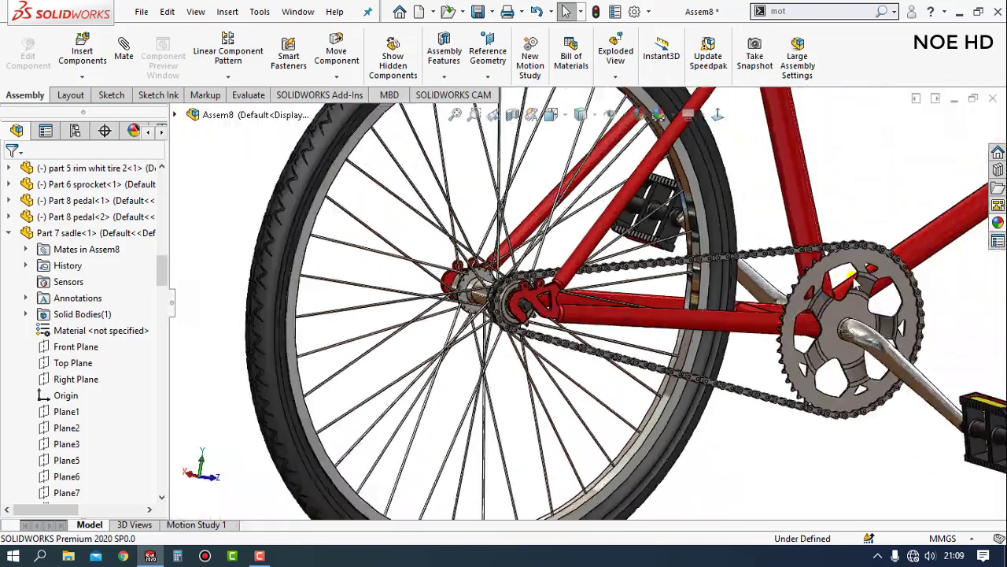
pyautogui.scroll(-3, 787, 315)
pyautogui.scroll(-2, 748, 339)
pyautogui.scroll(-2, 710, 361)
pyautogui.scroll(2, 710, 361)
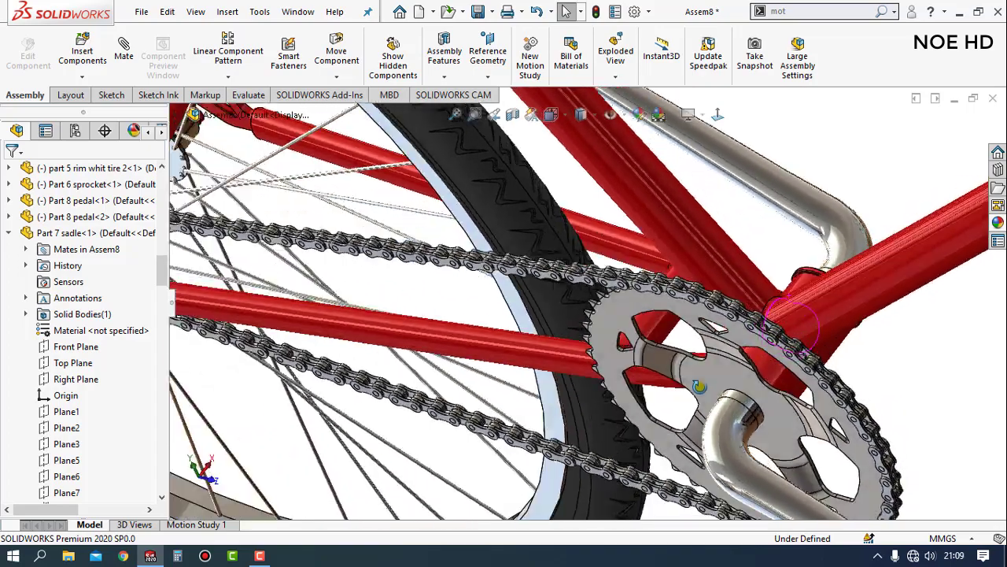
pyautogui.moveTo(711, 361); pyautogui.dragTo(744, 319, button='middle')
pyautogui.scroll(-2, 744, 319)
pyautogui.scroll(3, 744, 319)
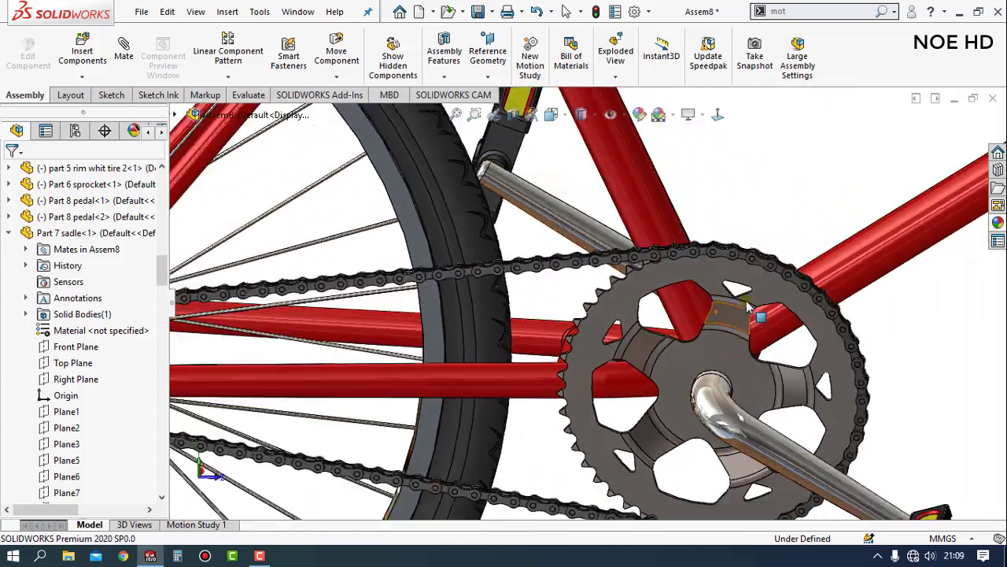
pyautogui.scroll(-1, 747, 305)
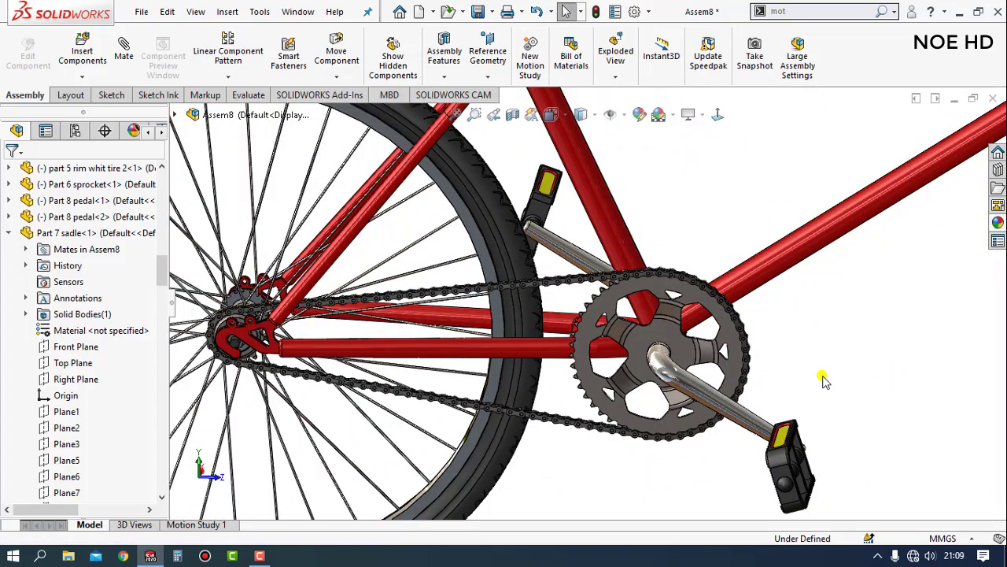
pyautogui.hotkey('ctrl', '3')
pyautogui.scroll(-2, 557, 329)
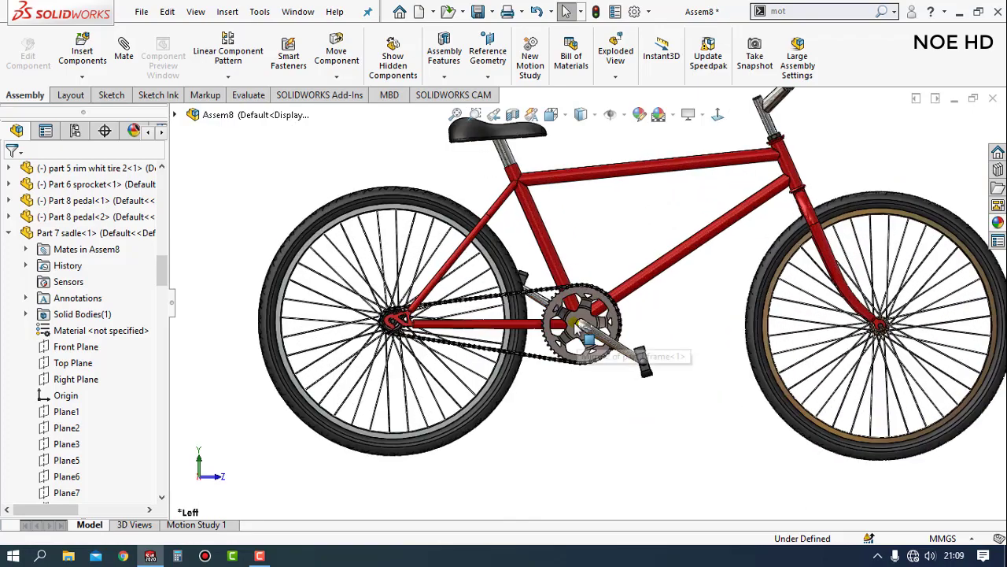
pyautogui.scroll(-2, 566, 327)
pyautogui.scroll(-2, 587, 327)
pyautogui.scroll(-3, 614, 308)
pyautogui.scroll(-2, 618, 303)
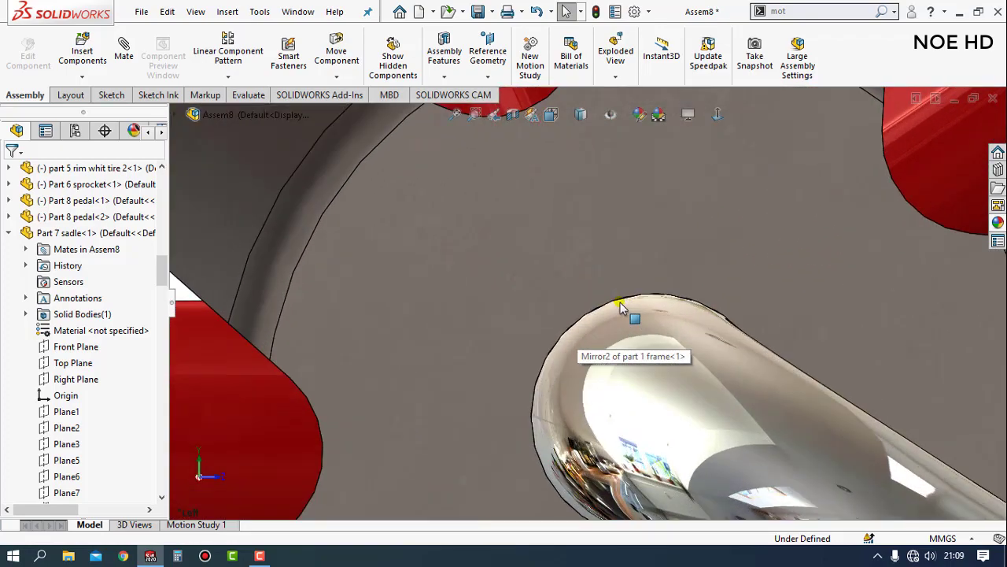
pyautogui.scroll(-2, 629, 305)
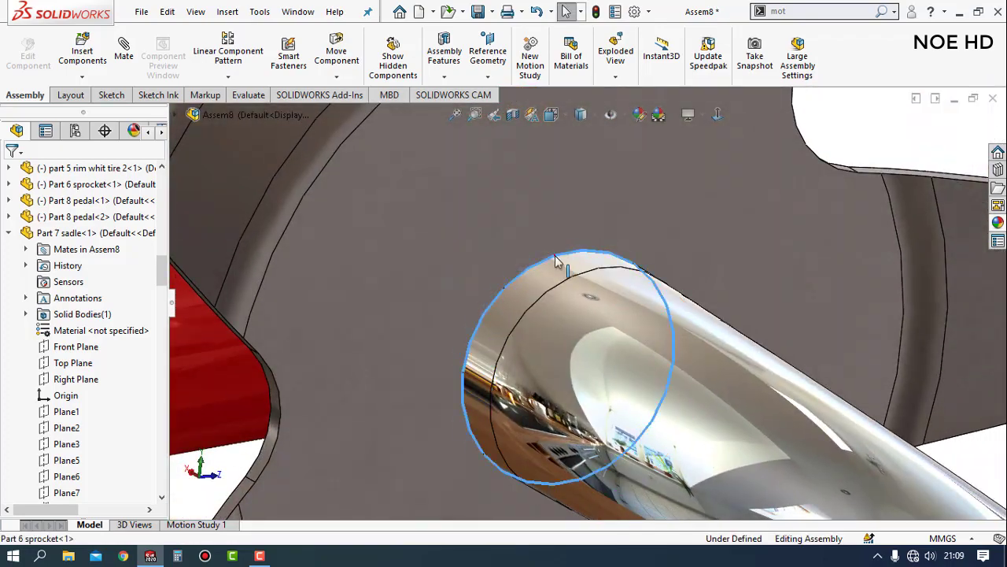
# Step: Start a new mate from the circular edge of the crank tube end
pyautogui.click(556, 261)
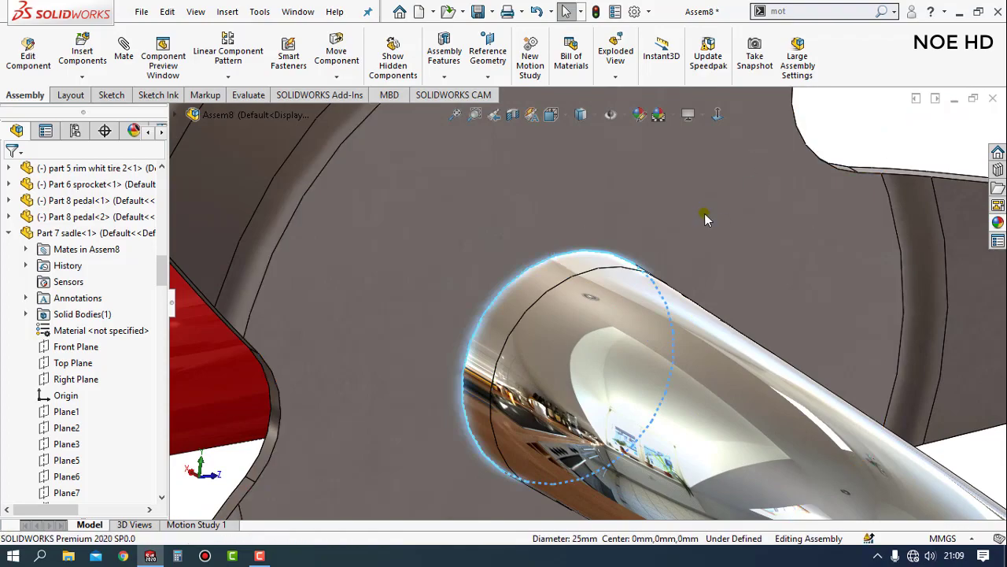
pyautogui.press('m')
pyautogui.scroll(3, 567, 260)
pyautogui.scroll(2, 432, 293)
pyautogui.scroll(2, 402, 289)
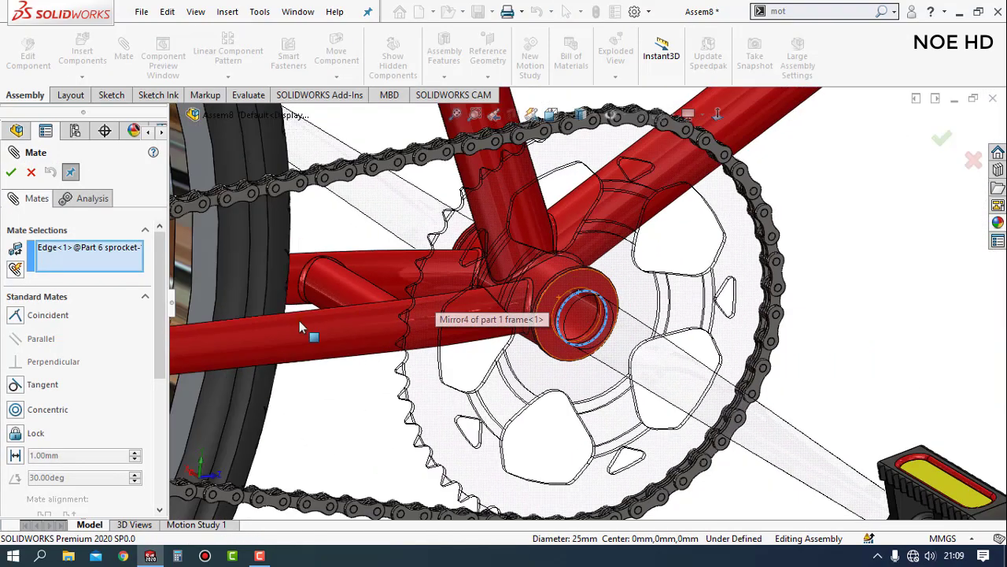
pyautogui.scroll(2, 394, 333)
pyautogui.scroll(2, 381, 335)
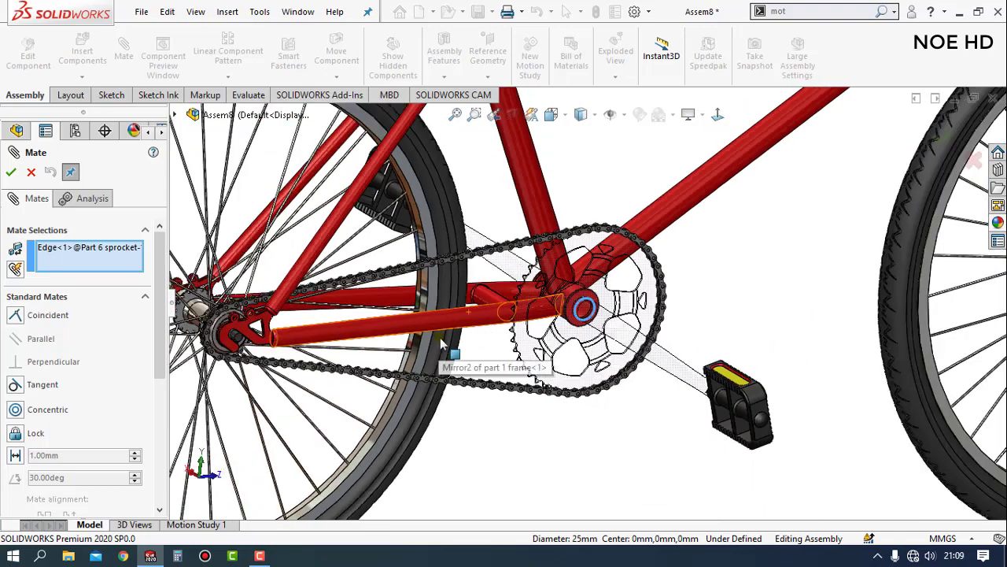
pyautogui.scroll(2, 378, 334)
pyautogui.scroll(-2, 379, 332)
pyautogui.scroll(-2, 410, 329)
pyautogui.scroll(-2, 441, 324)
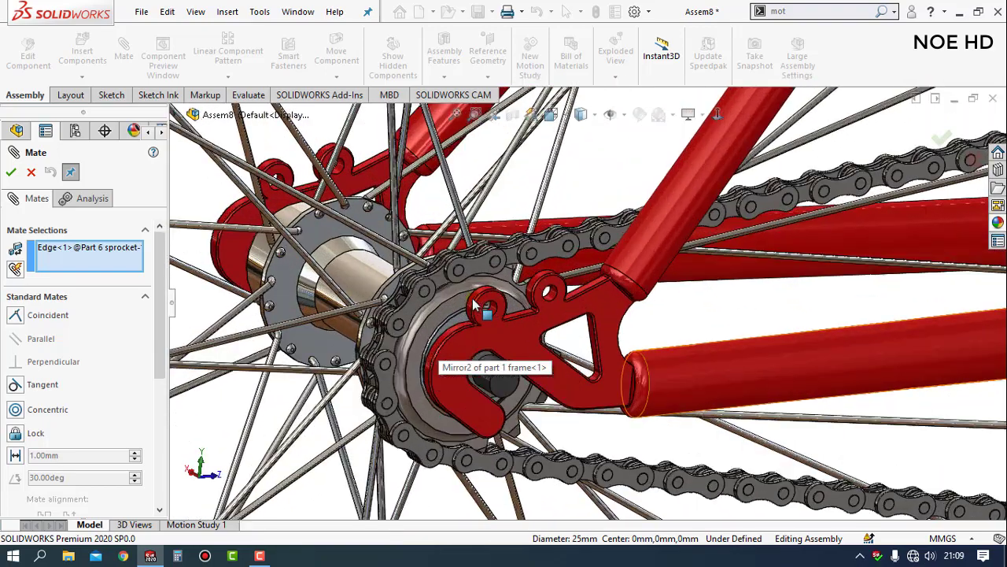
pyautogui.scroll(-2, 472, 319)
pyautogui.scroll(-2, 473, 319)
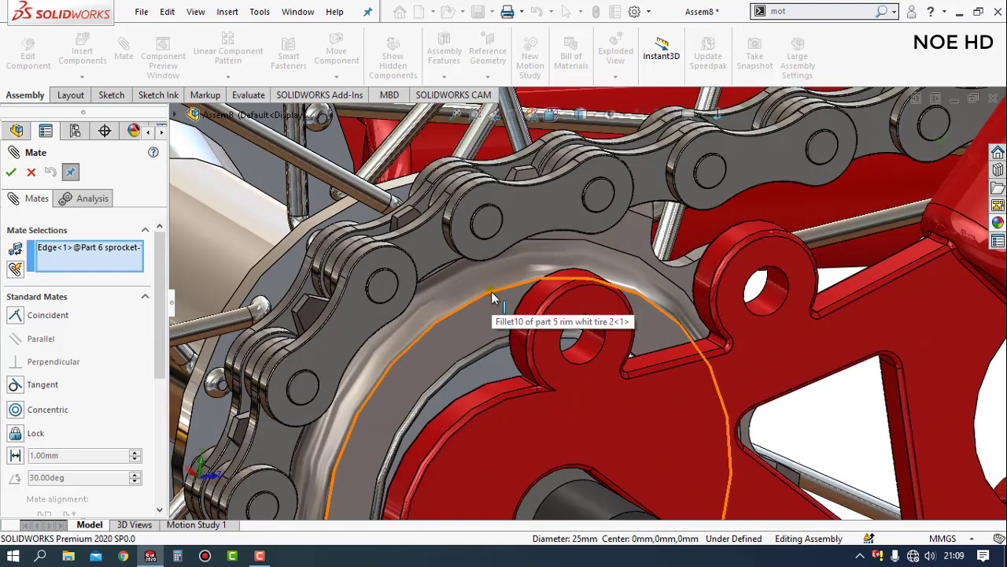
# Step: Add a reversed Gear mechanical mate with ratio 48 mm : 15 mm and close the Mate command
pyautogui.moveTo(163, 277); pyautogui.dragTo(144, 388)
pyautogui.click(144, 386)
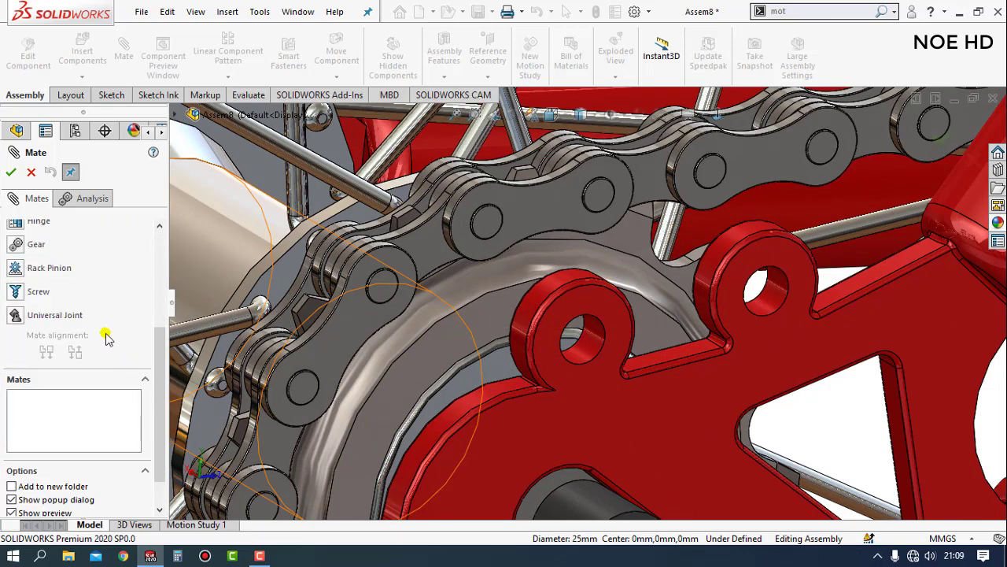
pyautogui.click(19, 248)
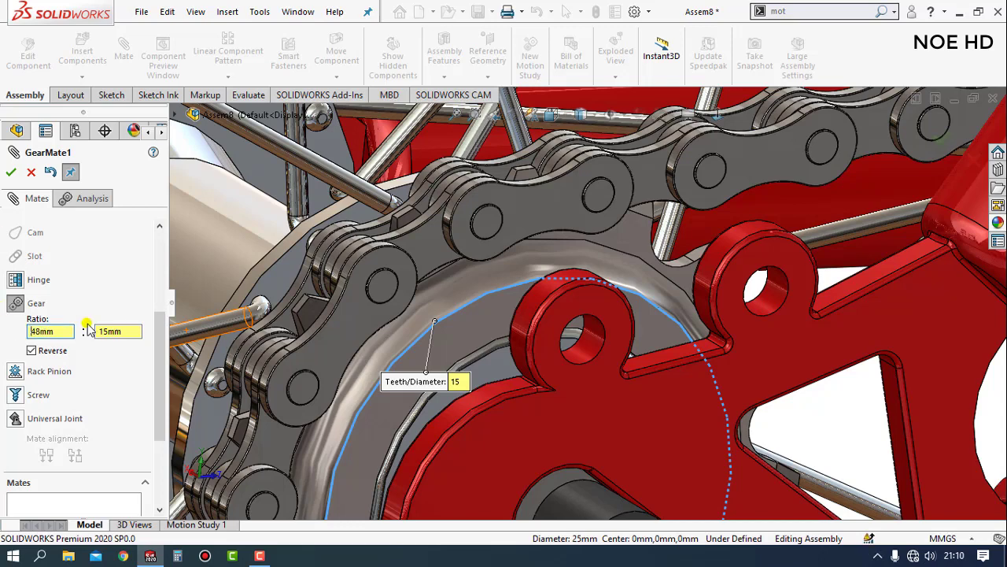
pyautogui.click(11, 173)
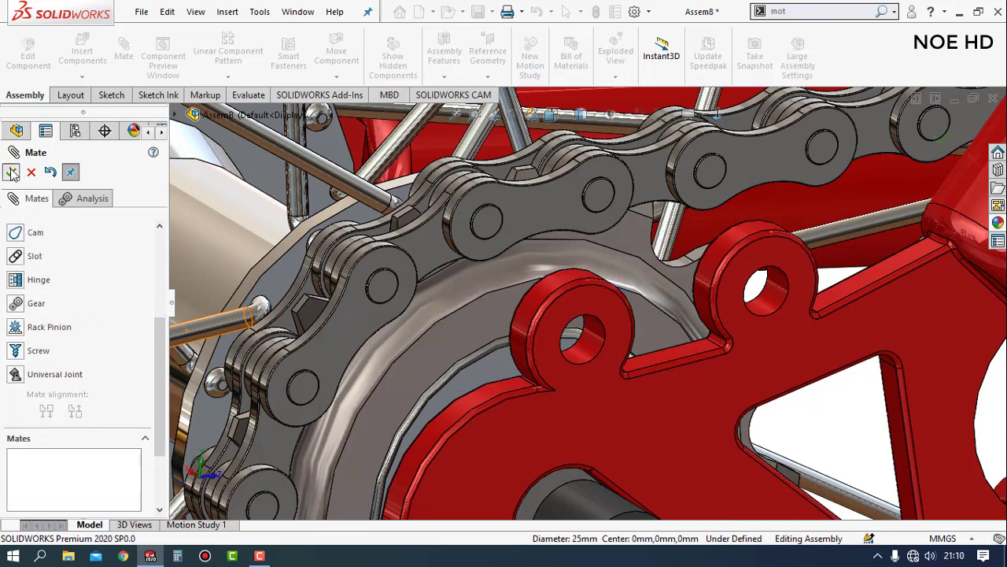
pyautogui.click(10, 173)
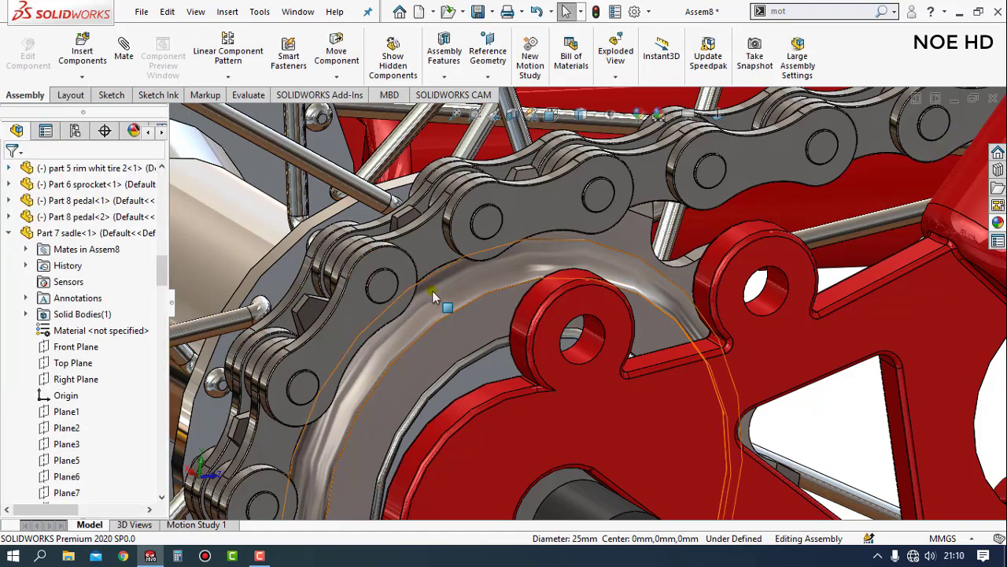
# Step: Zoom and orbit around the drivetrain to inspect the chain, rear hub and spokes
pyautogui.scroll(-2, 432, 290)
pyautogui.scroll(-2, 437, 292)
pyautogui.scroll(-2, 445, 293)
pyautogui.scroll(-2, 451, 293)
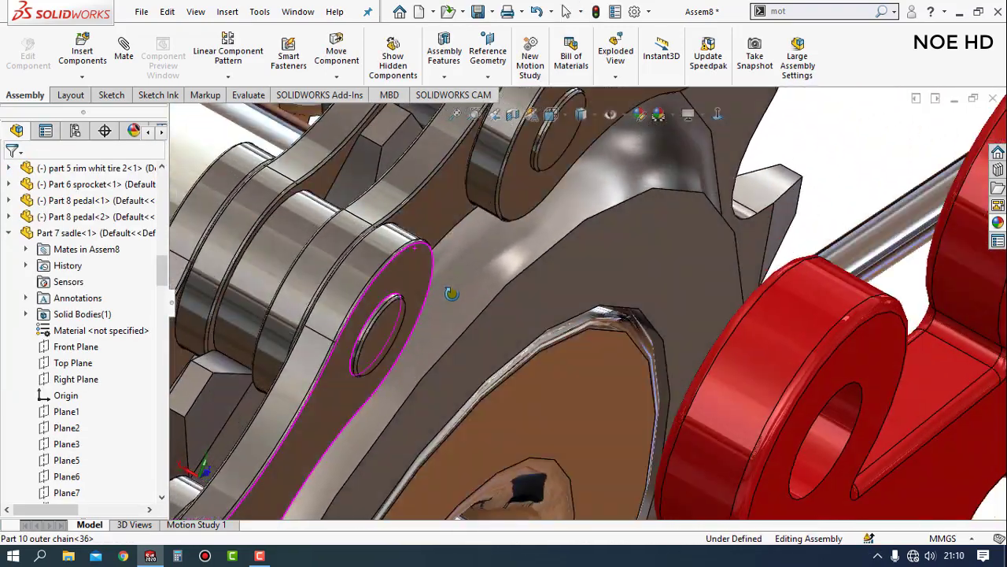
pyautogui.scroll(2, 457, 291)
pyautogui.scroll(3, 488, 315)
pyautogui.scroll(3, 520, 346)
pyautogui.scroll(2, 549, 371)
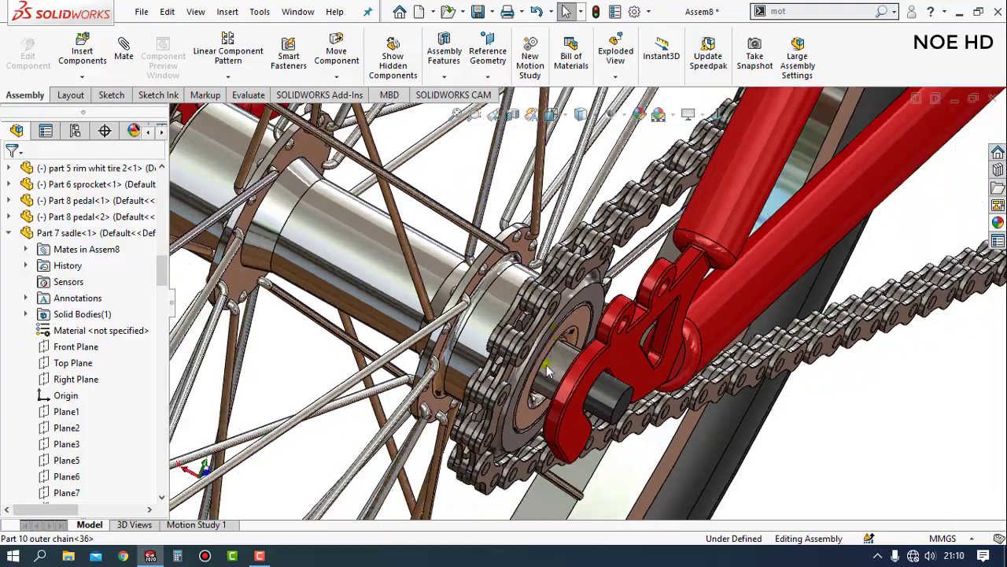
pyautogui.moveTo(548, 371)
pyautogui.mouseDown(button='middle')
pyautogui.moveTo(563, 378)
pyautogui.moveTo(659, 332)
pyautogui.mouseUp(button='middle')
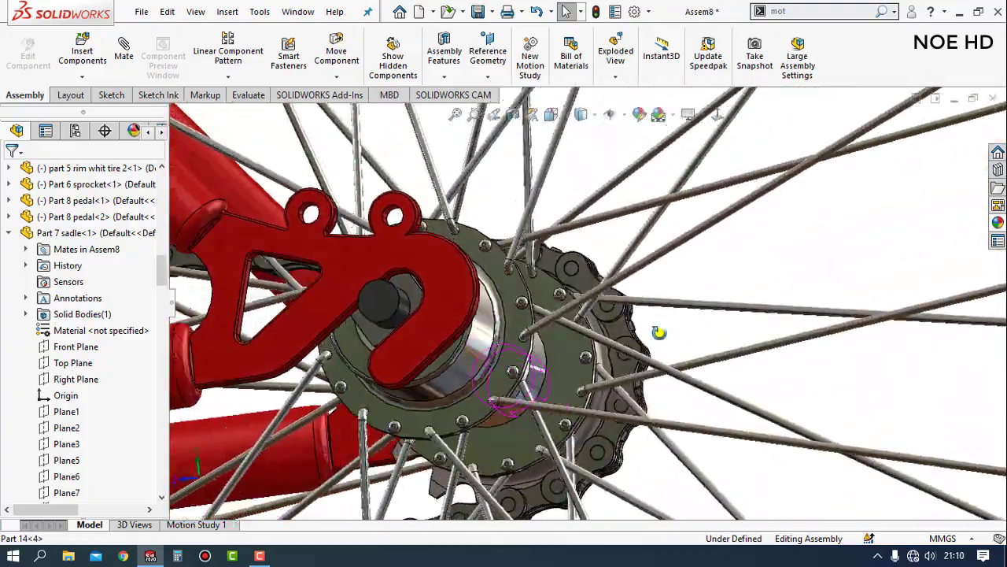
pyautogui.scroll(1, 659, 332)
pyautogui.scroll(3, 677, 333)
pyautogui.scroll(3, 704, 334)
pyautogui.scroll(3, 733, 334)
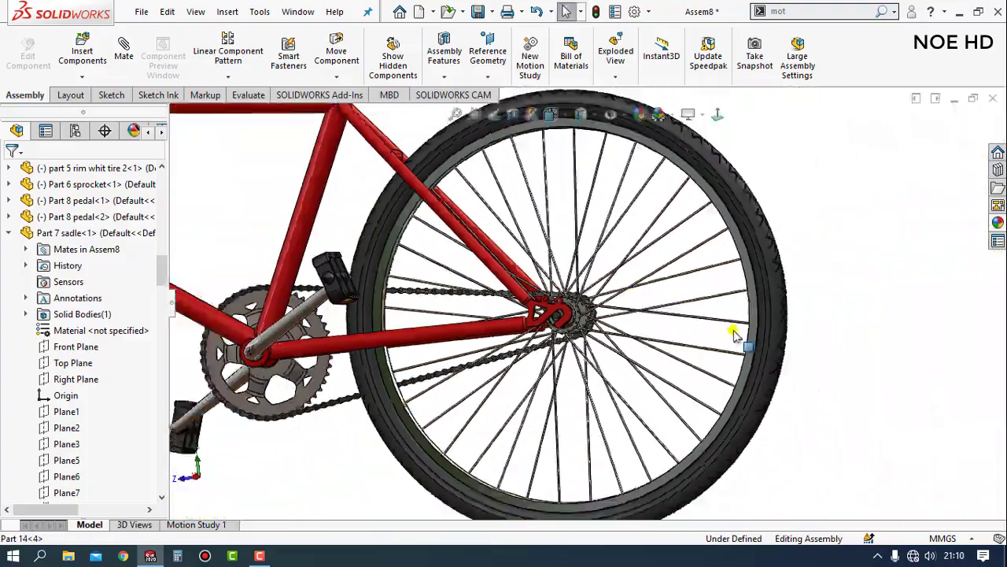
pyautogui.scroll(2, 734, 333)
# Step: From the Left view (Ctrl+3), drag the crank arm to turn it around the chainring
pyautogui.hotkey('ctrl', '3')
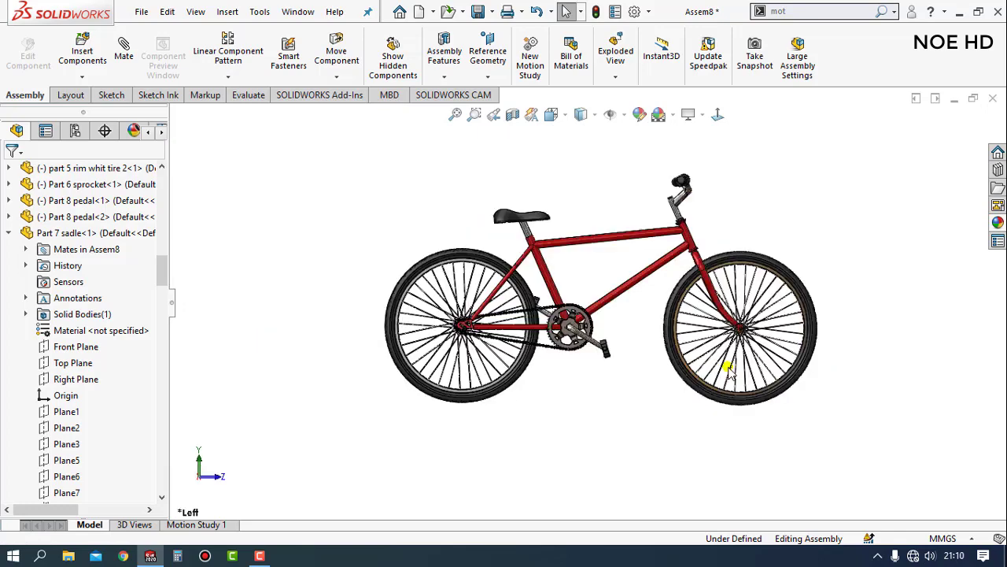
pyautogui.scroll(-2, 589, 330)
pyautogui.scroll(-2, 566, 323)
pyautogui.scroll(-2, 536, 311)
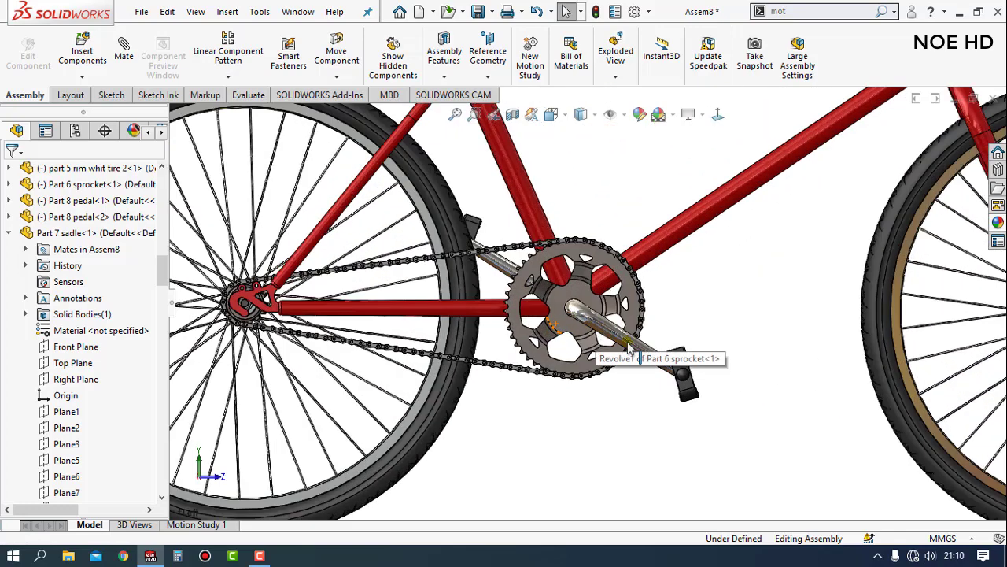
pyautogui.scroll(-1, 498, 295)
pyautogui.scroll(3, 551, 331)
pyautogui.scroll(-3, 673, 421)
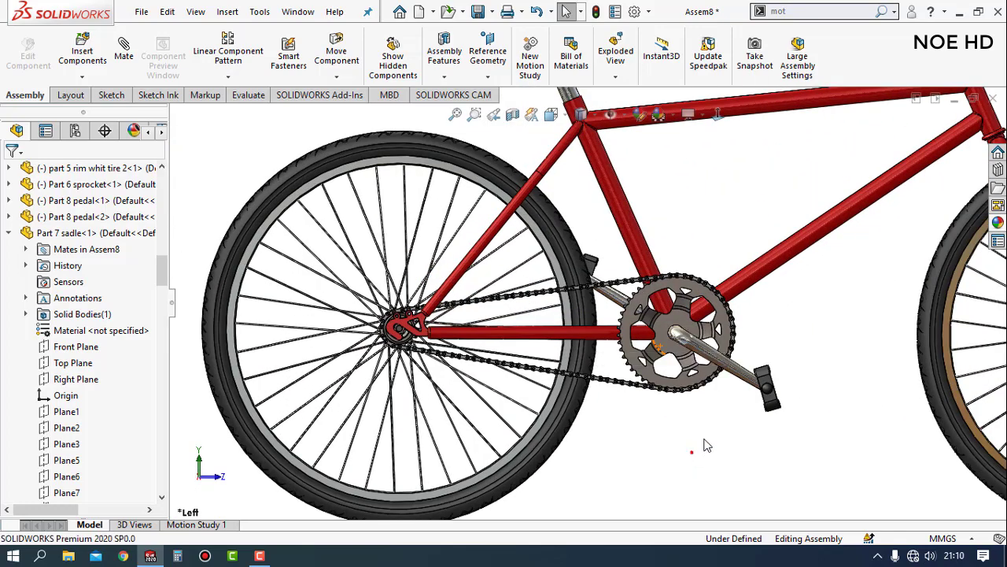
pyautogui.scroll(-1, 712, 384)
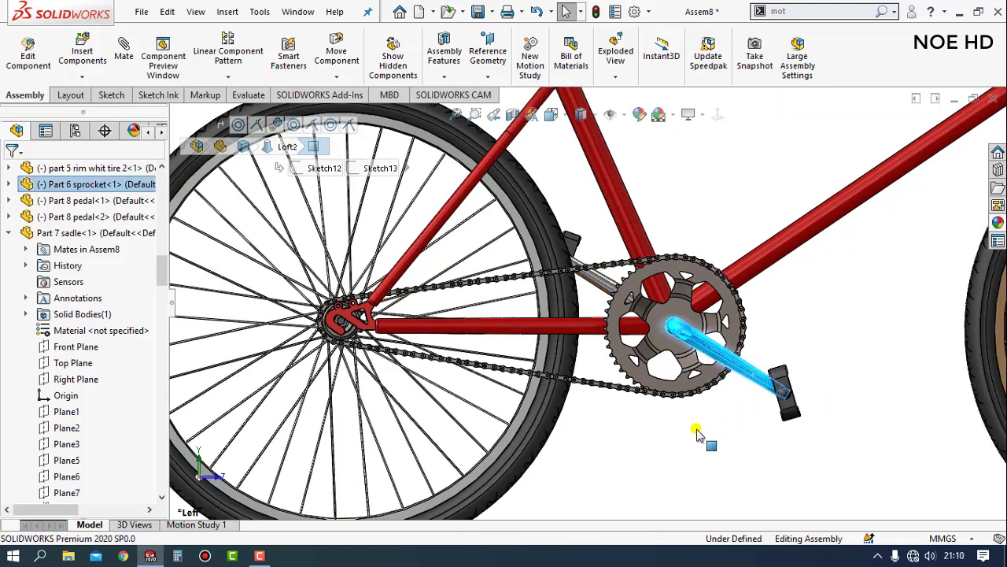
pyautogui.moveTo(697, 433)
pyautogui.mouseDown()
pyautogui.moveTo(607, 461)
pyautogui.moveTo(580, 428)
pyautogui.moveTo(551, 335)
pyautogui.moveTo(580, 255)
pyautogui.moveTo(622, 213)
pyautogui.moveTo(764, 231)
pyautogui.moveTo(814, 329)
pyautogui.moveTo(805, 398)
pyautogui.moveTo(693, 443)
pyautogui.moveTo(658, 439)
pyautogui.moveTo(607, 354)
pyautogui.moveTo(543, 334)
pyautogui.moveTo(720, 228)
pyautogui.moveTo(824, 328)
pyautogui.moveTo(752, 455)
pyautogui.moveTo(798, 412)
pyautogui.mouseUp()
# Step: Fit the whole bike, then orbit around the saddle, frame and underside
pyautogui.press('z')
pyautogui.press('z')
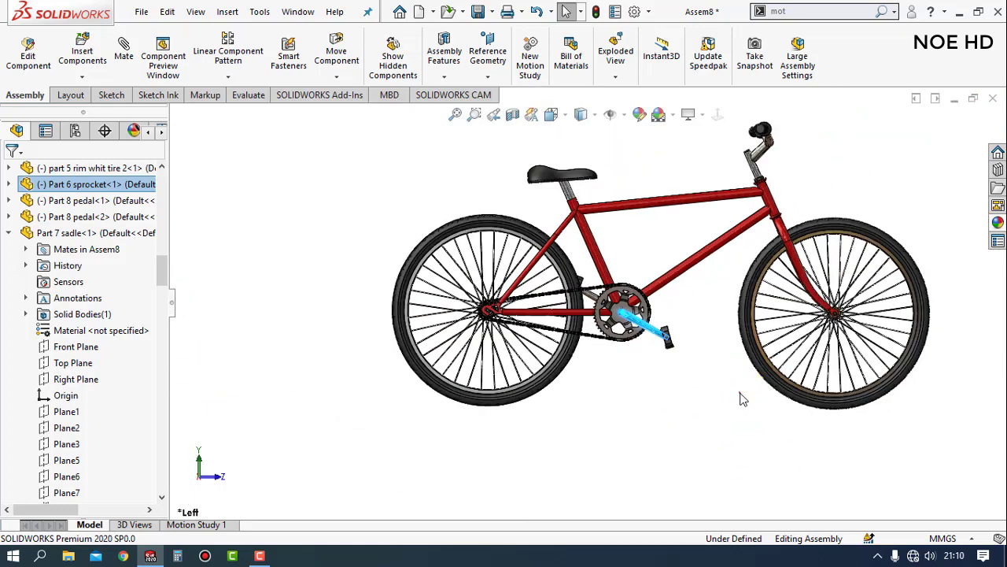
pyautogui.scroll(-2, 713, 221)
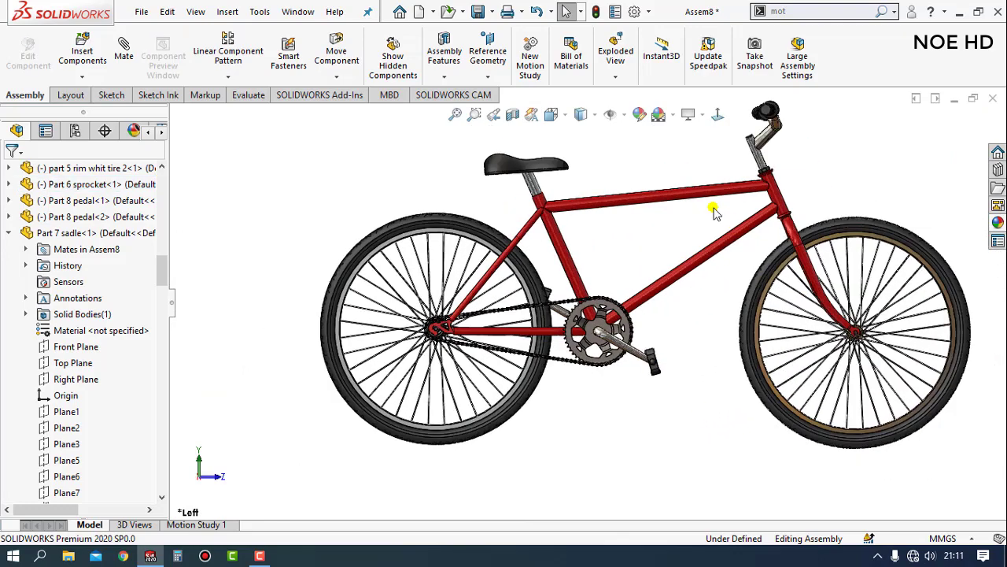
pyautogui.moveTo(649, 186)
pyautogui.mouseDown(button='middle')
pyautogui.moveTo(551, 225)
pyautogui.moveTo(538, 299)
pyautogui.moveTo(551, 252)
pyautogui.mouseUp(button='middle')
pyautogui.scroll(-2, 547, 254)
pyautogui.scroll(-3, 535, 270)
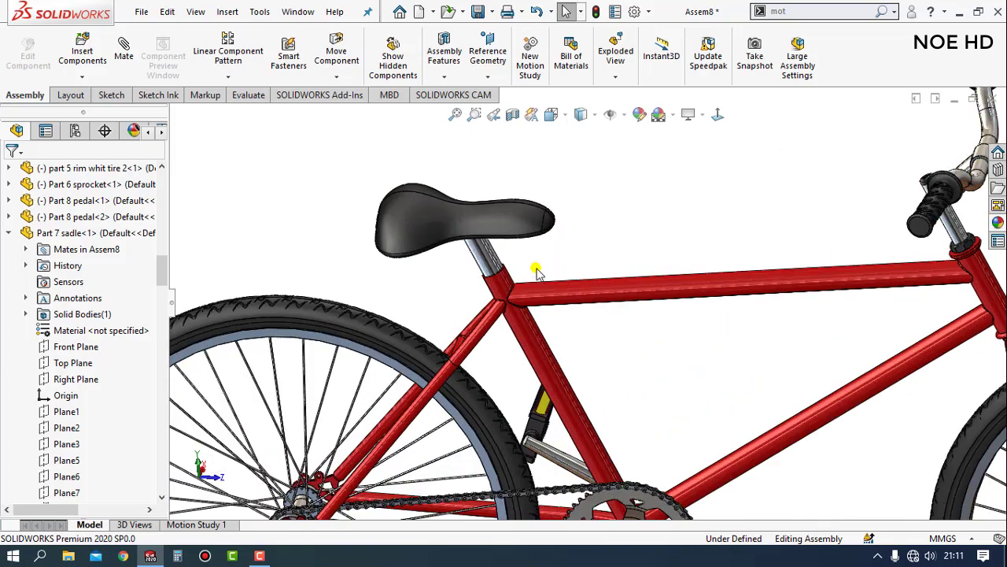
pyautogui.scroll(-3, 524, 268)
pyautogui.moveTo(525, 284)
pyautogui.mouseDown(button='middle')
pyautogui.moveTo(522, 306)
pyautogui.moveTo(556, 290)
pyautogui.mouseUp(button='middle')
pyautogui.scroll(2, 531, 360)
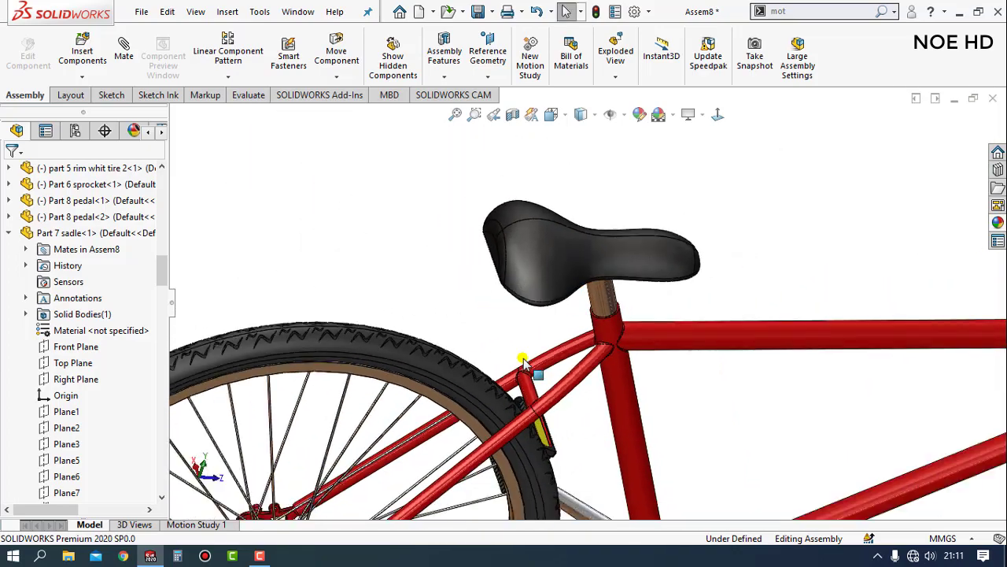
pyautogui.scroll(3, 483, 400)
pyautogui.scroll(-2, 455, 354)
pyautogui.moveTo(455, 354)
pyautogui.mouseDown(button='middle')
pyautogui.moveTo(479, 353)
pyautogui.moveTo(500, 408)
pyautogui.moveTo(469, 376)
pyautogui.mouseUp(button='middle')
# Step: Drag a tire to spin the wheel and confirm it rotates
pyautogui.scroll(-2, 454, 352)
pyautogui.scroll(-2, 488, 331)
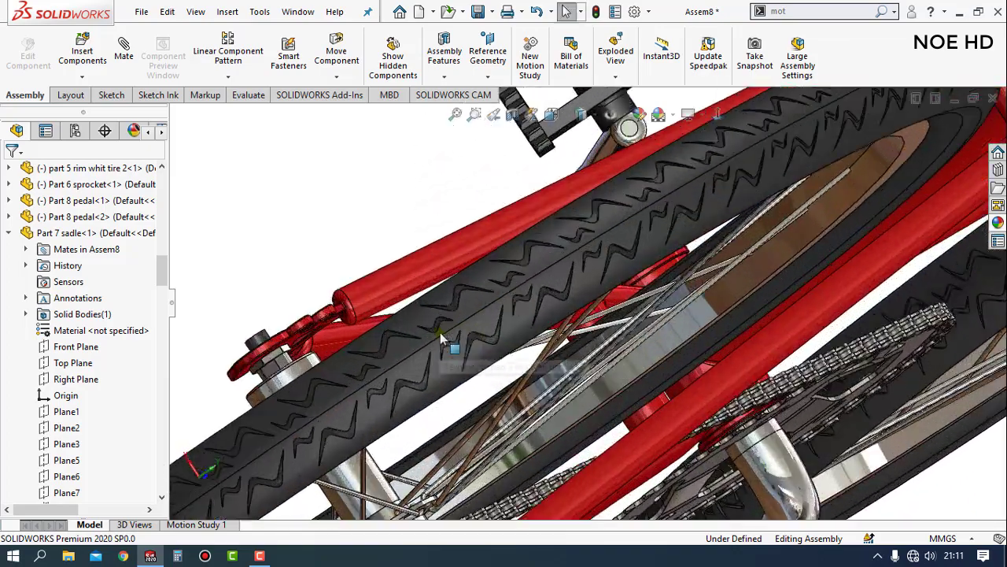
pyautogui.scroll(-3, 576, 279)
pyautogui.moveTo(616, 277)
pyautogui.mouseDown()
pyautogui.moveTo(321, 423)
pyautogui.moveTo(387, 328)
pyautogui.moveTo(355, 213)
pyautogui.moveTo(710, 311)
pyautogui.mouseUp()
# Step: Orbit and zoom over the top side to review the whole bicycle
pyautogui.scroll(2, 710, 310)
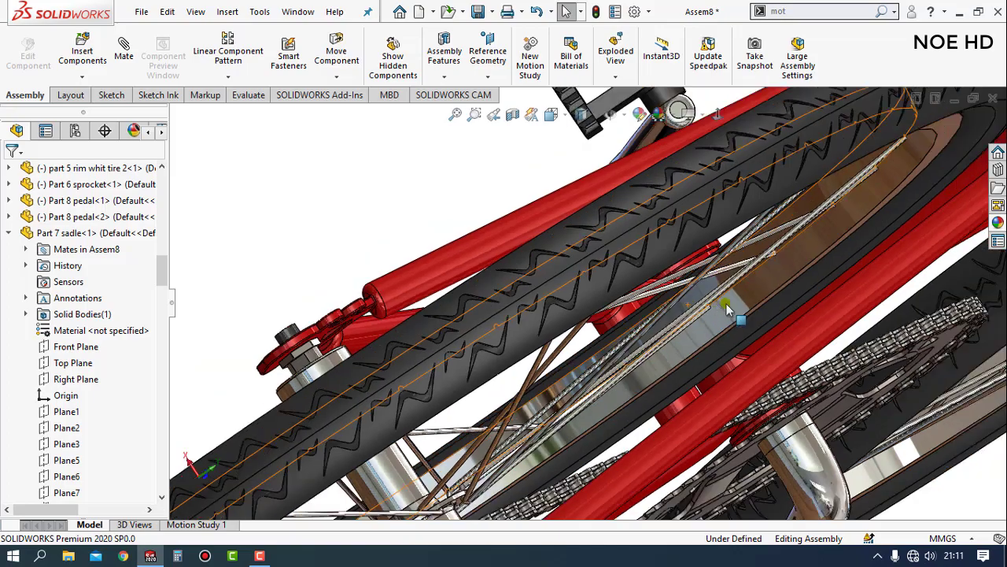
pyautogui.scroll(3, 709, 315)
pyautogui.scroll(3, 705, 323)
pyautogui.moveTo(701, 326)
pyautogui.mouseDown(button='middle')
pyautogui.moveTo(823, 265)
pyautogui.moveTo(787, 252)
pyautogui.moveTo(709, 252)
pyautogui.moveTo(684, 370)
pyautogui.moveTo(637, 405)
pyautogui.moveTo(688, 344)
pyautogui.moveTo(703, 363)
pyautogui.moveTo(721, 355)
pyautogui.mouseUp(button='middle')
pyautogui.scroll(3, 822, 265)
pyautogui.scroll(-4, 701, 251)
pyautogui.scroll(-3, 681, 385)
pyautogui.scroll(-3, 680, 386)
pyautogui.scroll(-2, 681, 386)
pyautogui.scroll(-3, 630, 415)
pyautogui.scroll(3, 630, 414)
pyautogui.scroll(-2, 687, 344)
pyautogui.scroll(3, 721, 354)
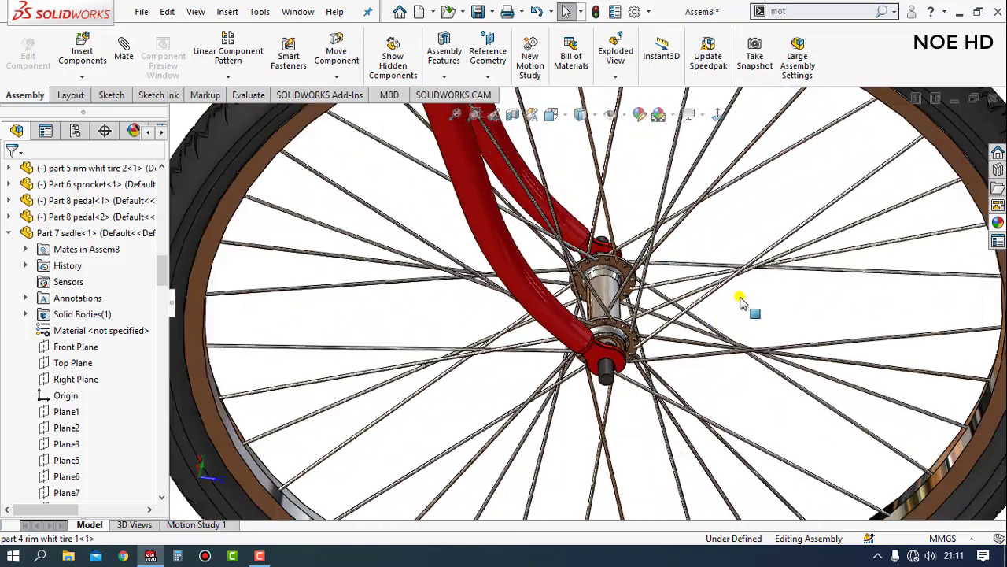
pyautogui.scroll(2, 748, 294)
pyautogui.scroll(2, 737, 299)
pyautogui.moveTo(479, 317)
pyautogui.mouseDown(button='middle')
pyautogui.moveTo(456, 312)
pyautogui.moveTo(508, 387)
pyautogui.mouseUp(button='middle')
pyautogui.scroll(2, 457, 313)
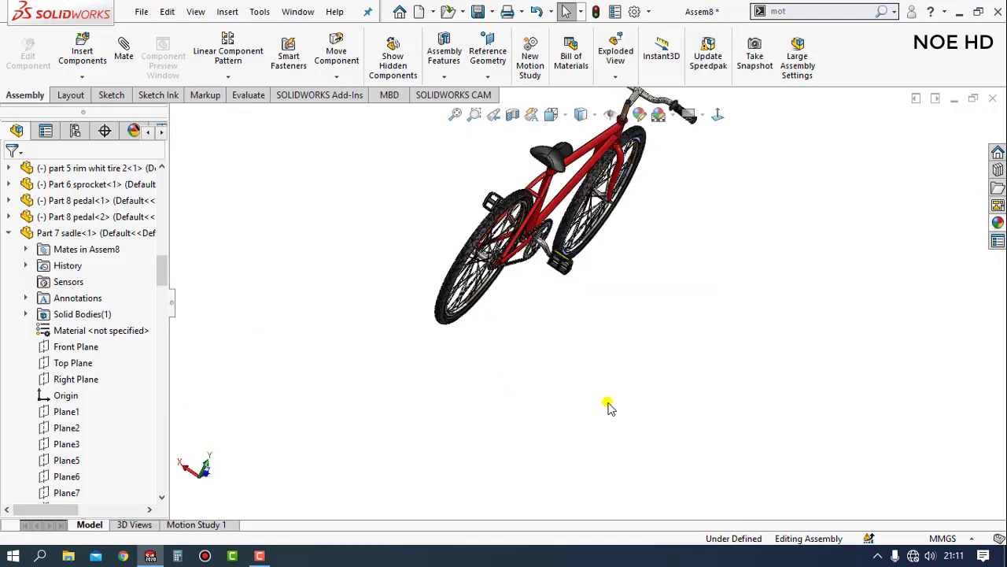
# Step: Snap to the Right view (Ctrl+4) and tilt to a three-quarter overview of the bike
pyautogui.hotkey('ctrl', '4')
pyautogui.scroll(-3, 621, 236)
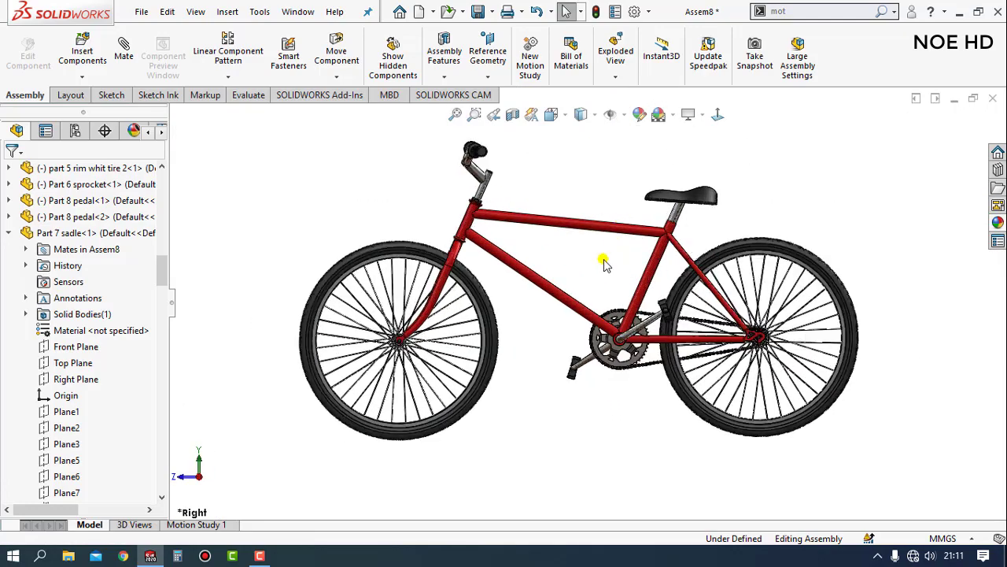
pyautogui.moveTo(604, 263); pyautogui.dragTo(583, 270, button='middle')
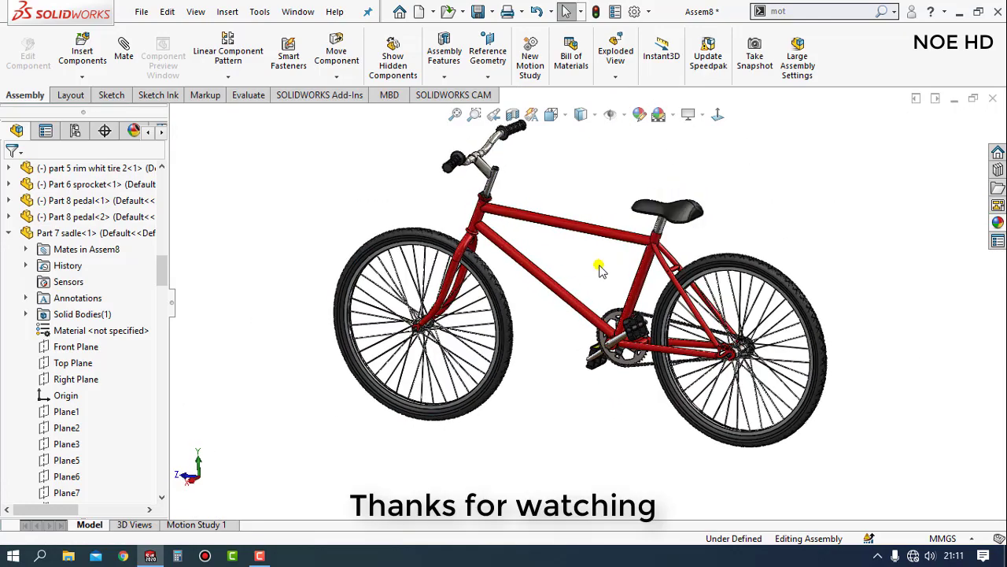
pyautogui.scroll(-2, 548, 165)
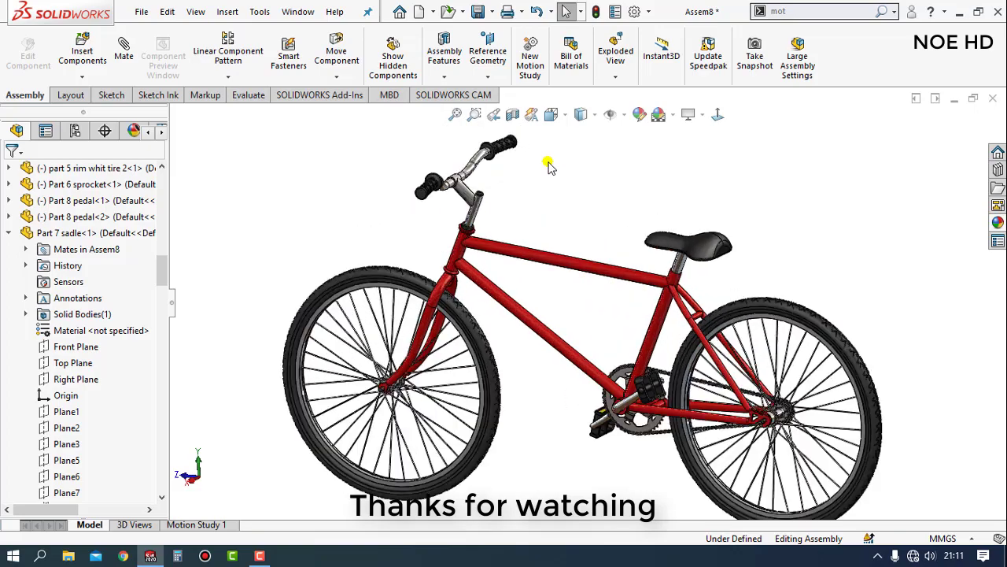